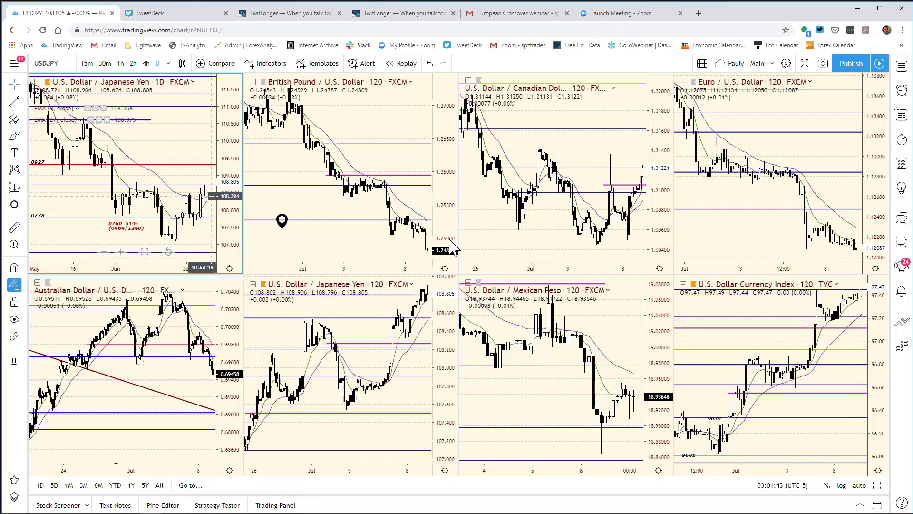
# Enlarge the USDJPY 2-hour chart and zoom into its last two weeks of bars
pyautogui.click(438, 295)
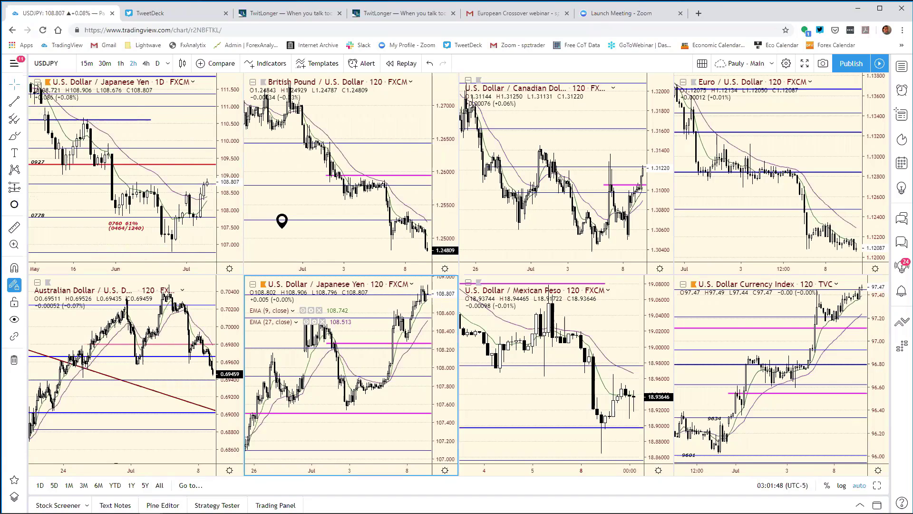
pyautogui.hotkey('alt', 'Return')
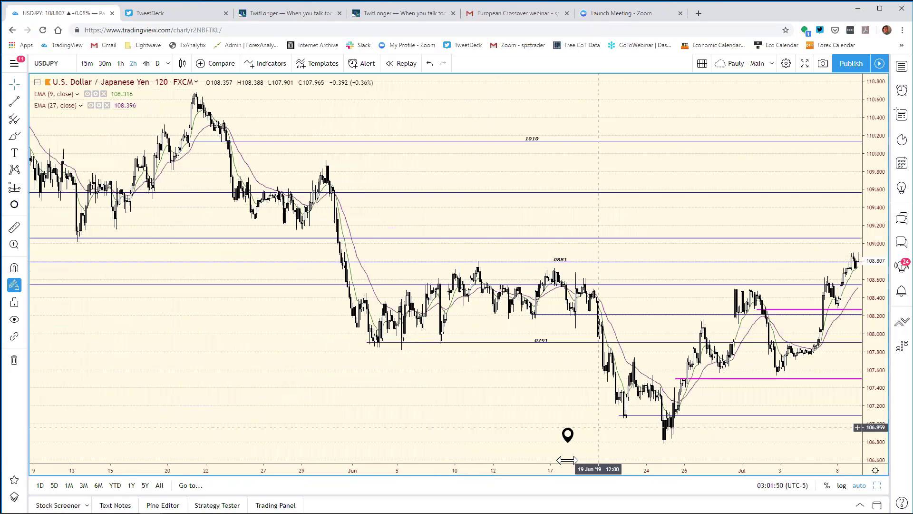
pyautogui.moveTo(568, 460); pyautogui.dragTo(497, 466)
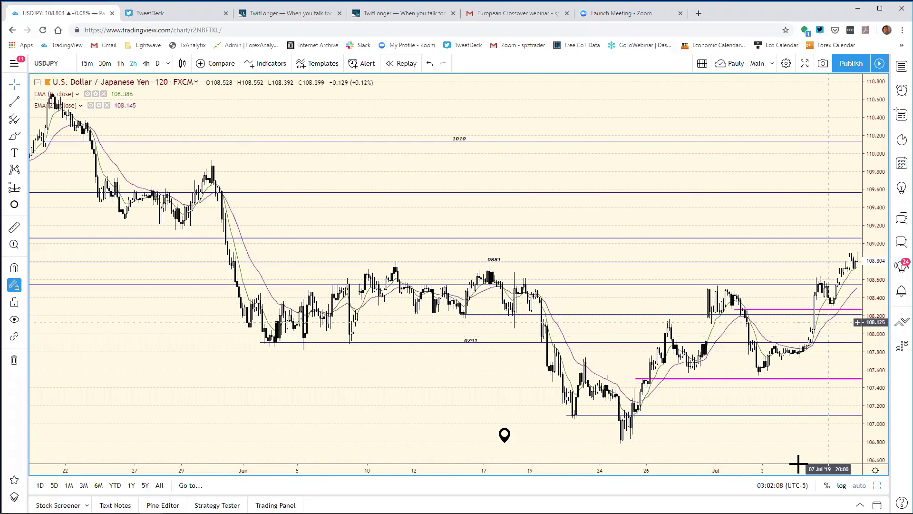
pyautogui.moveTo(765, 472); pyautogui.dragTo(576, 435)
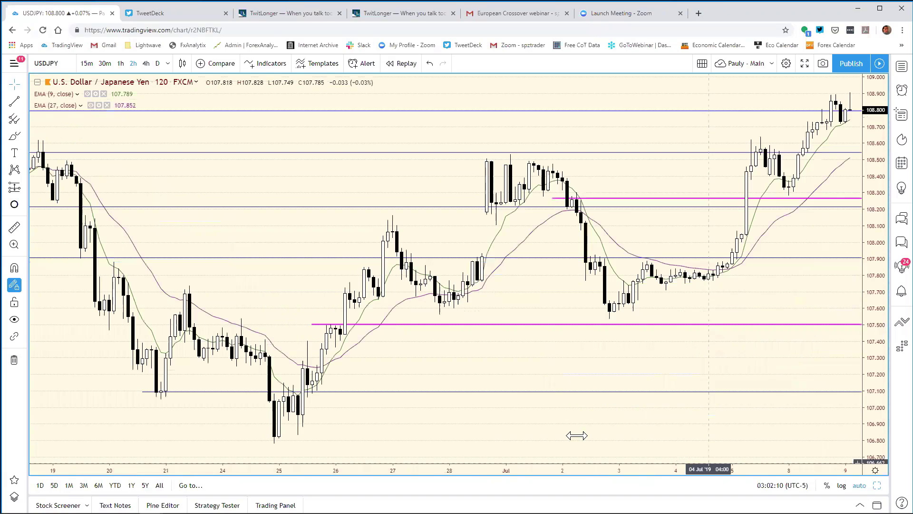
pyautogui.scroll(5, 598, 242)
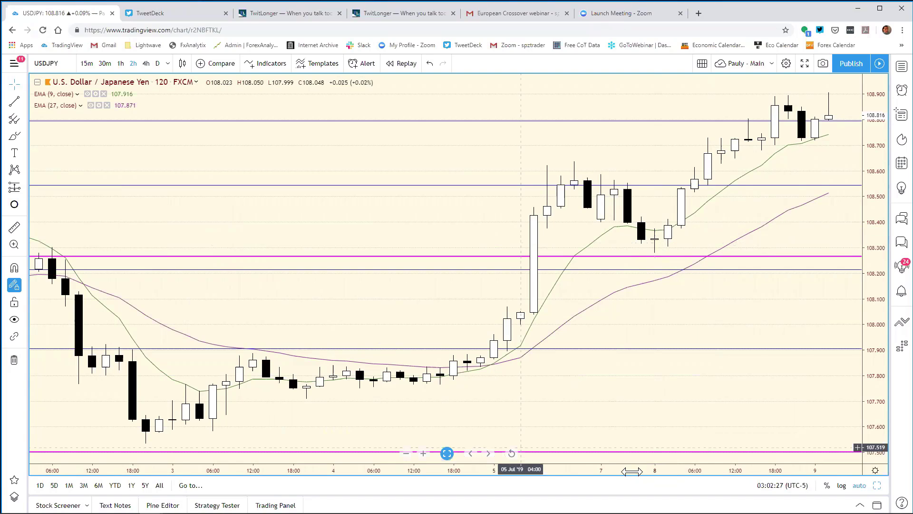
pyautogui.scroll(-2, 708, 466)
pyautogui.scroll(-3, 746, 466)
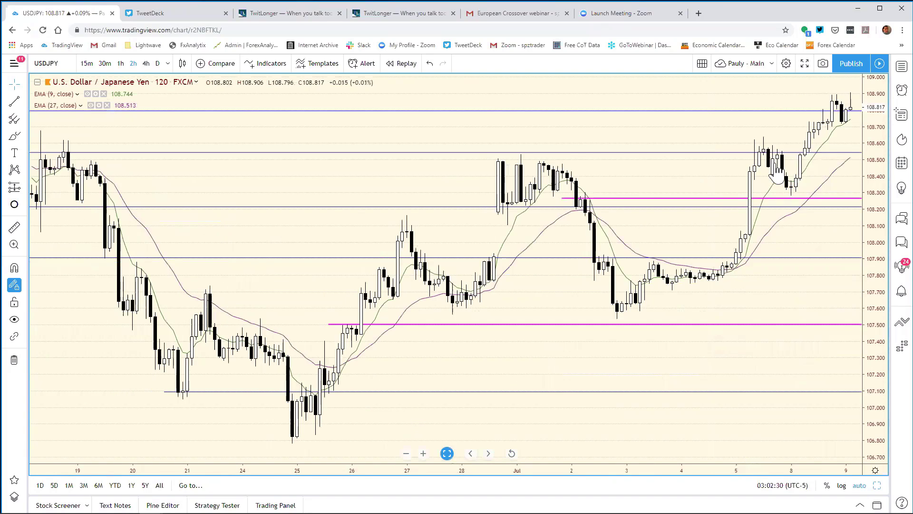
pyautogui.scroll(-1, 787, 197)
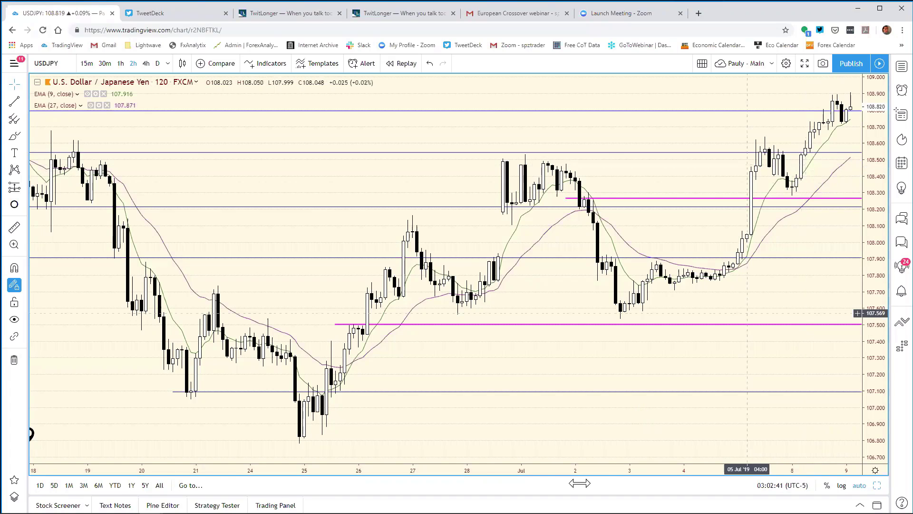
pyautogui.scroll(-1, 731, 470)
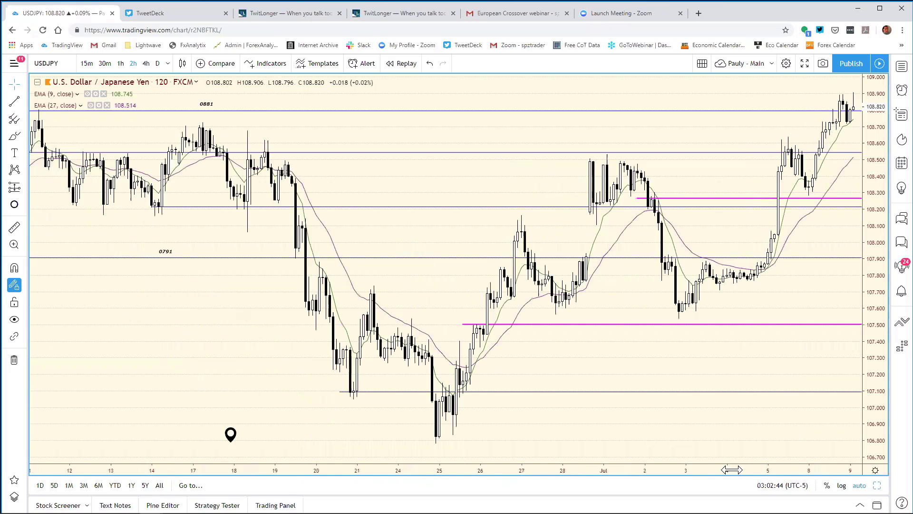
pyautogui.scroll(-3, 762, 471)
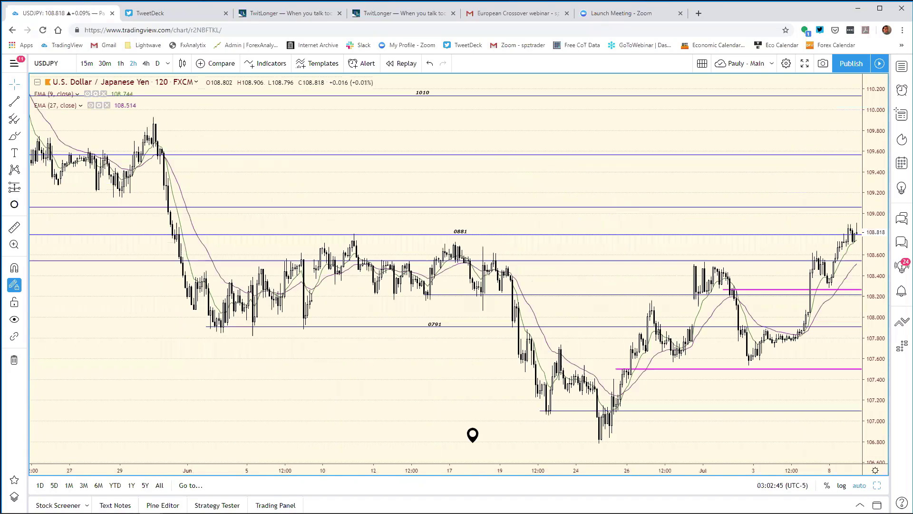
# Review the USDJPY daily chart full-size, then restore the eight-chart grid
pyautogui.click(877, 486)
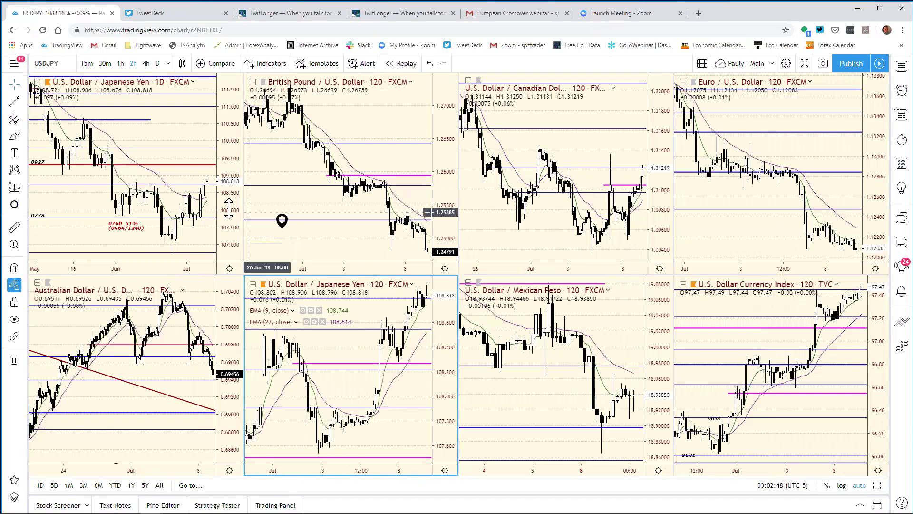
pyautogui.click(229, 209)
pyautogui.click(878, 485)
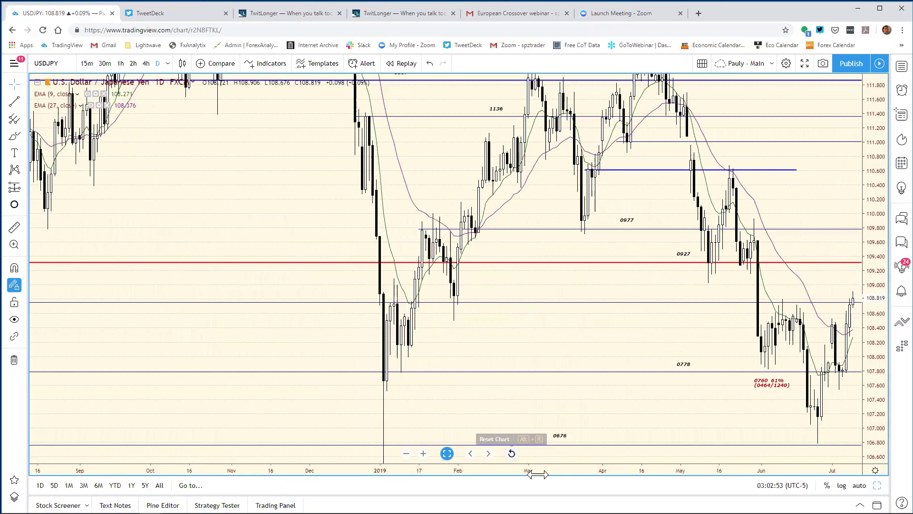
pyautogui.scroll(-2, 536, 473)
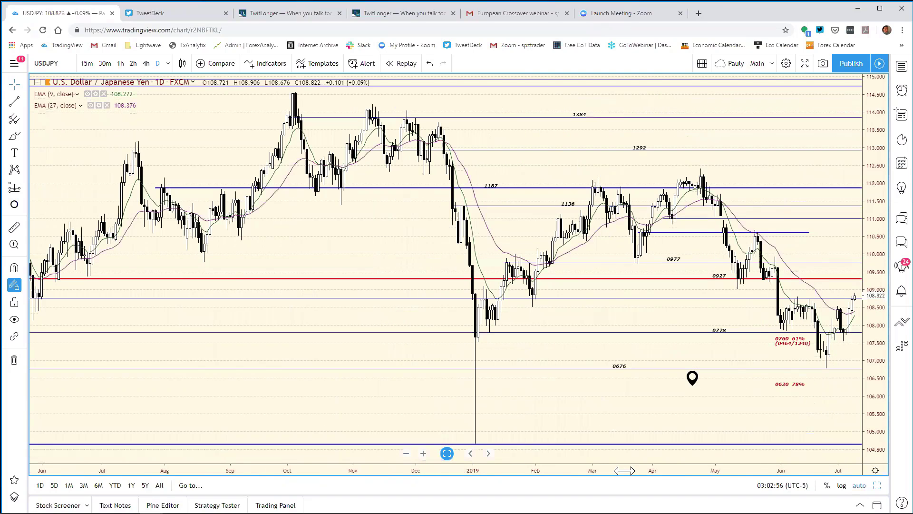
pyautogui.scroll(-2, 627, 473)
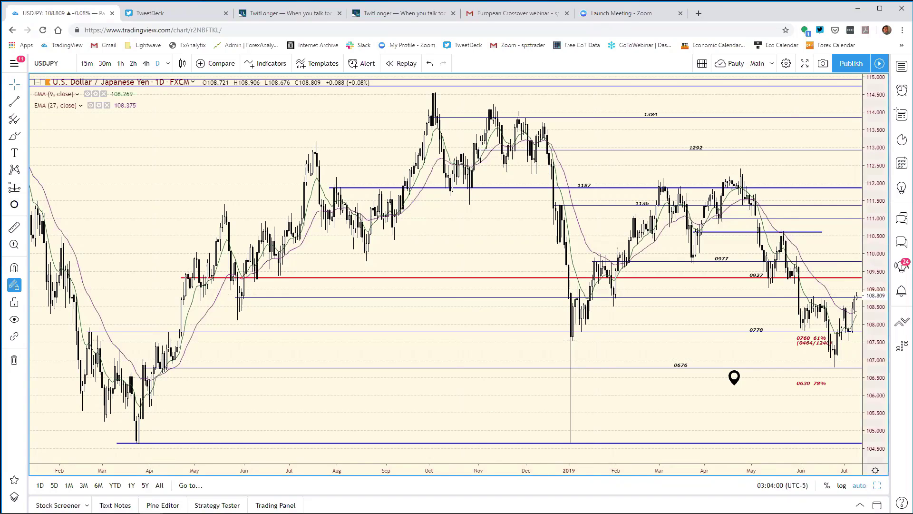
pyautogui.hotkey('alt', 'Return')
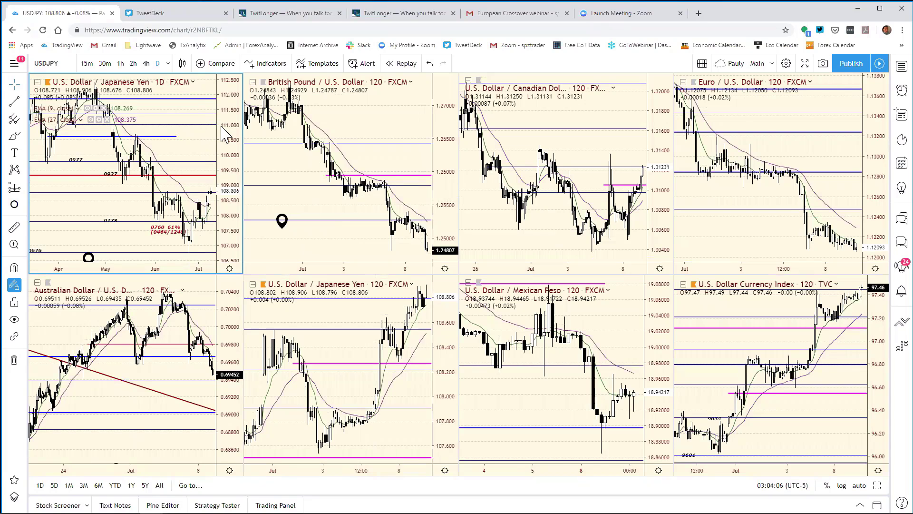
# Load GBPUSD into the top-left chart, correcting the mistyped 'GPUSD'
pyautogui.write('GP')
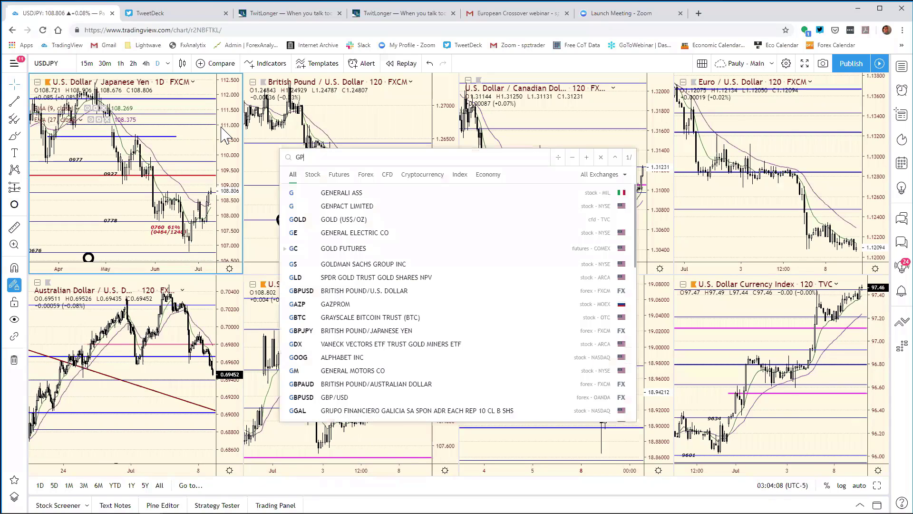
pyautogui.write('USD')
pyautogui.press('Return')
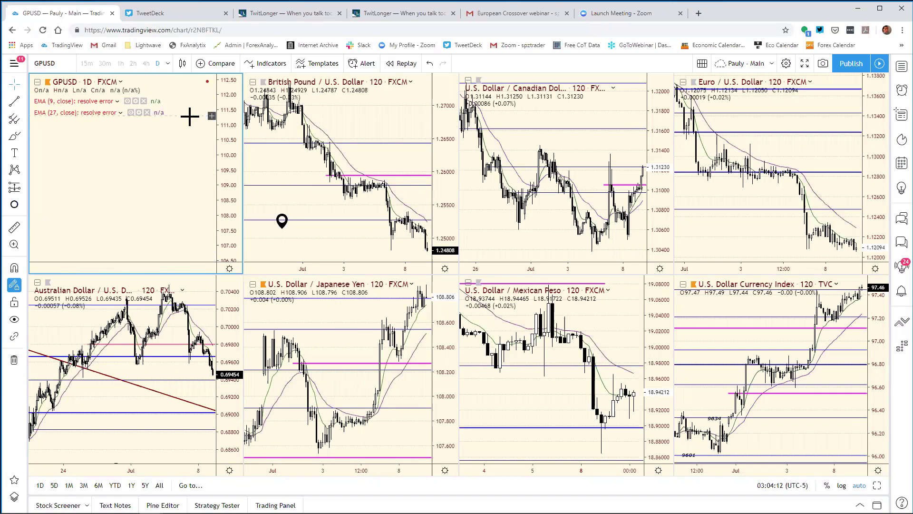
pyautogui.write('GBP')
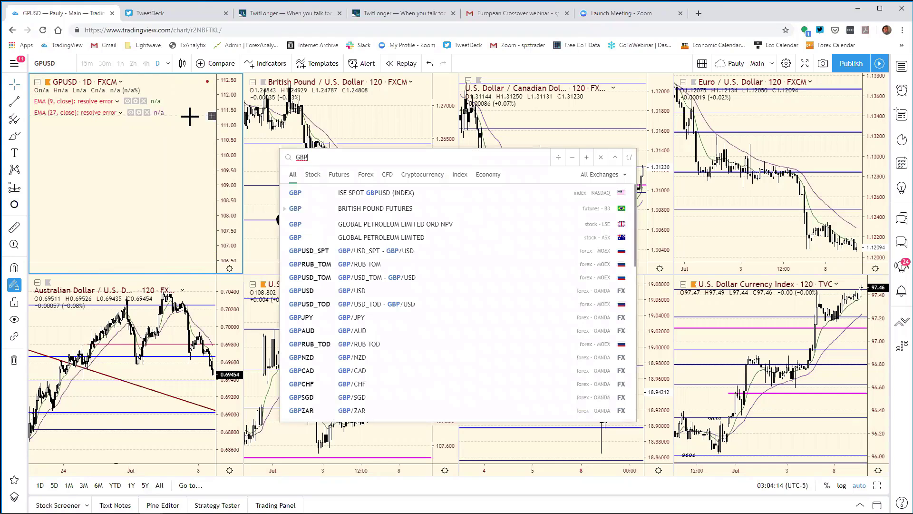
pyautogui.write('USD')
pyautogui.press('Return')
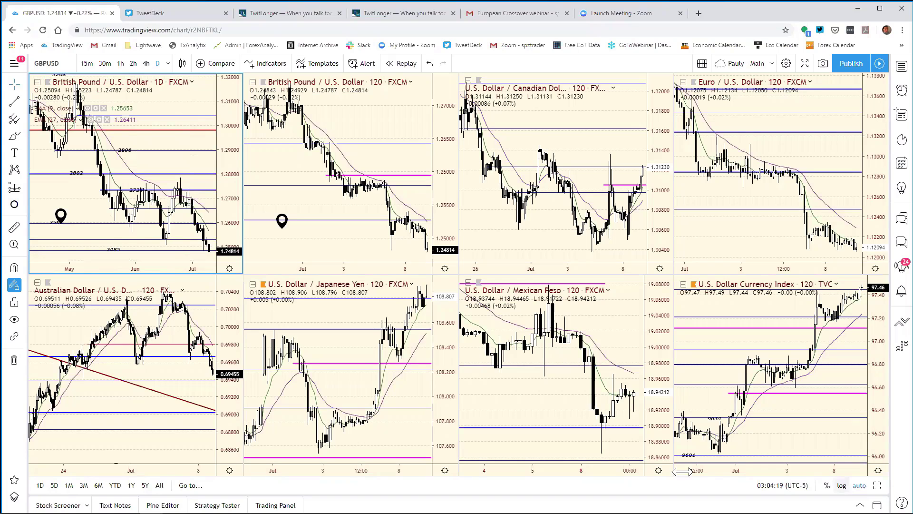
# Maximize the GBPUSD daily chart to show its marked levels down to 2485
pyautogui.hotkey('alt', 'Return')
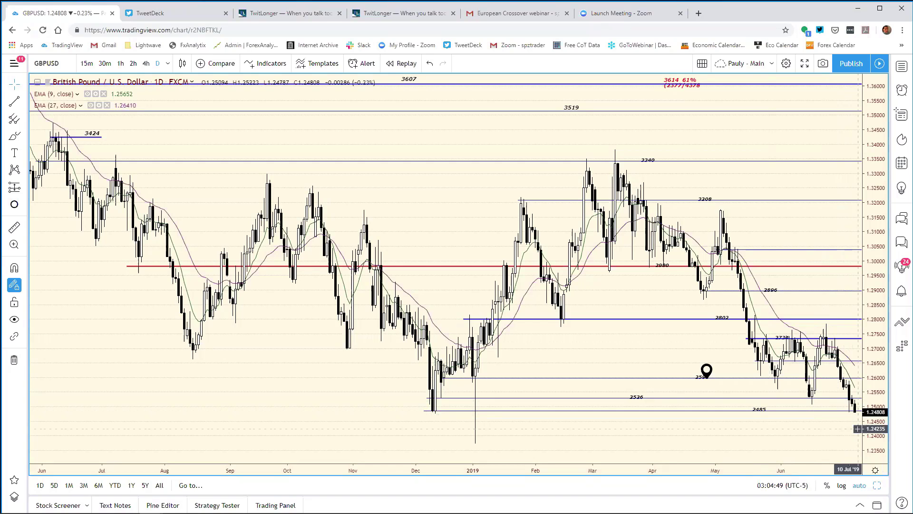
# Restore the eight-chart grid with GBPUSD daily in the top-left pane
pyautogui.click(877, 485)
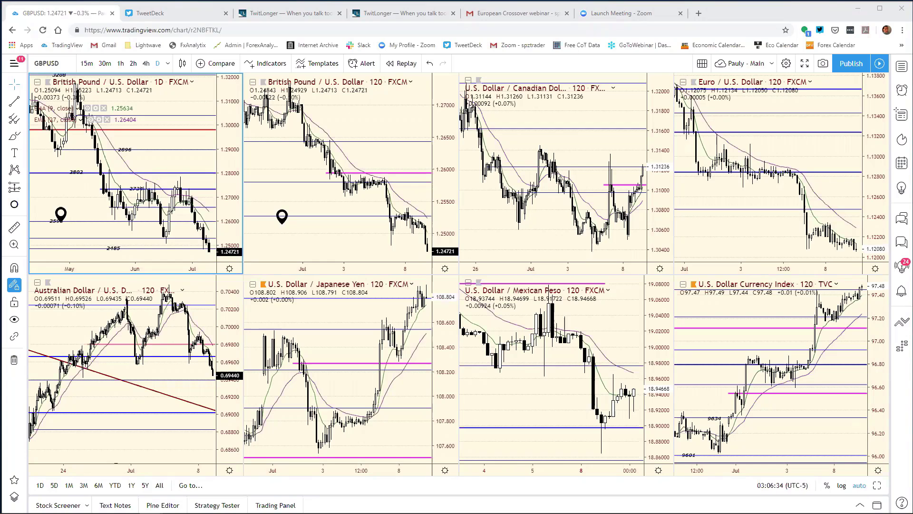
# Switch to the TwitLonger tab holding the Reuters 'MORNING BID EUROPE' article
pyautogui.click(294, 14)
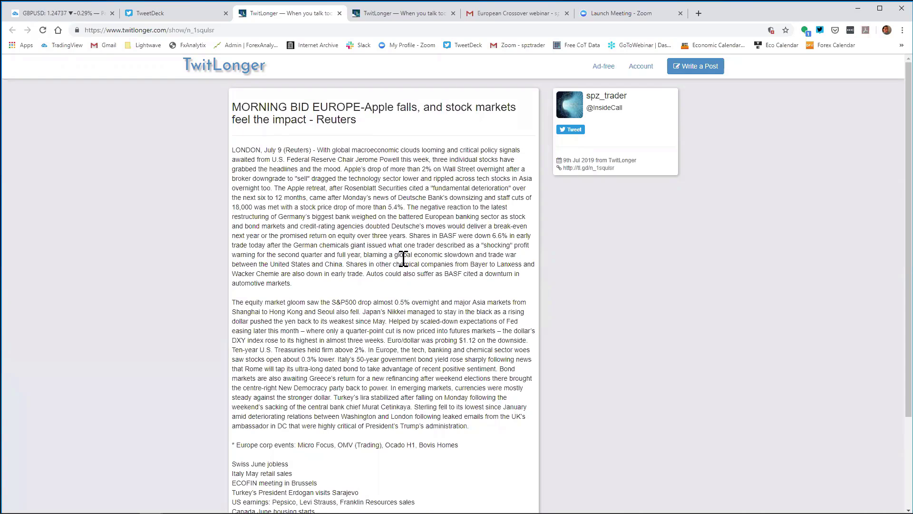
# Scroll through the Reuters article down to its day-ahead events calendar
pyautogui.scroll(-2, 403, 259)
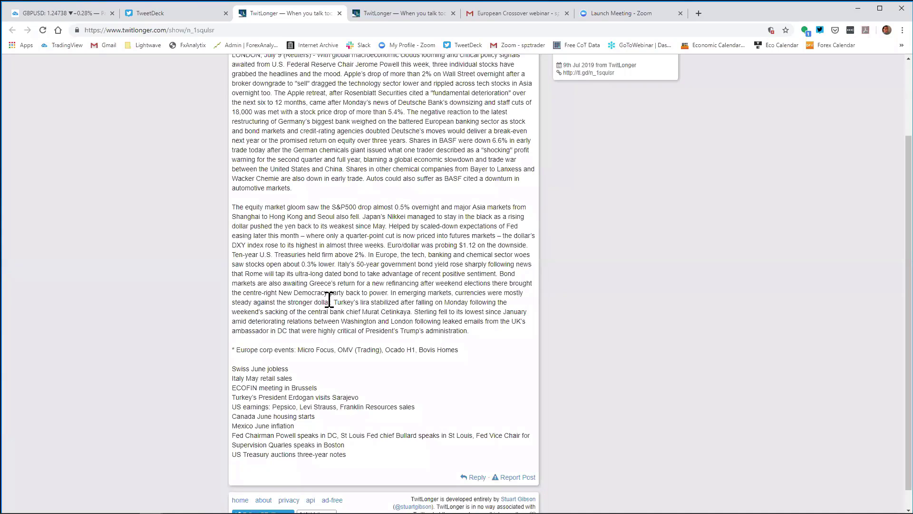
pyautogui.scroll(-1, 327, 299)
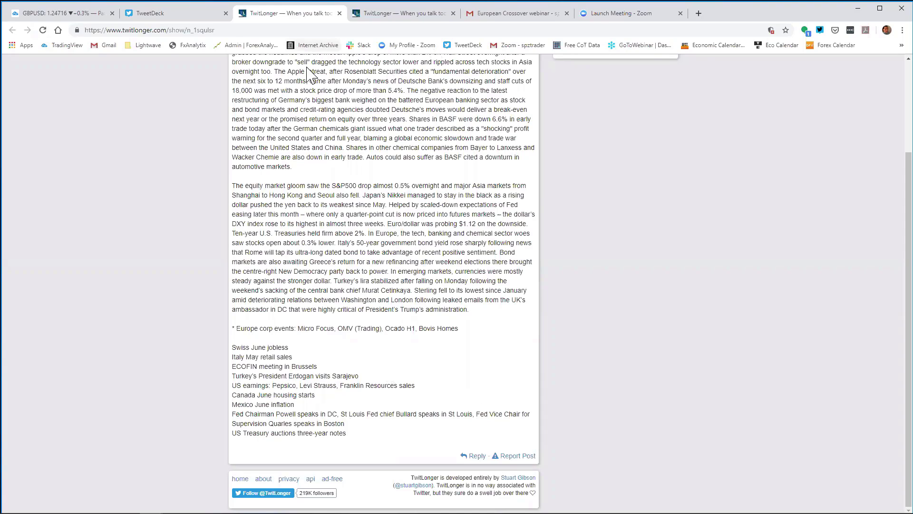
pyautogui.click(391, 16)
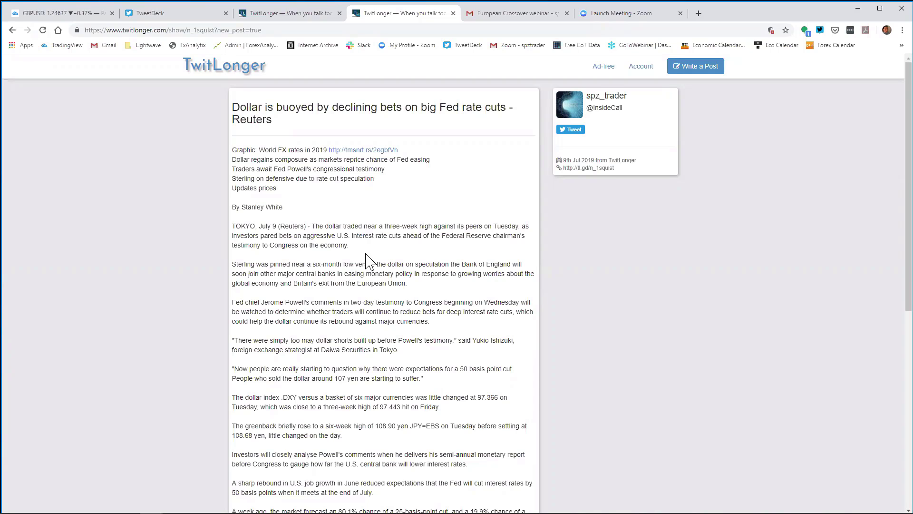
pyautogui.scroll(-1, 366, 257)
pyautogui.scroll(-1, 371, 245)
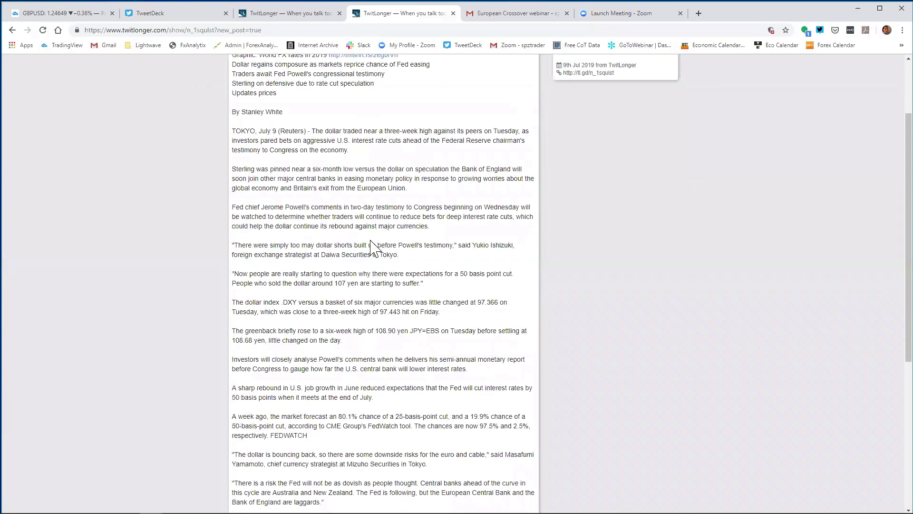
pyautogui.scroll(-1, 358, 198)
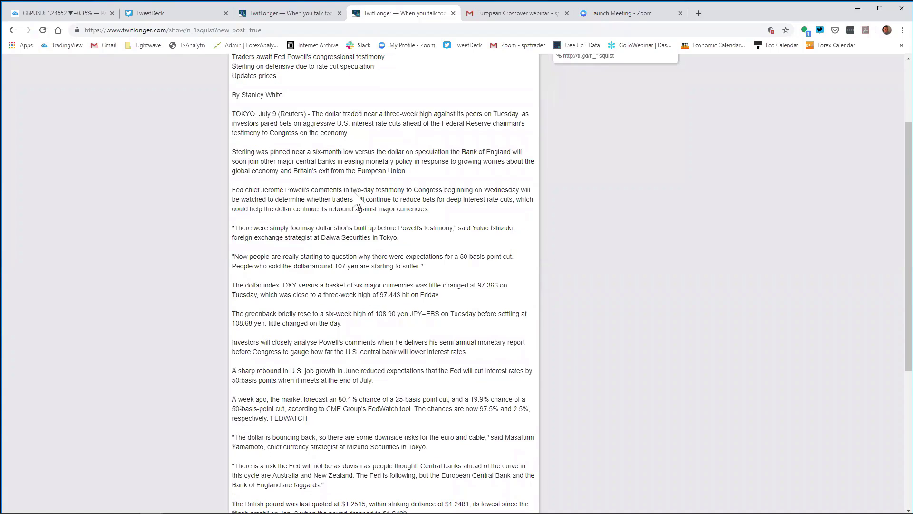
pyautogui.scroll(-1, 358, 198)
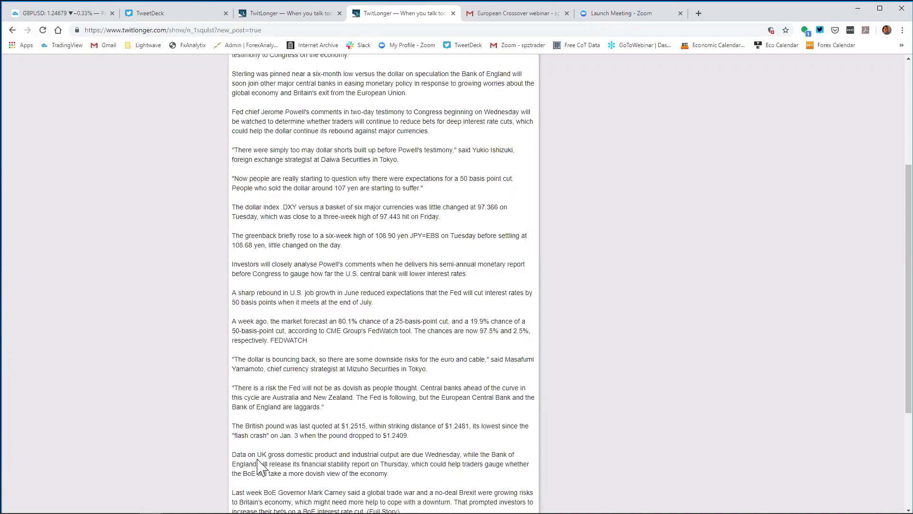
pyautogui.moveTo(244, 504)
pyautogui.scroll(-2, 339, 352)
pyautogui.scroll(-1, 340, 352)
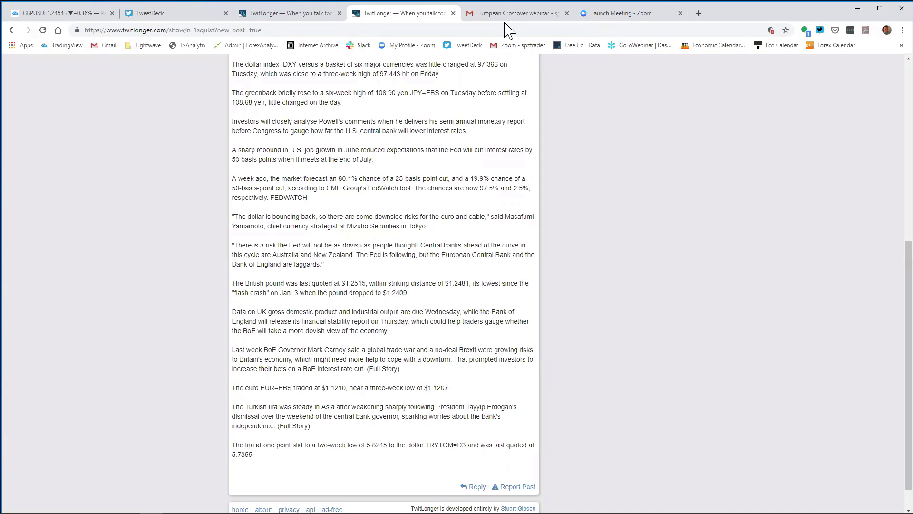
# Close the TwitLonger and Zoom launch tabs and return to the TradingView GBPUSD tab
pyautogui.click(453, 14)
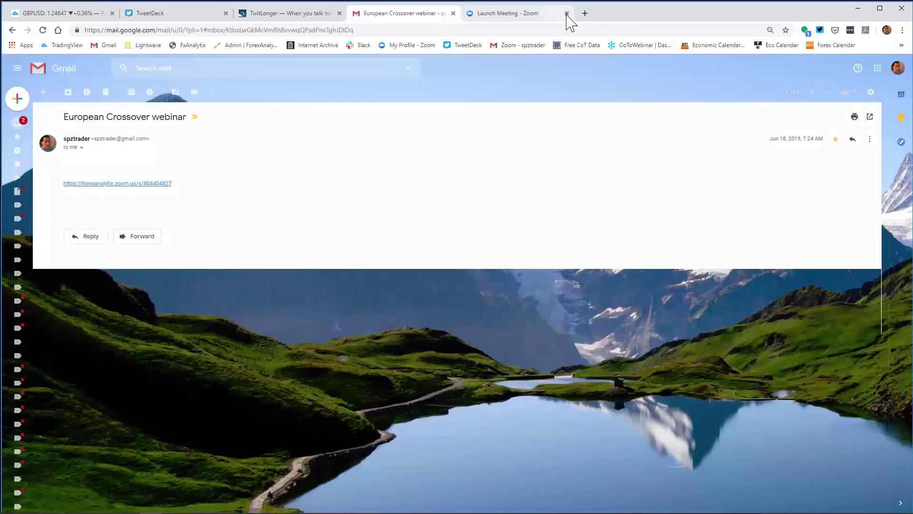
pyautogui.click(566, 14)
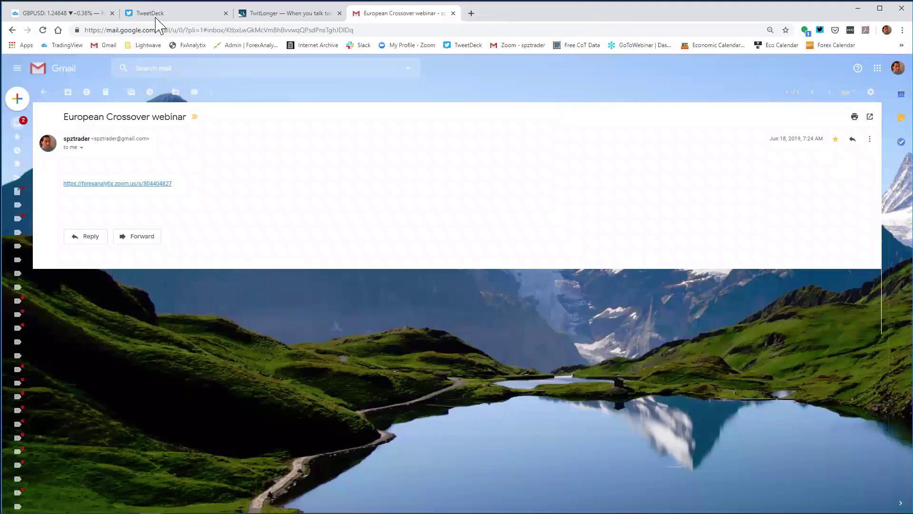
pyautogui.click(79, 13)
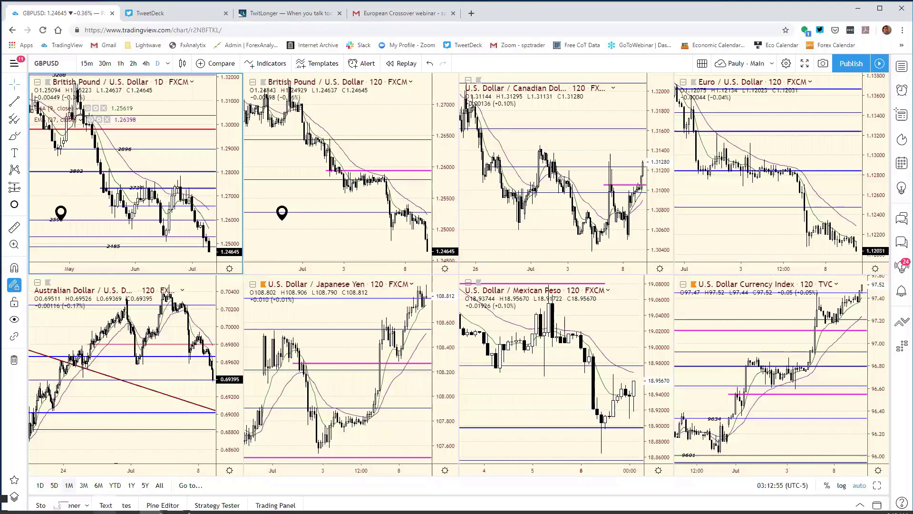
# Recalculate the F6 TODAY() date to July 9, 2019 and select the EUR/USD support cell
pyautogui.hotkey('alt', 'Tab')
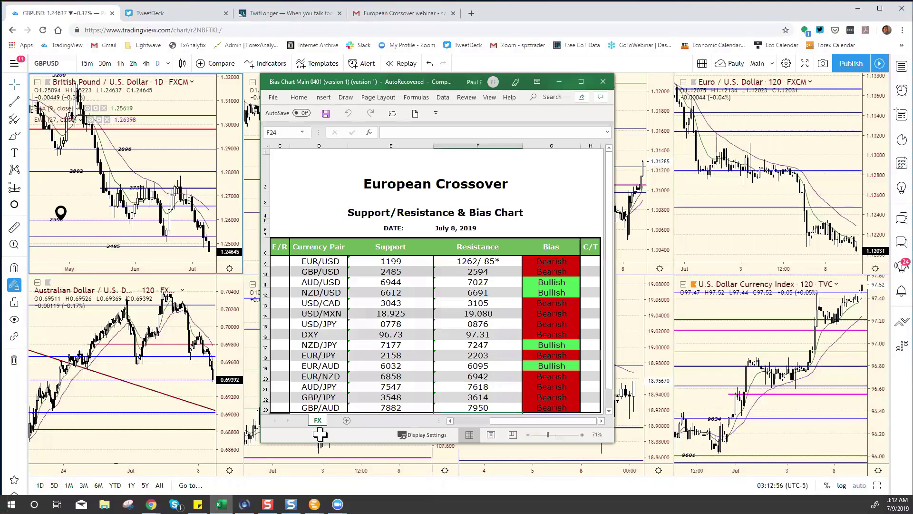
pyautogui.click(419, 132)
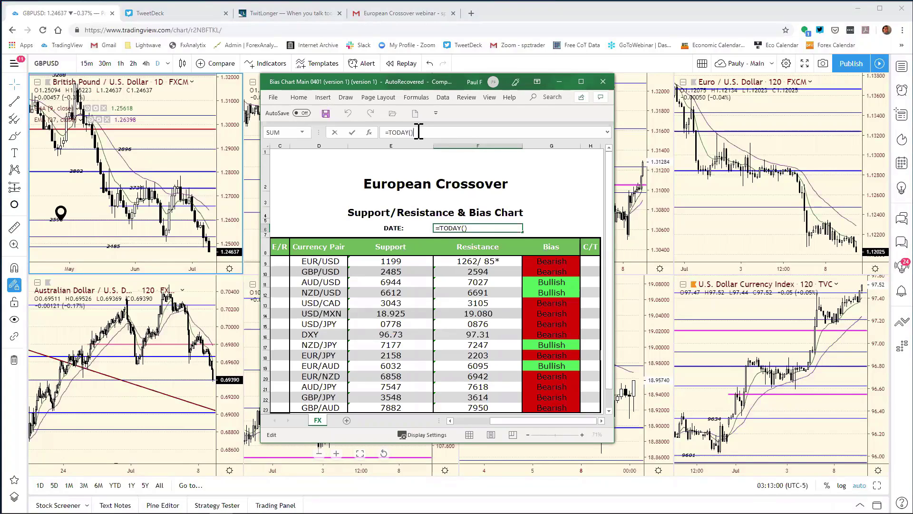
pyautogui.press('Return')
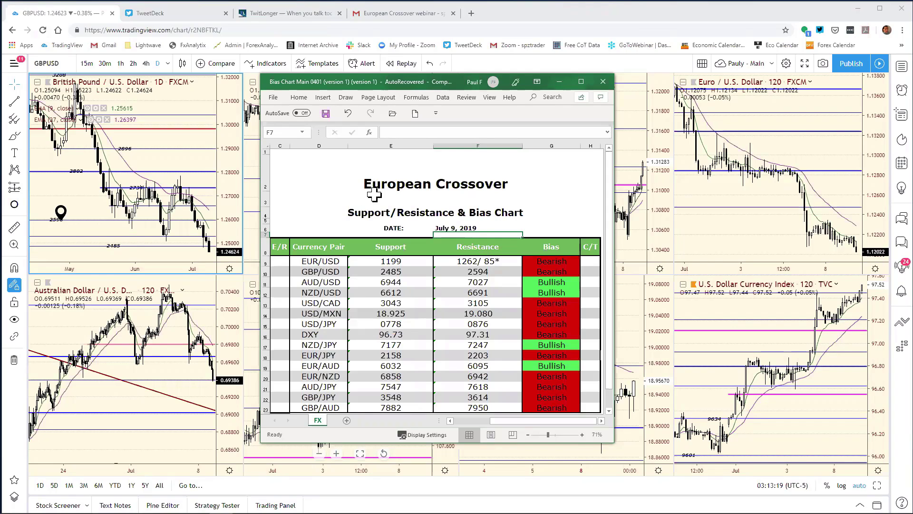
pyautogui.click(357, 187)
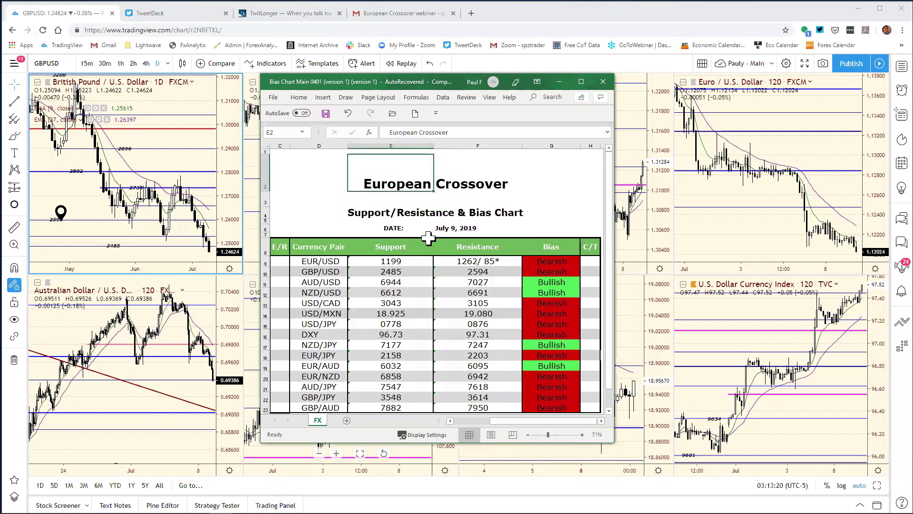
pyautogui.click(399, 260)
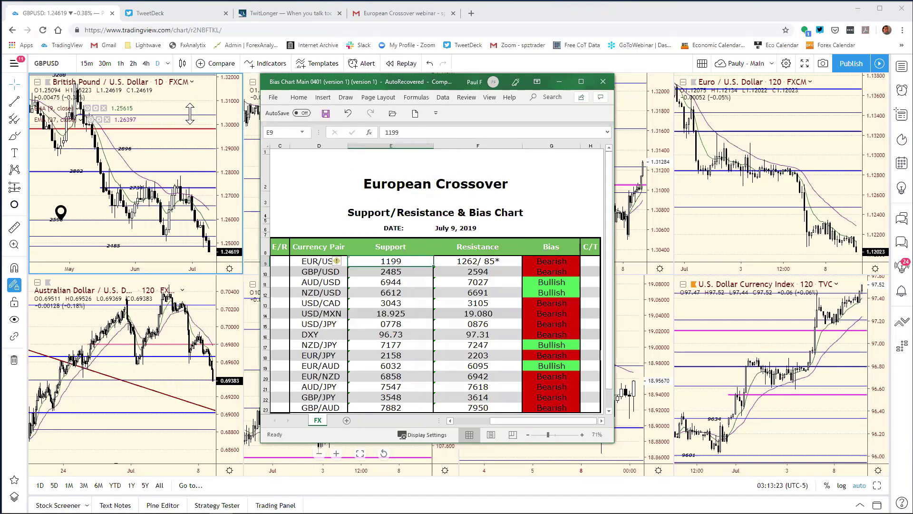
# Load EURUSD daily into the top-left chart and maximize it, showing levels 1608 to 1128
pyautogui.click(223, 125)
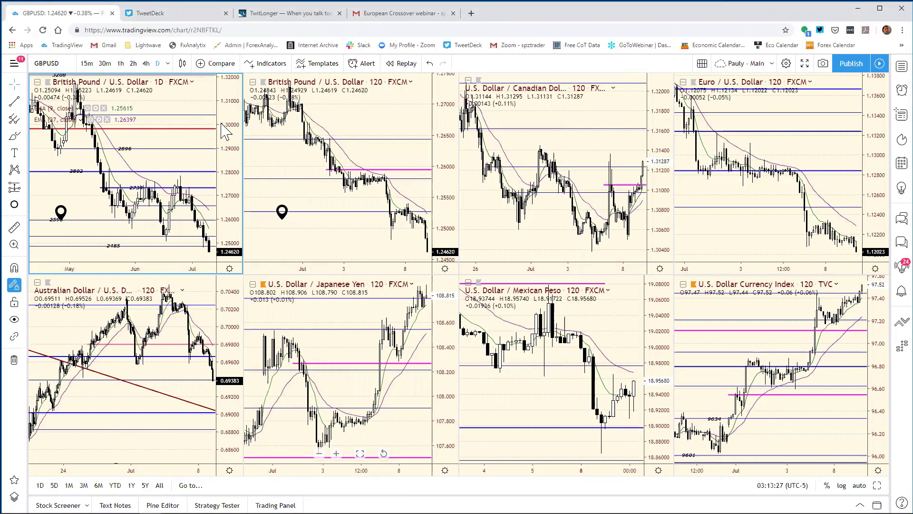
pyautogui.write('E')
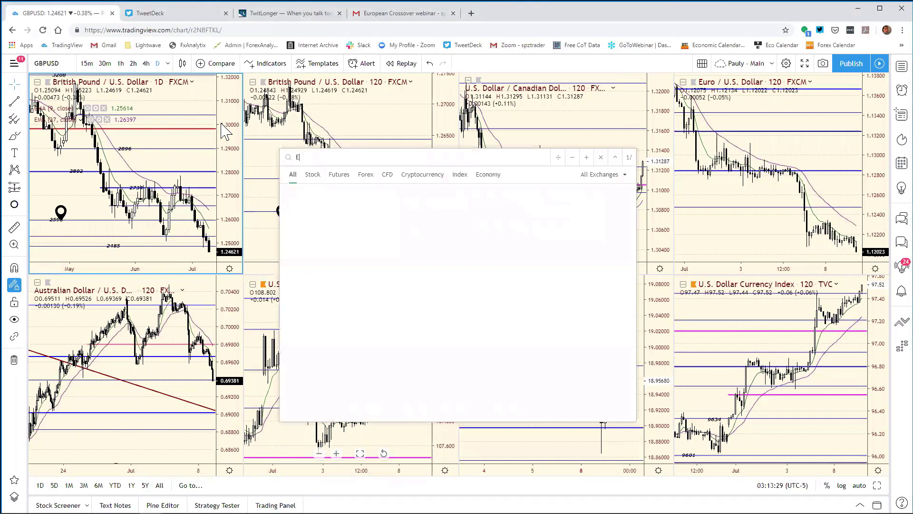
pyautogui.write('URUSD')
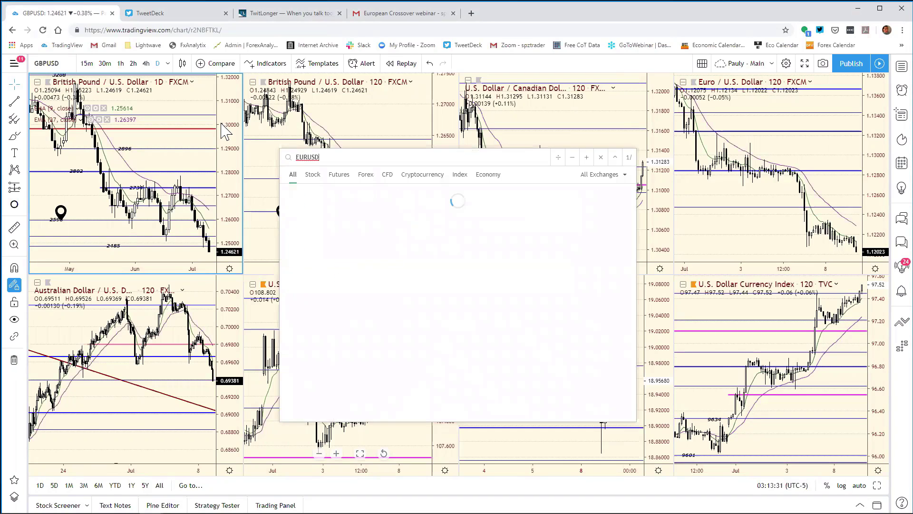
pyautogui.press('Return')
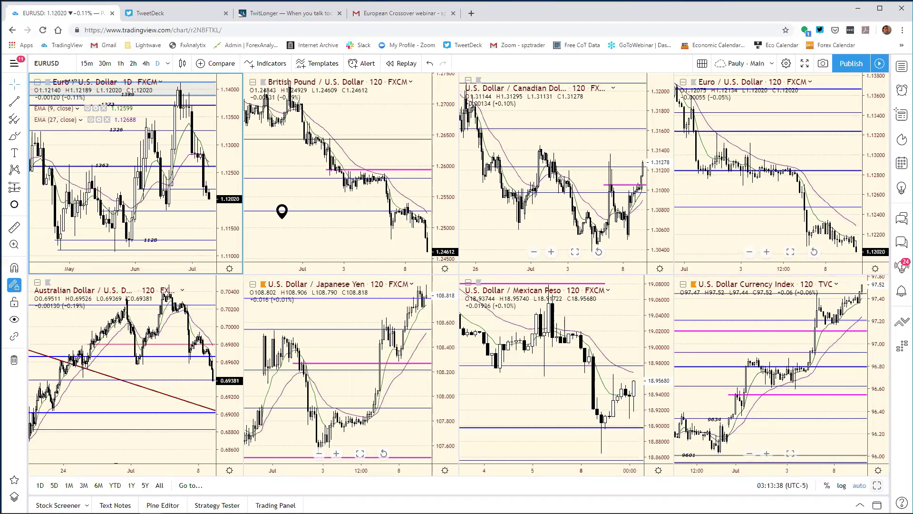
pyautogui.hotkey('alt', 'Return')
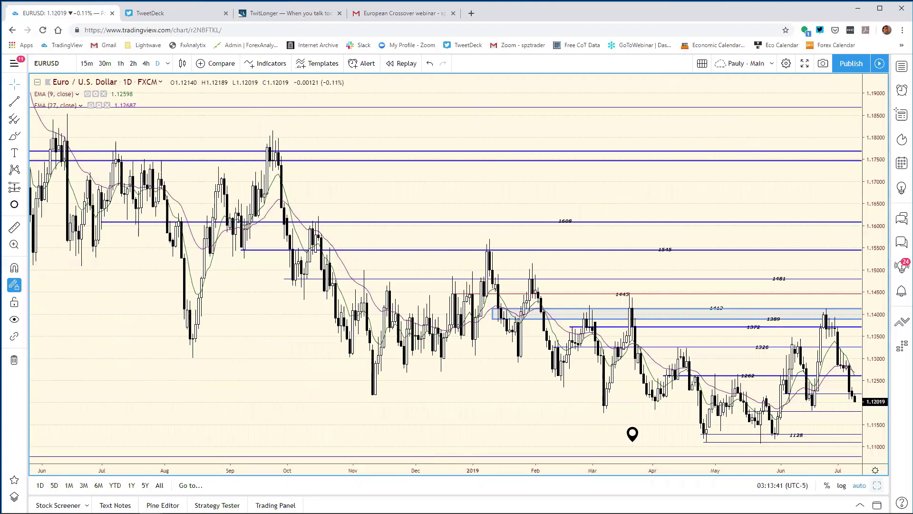
pyautogui.hotkey('alt', 'Return')
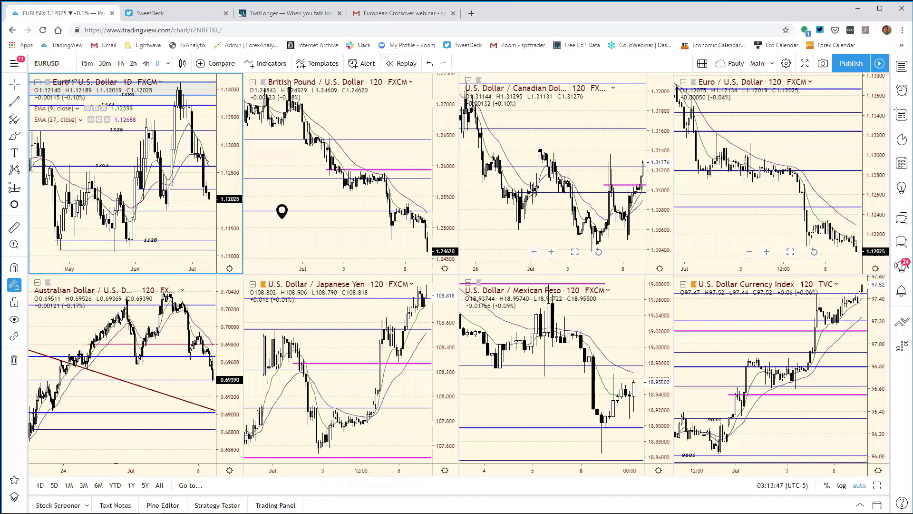
pyautogui.click(877, 485)
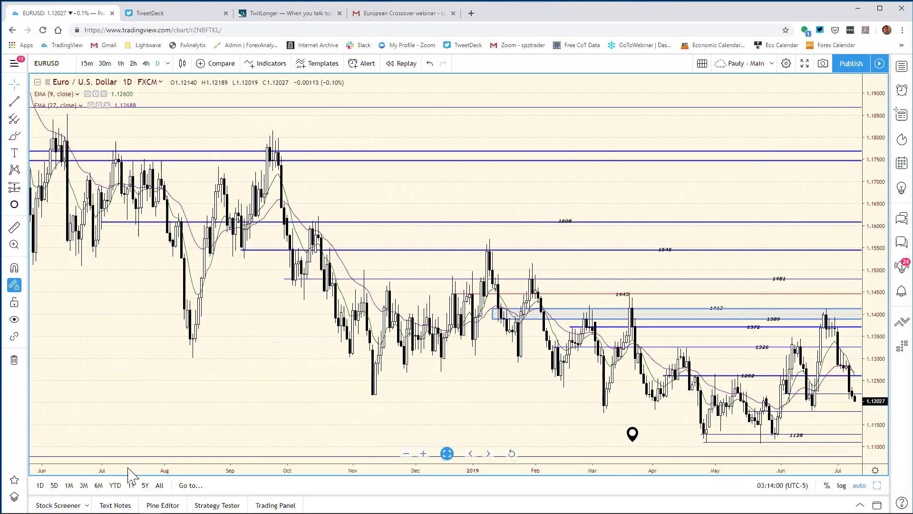
# Change the EUR/USD support in E9 from 1199 to 1181
pyautogui.hotkey('alt', 'Tab')
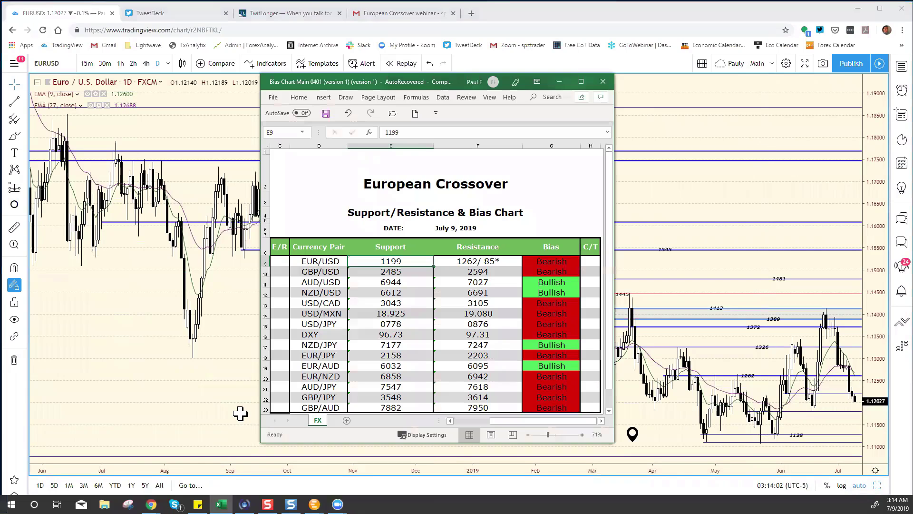
pyautogui.click(412, 134)
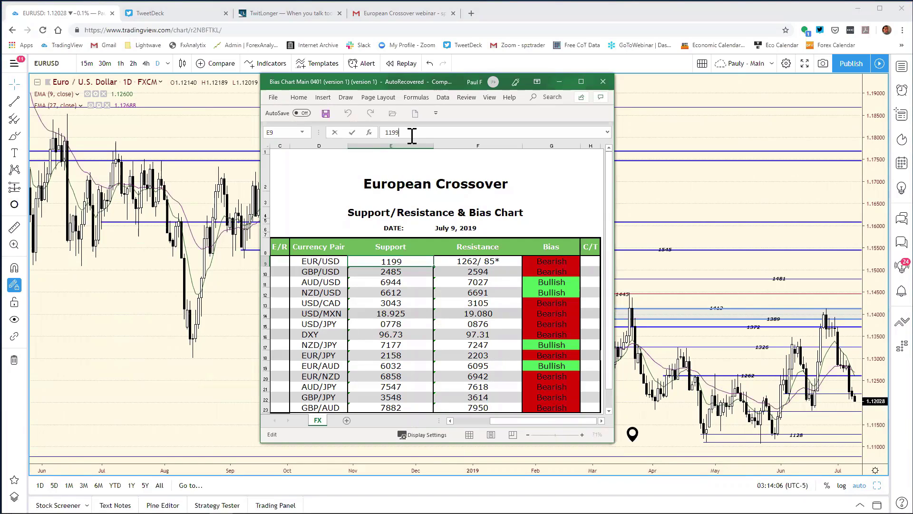
pyautogui.press('BackSpace')
pyautogui.press('BackSpace')
pyautogui.write('81')
pyautogui.press('Return')
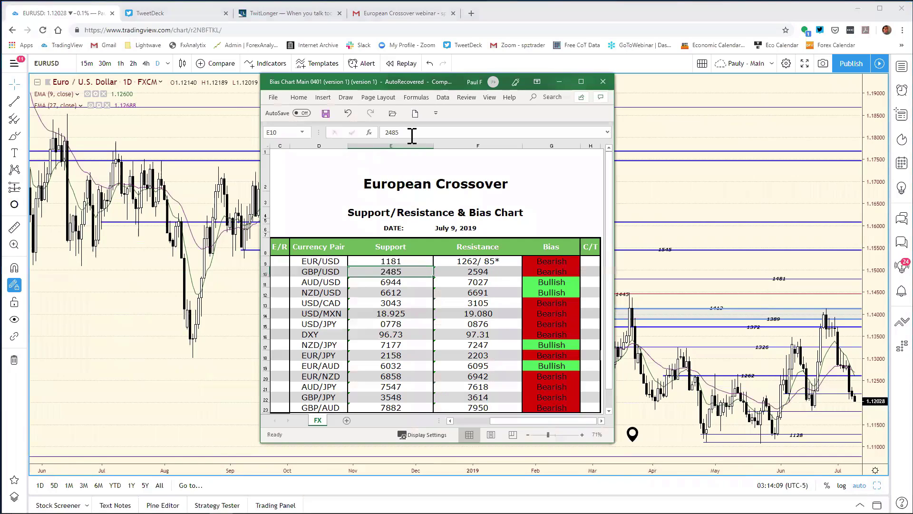
# Check the EURUSD chart, then trim the F9 resistance from '1262/ 85*' to 1262
pyautogui.click(702, 343)
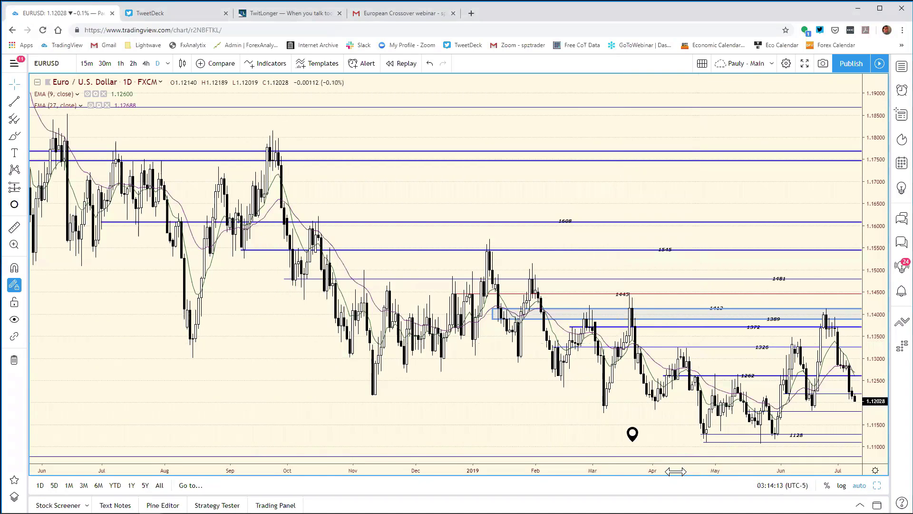
pyautogui.scroll(3, 648, 467)
pyautogui.scroll(2, 648, 467)
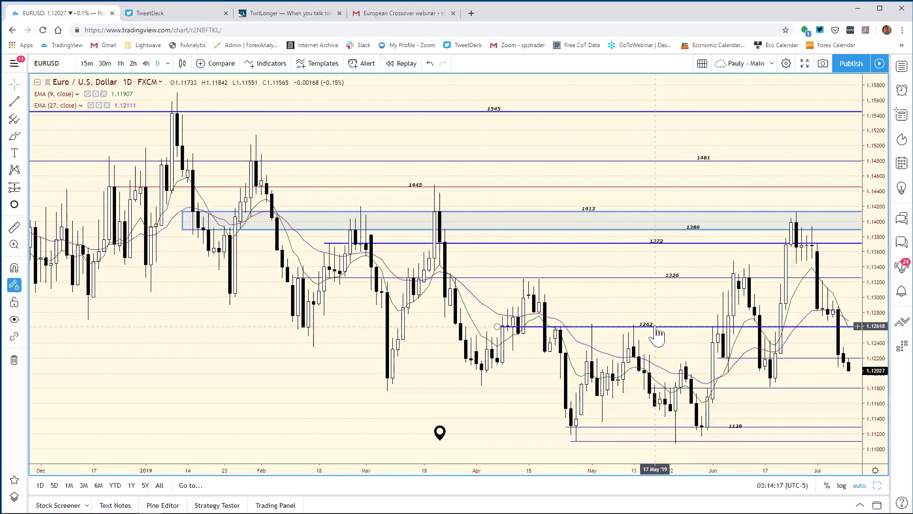
pyautogui.moveTo(445, 453)
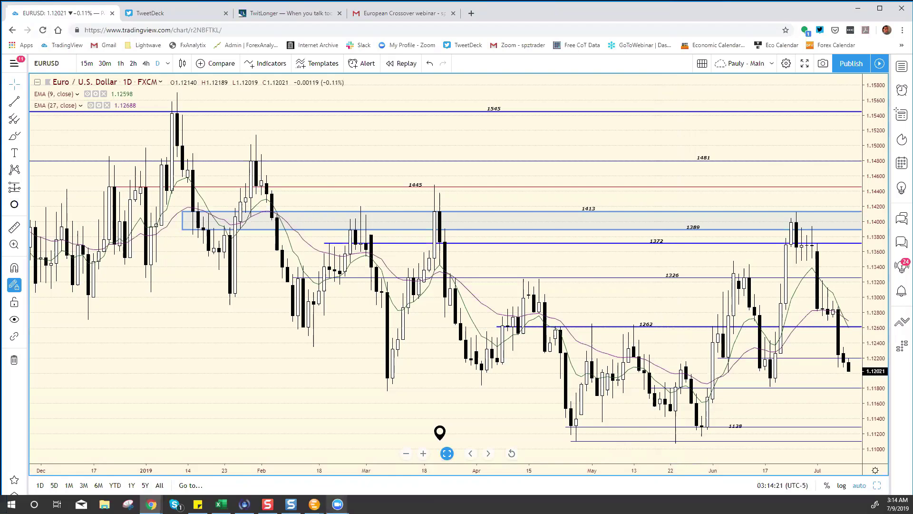
pyautogui.click(221, 503)
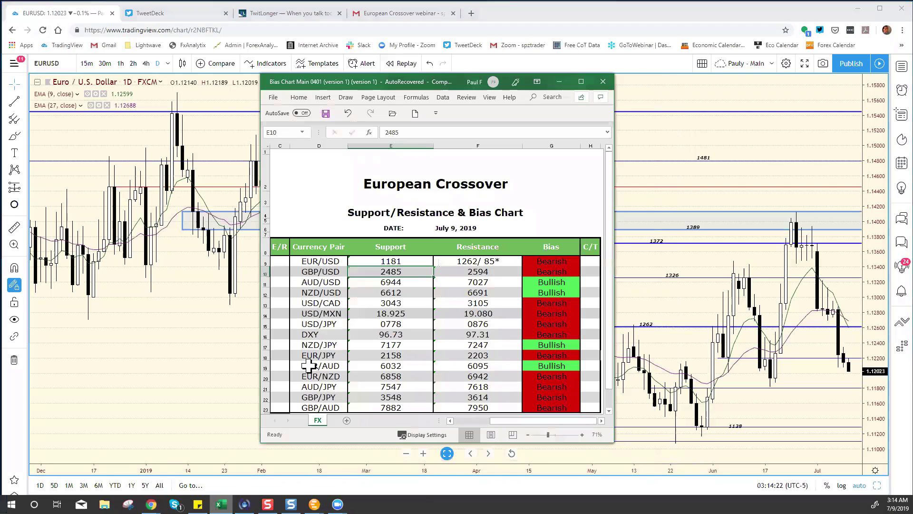
pyautogui.click(501, 261)
pyautogui.click(442, 129)
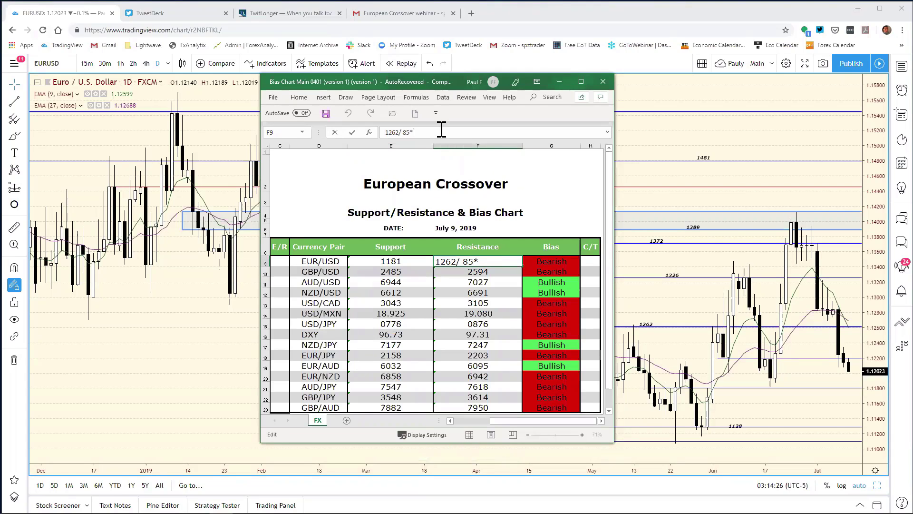
pyautogui.press('BackSpace')
pyautogui.press('BackSpace')
pyautogui.press('BackSpace')
pyautogui.press('Return')
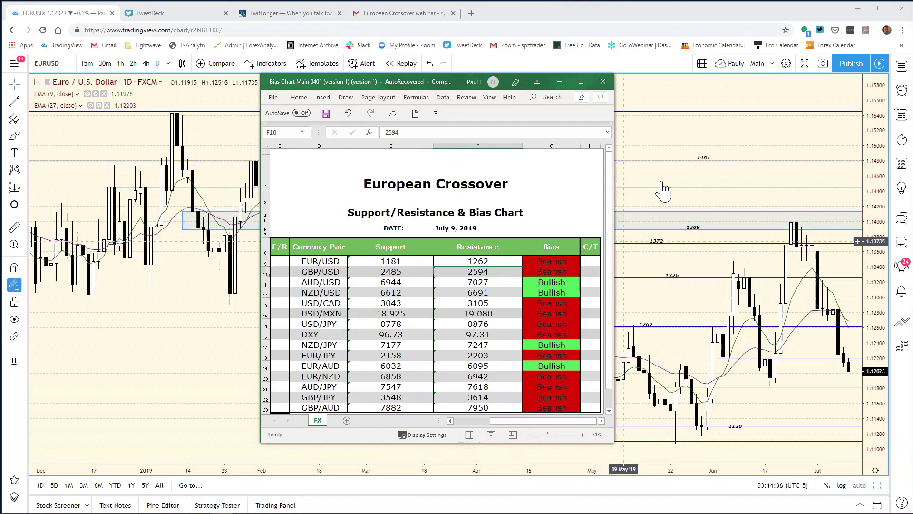
pyautogui.click(733, 323)
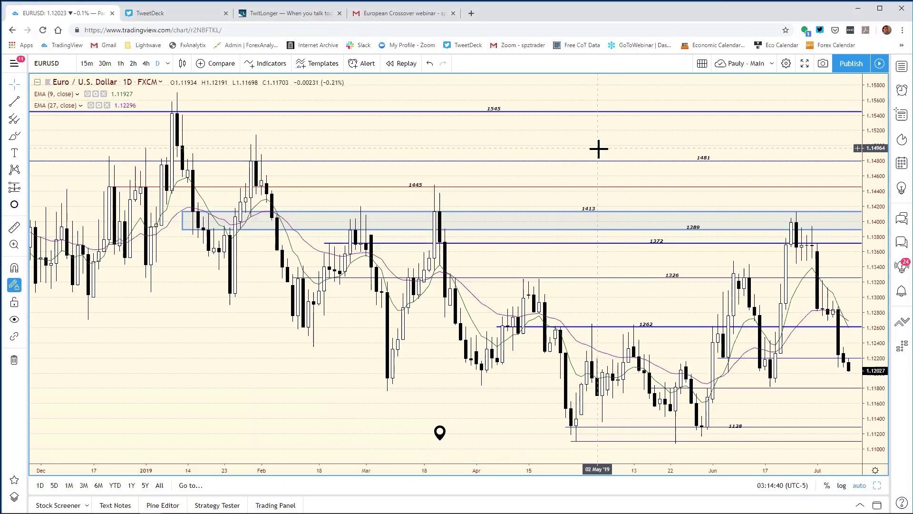
# Load GBPUSD and draw a Fib retracement from the mid-June low to the 1.27853 high
pyautogui.write('GBPUSD')
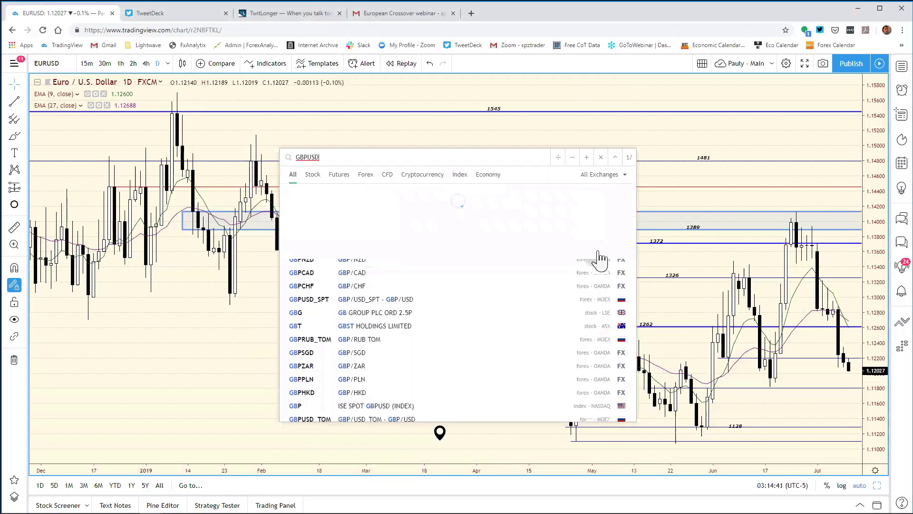
pyautogui.click(598, 252)
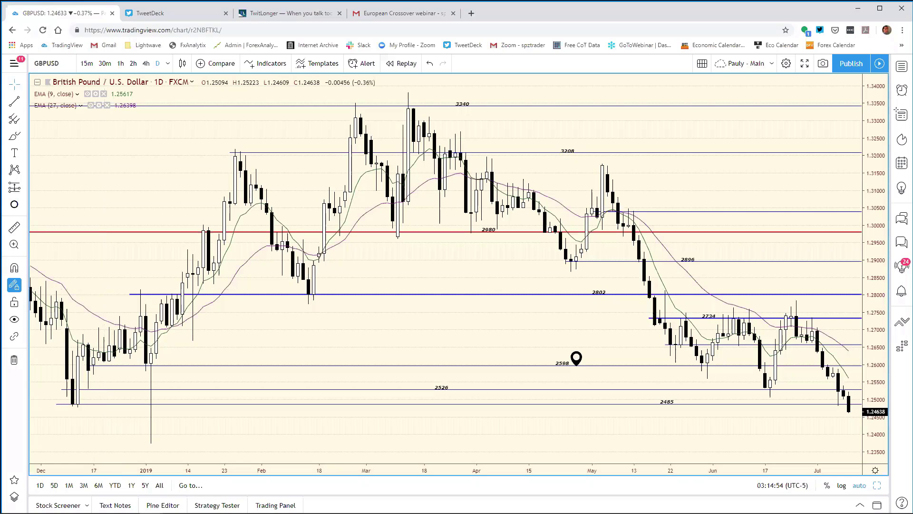
pyautogui.click(11, 121)
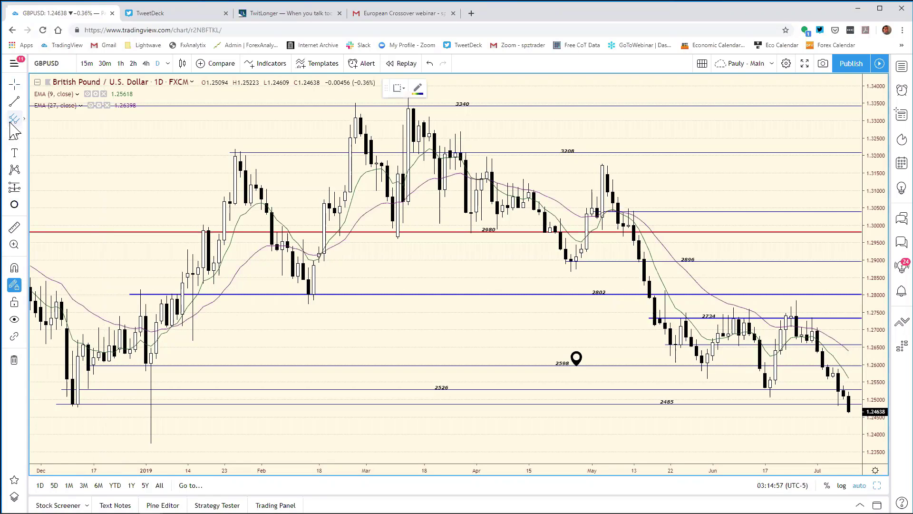
pyautogui.click(24, 119)
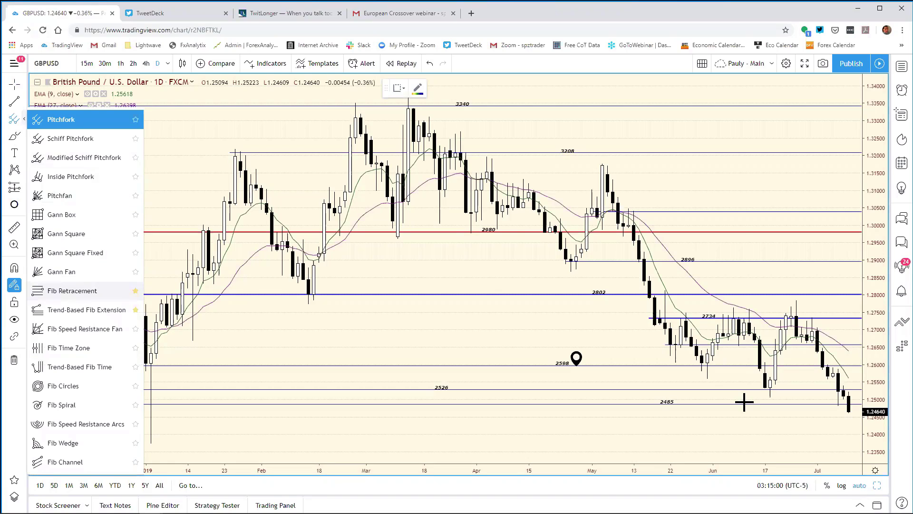
pyautogui.hotkey('alt', 'f')
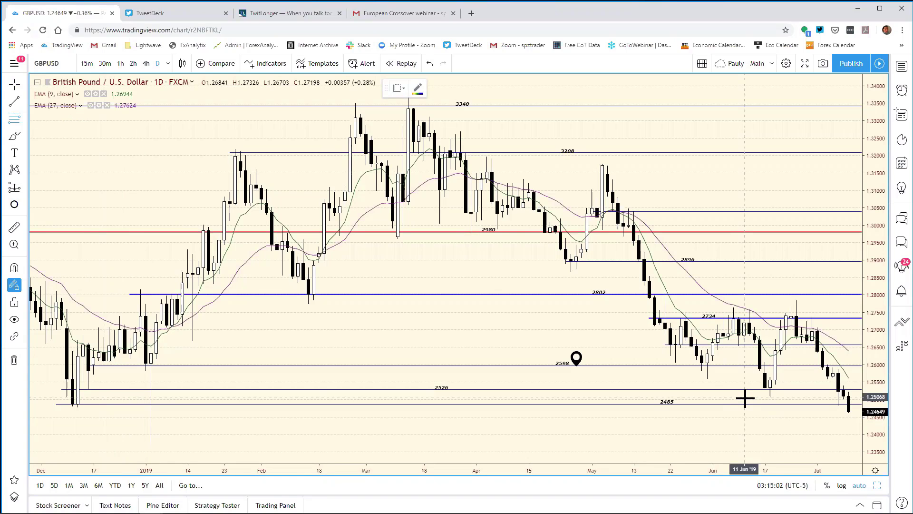
pyautogui.click(740, 300)
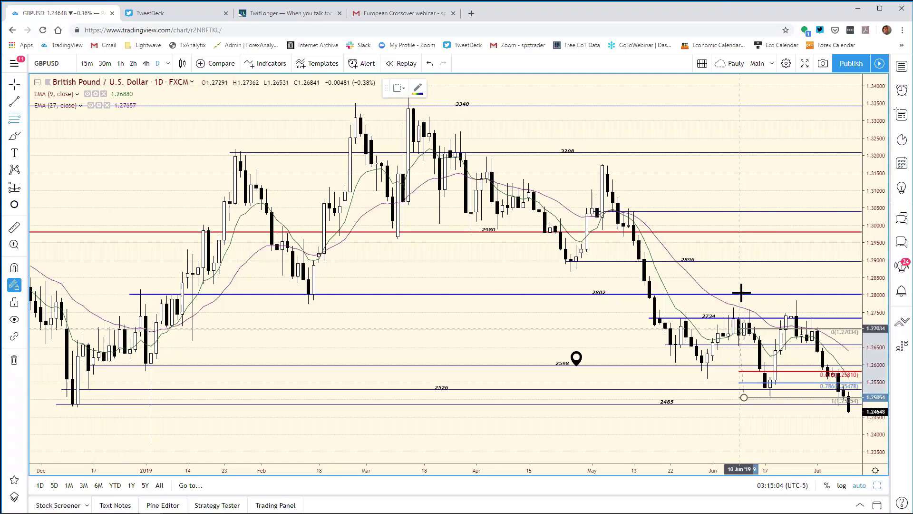
pyautogui.click(766, 300)
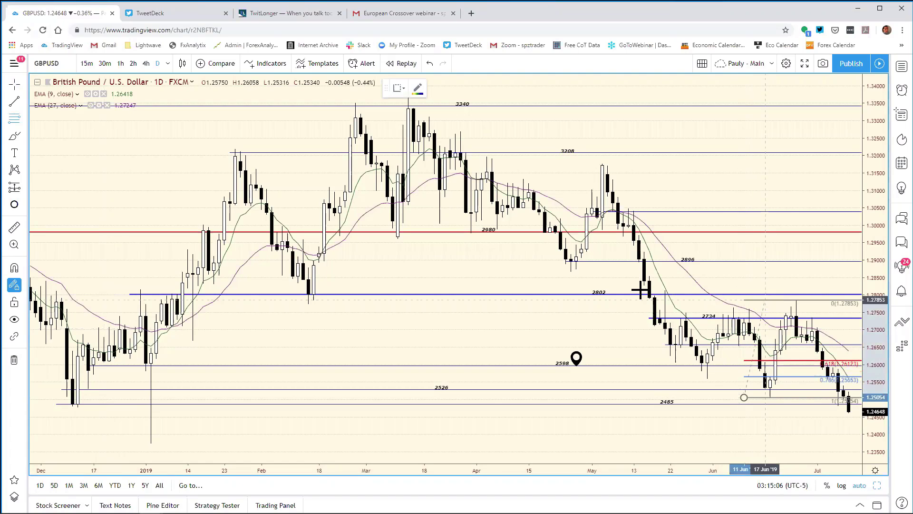
# Apply the default Fib template, adding the 1.272 (1.24292) and 1.618 (1.23324) levels
pyautogui.click(24, 85)
pyautogui.click(46, 84)
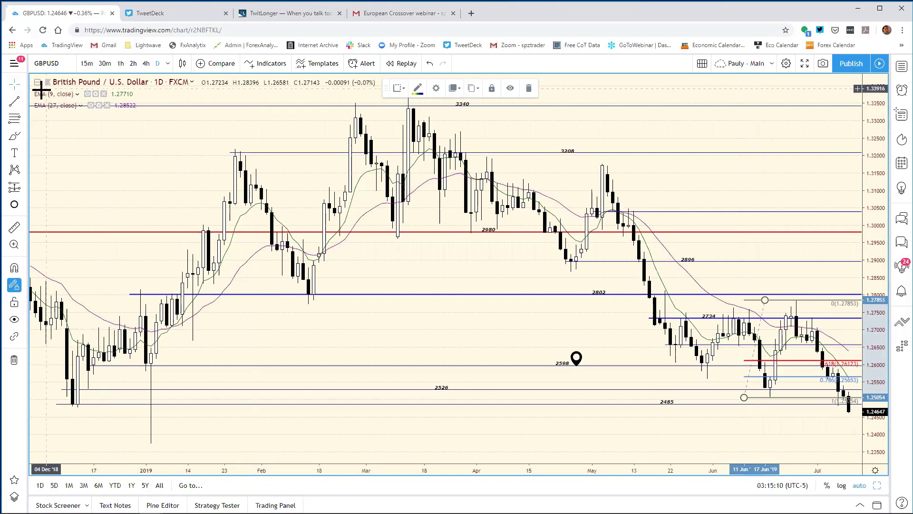
pyautogui.click(749, 372)
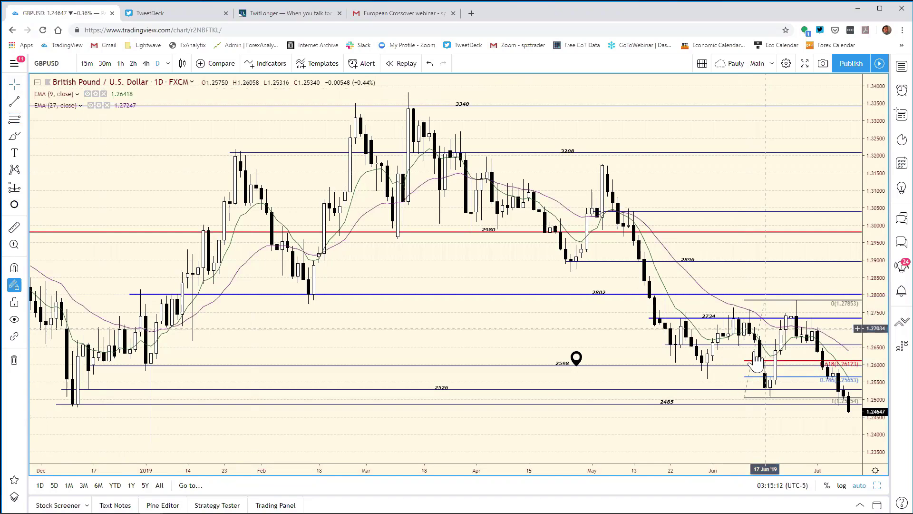
pyautogui.rightClick(785, 381)
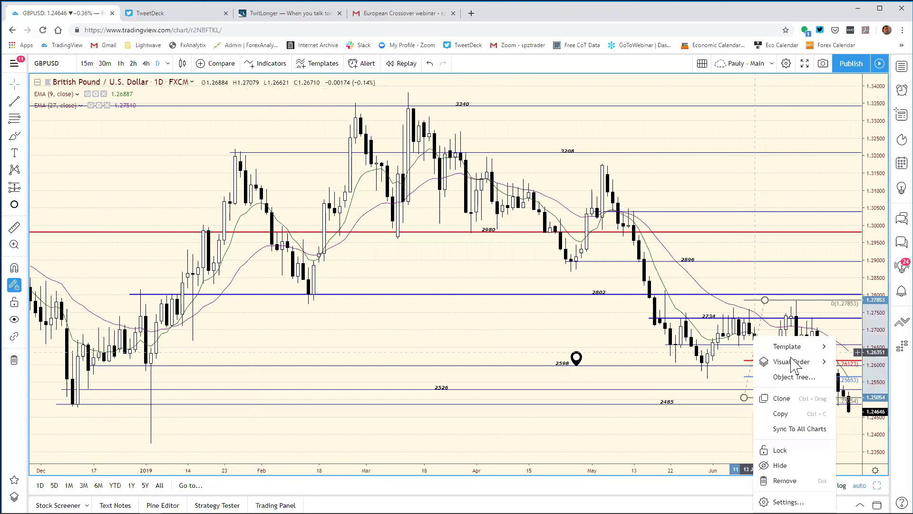
pyautogui.moveTo(793, 346)
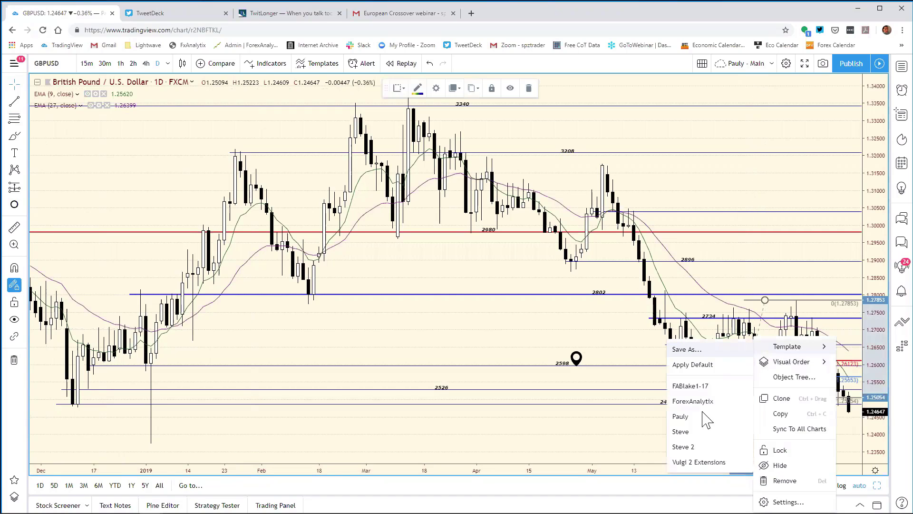
pyautogui.click(692, 365)
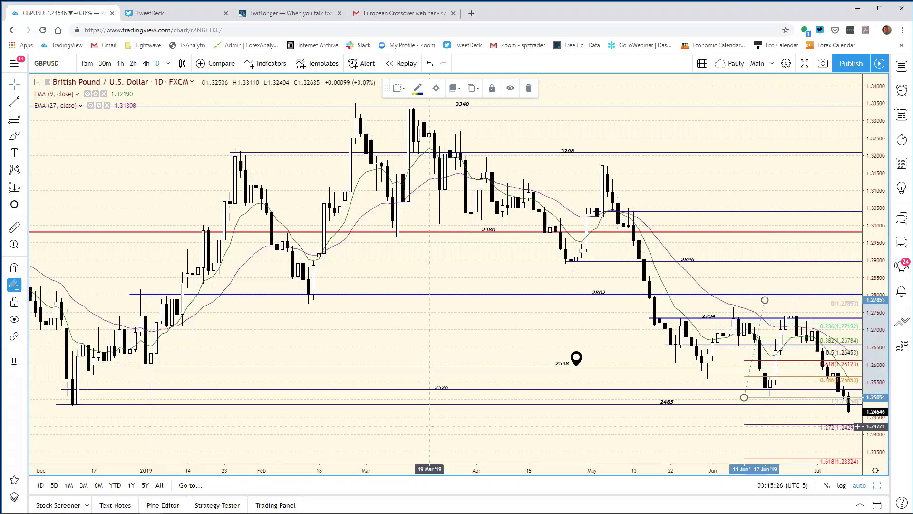
# Change the GBP/USD support in the Excel bias chart to 2429
pyautogui.click(221, 504)
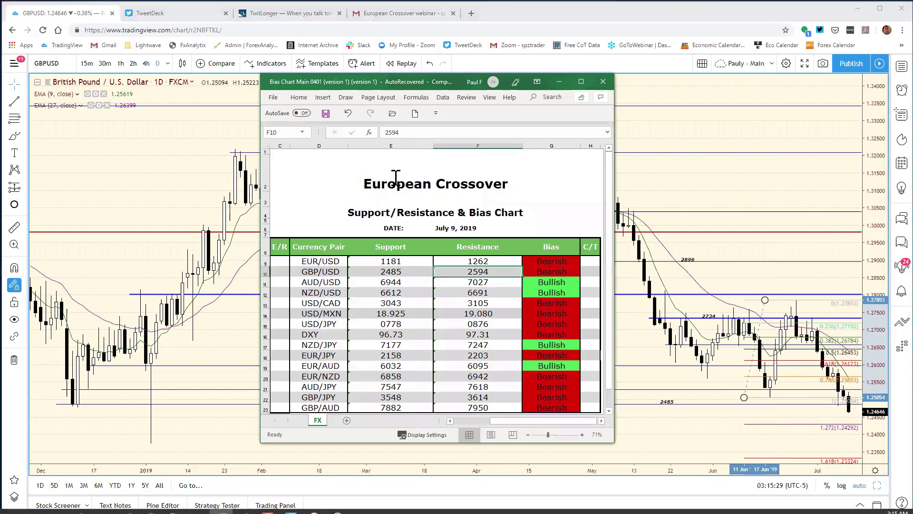
pyautogui.press('Left')
pyautogui.press('F2')
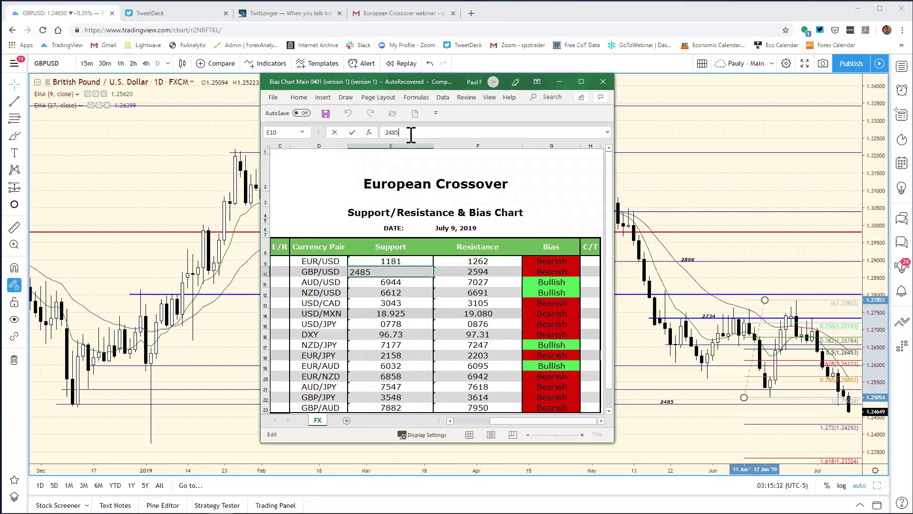
pyautogui.press('BackSpace')
pyautogui.press('BackSpace')
pyautogui.write('29')
pyautogui.press('Return')
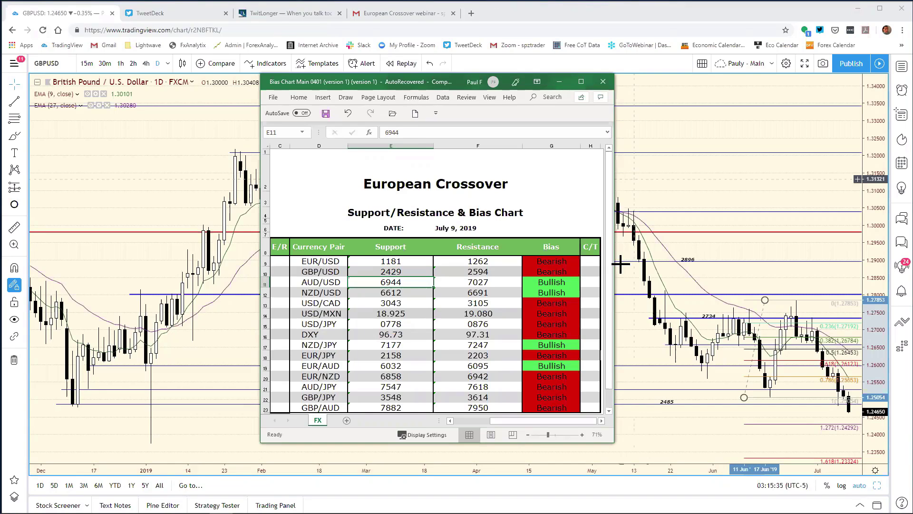
# Hide the Fibonacci retracement on the GBPUSD daily chart and switch to the eight-chart layout
pyautogui.click(101, 249)
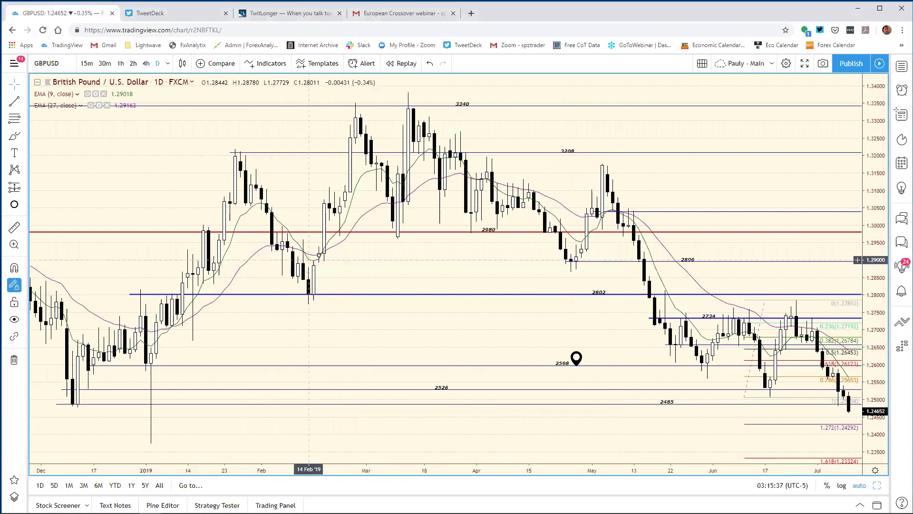
pyautogui.click(24, 85)
pyautogui.click(740, 288)
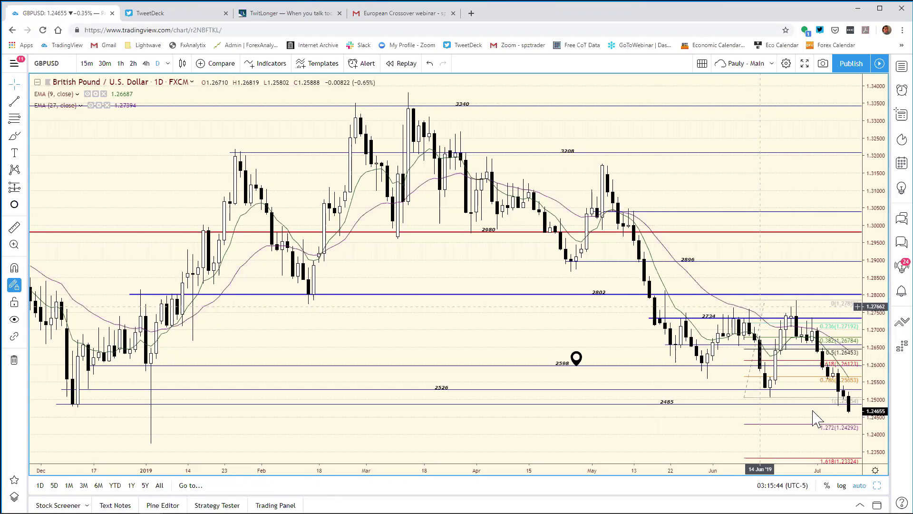
pyautogui.rightClick(764, 310)
pyautogui.click(787, 437)
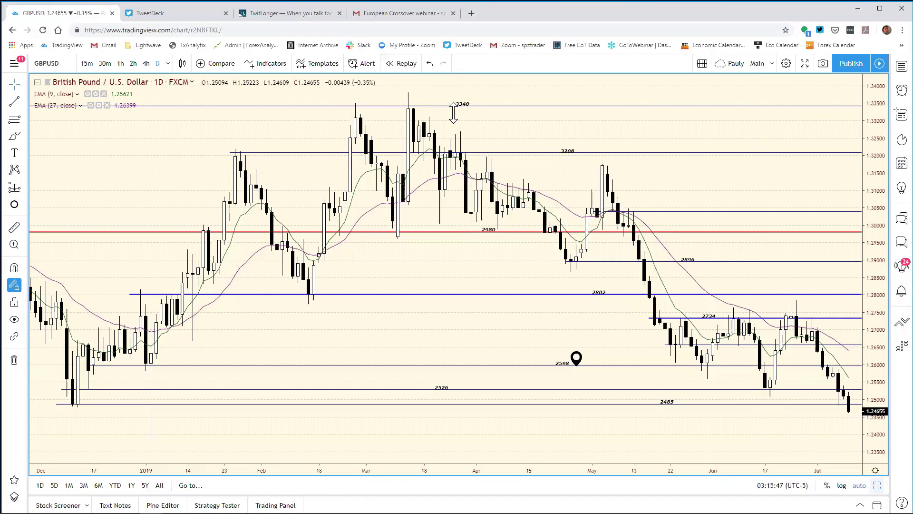
pyautogui.hotkey('alt', 'Return')
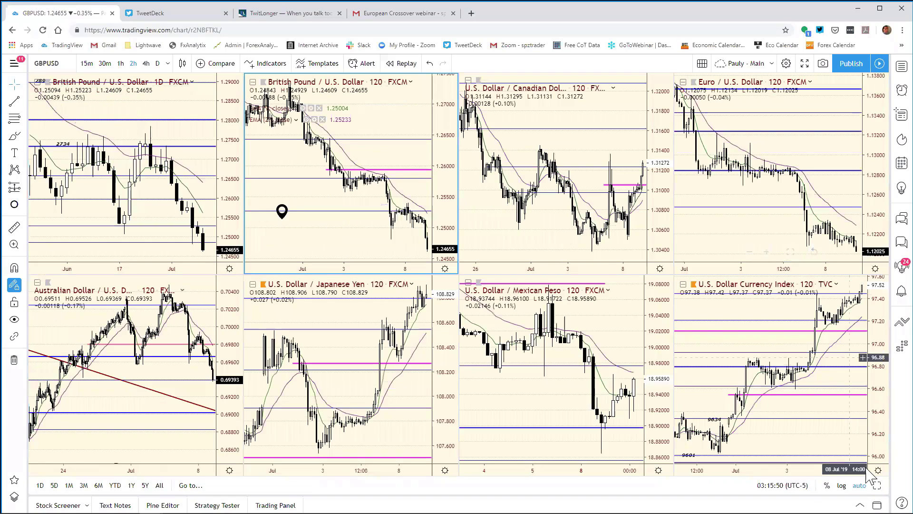
# Maximize the GBPUSD 2-hour chart and drag the magenta horizontal ray to about 1.2550 from 17 Jun
pyautogui.hotkey('alt', 'Return')
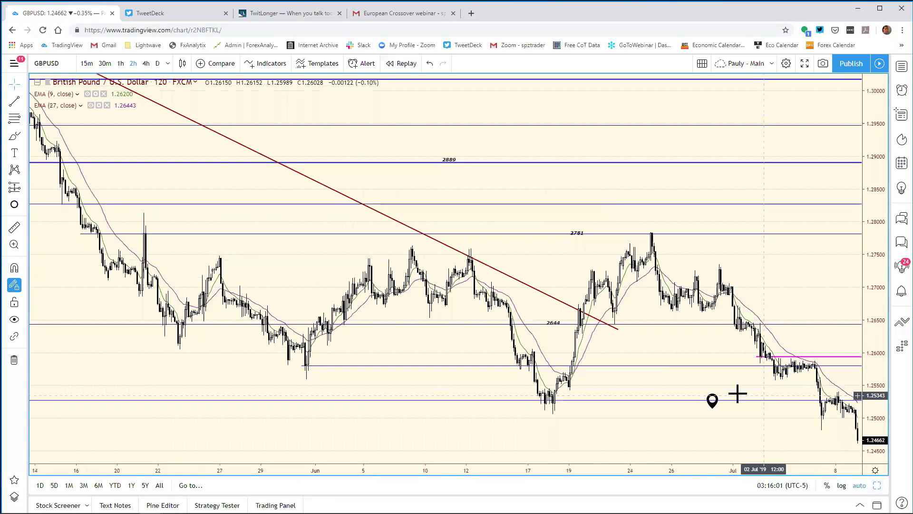
pyautogui.moveTo(820, 356); pyautogui.dragTo(787, 366)
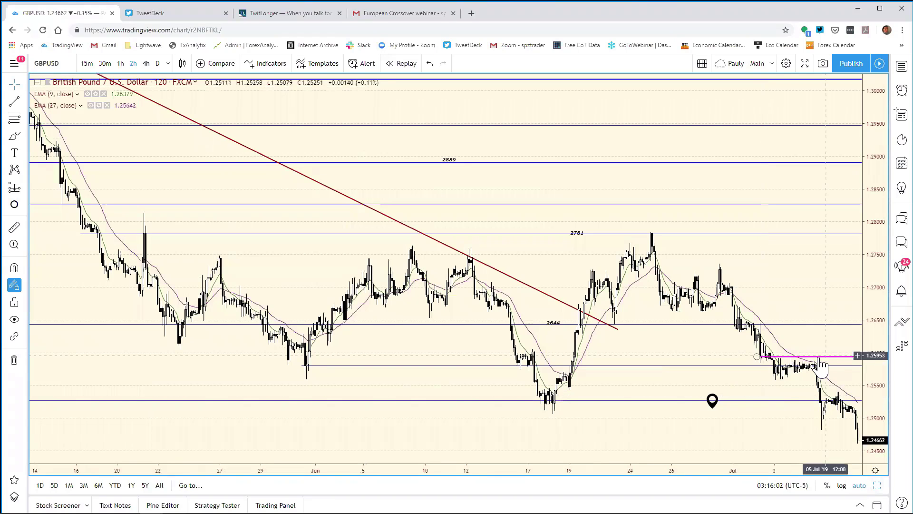
pyautogui.moveTo(617, 395); pyautogui.dragTo(611, 398)
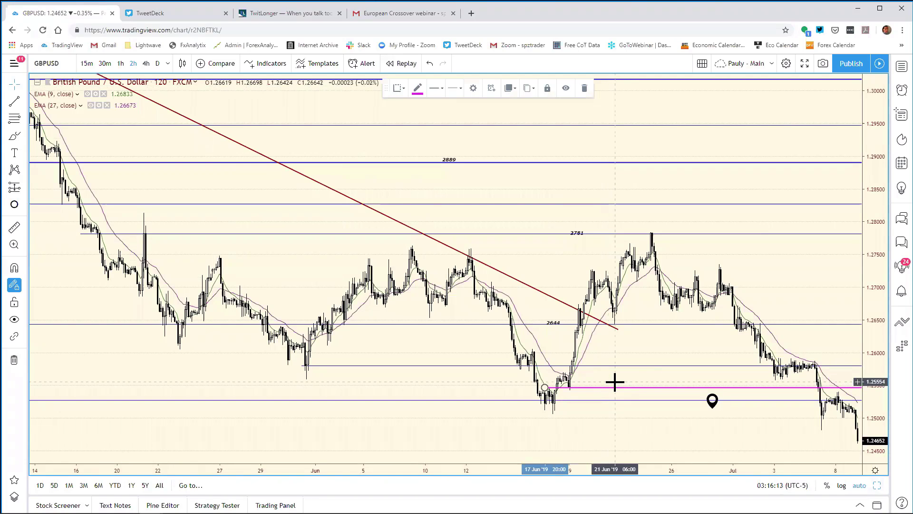
pyautogui.click(615, 382)
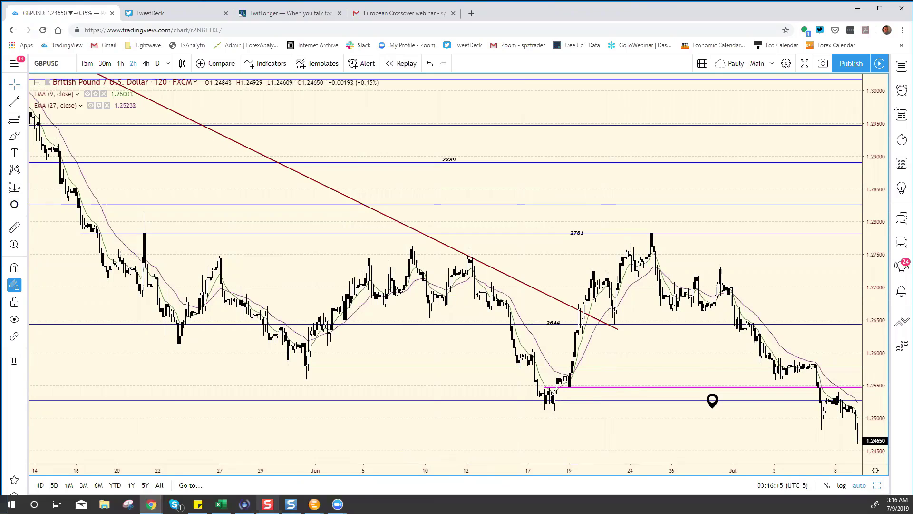
# Change the GBP/USD resistance in the bias chart from 2594 to 2546
pyautogui.click(221, 504)
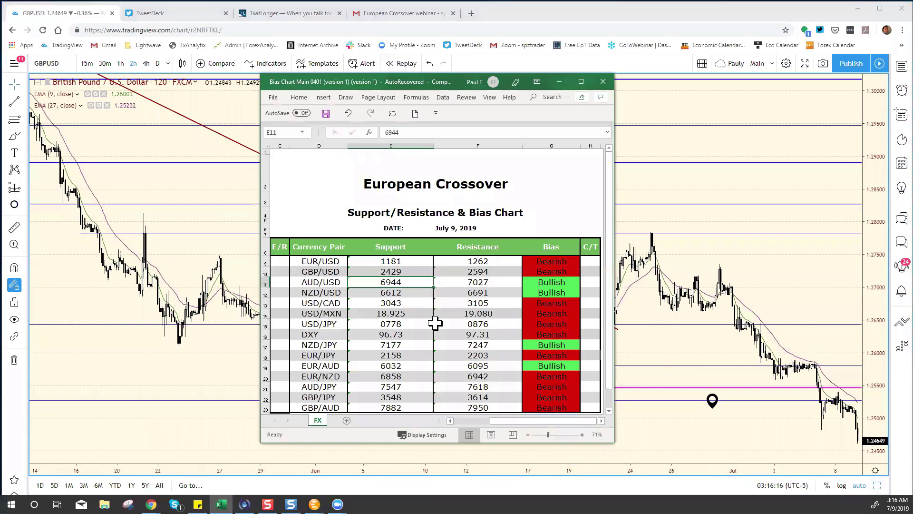
pyautogui.click(477, 271)
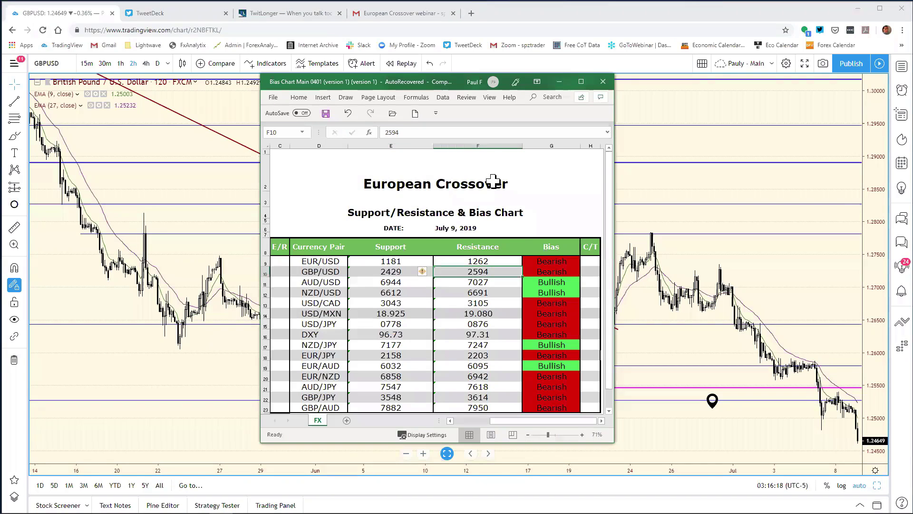
pyautogui.click(403, 131)
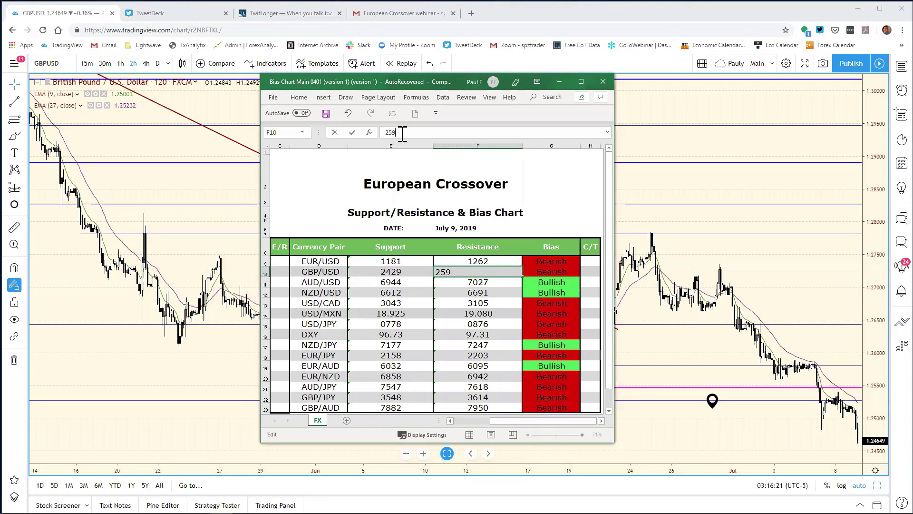
pyautogui.press('BackSpace')
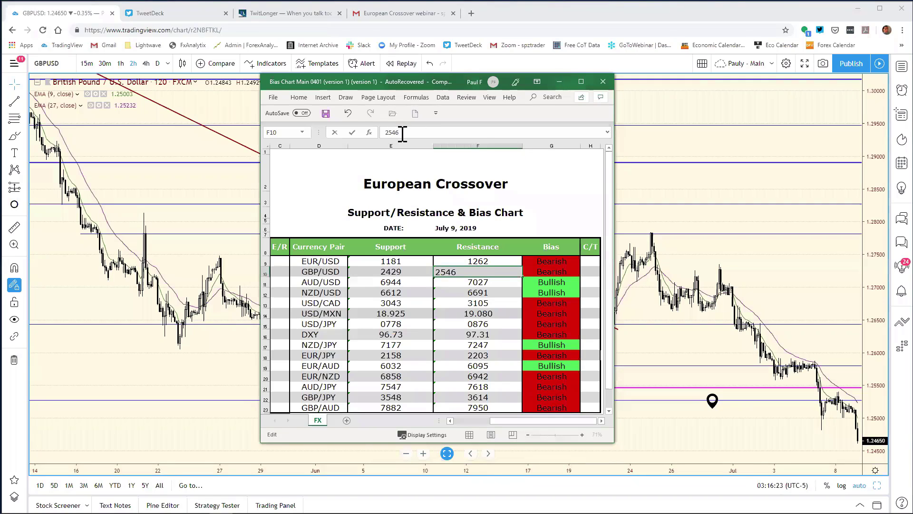
pyautogui.press('Return')
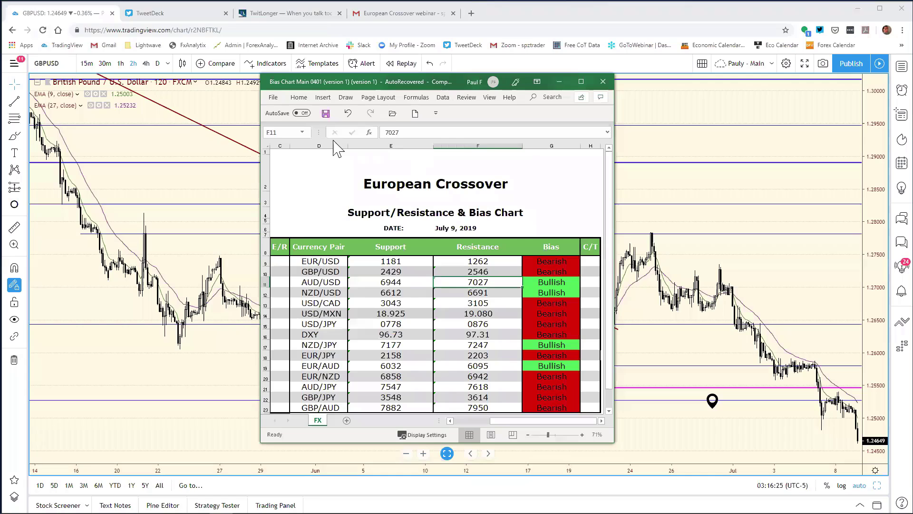
# Save the workbook through Save As and return to the TradingView chart
pyautogui.click(273, 97)
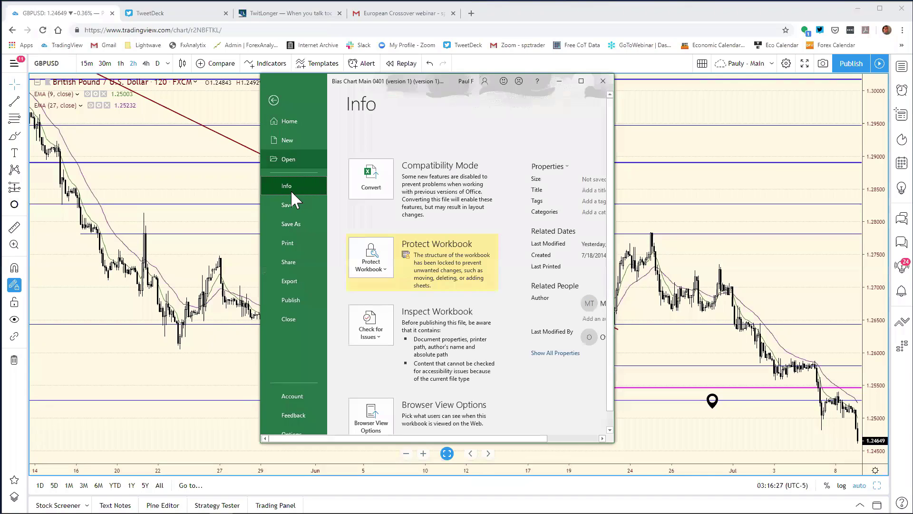
pyautogui.click(290, 224)
pyautogui.click(828, 271)
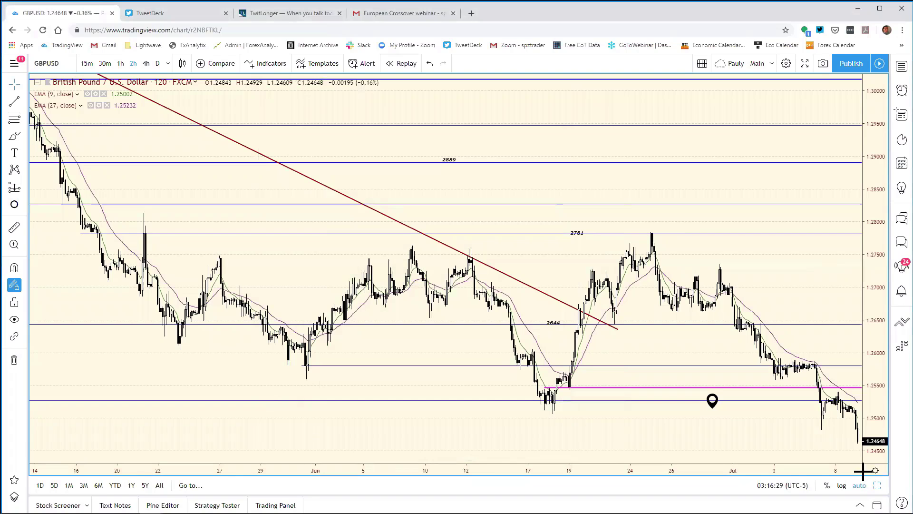
# Load AUDUSD into the top-left daily chart of the eight-chart grid and maximize it
pyautogui.hotkey('alt', 'Return')
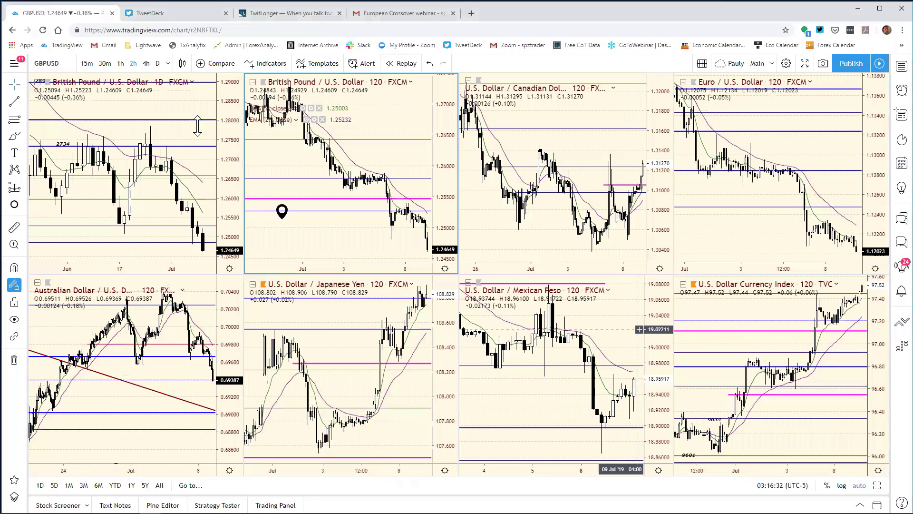
pyautogui.click(228, 90)
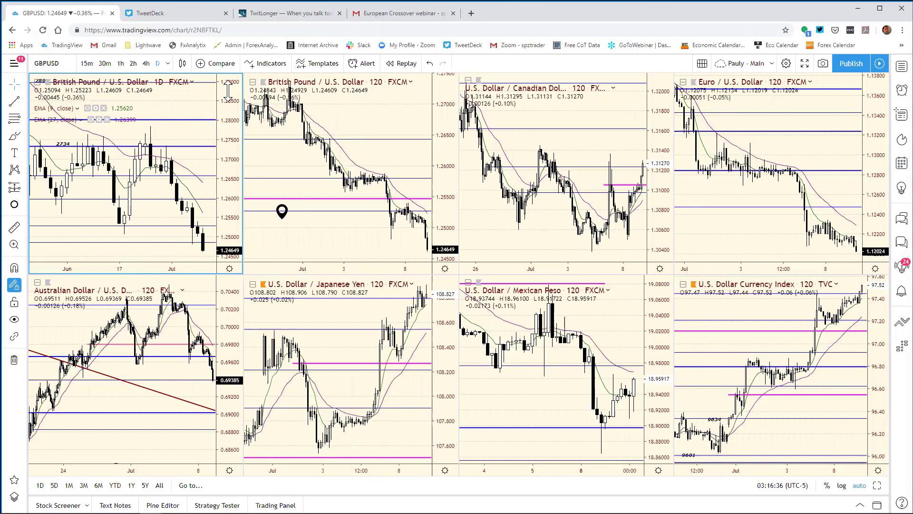
pyautogui.write('AUDUSD')
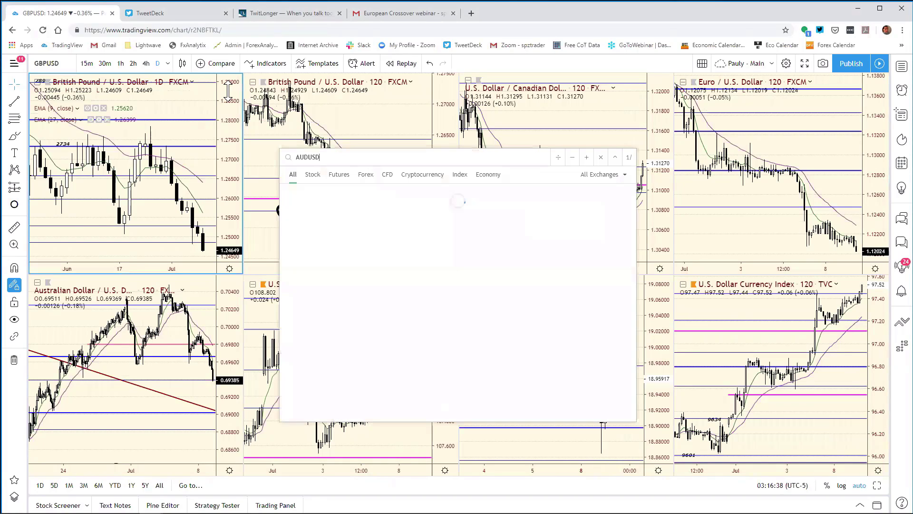
pyautogui.press('Return')
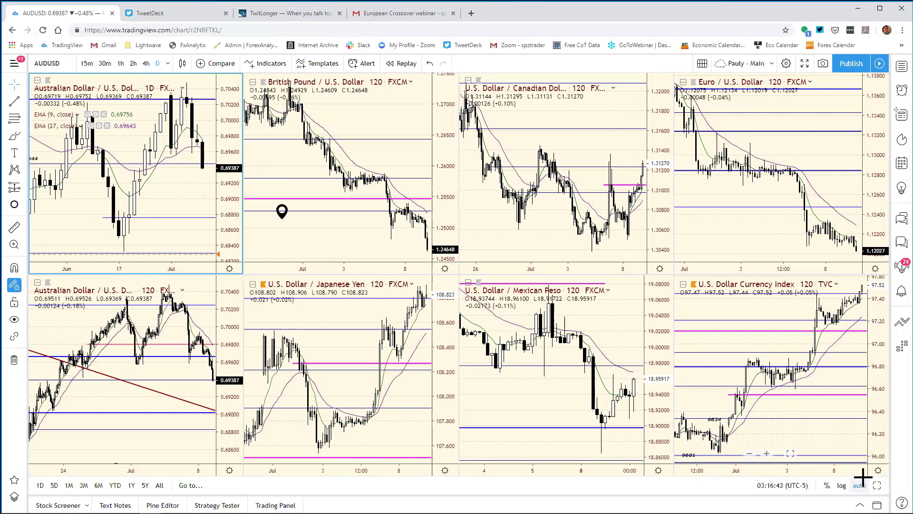
pyautogui.hotkey('alt', 'Return')
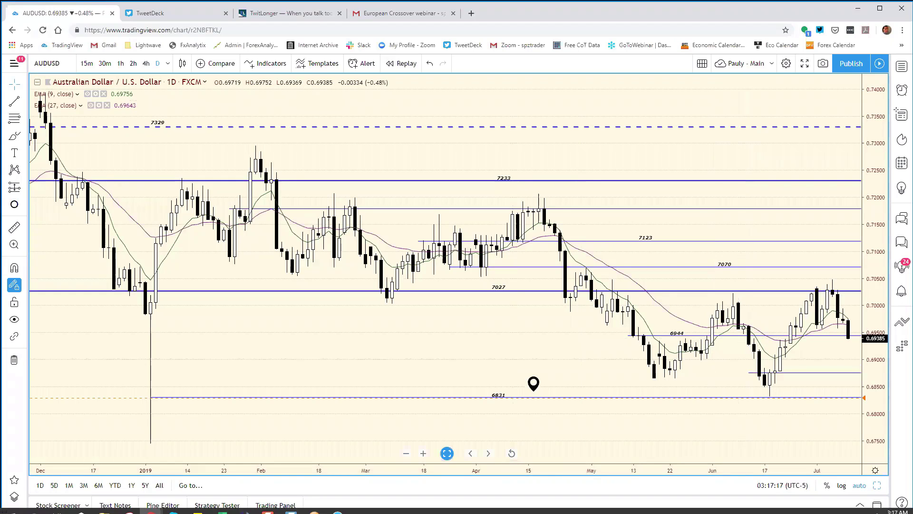
# Edit the AUD/USD support in cell E11 from 6944 to 6925, then bring back the AUDUSD chart
pyautogui.hotkey('alt', 'Tab')
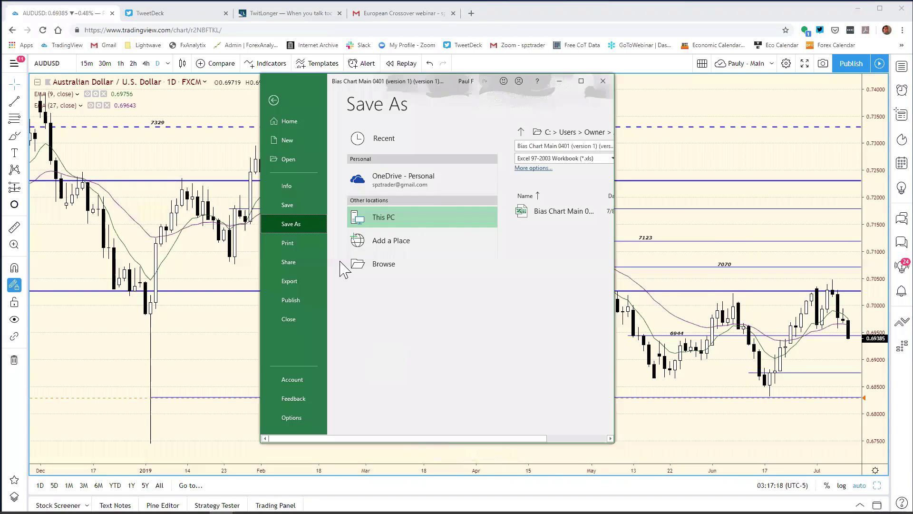
pyautogui.click(278, 99)
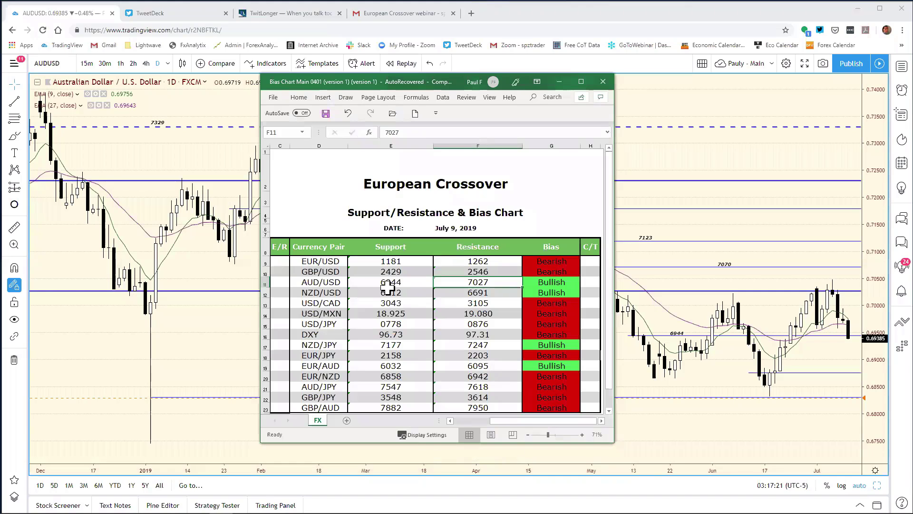
pyautogui.click(400, 280)
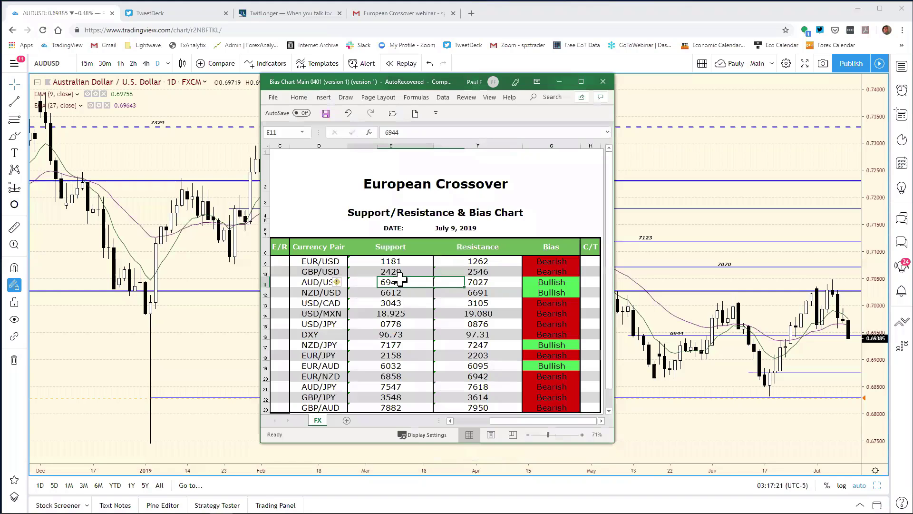
pyautogui.click(406, 133)
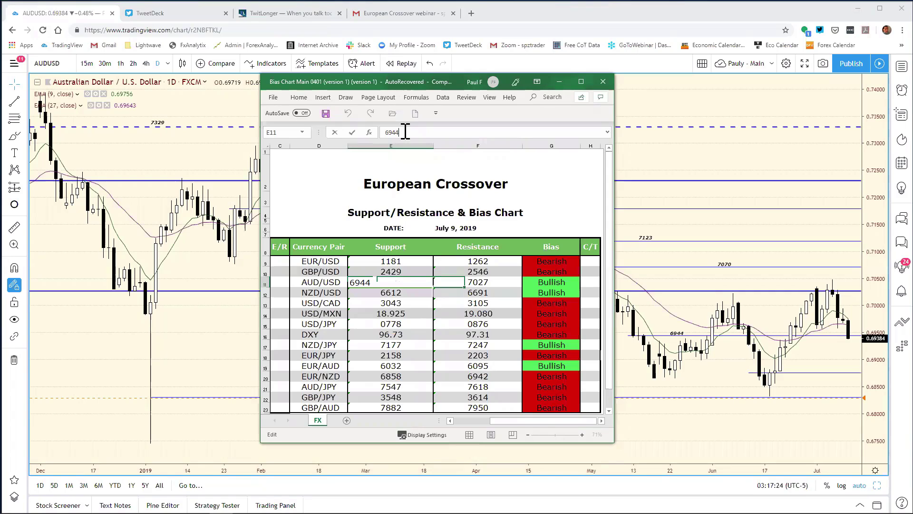
pyautogui.press('BackSpace')
pyautogui.press('BackSpace')
pyautogui.write('25')
pyautogui.press('Return')
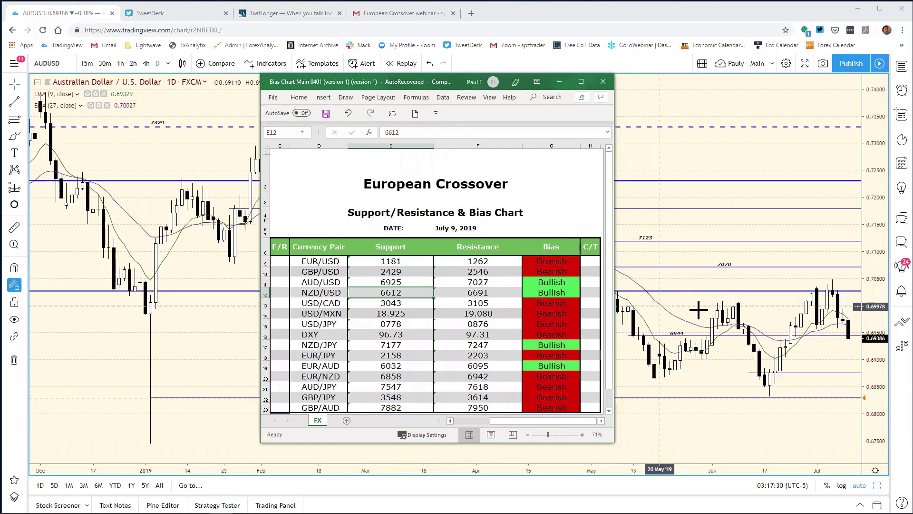
pyautogui.click(809, 329)
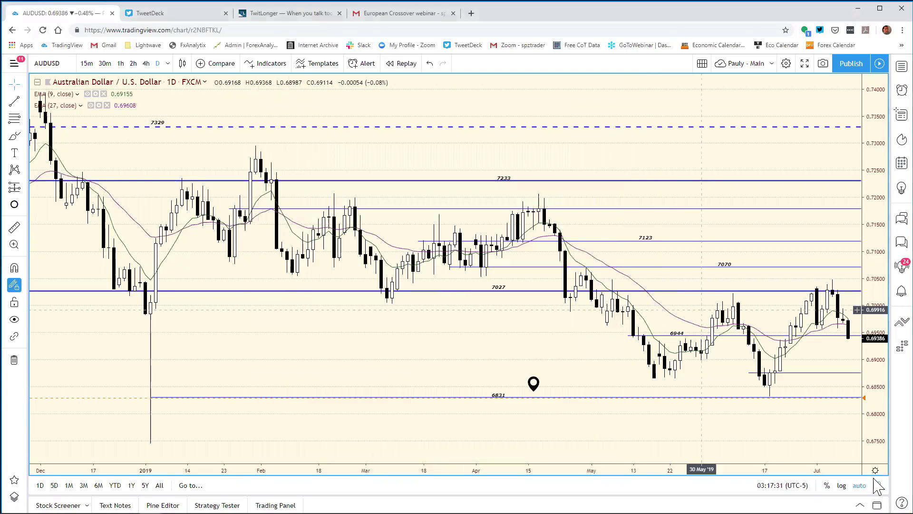
# Maximize the AUDUSD 2-hour chart, nudge the pink level up to about 0.6980, and restore the grid
pyautogui.hotkey('alt', 'Return')
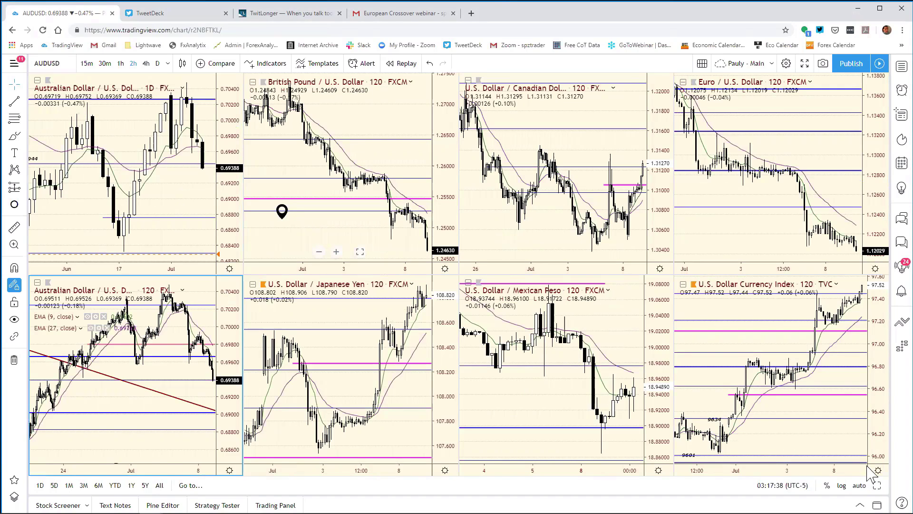
pyautogui.hotkey('alt', 'Return')
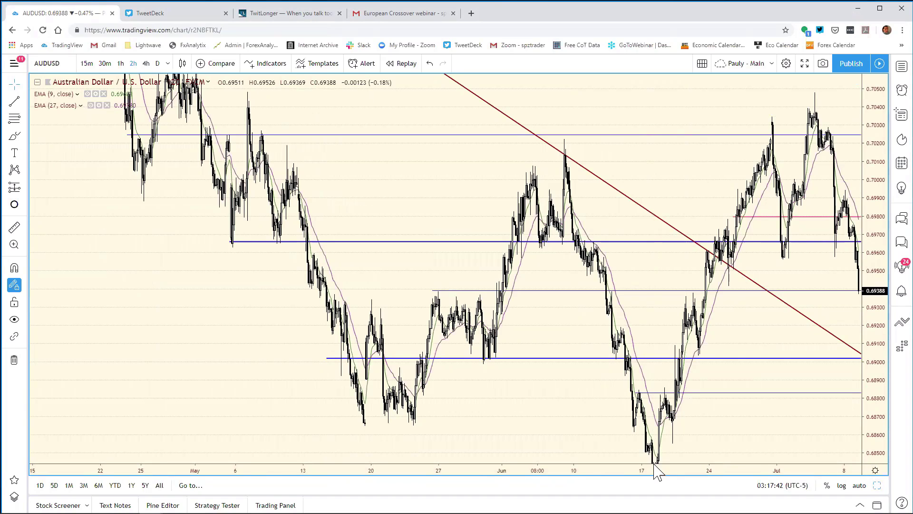
pyautogui.moveTo(638, 470); pyautogui.dragTo(616, 468)
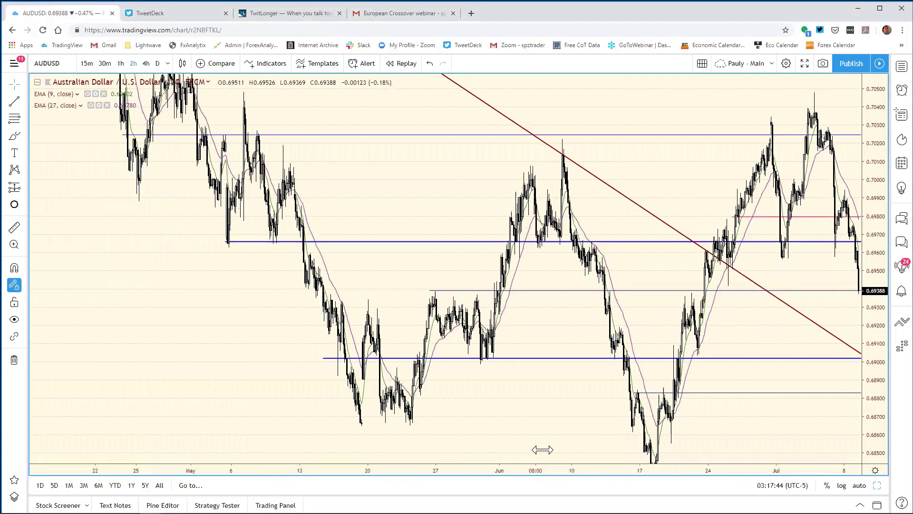
pyautogui.scroll(2, 660, 323)
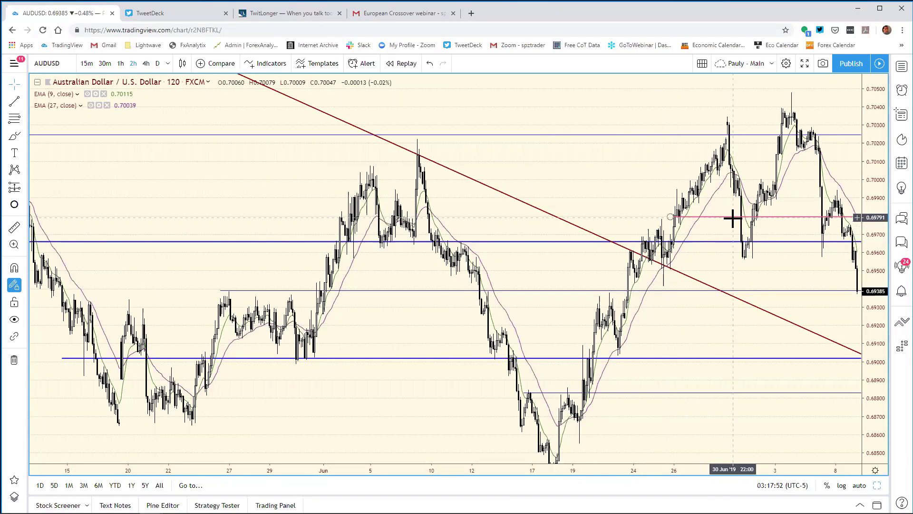
pyautogui.moveTo(732, 219); pyautogui.dragTo(732, 217)
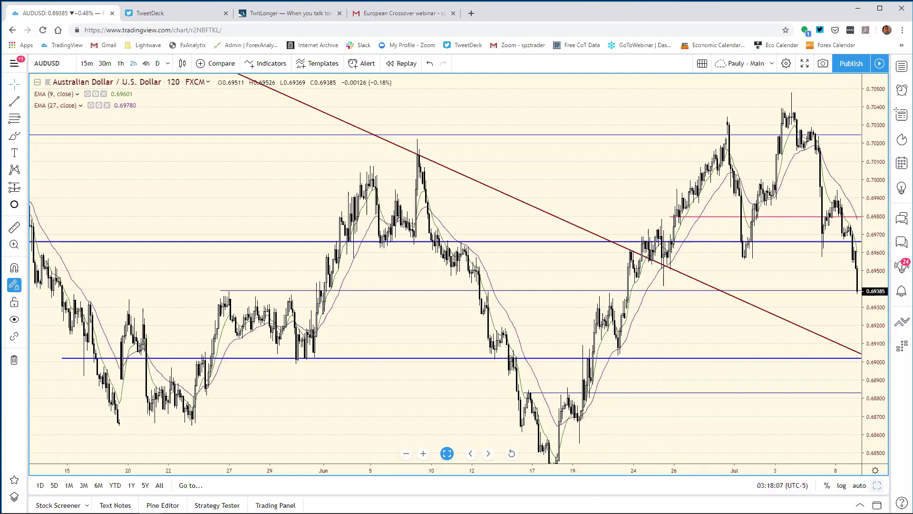
pyautogui.hotkey('alt', 'Return')
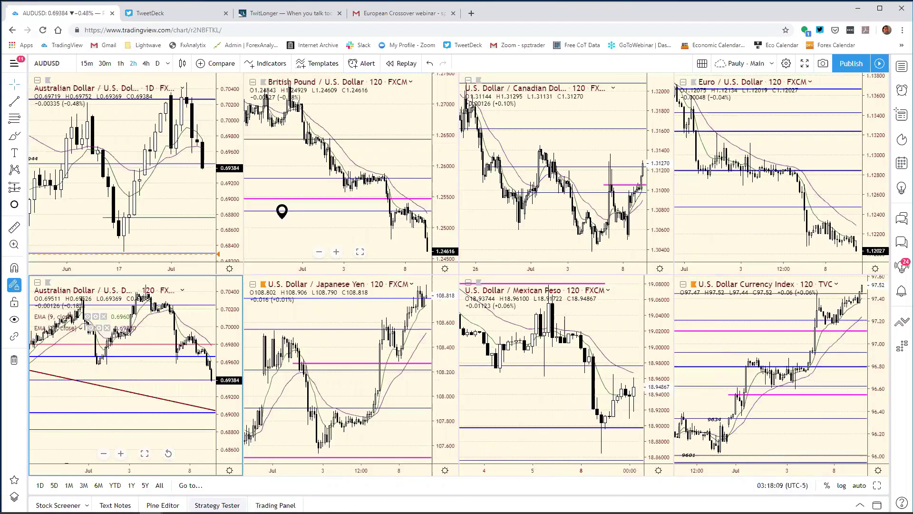
# Replace the AUD/USD resistance of 7027 in cell F11 with 6980, then return to TradingView
pyautogui.hotkey('alt', 'Tab')
pyautogui.click(481, 292)
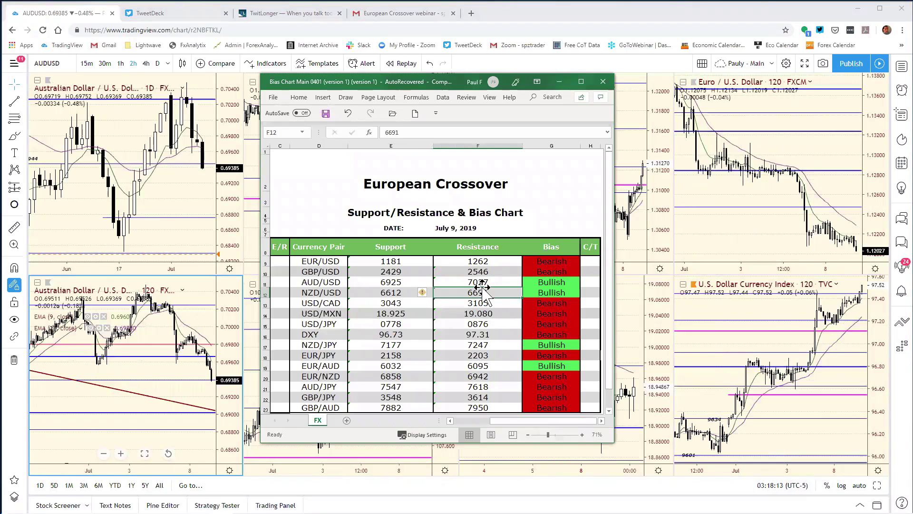
pyautogui.click(478, 281)
pyautogui.click(420, 132)
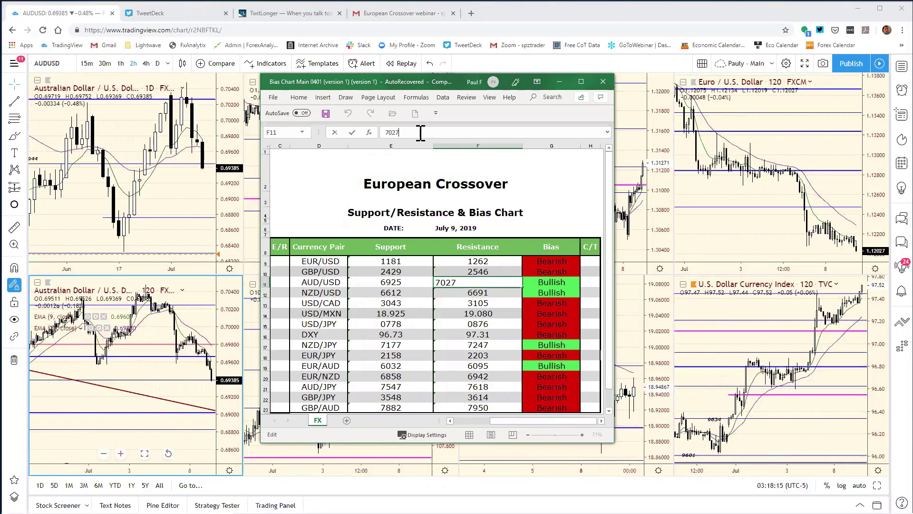
pyautogui.press('BackSpace')
pyautogui.press('BackSpace')
pyautogui.press('BackSpace')
pyautogui.press('BackSpace')
pyautogui.write('698')
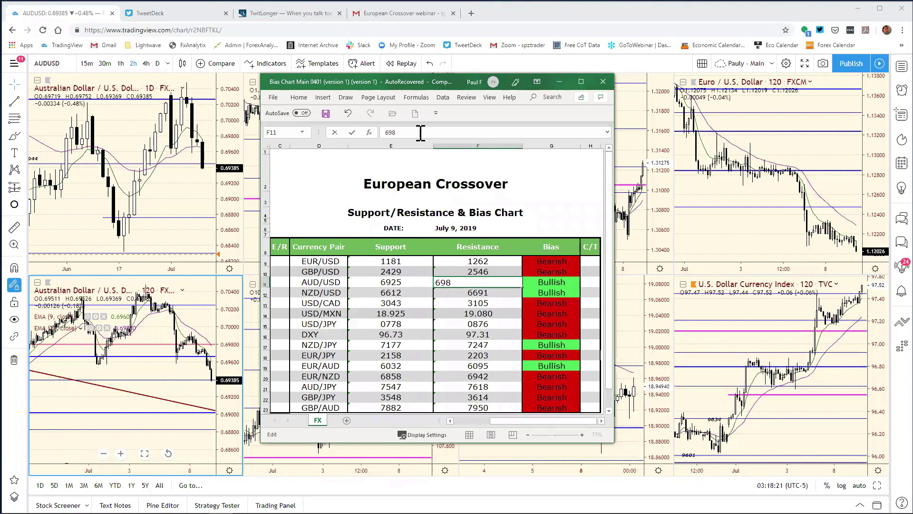
pyautogui.write('0')
pyautogui.press('Return')
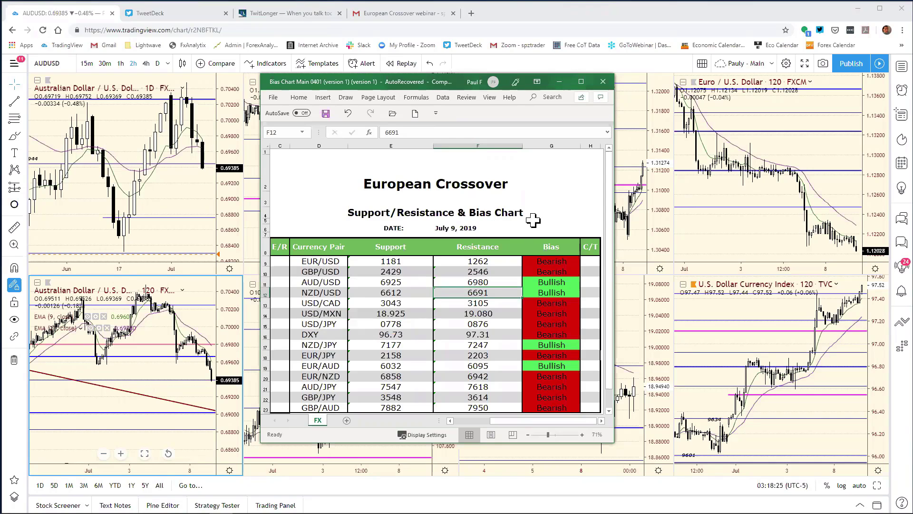
pyautogui.click(536, 203)
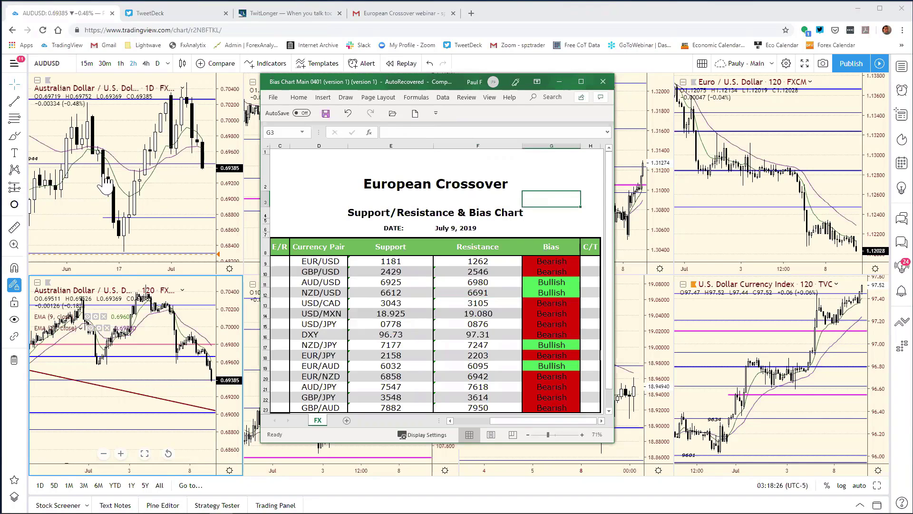
pyautogui.click(233, 117)
# Load NZDUSD into the top-left daily chart, maximize it, and zoom out to show more history
pyautogui.write('NZDUSD')
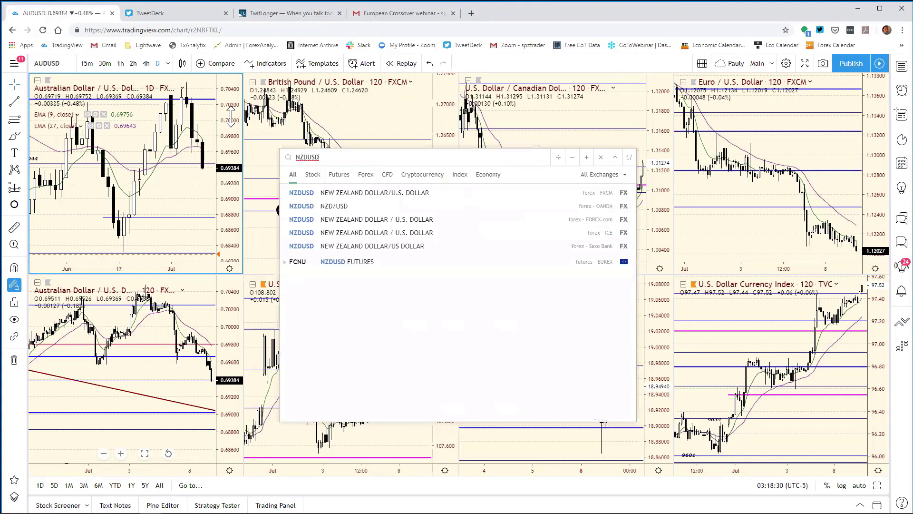
pyautogui.press('Return')
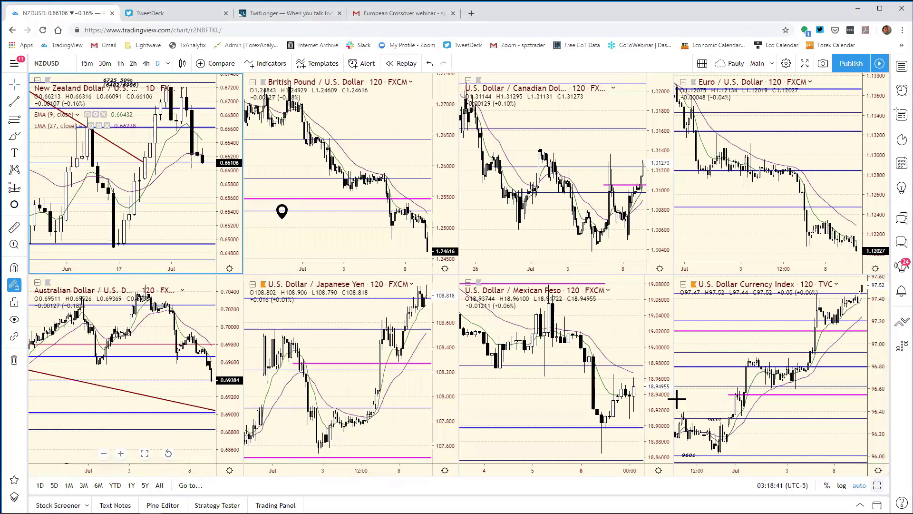
pyautogui.hotkey('alt', 'Return')
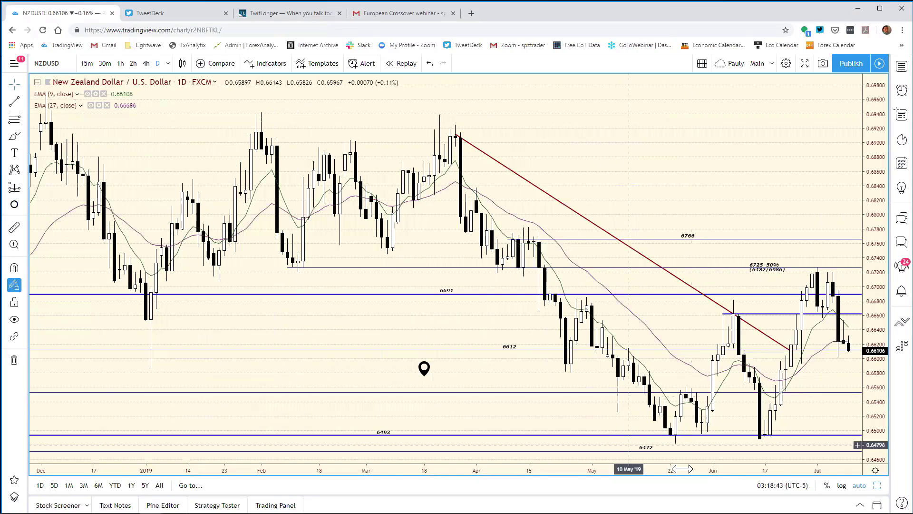
pyautogui.scroll(-1, 687, 469)
pyautogui.scroll(-1, 715, 468)
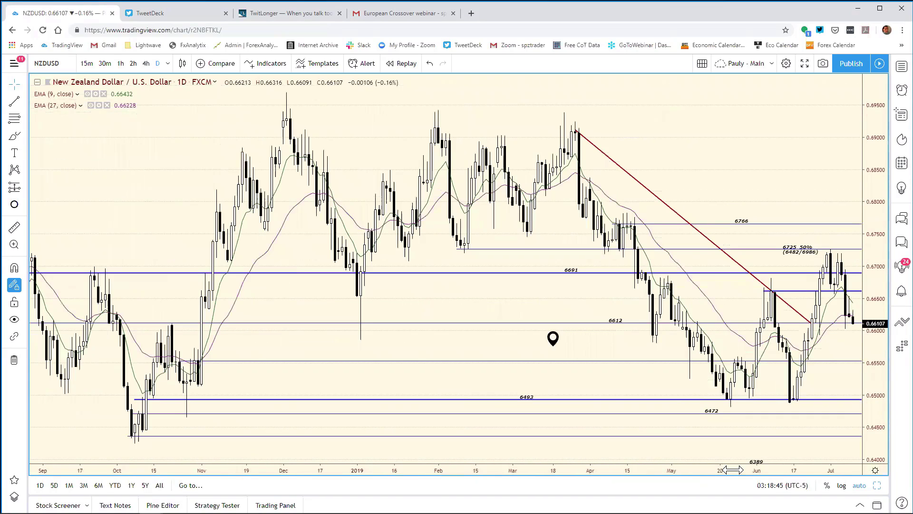
pyautogui.scroll(-1, 723, 468)
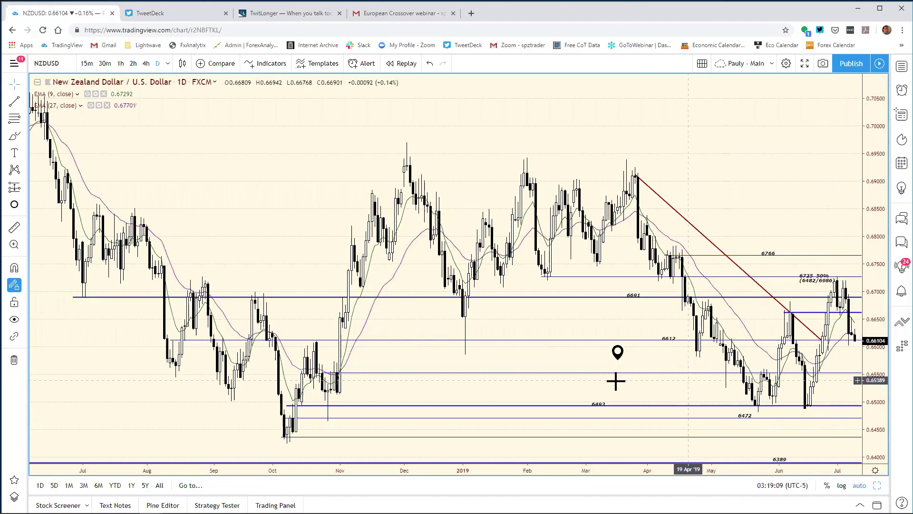
# Edit the NZD/USD support in cell E12 from 6612 to 6598, then bring back the NZDUSD chart
pyautogui.click(221, 505)
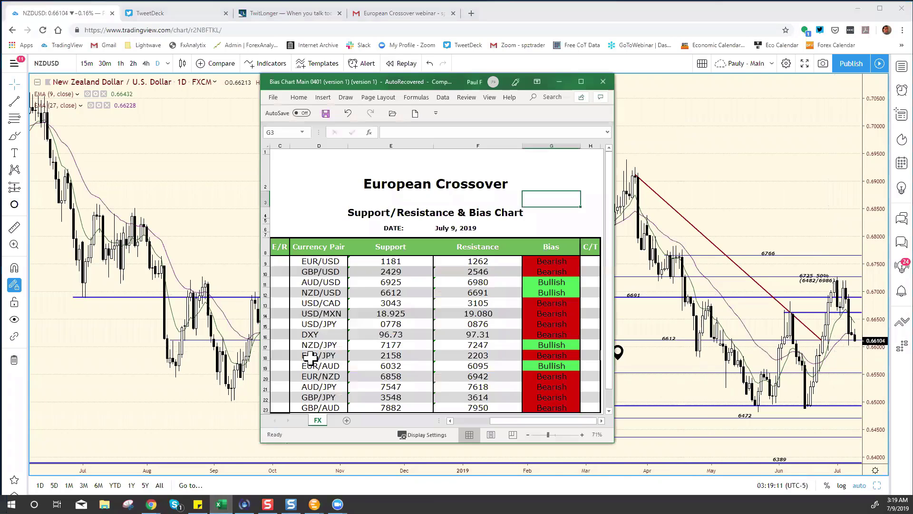
pyautogui.click(398, 292)
pyautogui.click(408, 131)
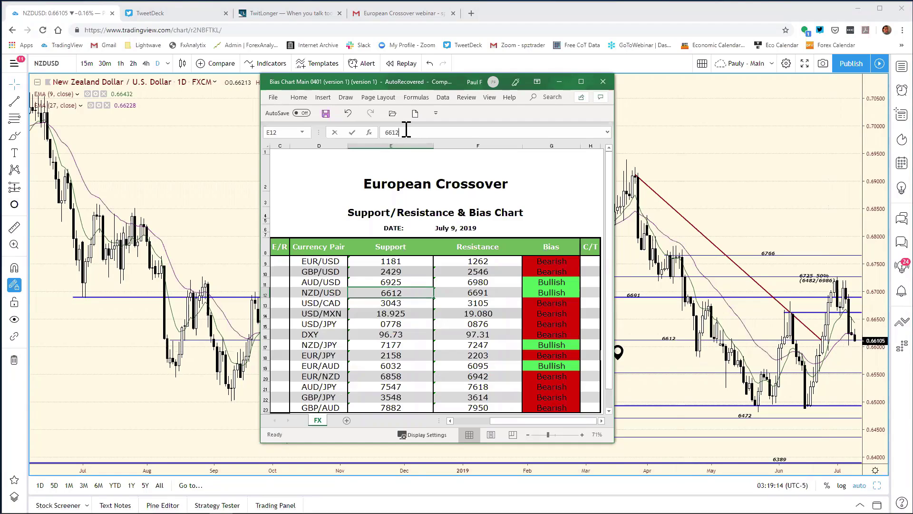
pyautogui.press('BackSpace')
pyautogui.press('BackSpace')
pyautogui.press('BackSpace')
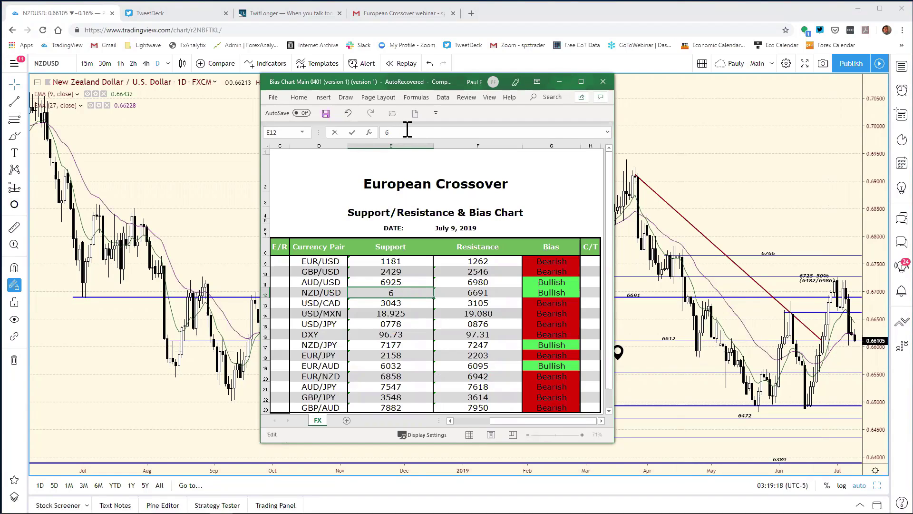
pyautogui.write('598')
pyautogui.press('Return')
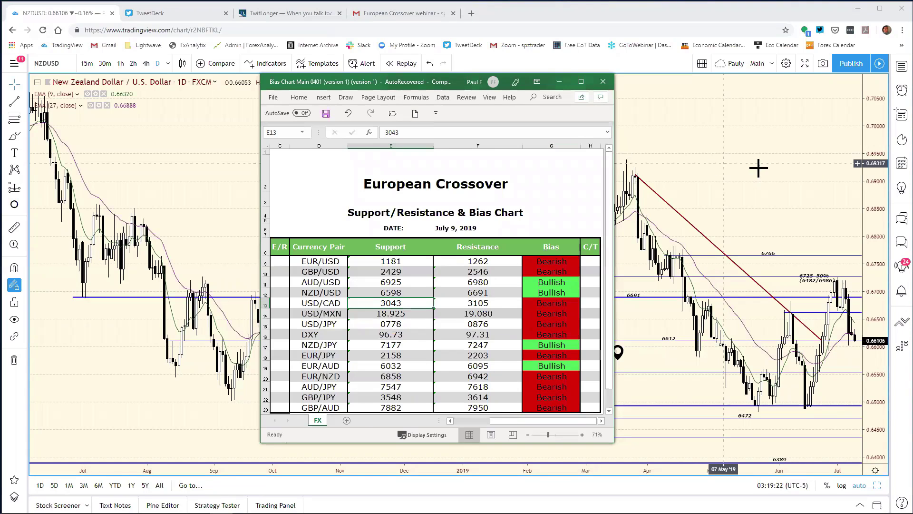
pyautogui.click(771, 185)
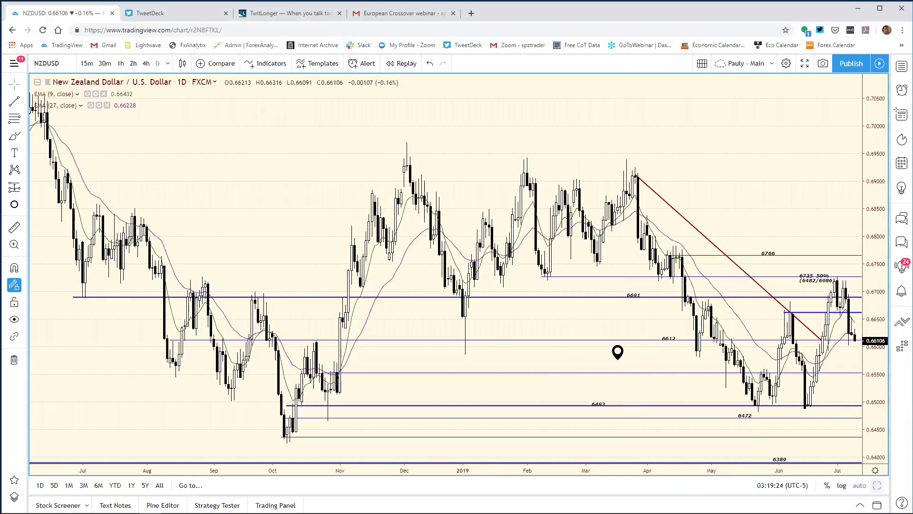
# Replace AUDUSD with NZDUSD in the 2-hour pane and maximize that chart
pyautogui.hotkey('alt', 'Return')
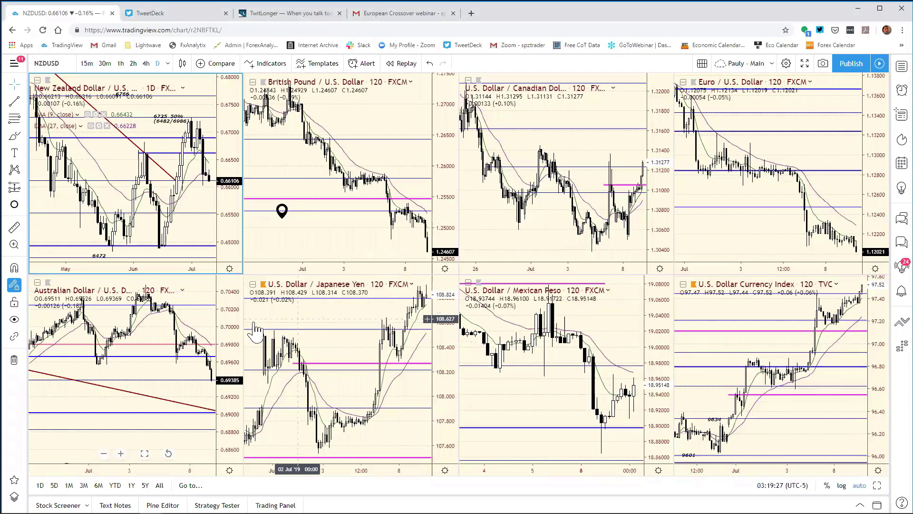
pyautogui.click(230, 309)
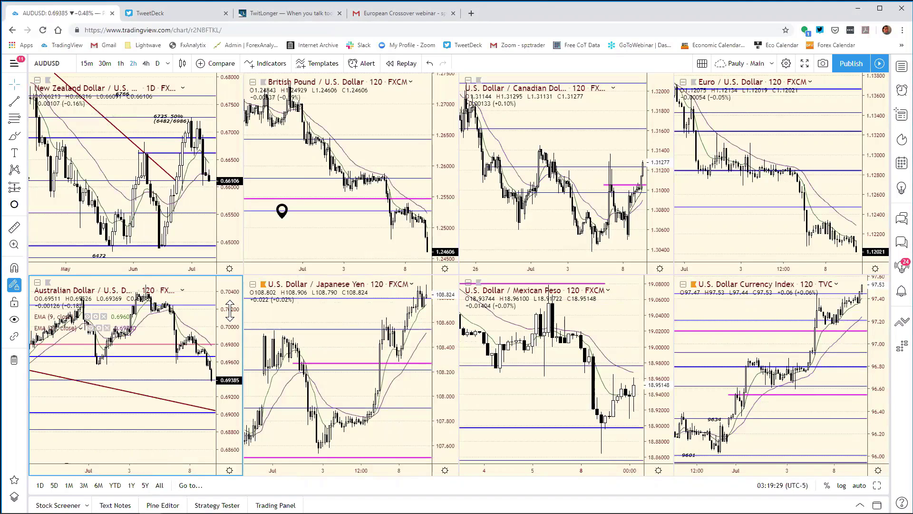
pyautogui.write('NZDUSD')
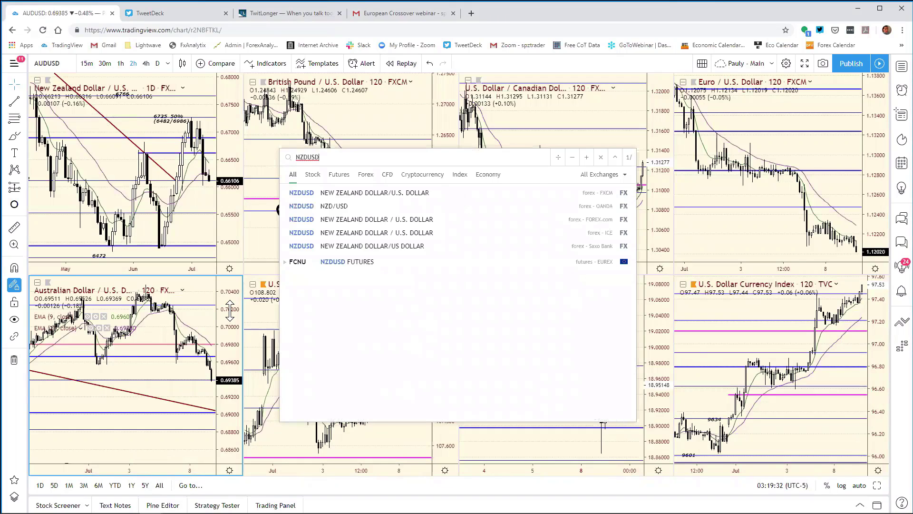
pyautogui.press('Return')
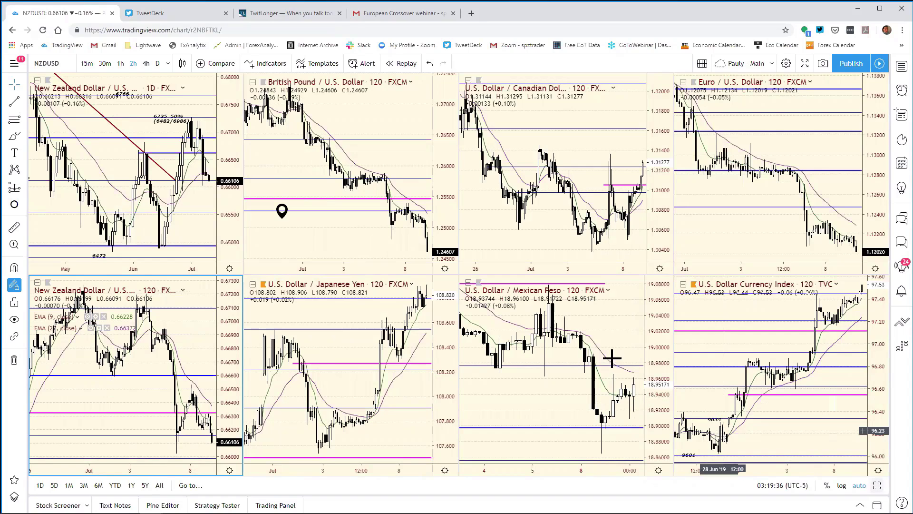
pyautogui.hotkey('alt', 'Return')
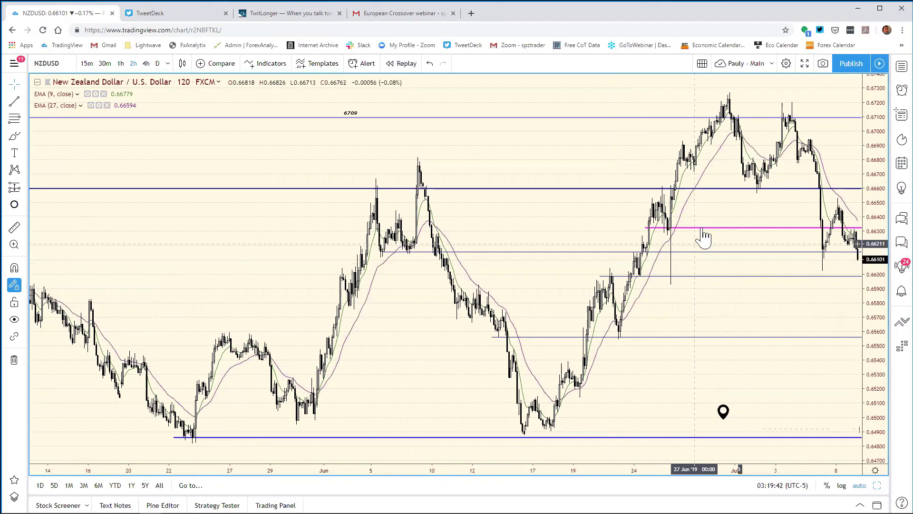
# Drag the NZDUSD magenta level up to about 0.6645, then select the blue level
pyautogui.moveTo(703, 227); pyautogui.dragTo(697, 229)
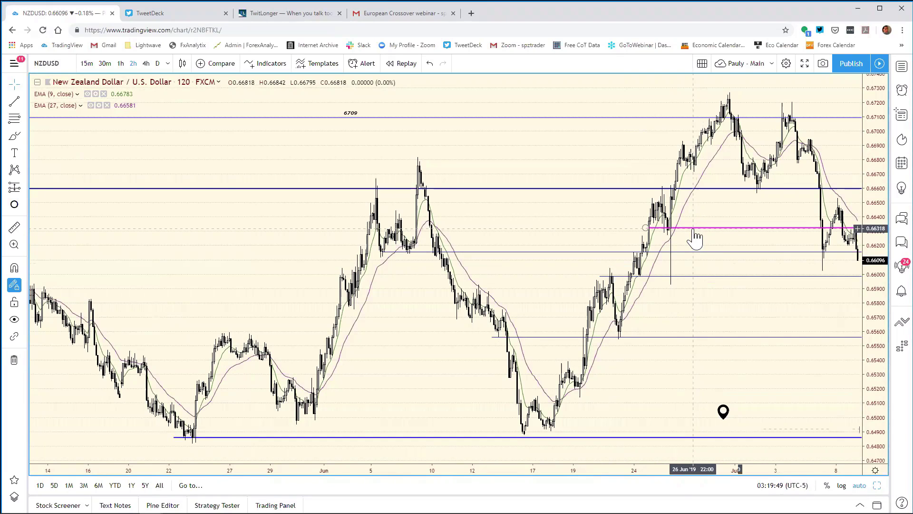
pyautogui.moveTo(711, 229); pyautogui.dragTo(858, 214)
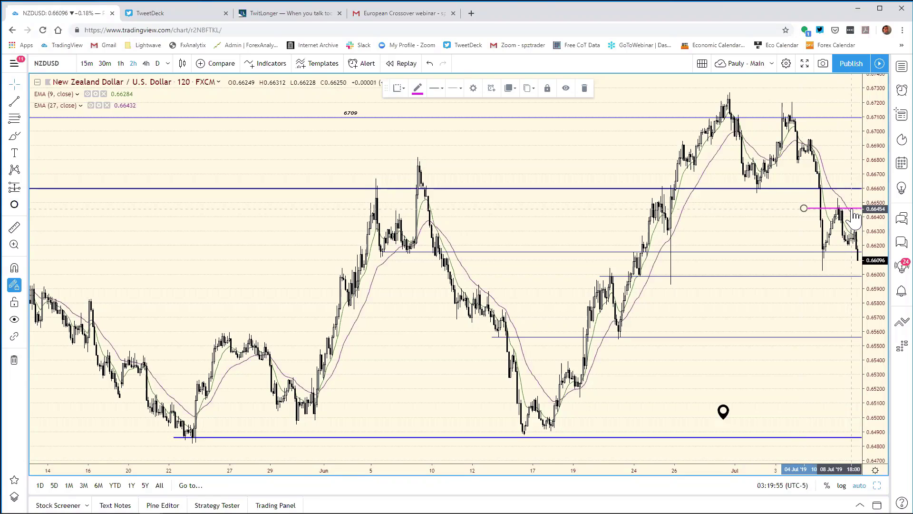
pyautogui.click(383, 252)
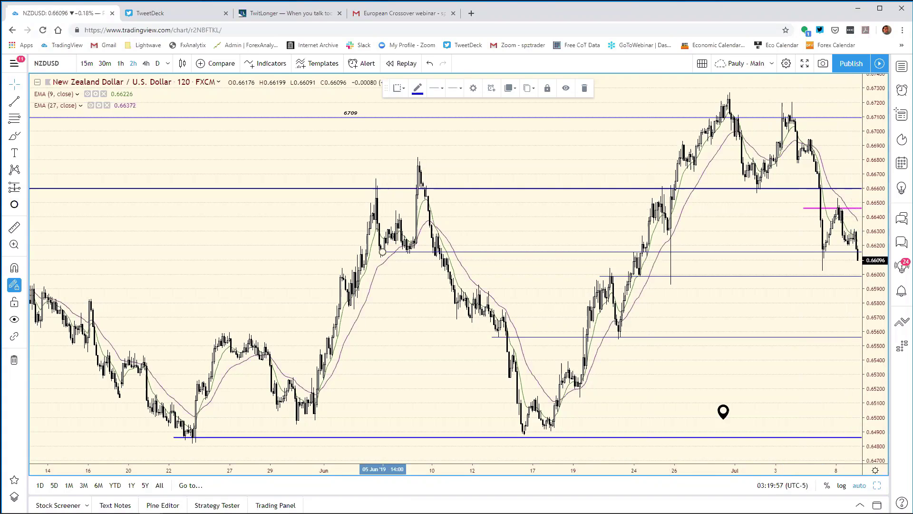
pyautogui.moveTo(314, 513)
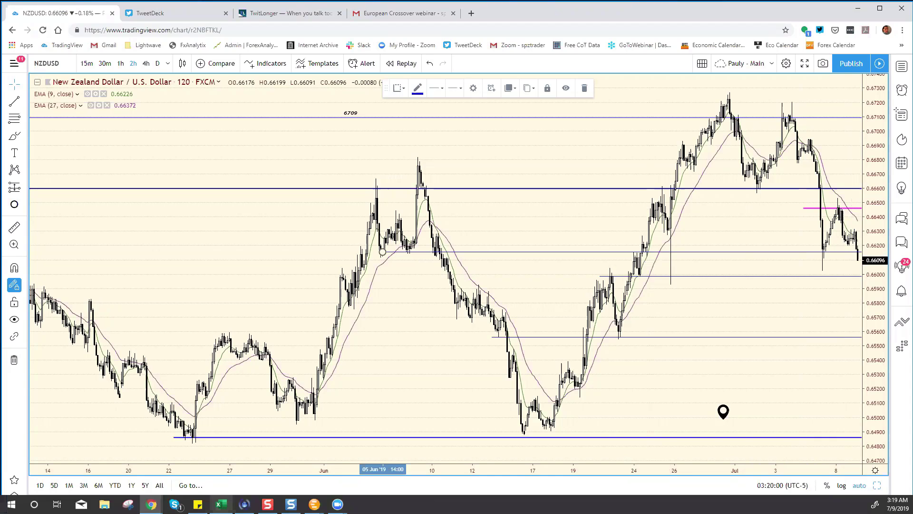
pyautogui.moveTo(221, 504)
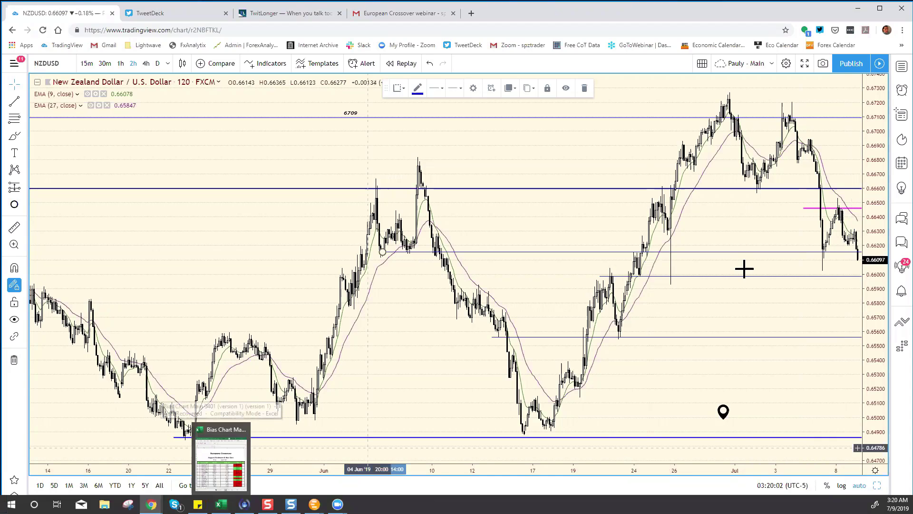
# Change the NZD/USD resistance in cell F12 from 6691 to 6646, then return to TradingView
pyautogui.moveTo(782, 513)
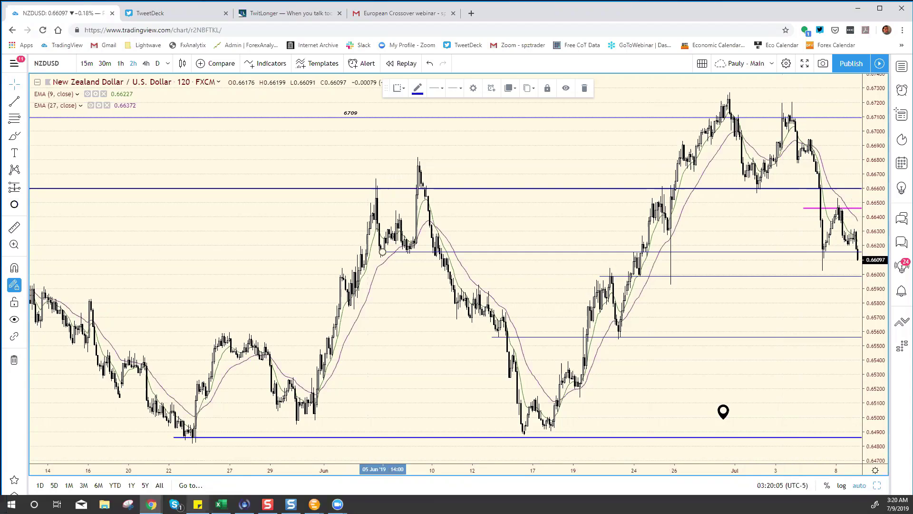
pyautogui.click(221, 504)
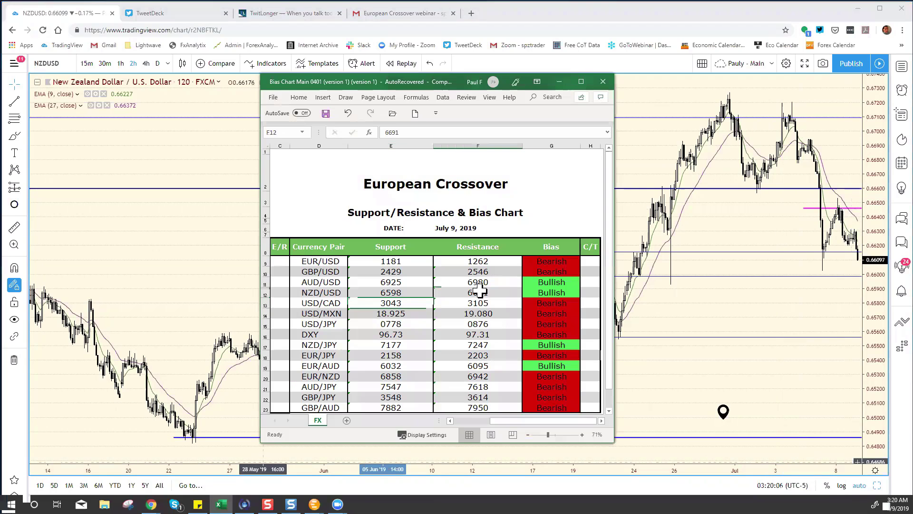
pyautogui.click(397, 132)
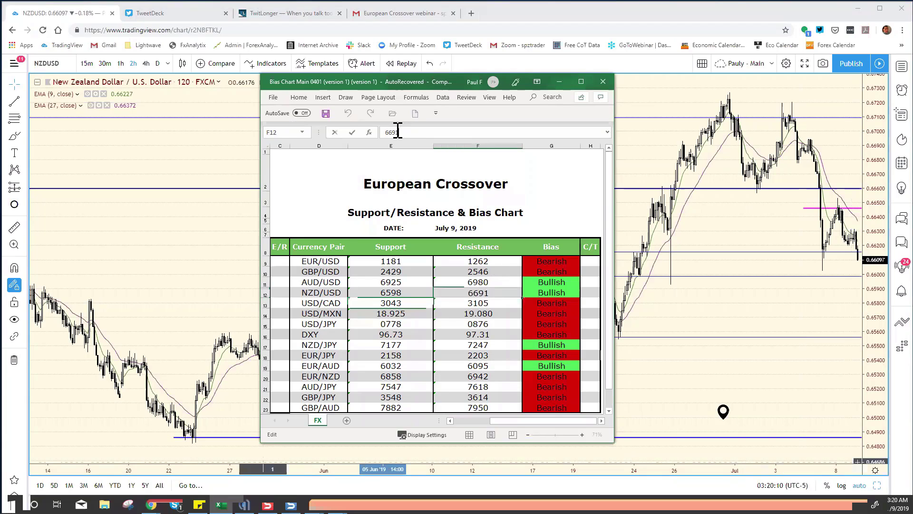
pyautogui.press('BackSpace')
pyautogui.press('BackSpace')
pyautogui.write('46')
pyautogui.press('Return')
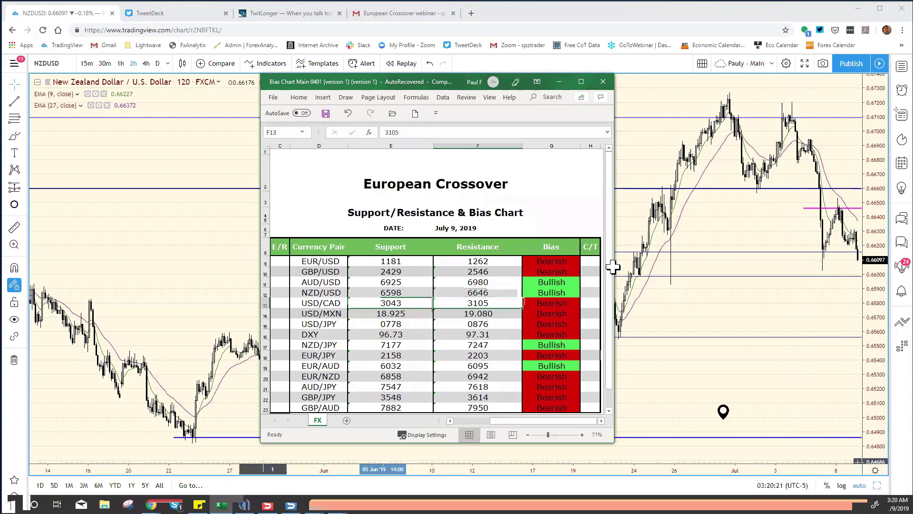
pyautogui.click(794, 233)
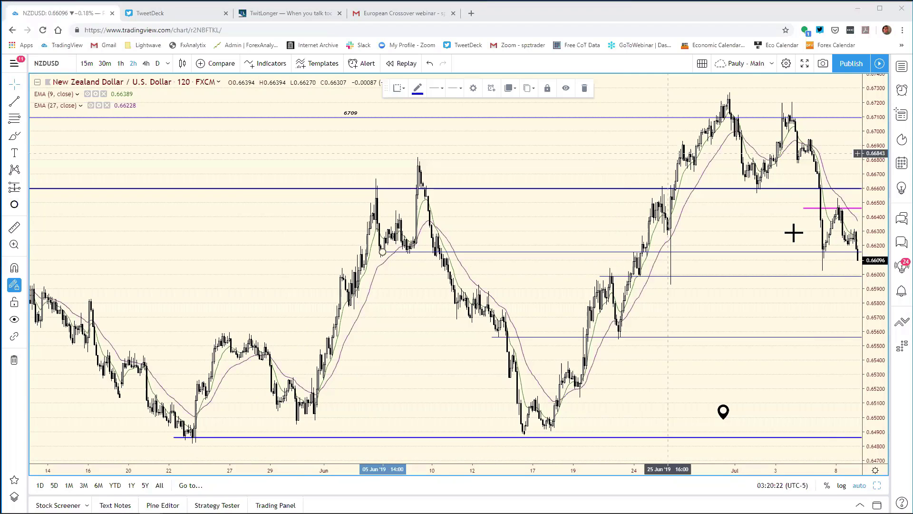
# Load USDCAD into the top-left daily chart in place of NZDUSD and maximize it
pyautogui.click(876, 479)
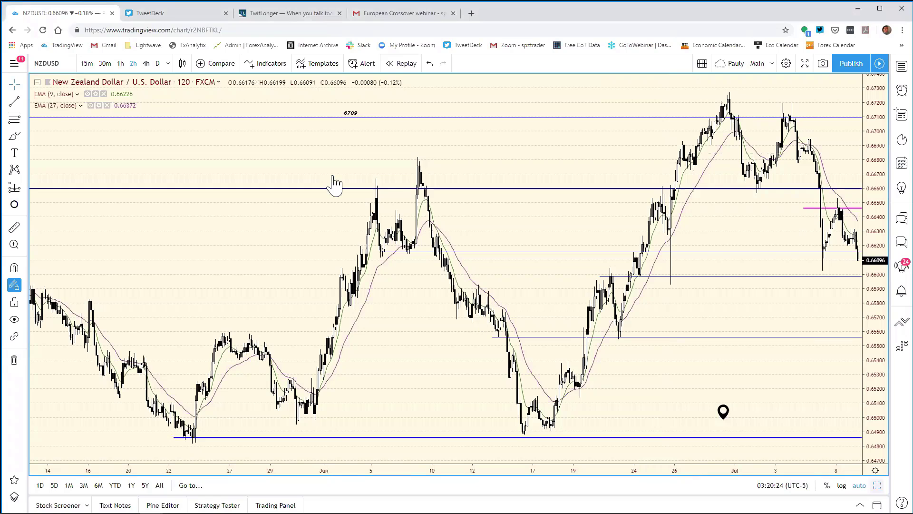
pyautogui.hotkey('alt', 'Return')
pyautogui.click(229, 128)
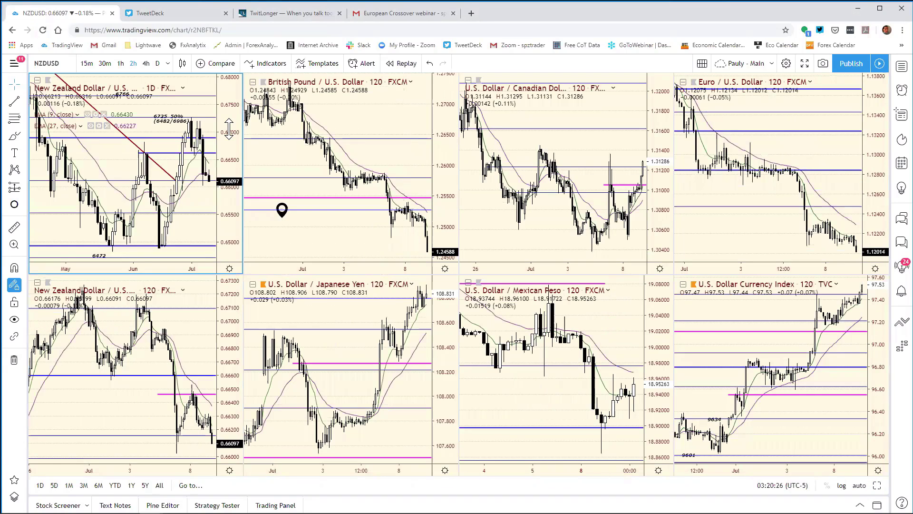
pyautogui.write('USD')
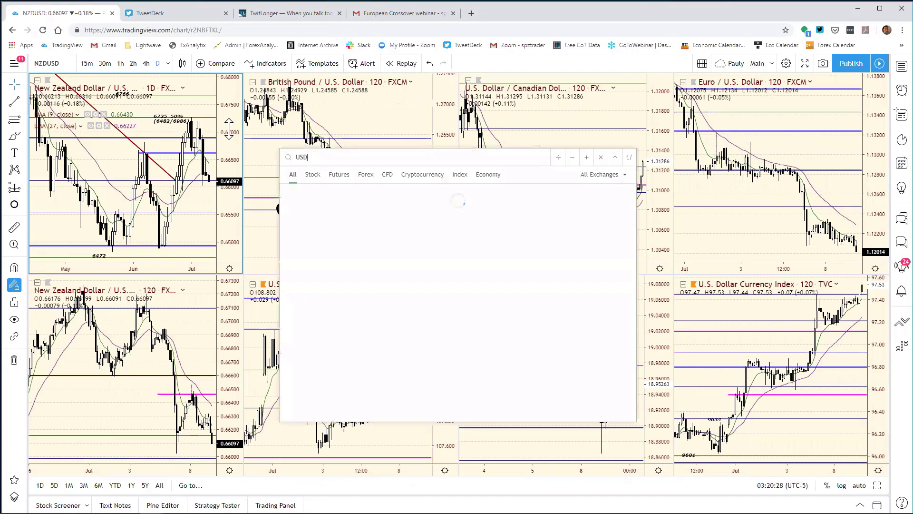
pyautogui.write('CAD')
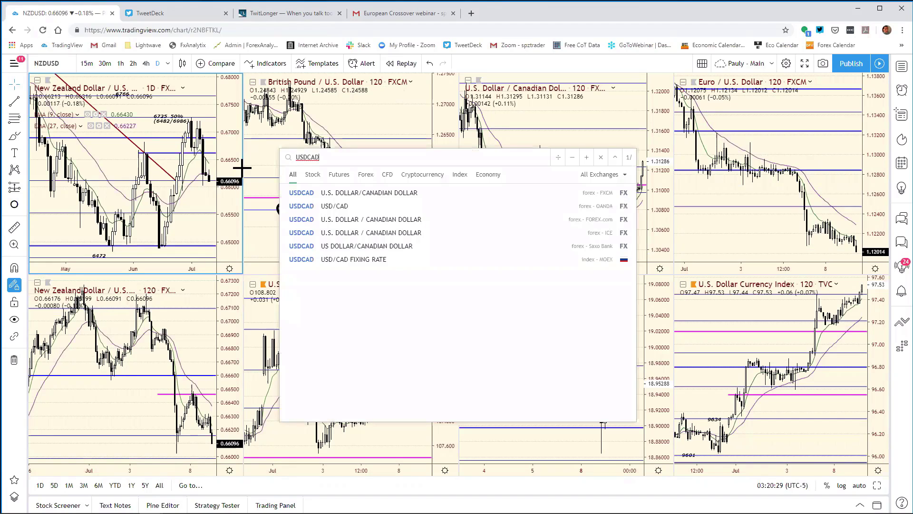
pyautogui.press('Return')
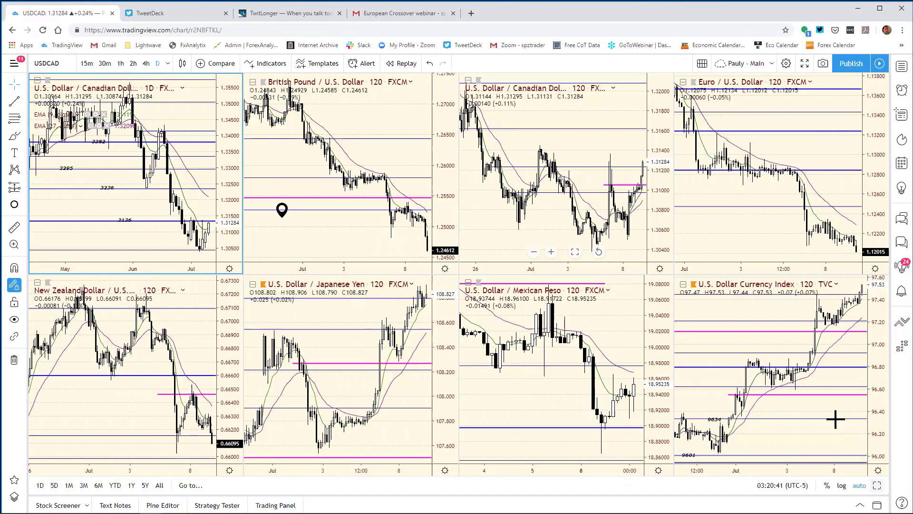
pyautogui.hotkey('alt', 'Return')
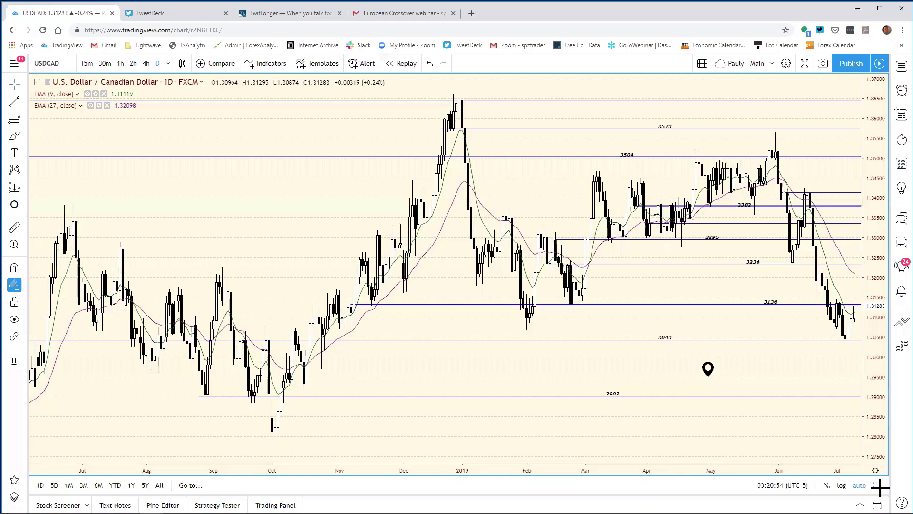
# Maximize the USD/CAD 120-minute pane from the eight-chart grid
pyautogui.hotkey('alt', 'Return')
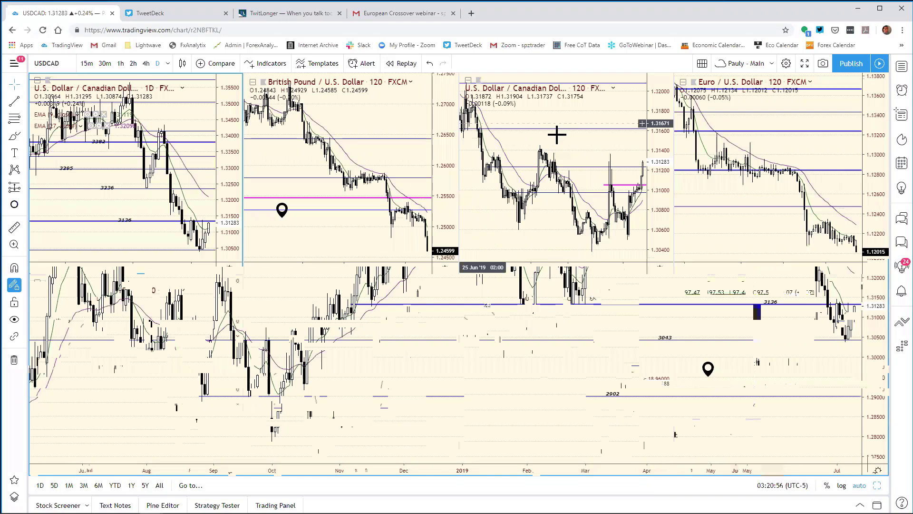
pyautogui.click(657, 120)
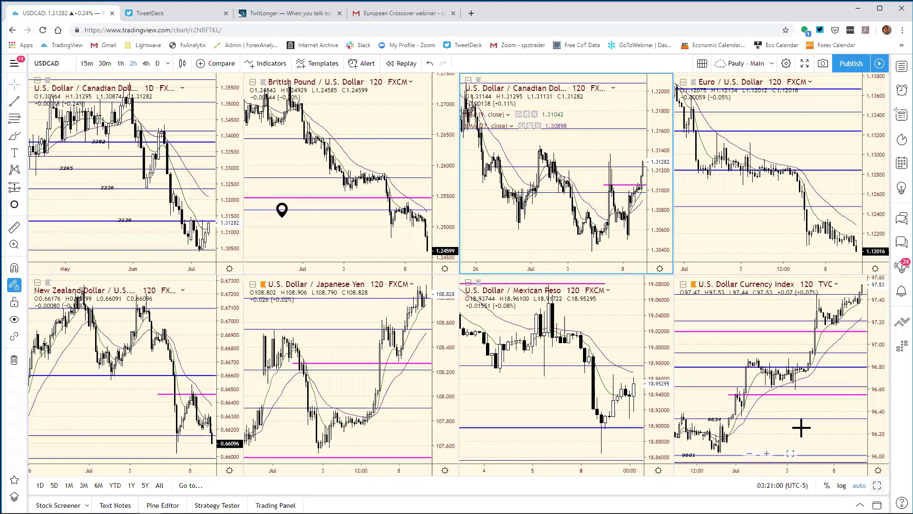
pyautogui.hotkey('alt', 'Return')
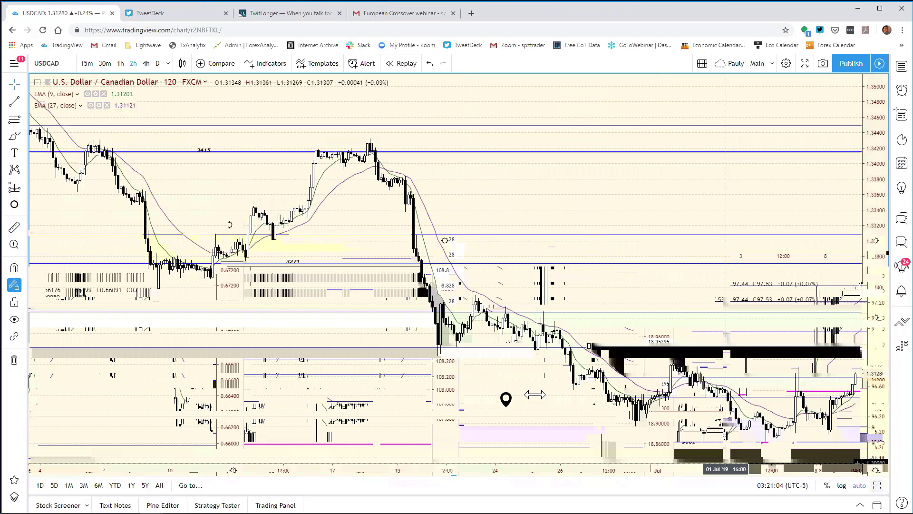
# Raise the USDCAD magenta resistance ray to the 1.3140 high and switch to Excel
pyautogui.scroll(3, 463, 376)
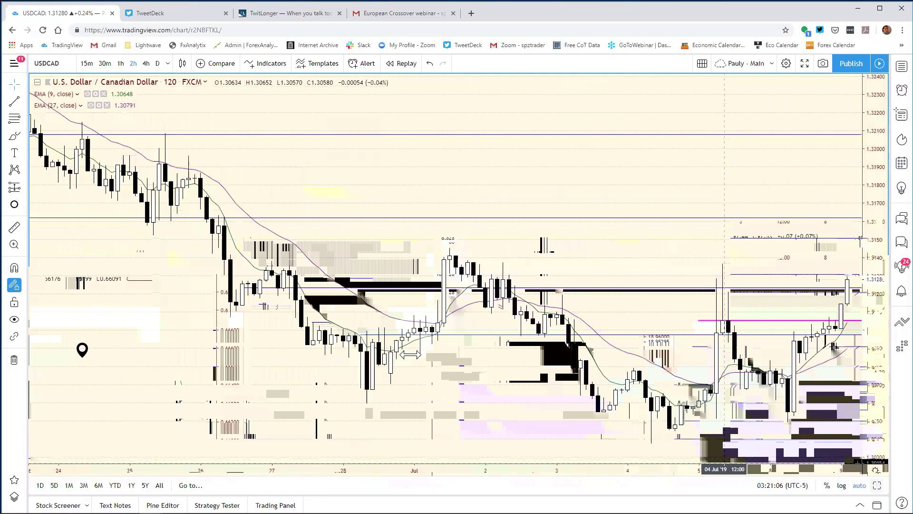
pyautogui.scroll(2, 411, 355)
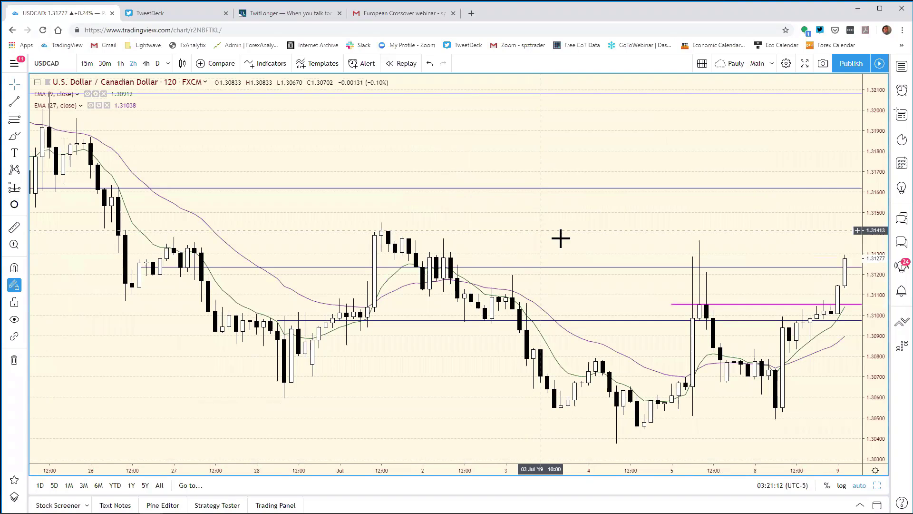
pyautogui.moveTo(739, 314); pyautogui.dragTo(434, 232)
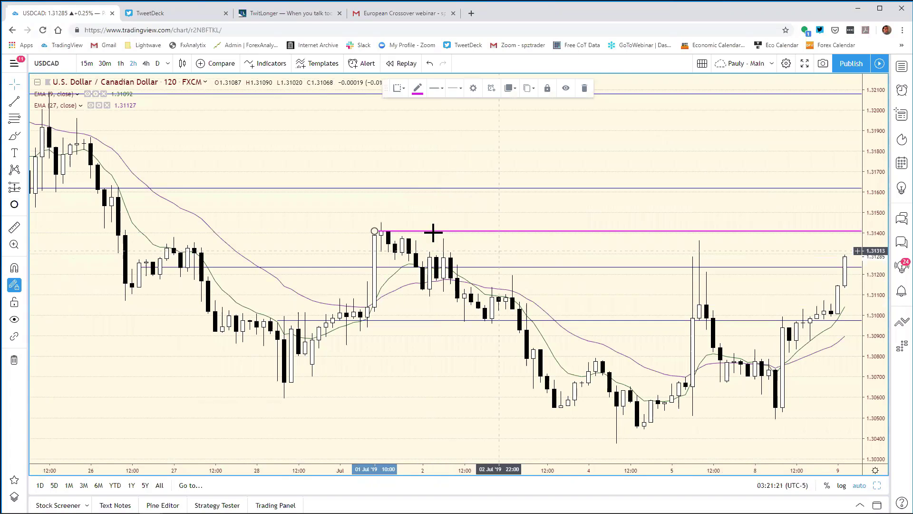
pyautogui.click(499, 461)
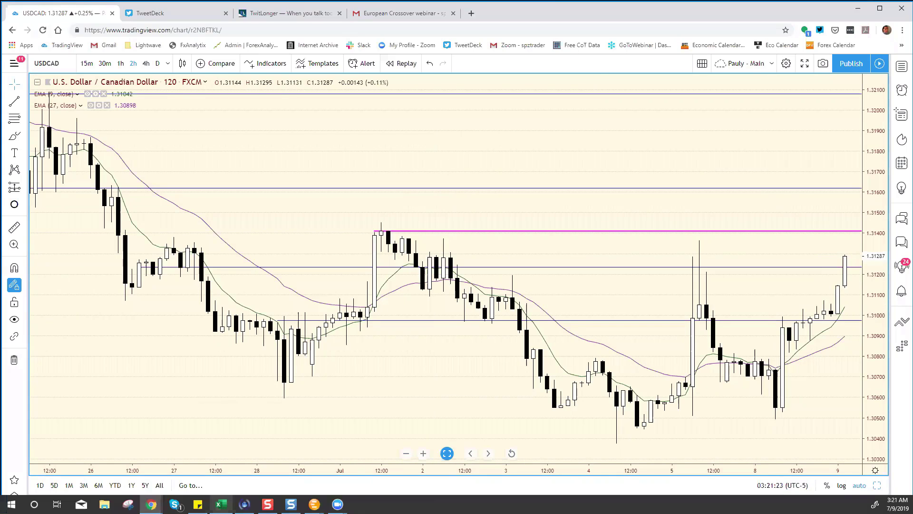
pyautogui.click(221, 504)
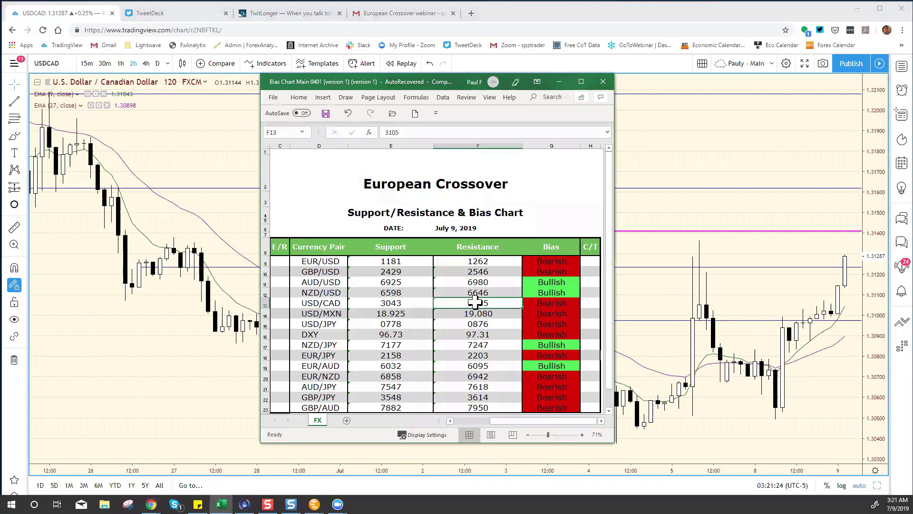
# Change the USD/CAD resistance in cell F13 from 3105 to 3141
pyautogui.click(403, 131)
pyautogui.press('BackSpace')
pyautogui.press('BackSpace')
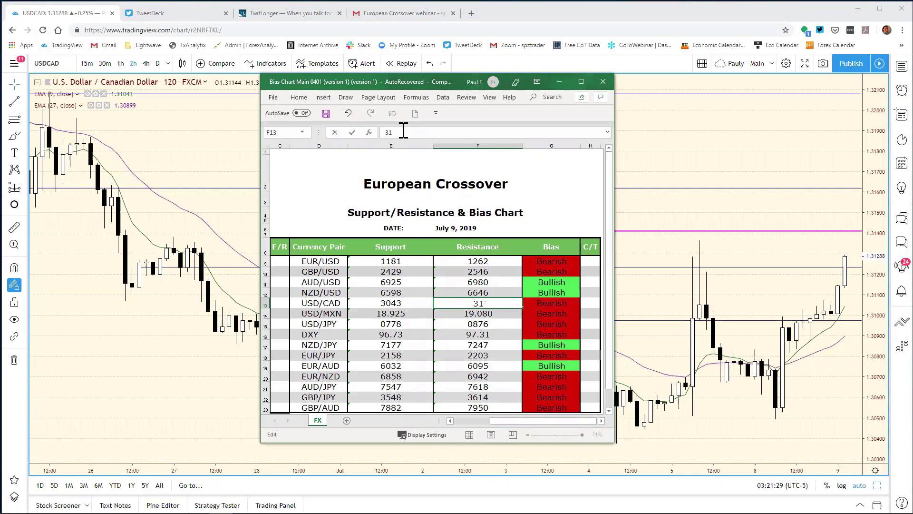
pyautogui.write('41')
pyautogui.press('Return')
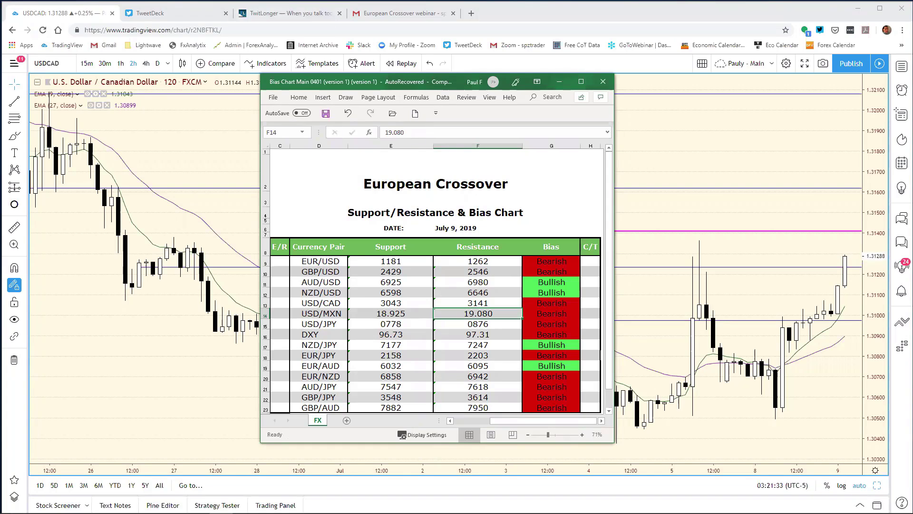
# Clone the 1.3141 magenta ray and move the copy down to about 1.3084 as support
pyautogui.click(754, 256)
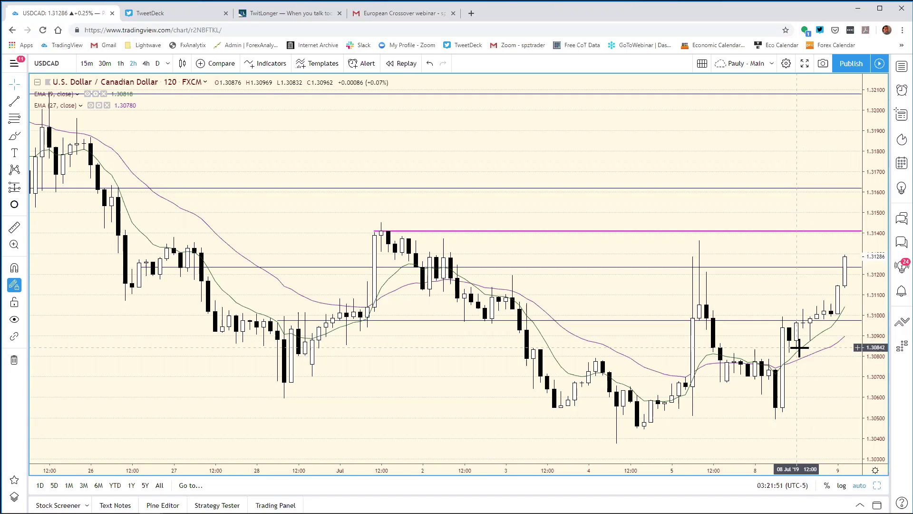
pyautogui.click(510, 230)
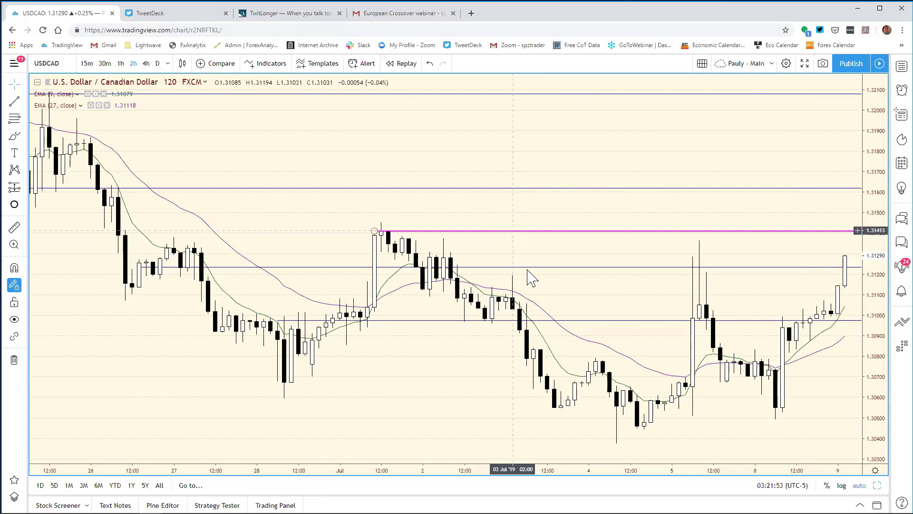
pyautogui.rightClick(511, 231)
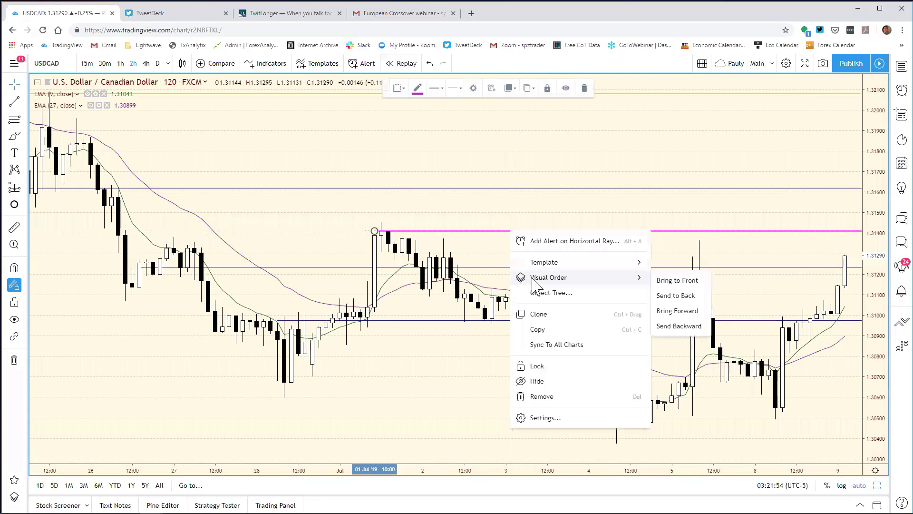
pyautogui.click(538, 314)
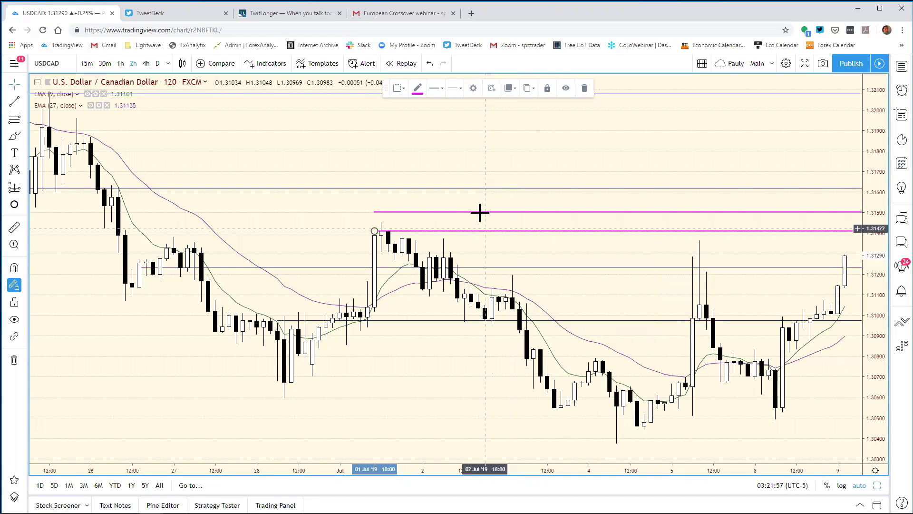
pyautogui.moveTo(480, 213); pyautogui.dragTo(365, 358)
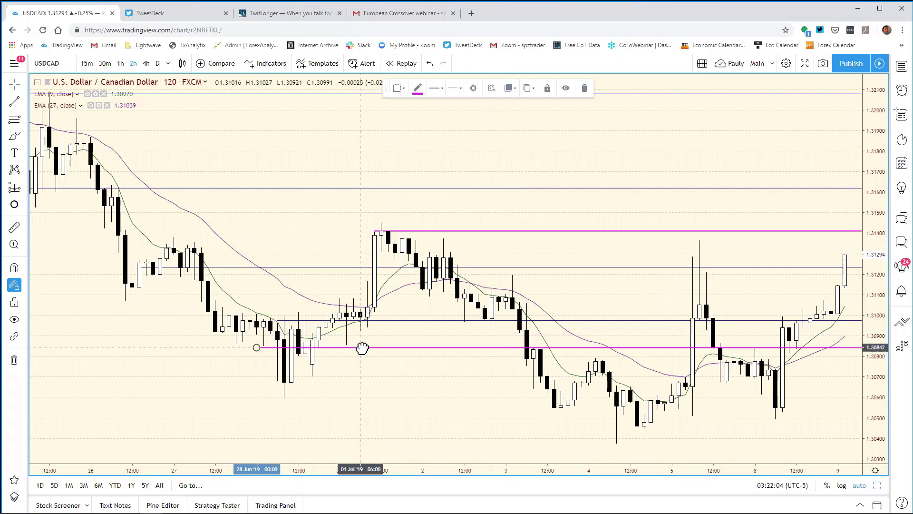
pyautogui.click(447, 448)
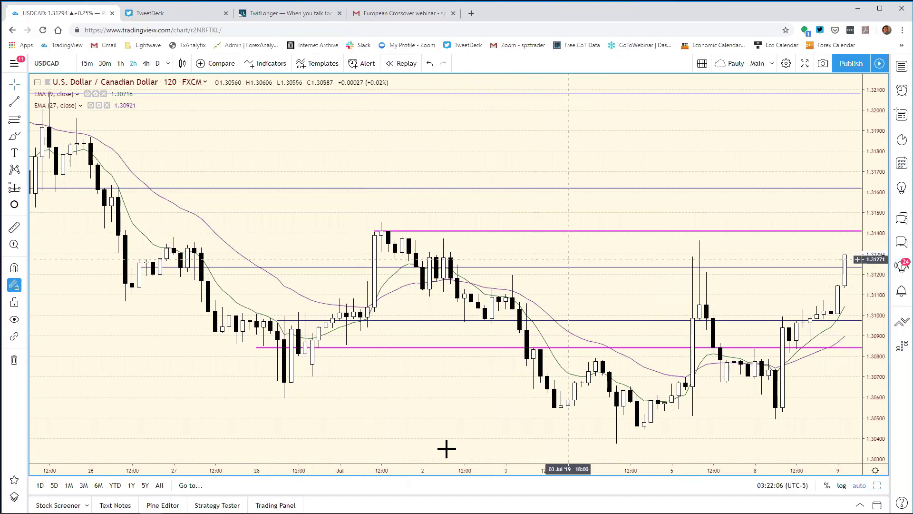
pyautogui.moveTo(447, 453)
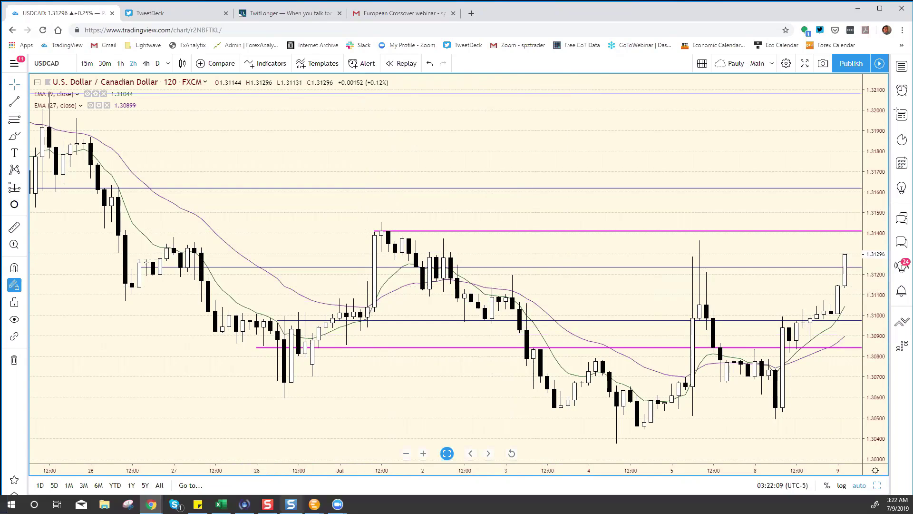
# Change the USD/CAD support in cell E13 from 3043 to 3084, then return to TradingView
pyautogui.hotkey('alt', 'Tab')
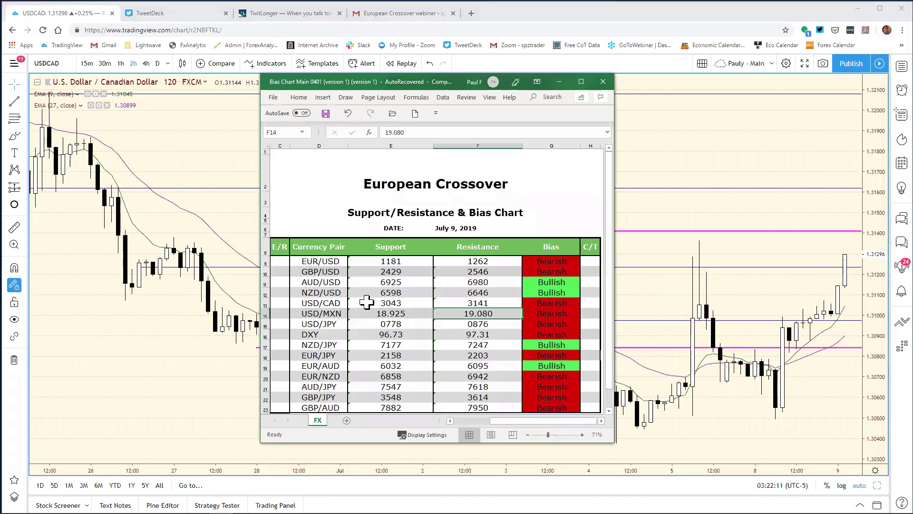
pyautogui.click(404, 303)
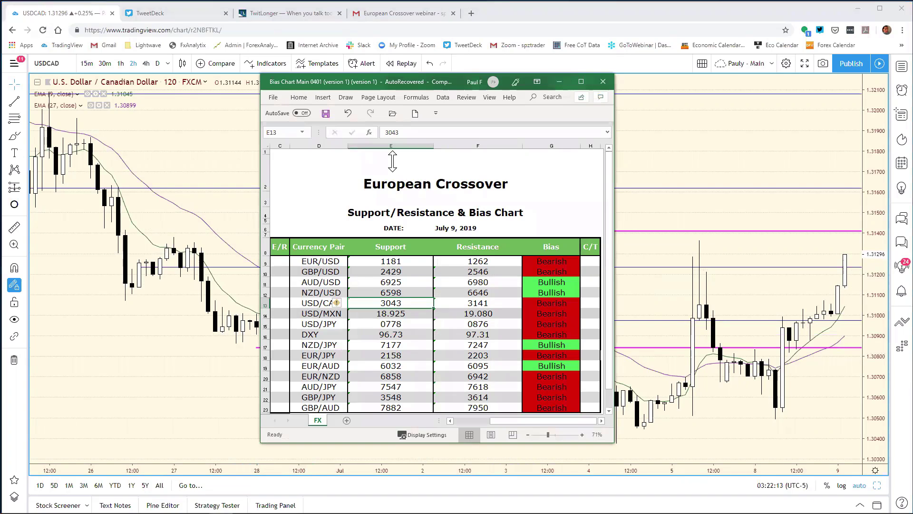
pyautogui.click(415, 136)
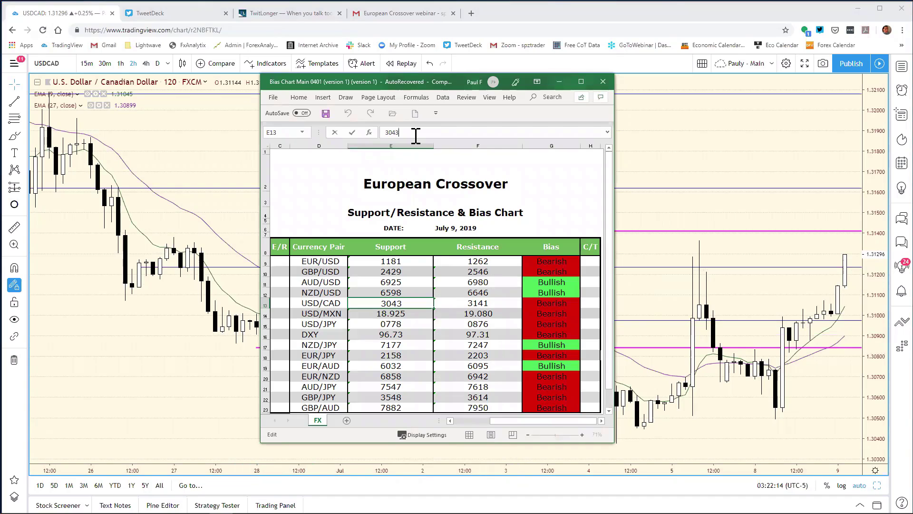
pyautogui.press('BackSpace')
pyautogui.press('BackSpace')
pyautogui.write('84')
pyautogui.press('Return')
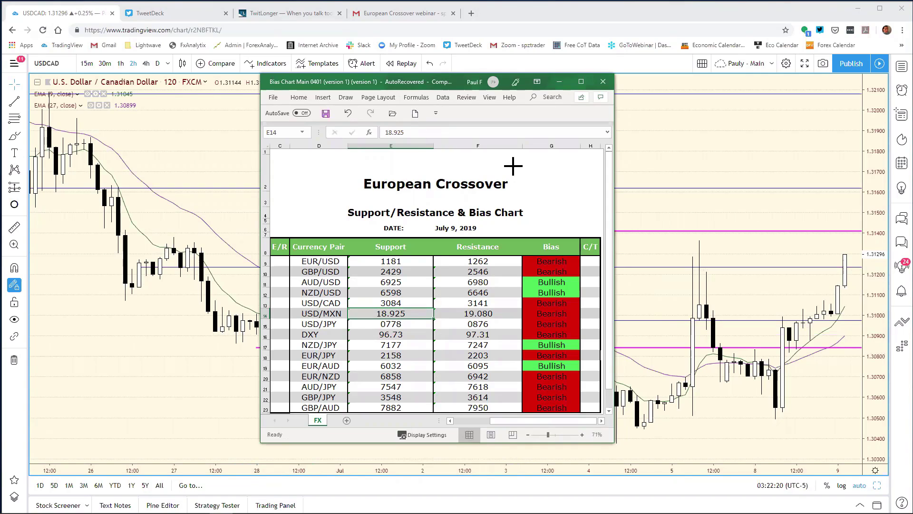
pyautogui.click(646, 153)
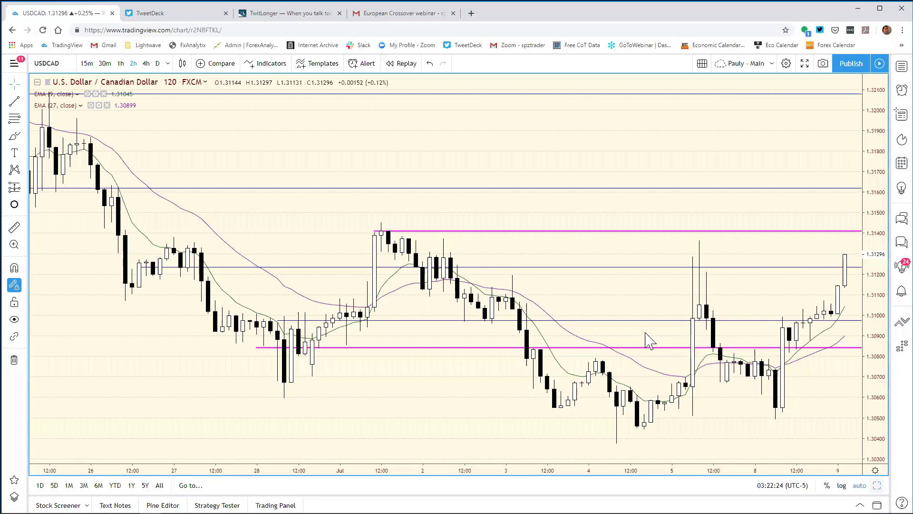
# Maximize the USD/MXN chart from the grid to review it, toggling the watchlist
pyautogui.hotkey('alt', 'Return')
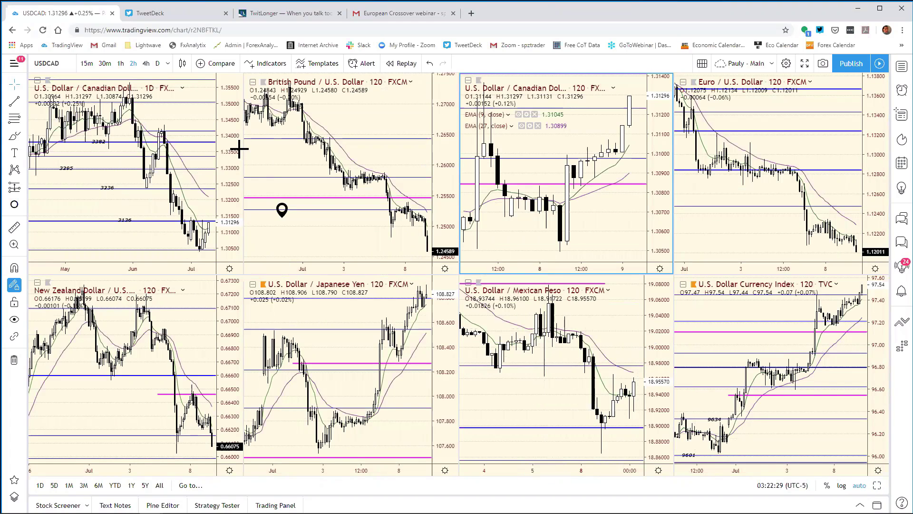
pyautogui.click(631, 305)
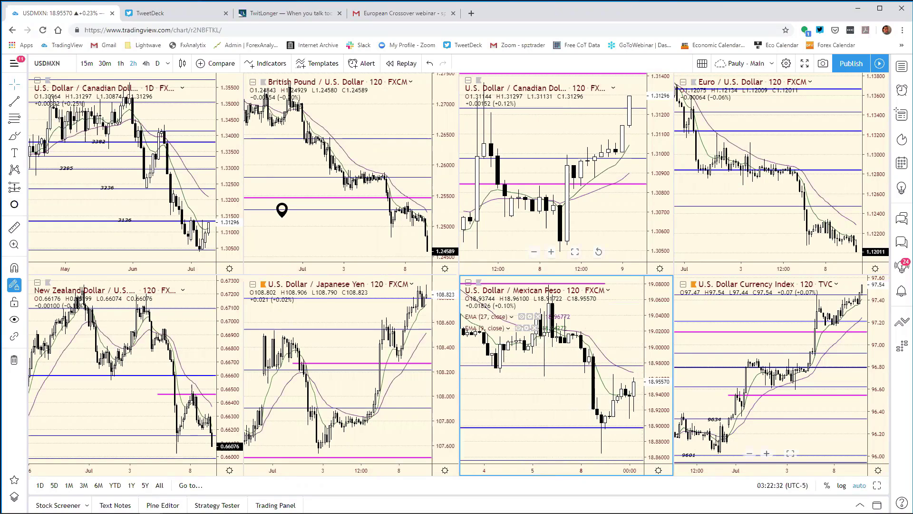
pyautogui.click(548, 453)
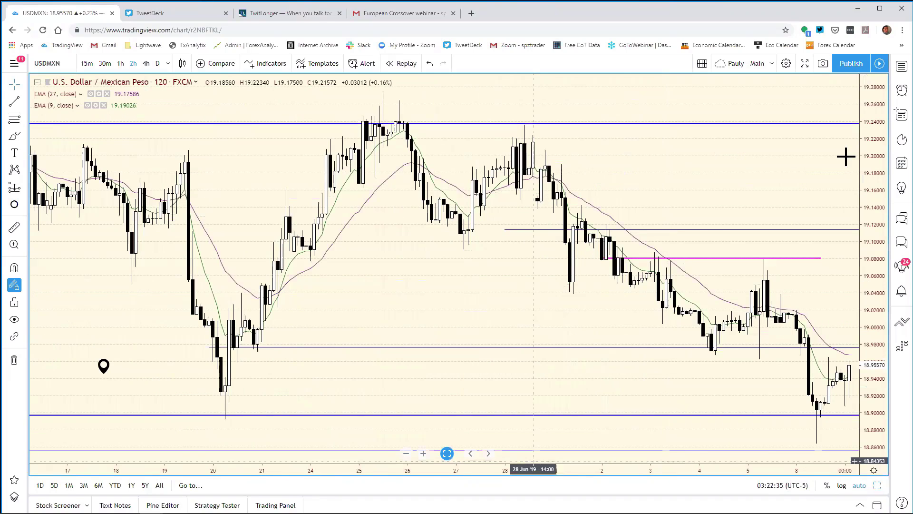
pyautogui.scroll(-2, 846, 155)
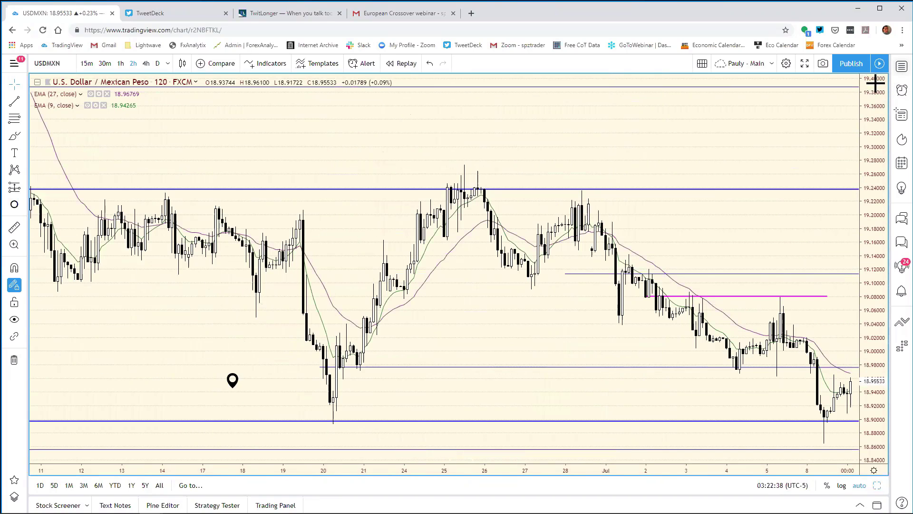
pyautogui.click(902, 67)
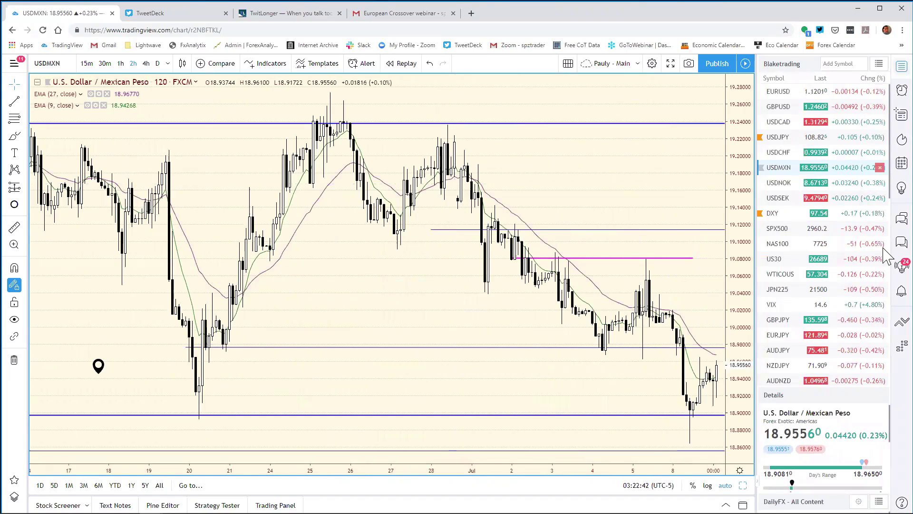
pyautogui.click(902, 67)
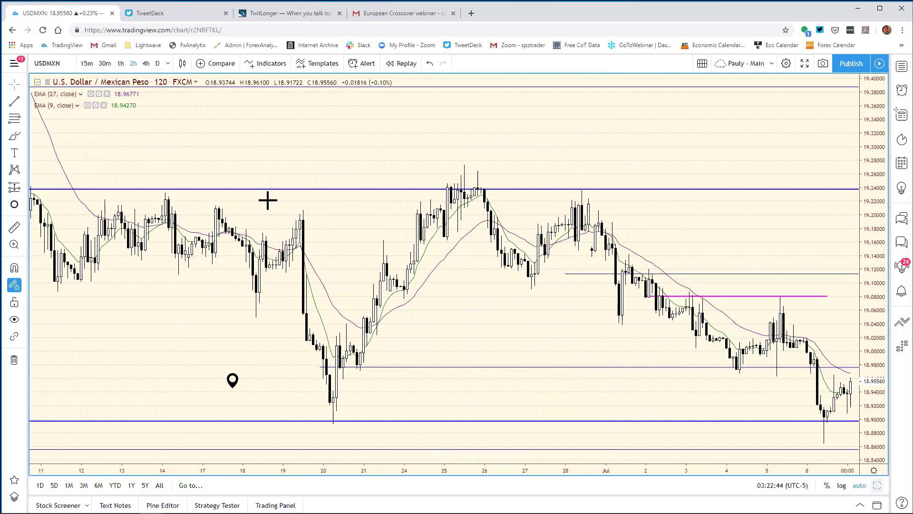
# Replace USDCAD with USDMXN in the top-left daily chart and maximize it
pyautogui.hotkey('alt', 'Return')
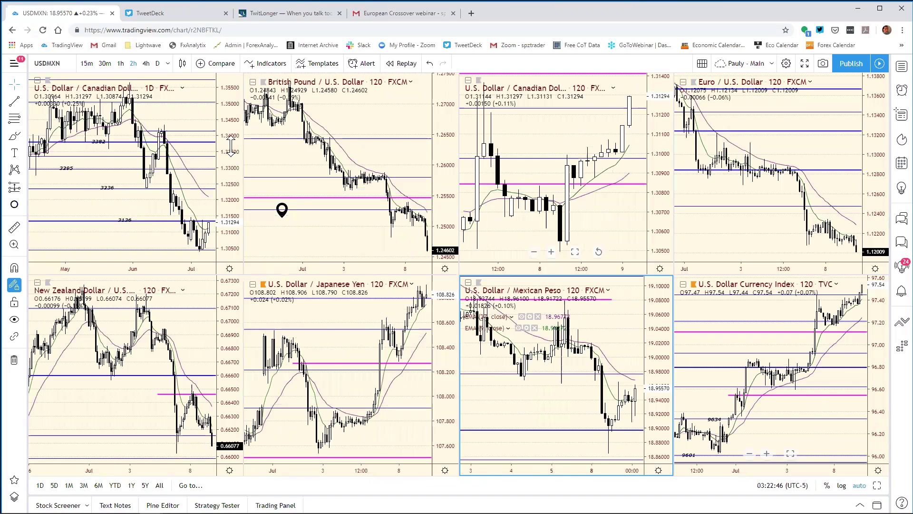
pyautogui.click(231, 147)
pyautogui.write('US')
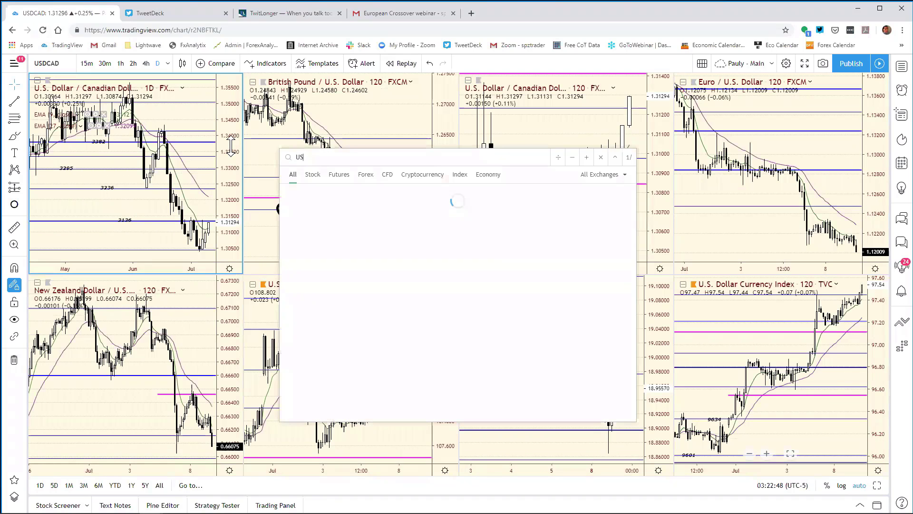
pyautogui.write('DMXN')
pyautogui.press('Return')
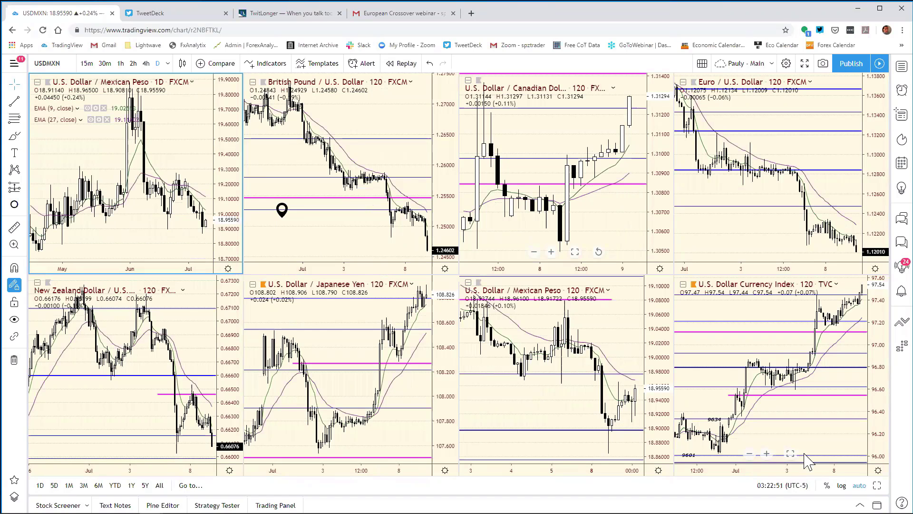
pyautogui.click(877, 485)
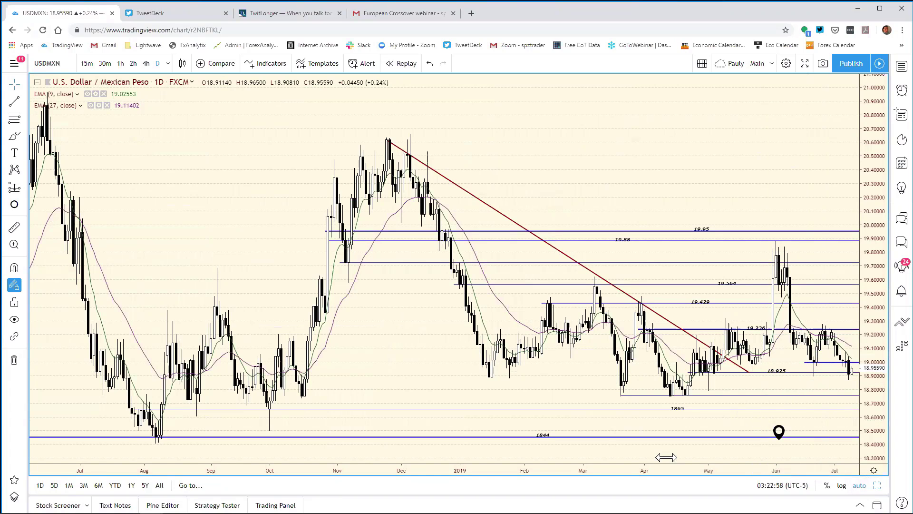
# Zoom the USDMXN daily chart in on the April–July candles around 18.925 and 19.236
pyautogui.scroll(2, 588, 436)
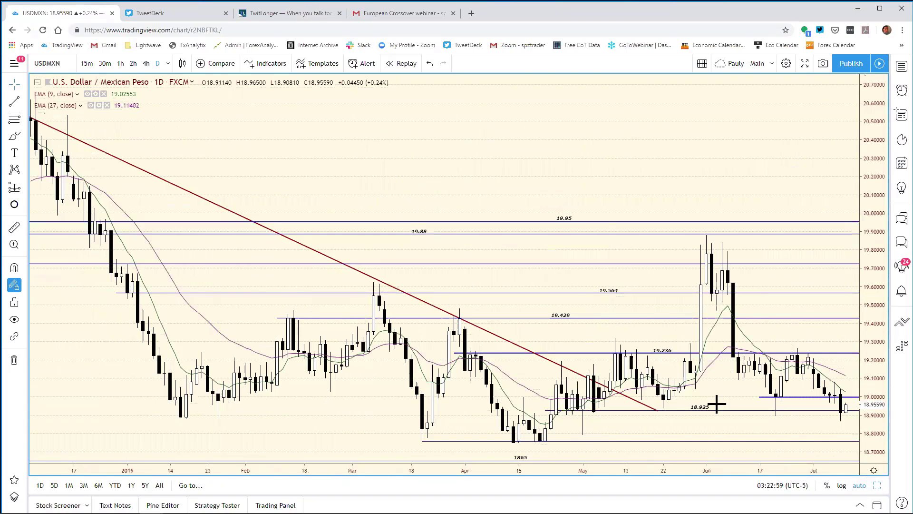
pyautogui.scroll(2, 717, 404)
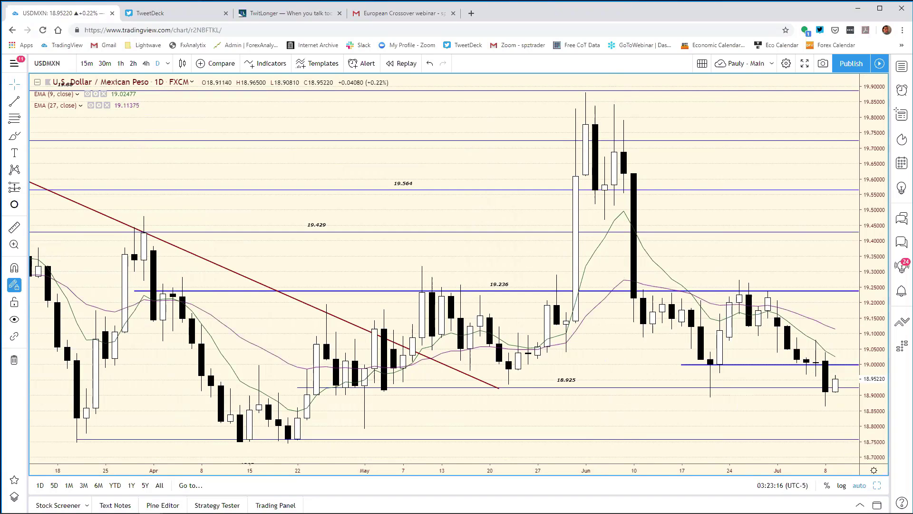
pyautogui.moveTo(568, 470); pyautogui.dragTo(728, 459)
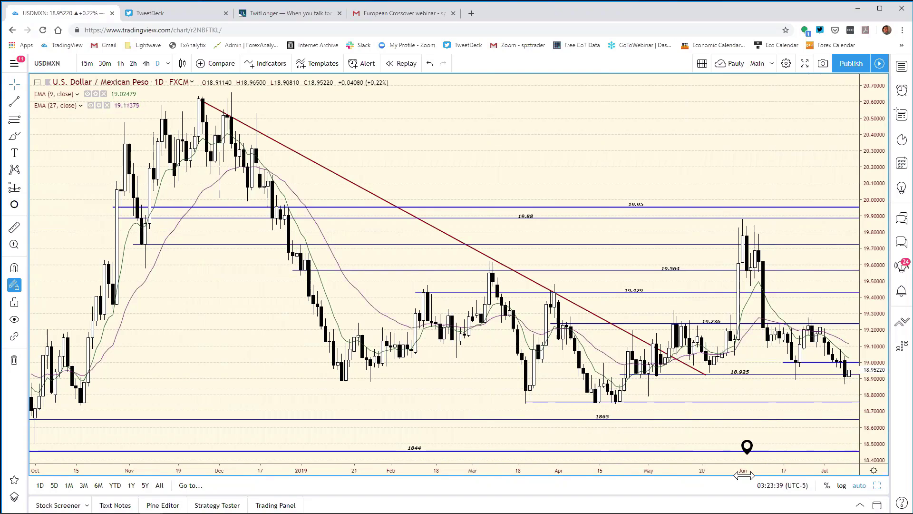
pyautogui.moveTo(746, 471); pyautogui.dragTo(556, 379)
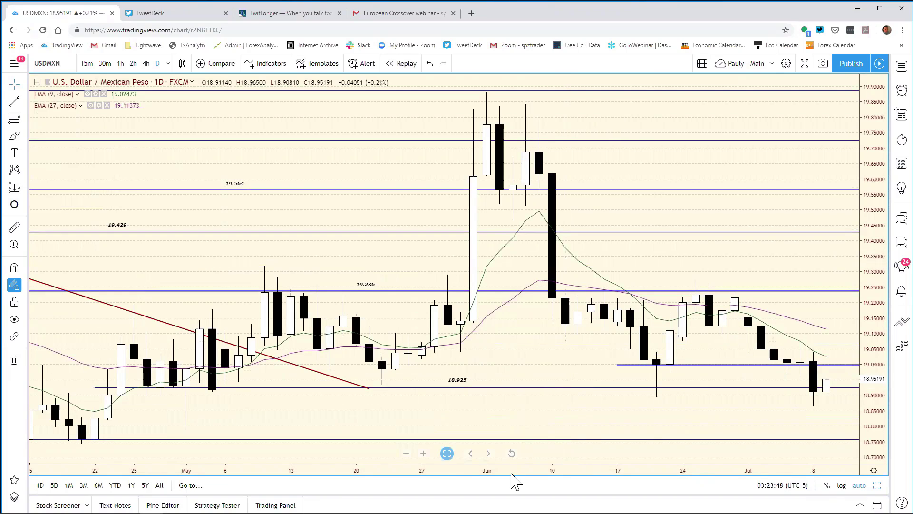
pyautogui.moveTo(516, 512)
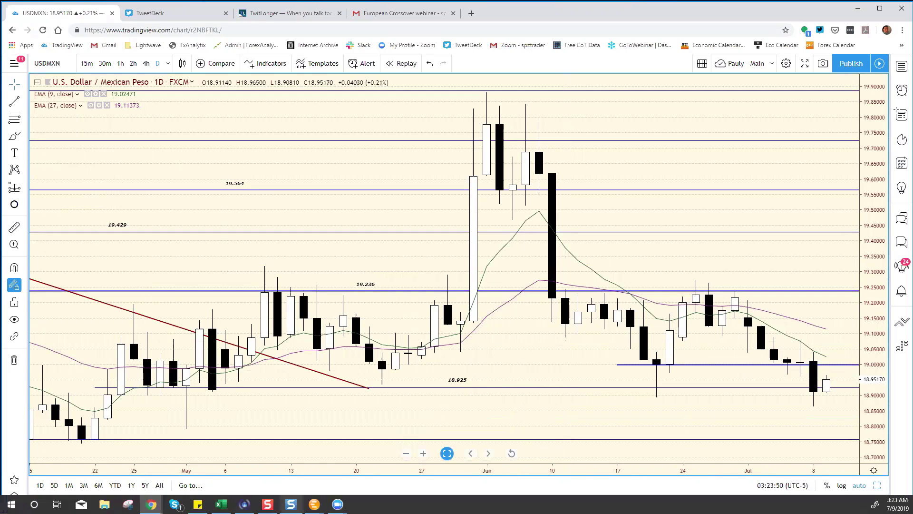
# In the Excel bias chart, change USD/MXN resistance in F14 from 19.080 to 18.99, then minimize Excel
pyautogui.hotkey('alt', 'Tab')
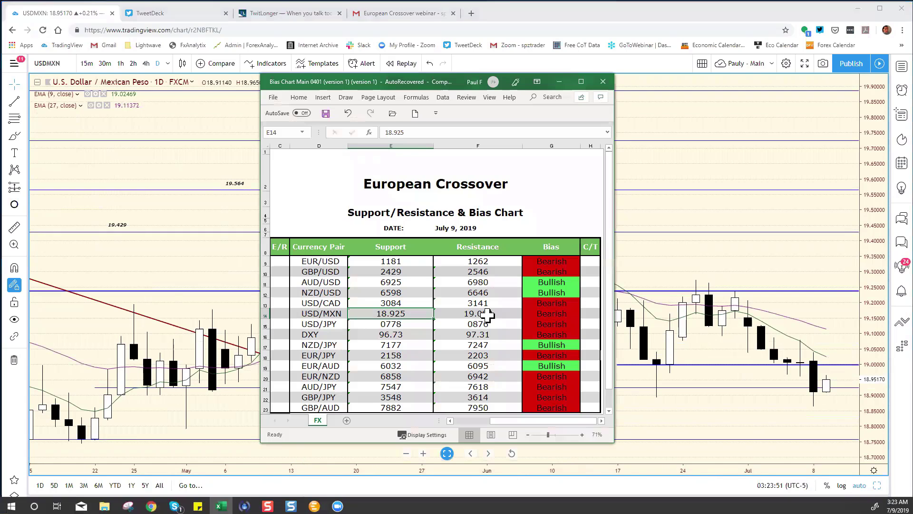
pyautogui.press('Right')
pyautogui.click(412, 133)
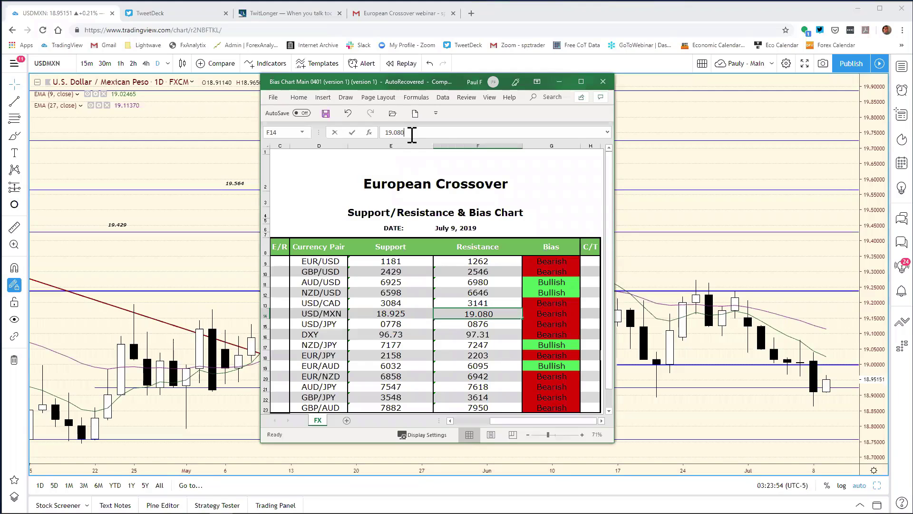
pyautogui.press('BackSpace')
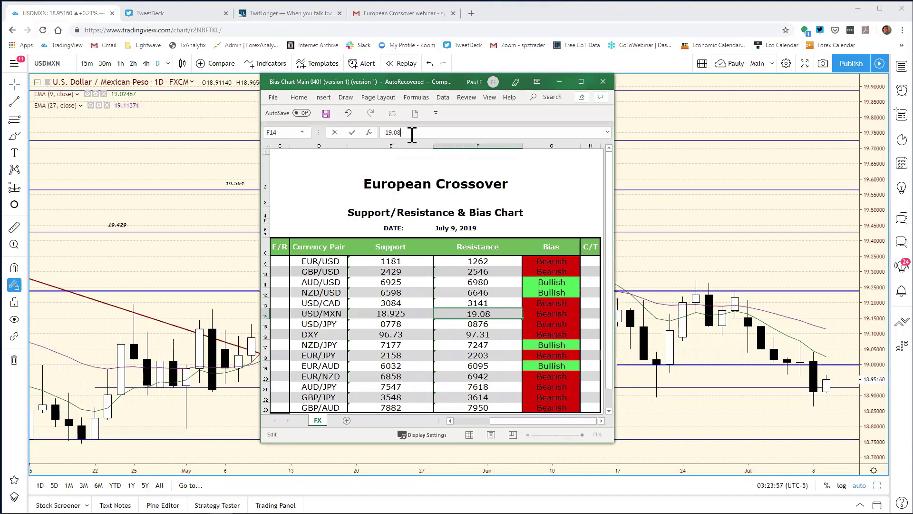
pyautogui.press('BackSpace')
pyautogui.press('BackSpace')
pyautogui.press('BackSpace')
pyautogui.press('BackSpace')
pyautogui.write('8.99')
pyautogui.press('Return')
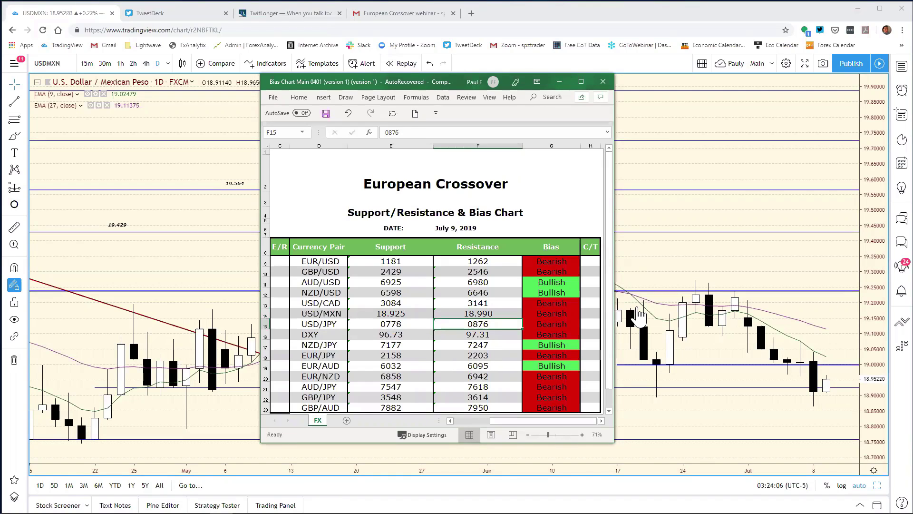
pyautogui.click(527, 444)
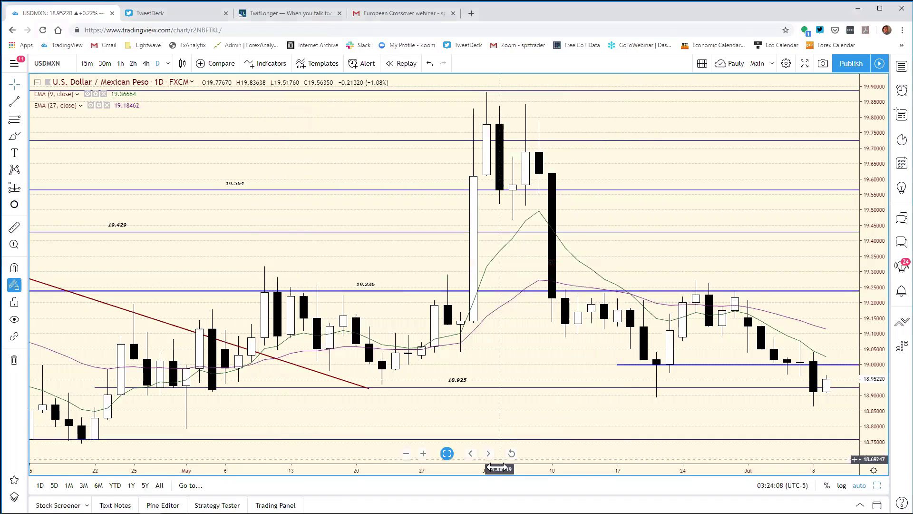
# Zoom the USDMXN daily chart out to early 2019, showing the 19.95 and 19.88 levels
pyautogui.moveTo(500, 463); pyautogui.dragTo(700, 451)
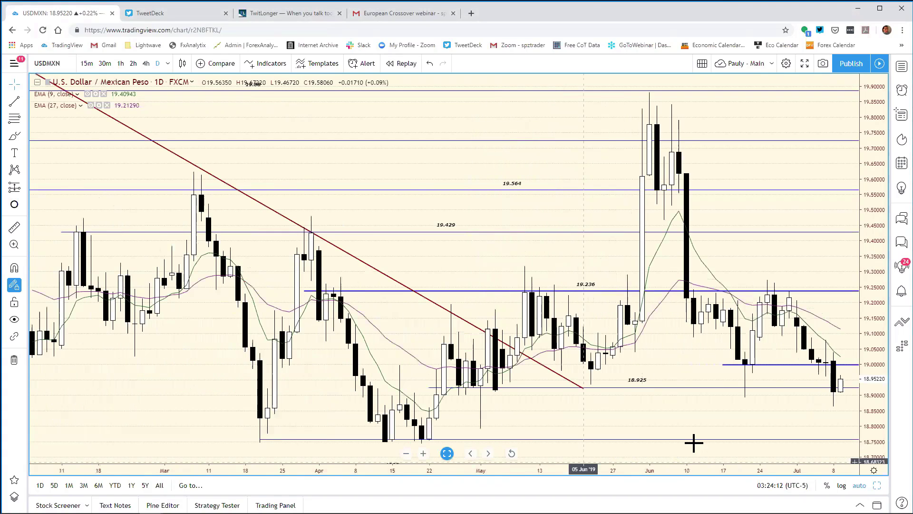
pyautogui.scroll(-3, 693, 440)
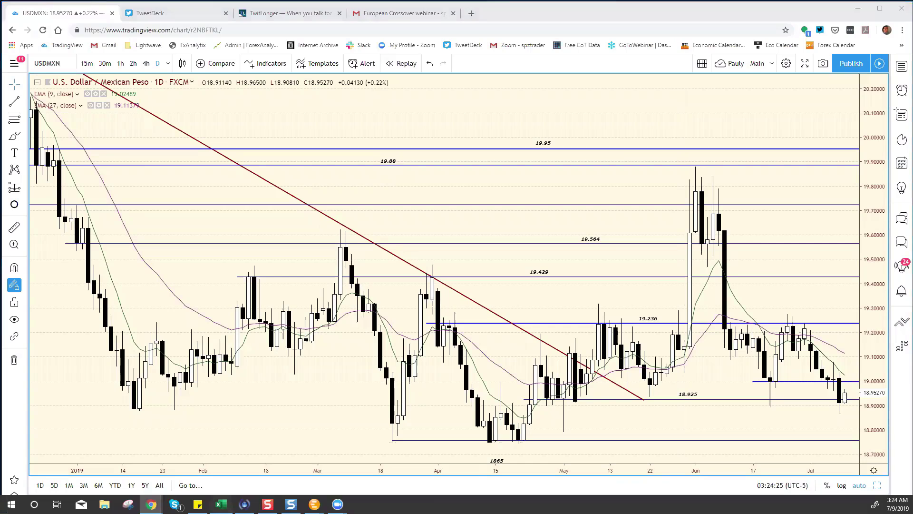
pyautogui.hotkey('alt', 'Tab')
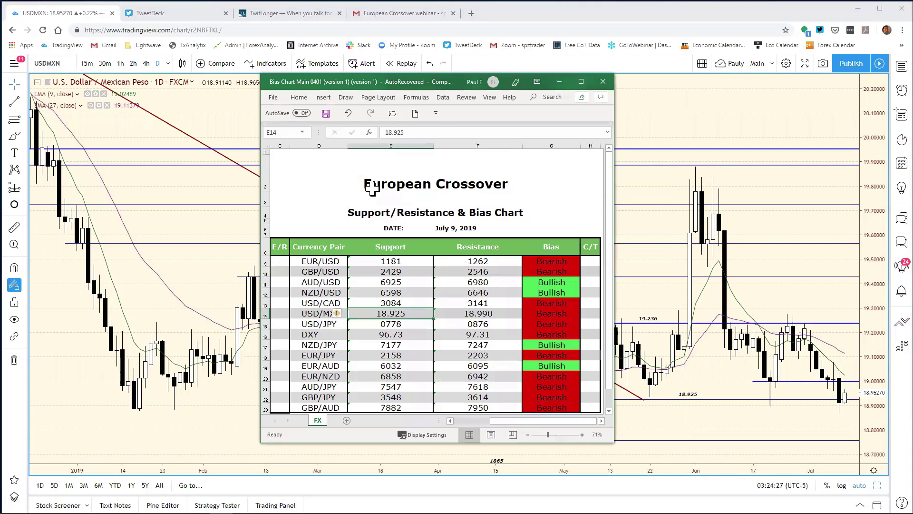
# Edit USD/MXN support in E14 from 18.925 to 18.86, then hide the workbook
pyautogui.click(414, 133)
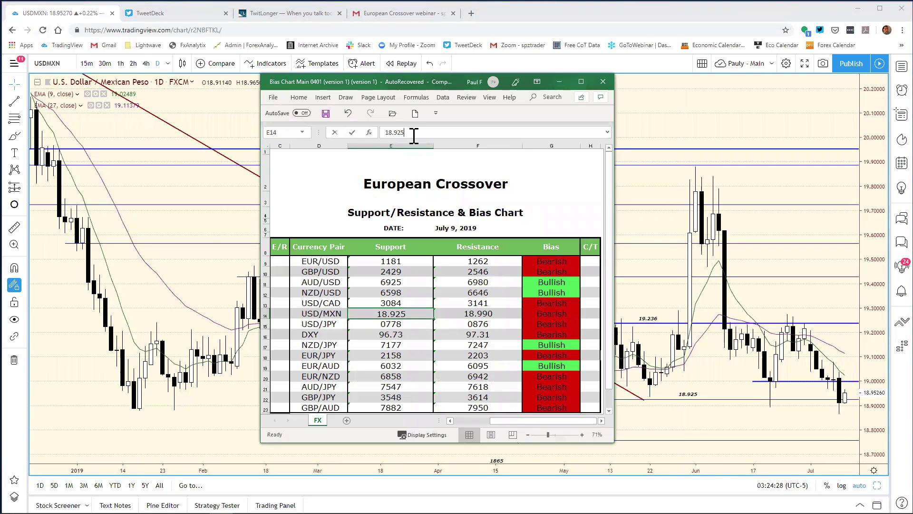
pyautogui.press('BackSpace')
pyautogui.press('BackSpace')
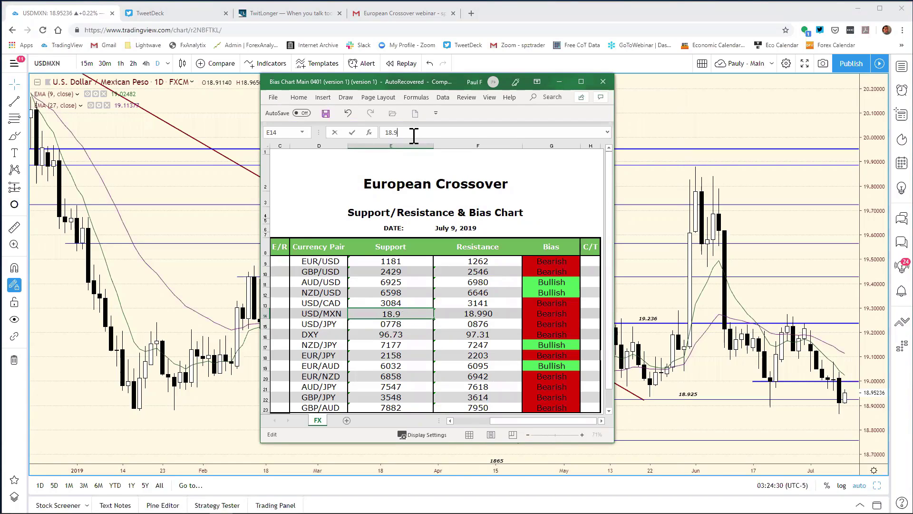
pyautogui.press('BackSpace')
pyautogui.write('860')
pyautogui.press('Return')
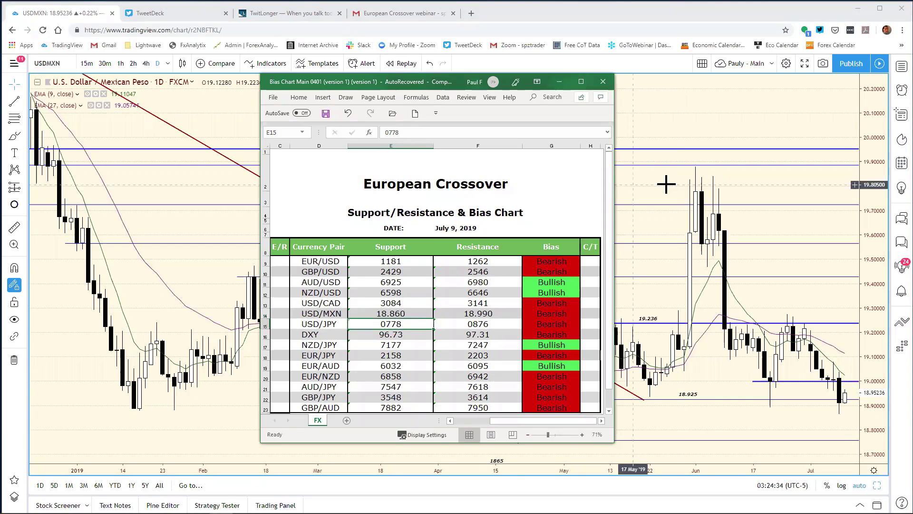
pyautogui.click(633, 185)
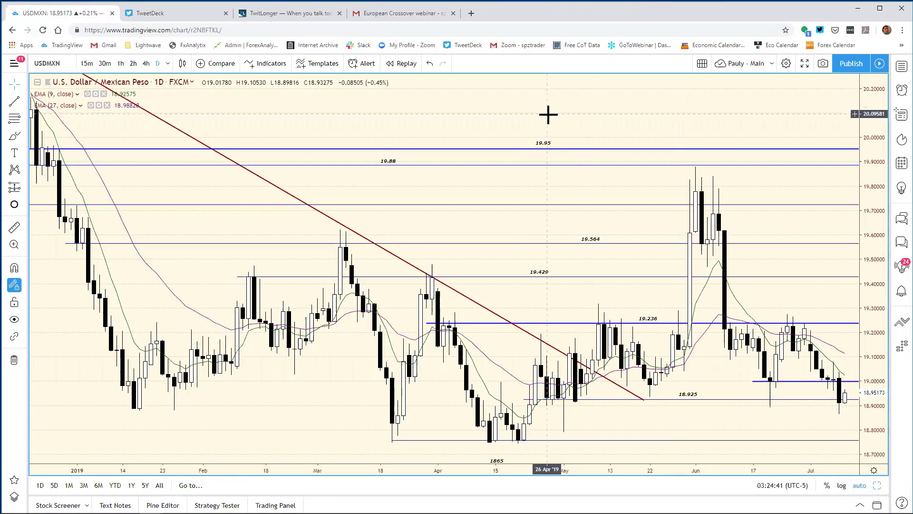
# Load USDJPY into the main chart and restore the eight-chart grid
pyautogui.write('USD')
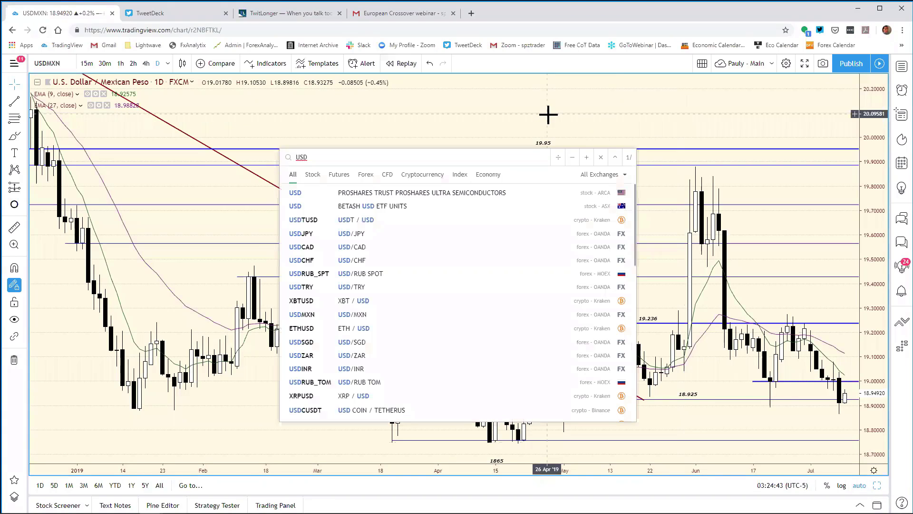
pyautogui.write('JP')
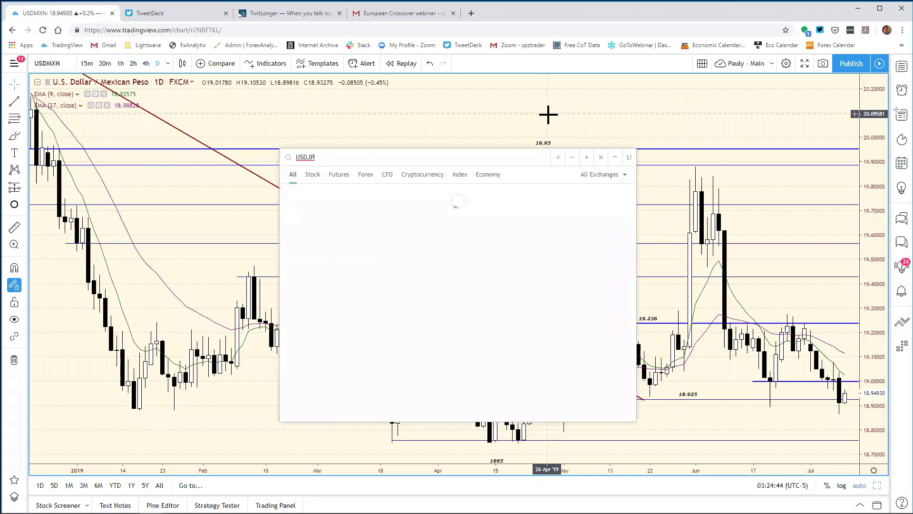
pyautogui.press('Escape')
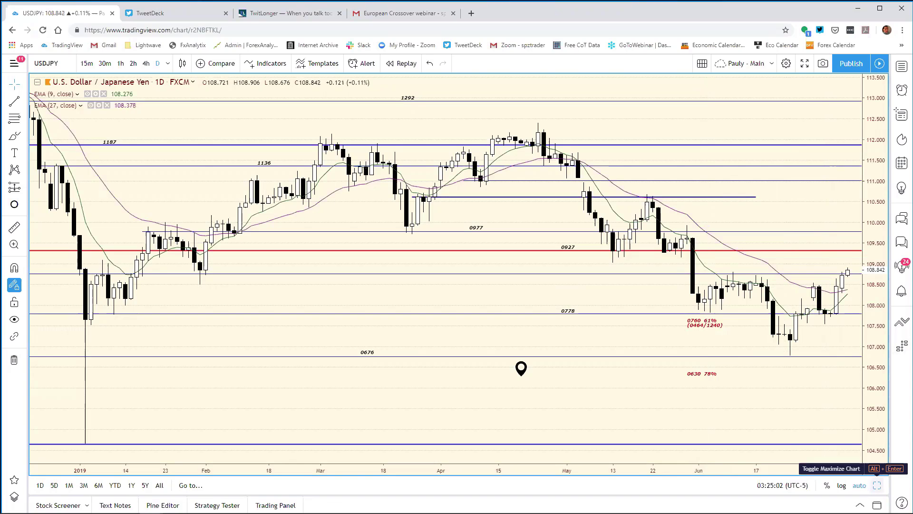
pyautogui.click(878, 486)
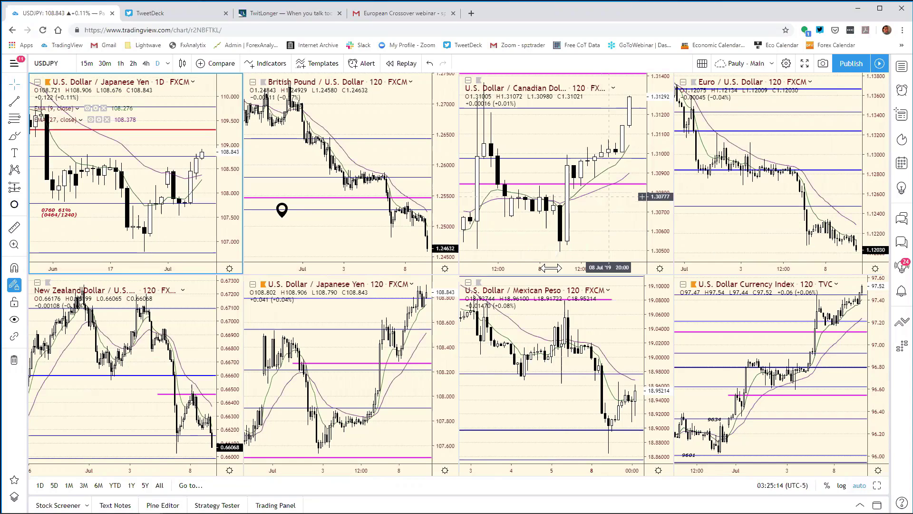
# Zoom out the USD/CAD pane's time axis, then maximize the USDJPY daily pane
pyautogui.doubleClick(613, 268)
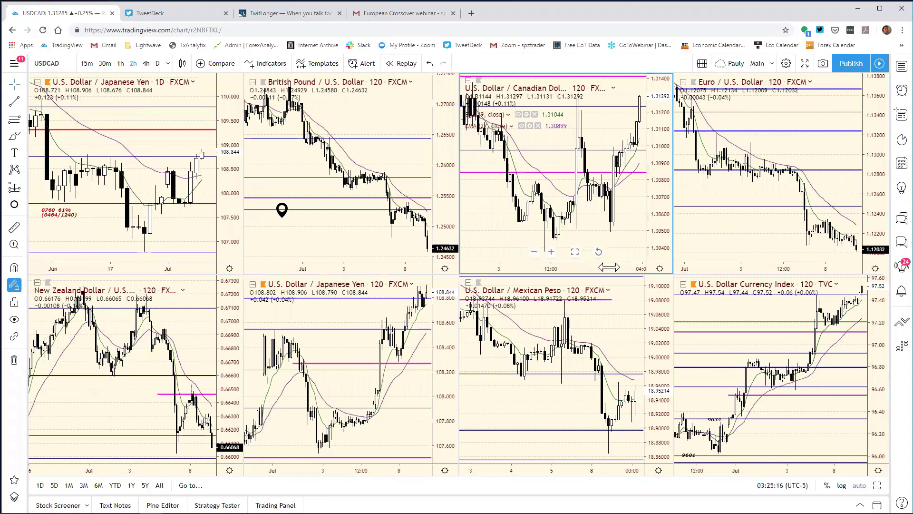
pyautogui.scroll(-2, 613, 267)
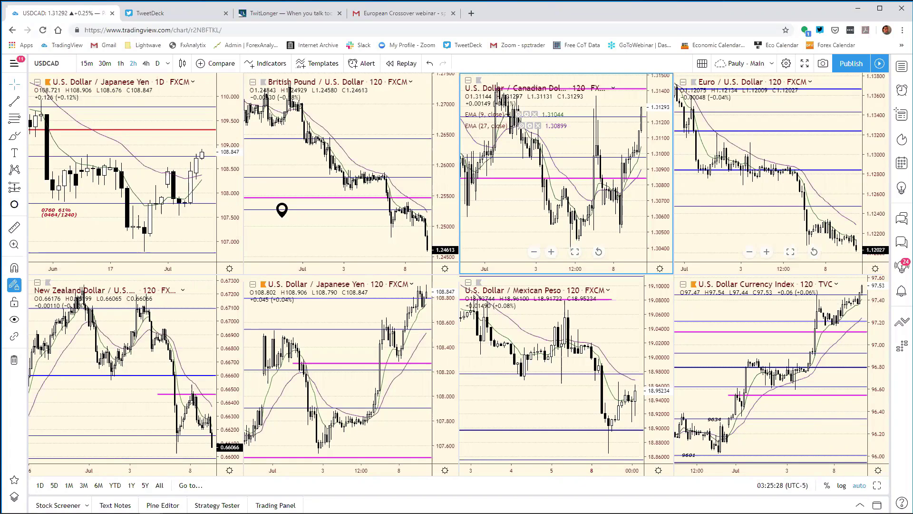
pyautogui.press('Tab')
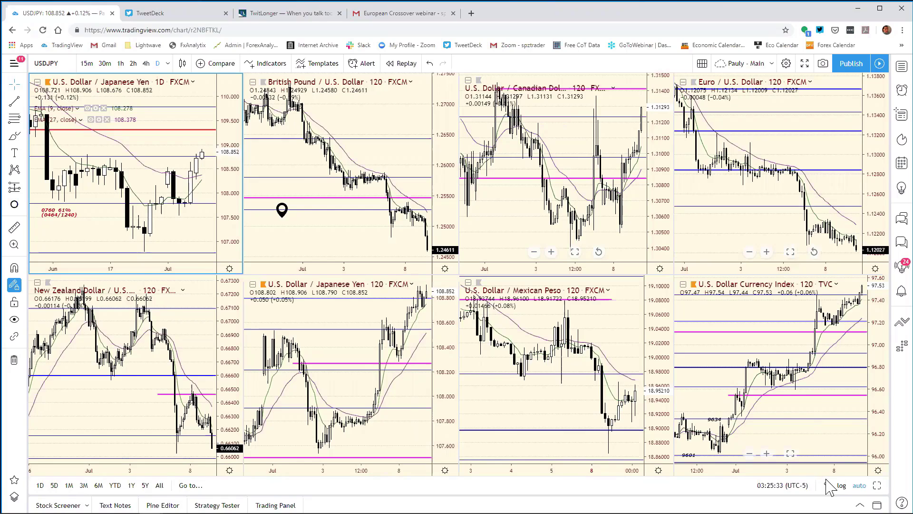
pyautogui.hotkey('alt', 'Return')
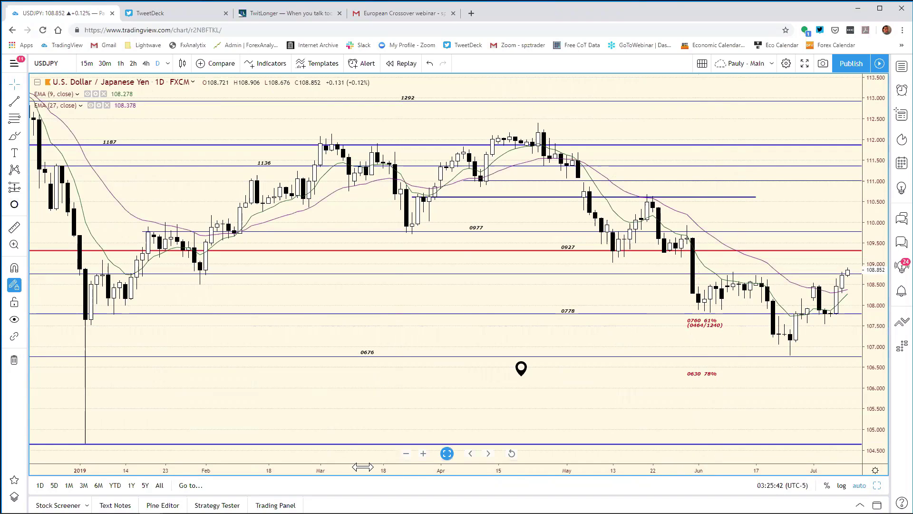
# Zoom the USDJPY daily chart out to a year of history, covering the 1384 and 1292 levels
pyautogui.moveTo(362, 467); pyautogui.dragTo(631, 377)
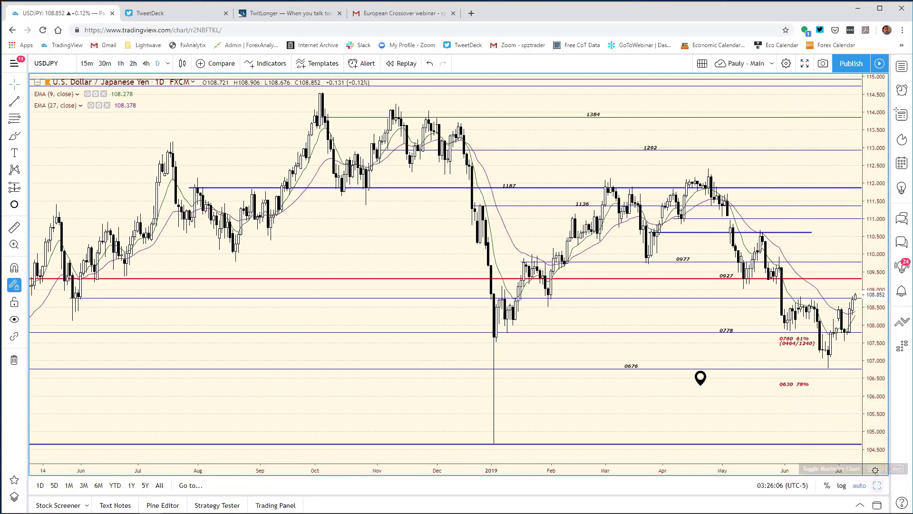
pyautogui.click(877, 470)
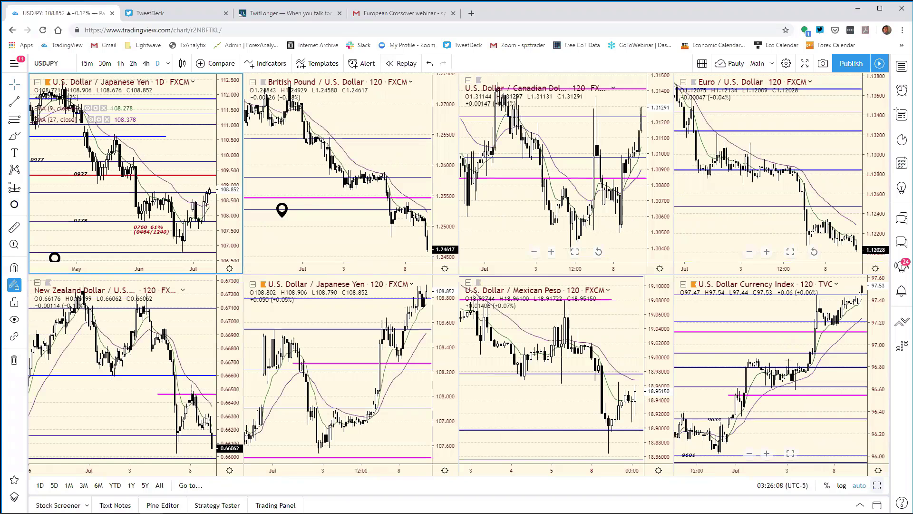
pyautogui.click(877, 470)
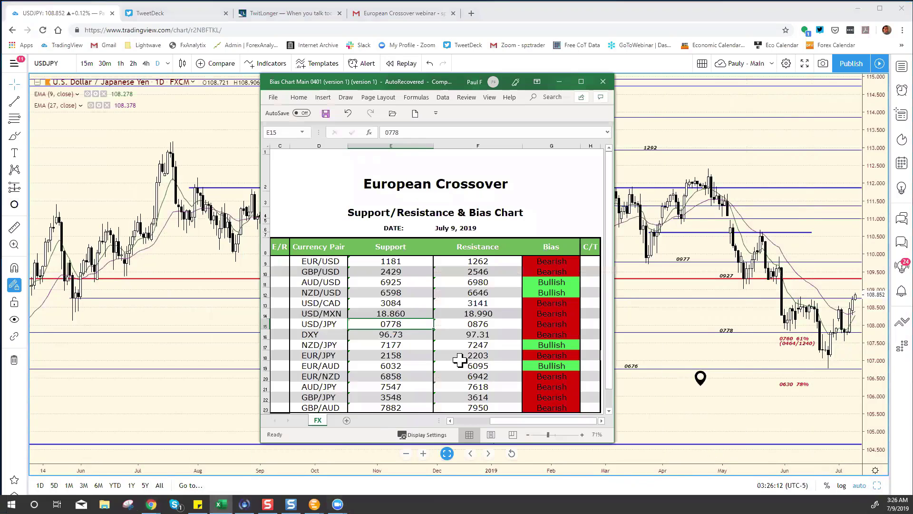
# Change USD/JPY resistance in F15 from 0876 to 0908/27*, then return to TradingView
pyautogui.click(482, 323)
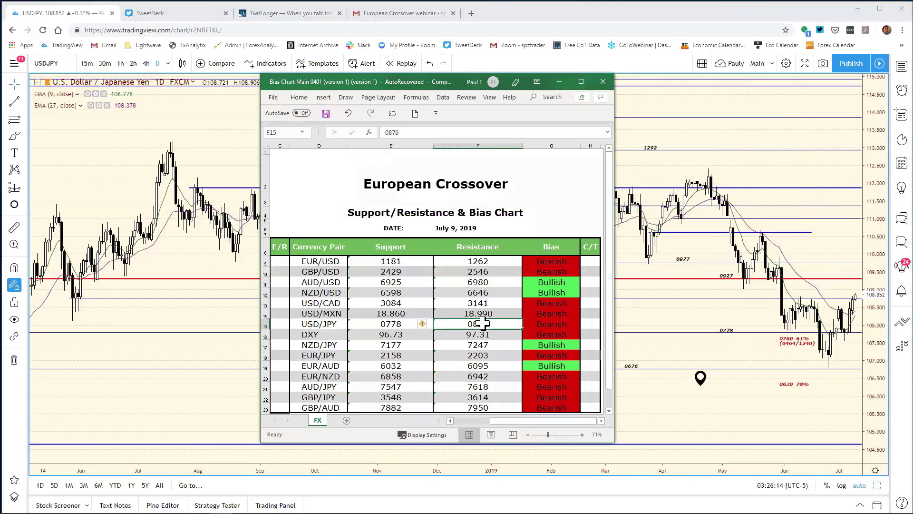
pyautogui.click(431, 134)
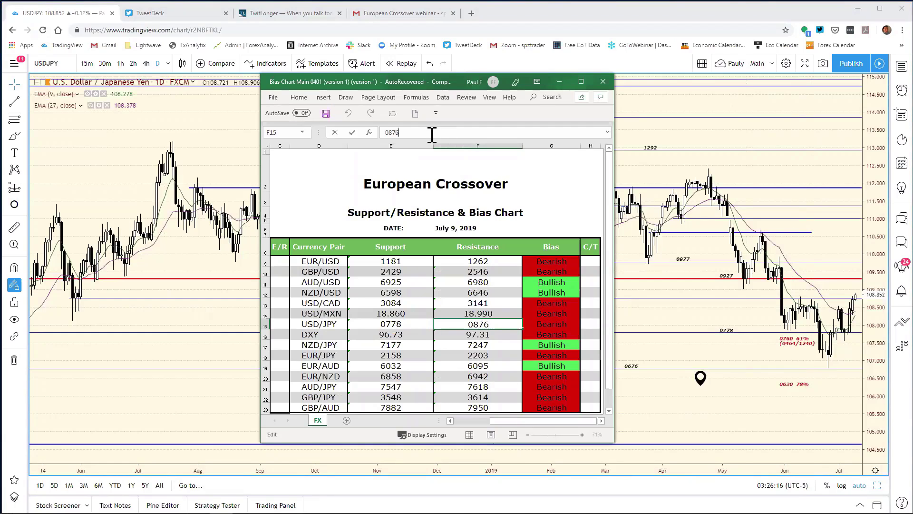
pyautogui.press('BackSpace')
pyautogui.press('BackSpace')
pyautogui.press('BackSpace')
pyautogui.write('908/27*')
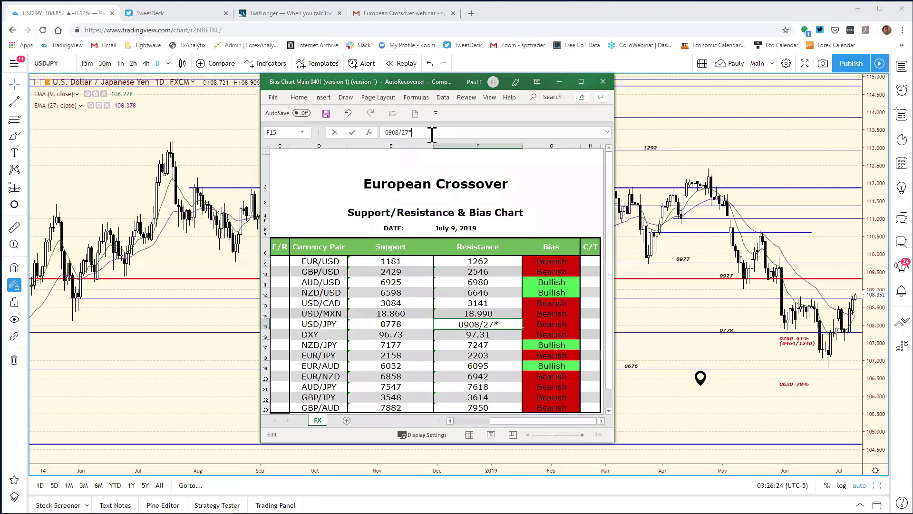
pyautogui.press('Return')
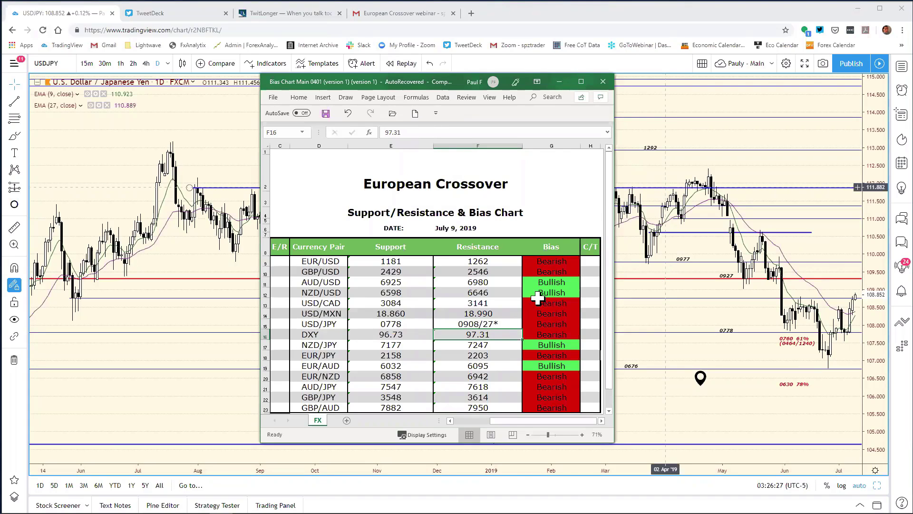
pyautogui.click(813, 376)
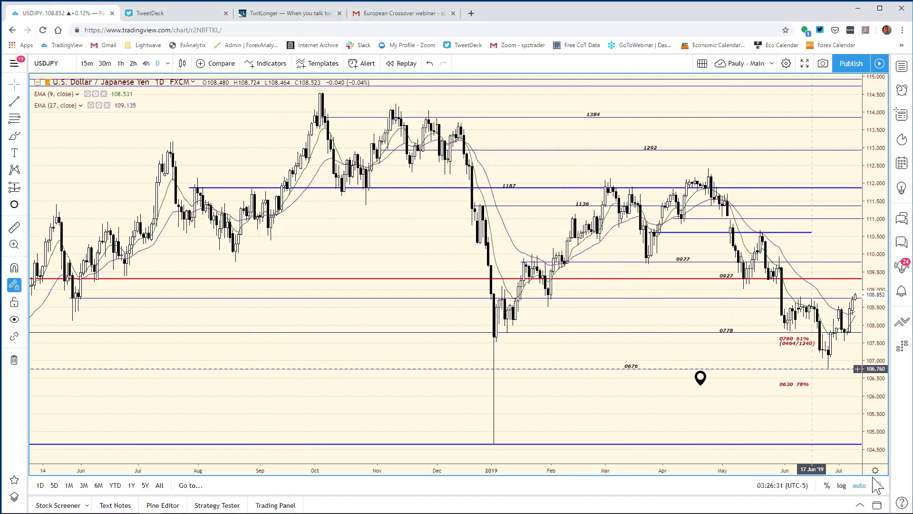
# Maximize the two-hour USDJPY chart from the grid and zoom around to review it
pyautogui.hotkey('alt', 'Return')
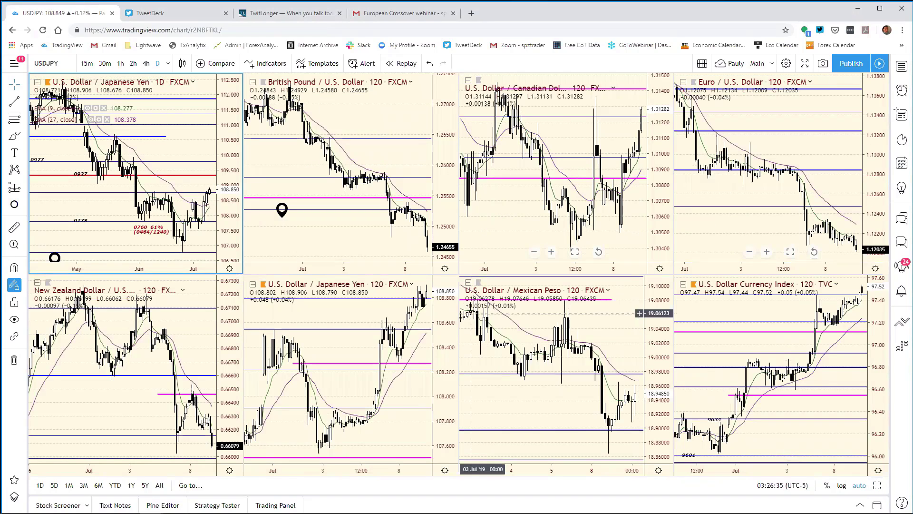
pyautogui.click(447, 314)
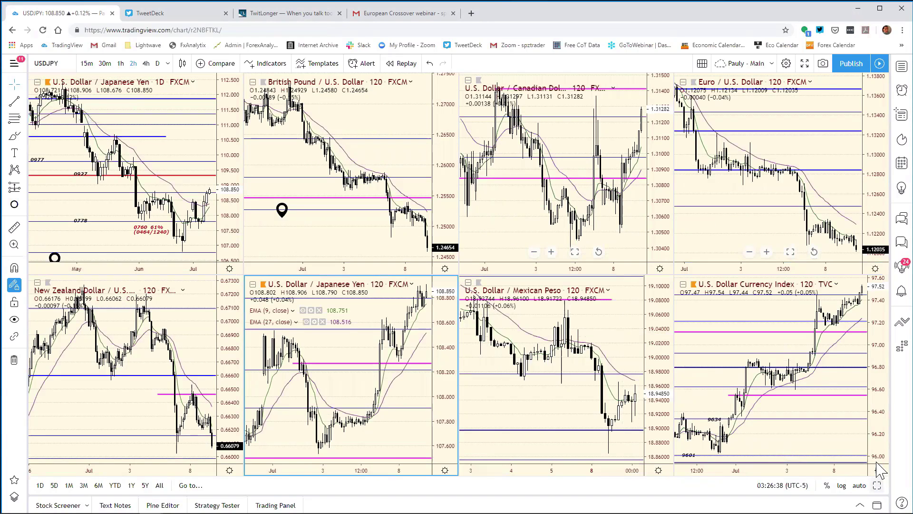
pyautogui.hotkey('alt', 'Return')
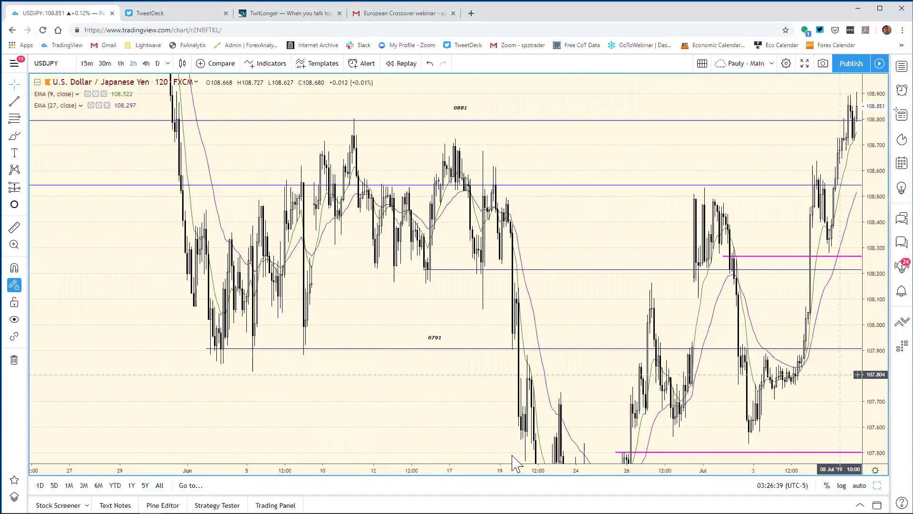
pyautogui.scroll(3, 501, 469)
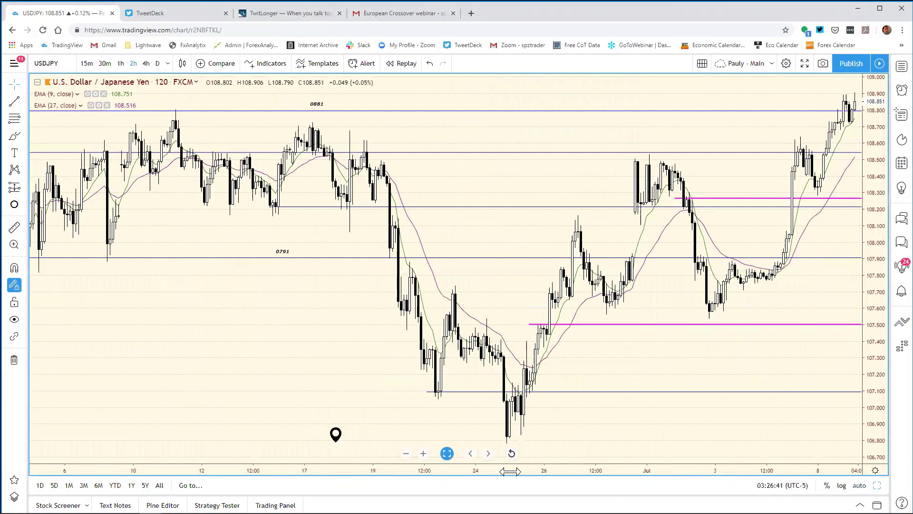
pyautogui.scroll(-2, 594, 469)
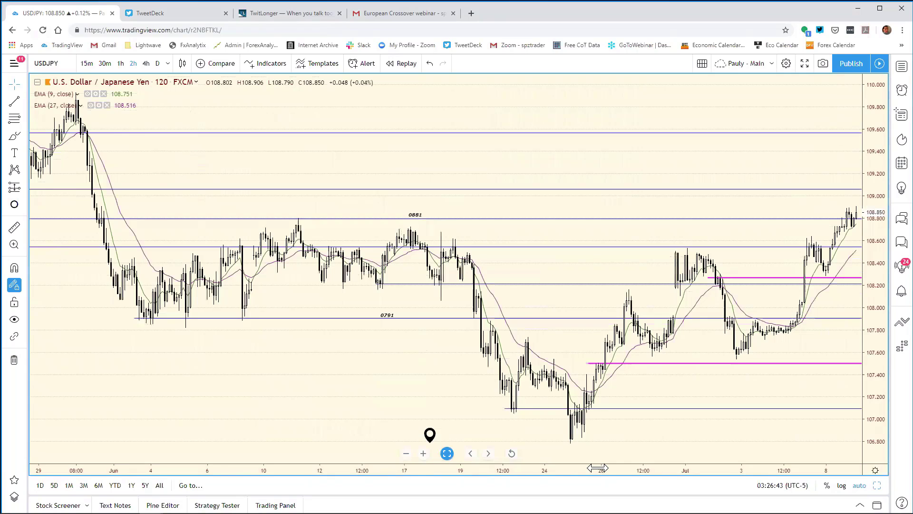
pyautogui.scroll(-1, 597, 468)
pyautogui.scroll(1, 599, 468)
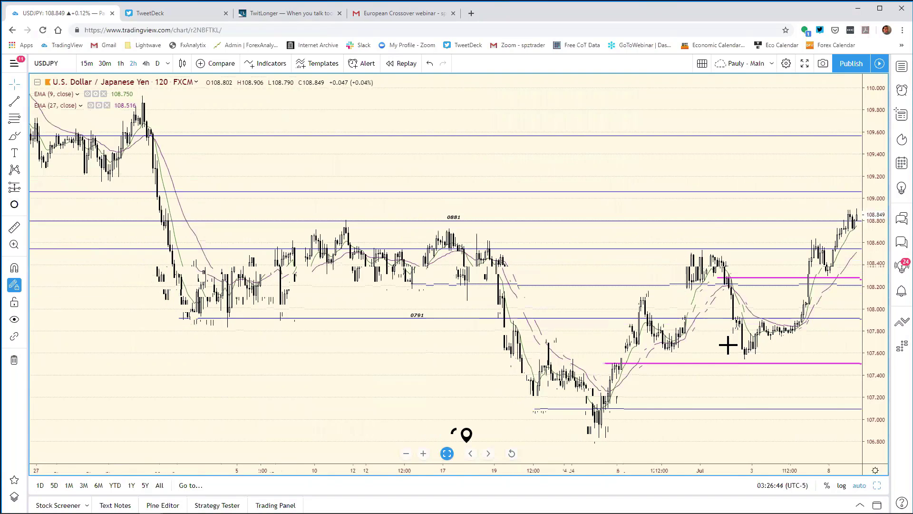
# Nudge the upper magenta level line up to 108.261
pyautogui.click(749, 279)
pyautogui.moveTo(751, 289); pyautogui.dragTo(751, 288)
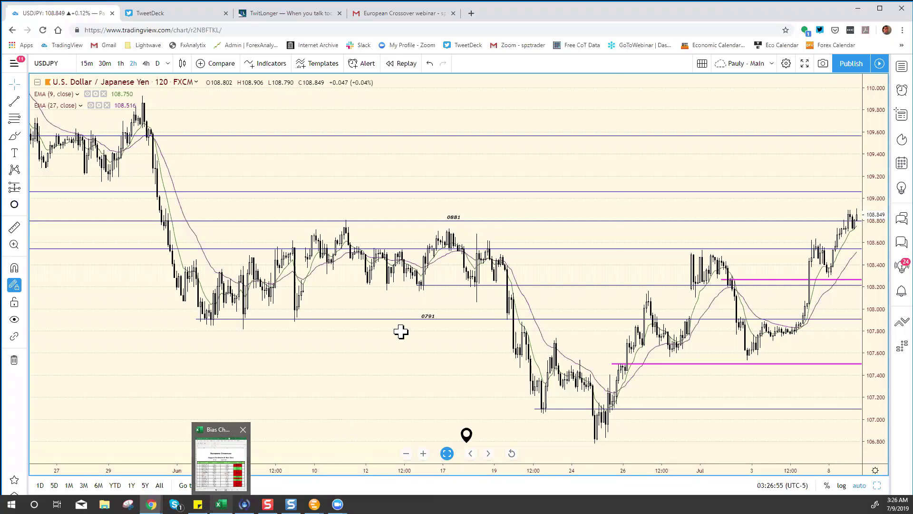
pyautogui.hotkey('alt', 'Tab')
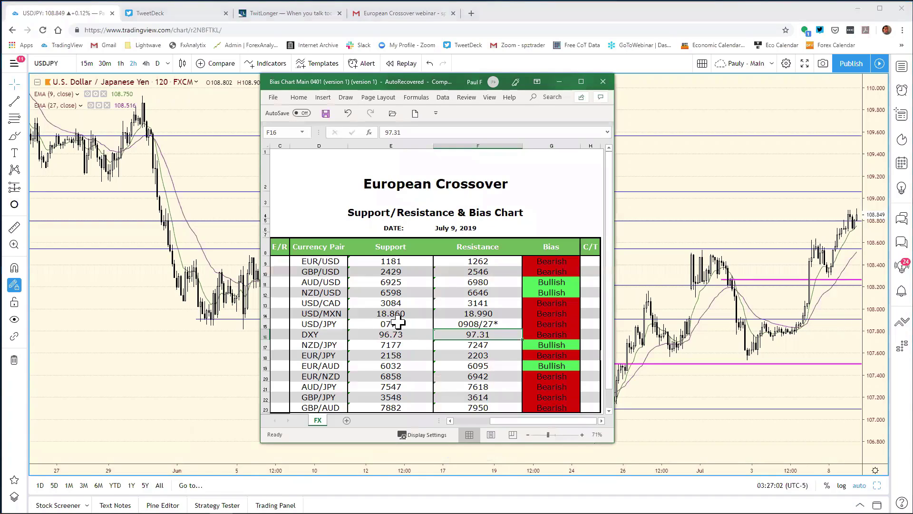
# Change USD/JPY support in E15 from 0778 to 0826, then return to TradingView
pyautogui.click(398, 323)
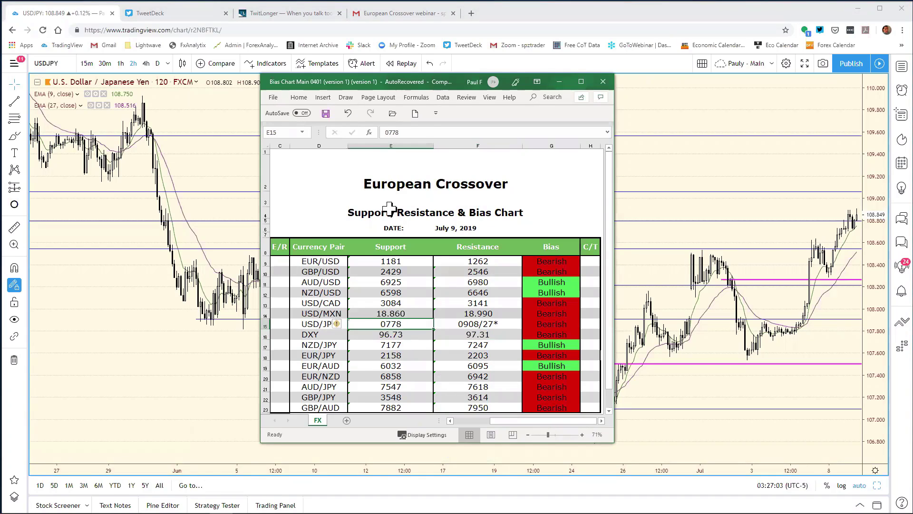
pyautogui.click(405, 133)
pyautogui.press('BackSpace')
pyautogui.press('BackSpace')
pyautogui.press('BackSpace')
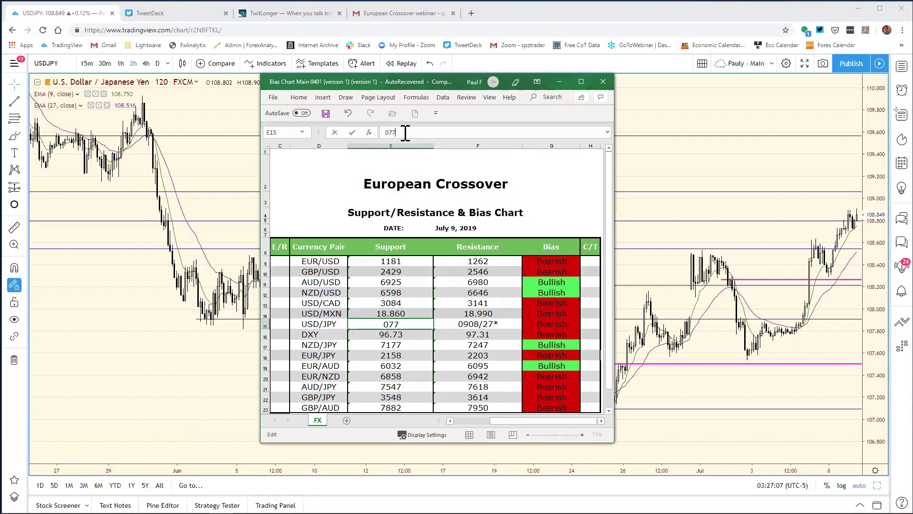
pyautogui.write('826')
pyautogui.press('Return')
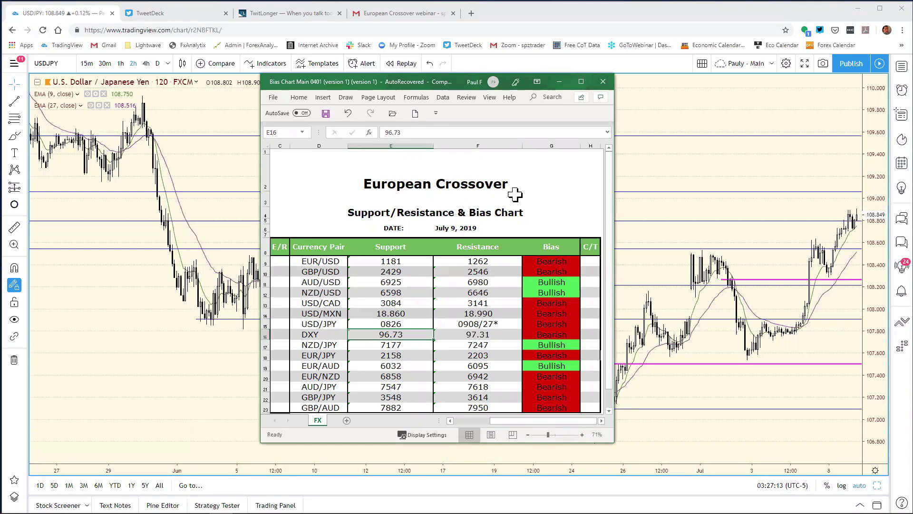
pyautogui.click(535, 190)
pyautogui.click(775, 165)
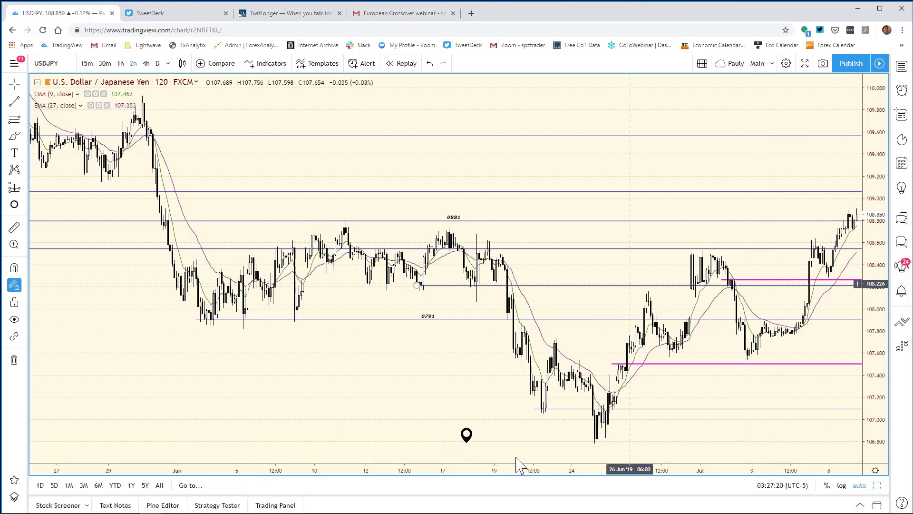
# Zoom out the two-hour USDJPY chart, restore the eight-chart grid, and select the top-left daily USDJPY pane
pyautogui.moveTo(515, 470); pyautogui.dragTo(618, 458)
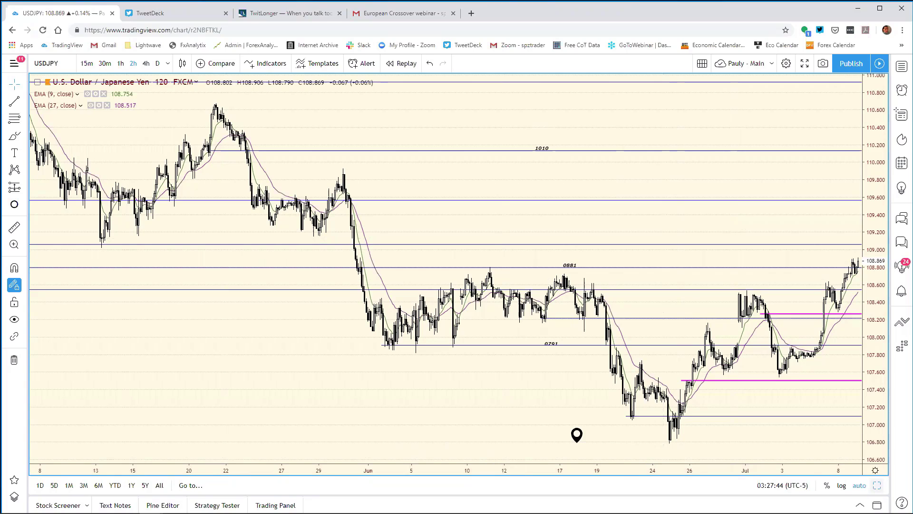
pyautogui.click(878, 485)
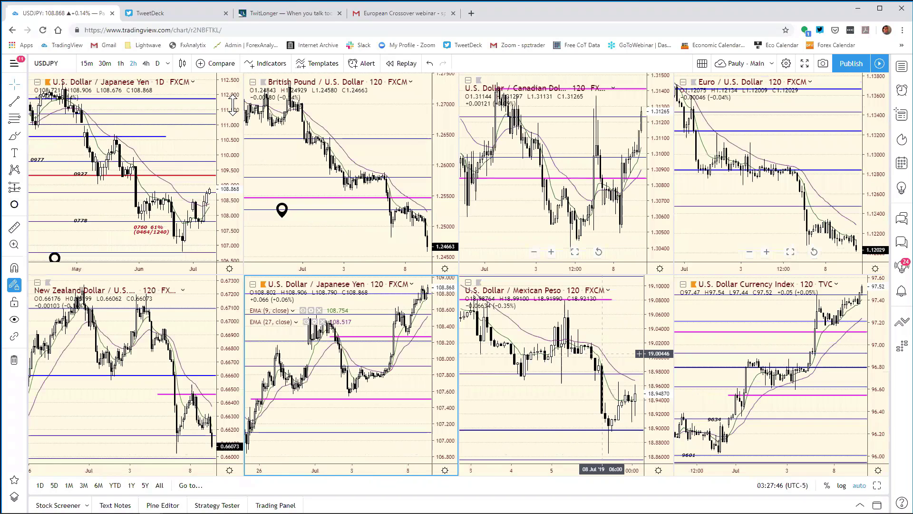
pyautogui.click(231, 106)
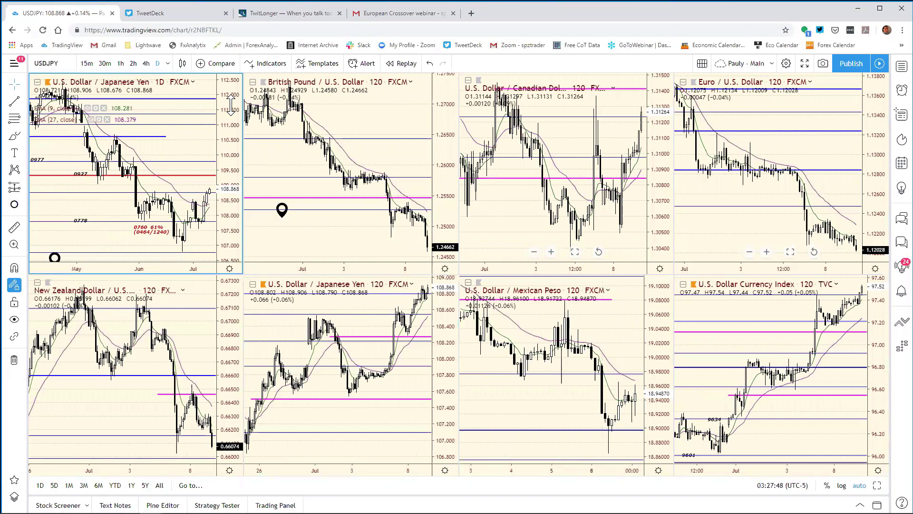
# Load the US Dollar Index (DX) in the top-left chart and enlarge it to full view
pyautogui.write('DXY')
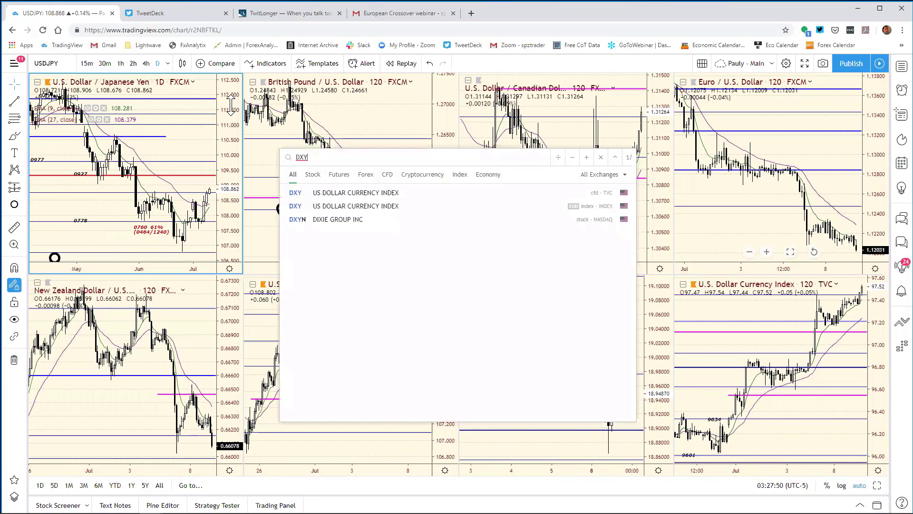
pyautogui.press('Return')
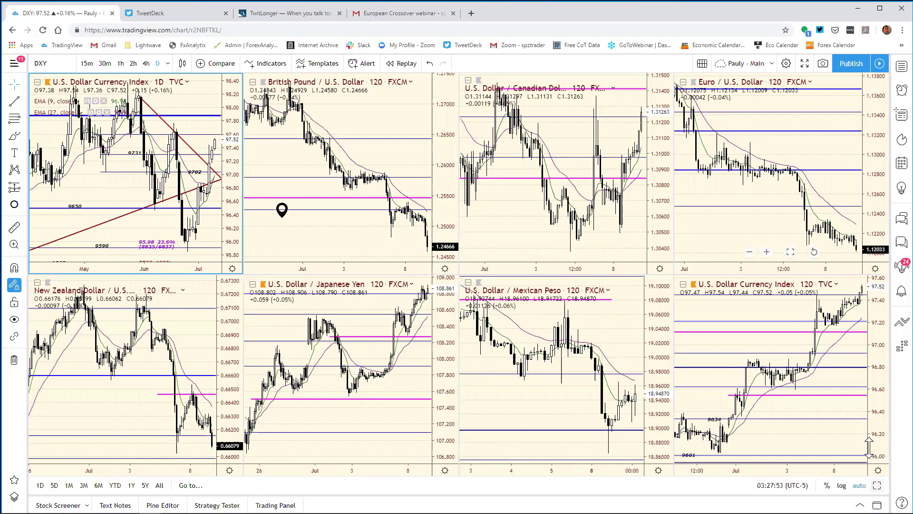
pyautogui.hotkey('alt', 'Return')
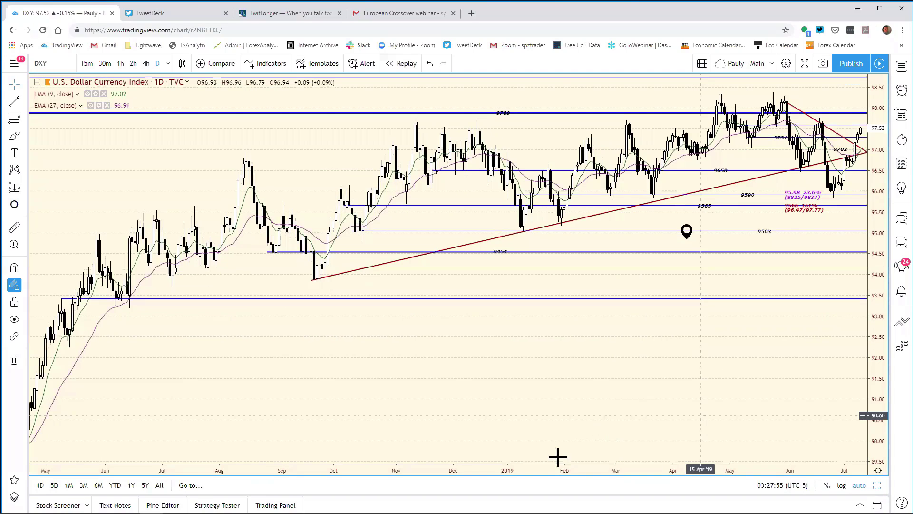
# Zoom out to review years of DXY daily history, then restore the eight-chart grid
pyautogui.scroll(1, 479, 449)
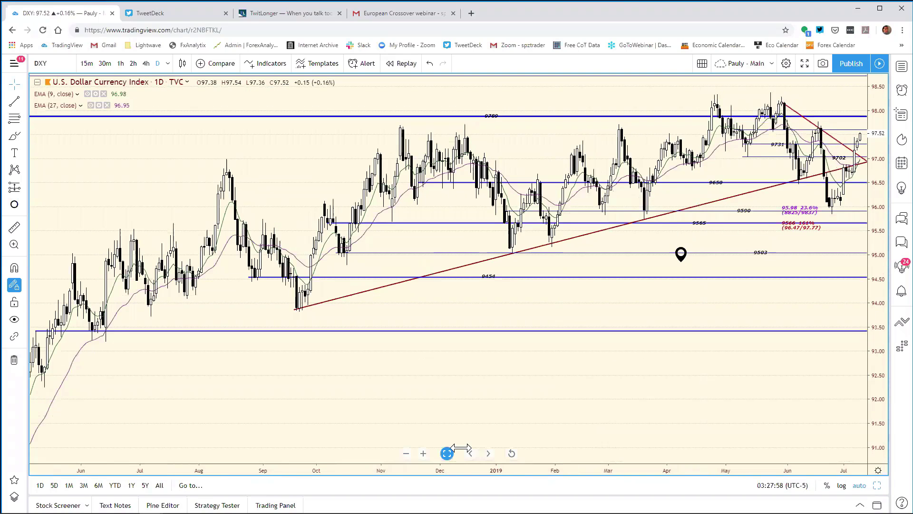
pyautogui.scroll(2, 445, 449)
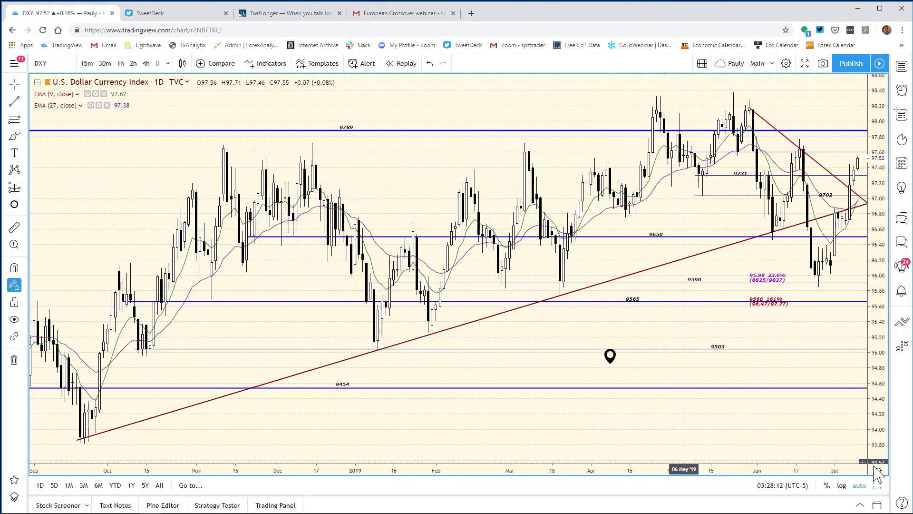
pyautogui.moveTo(770, 470); pyautogui.dragTo(767, 464)
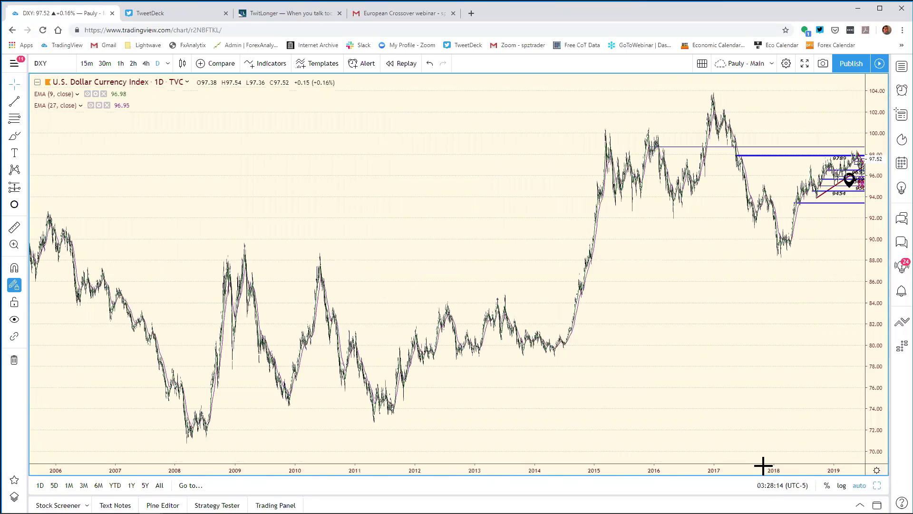
pyautogui.scroll(5, 463, 402)
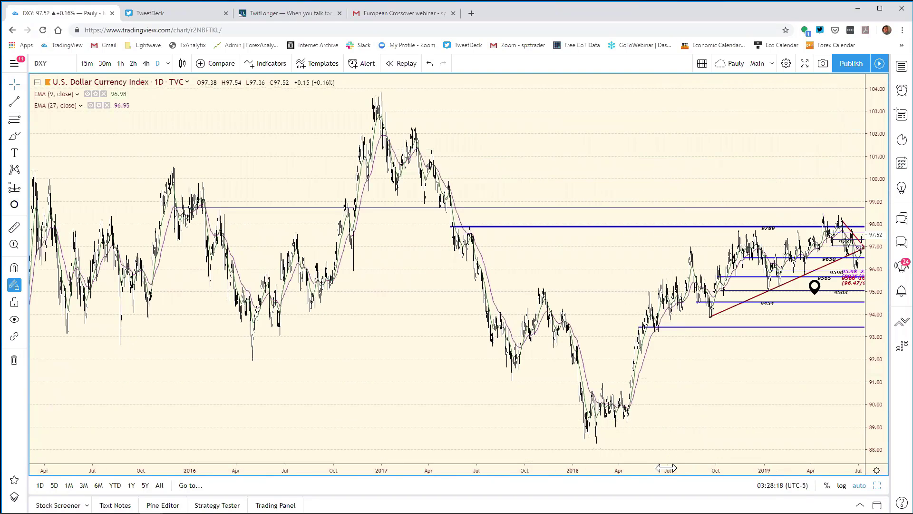
pyautogui.scroll(1, 544, 446)
pyautogui.scroll(2, 743, 468)
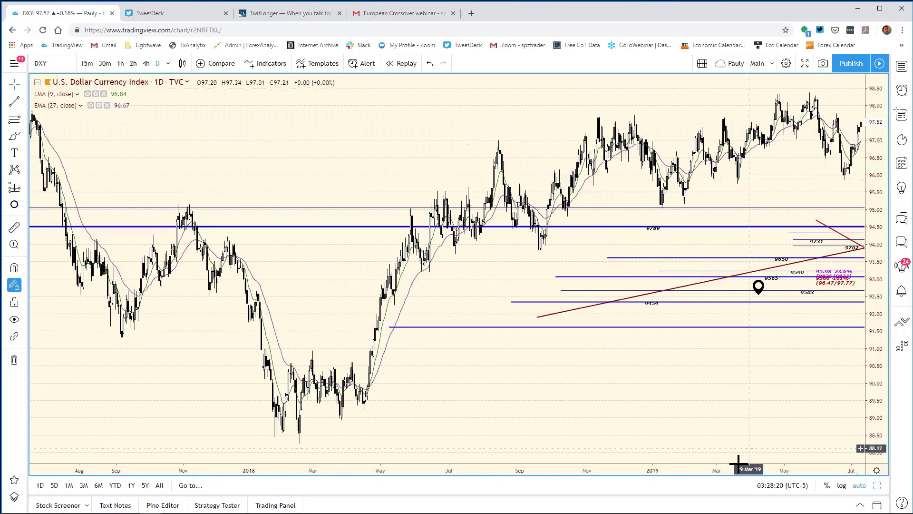
pyautogui.scroll(1, 571, 435)
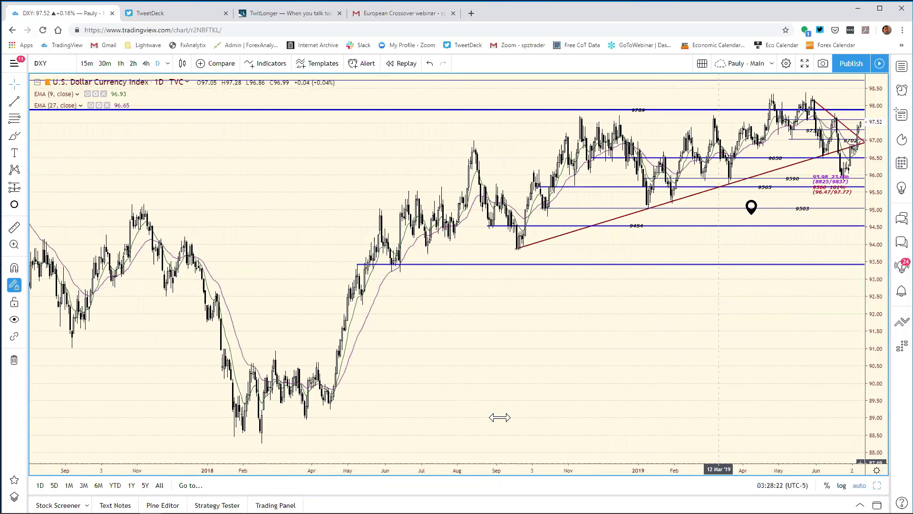
pyautogui.scroll(3, 517, 421)
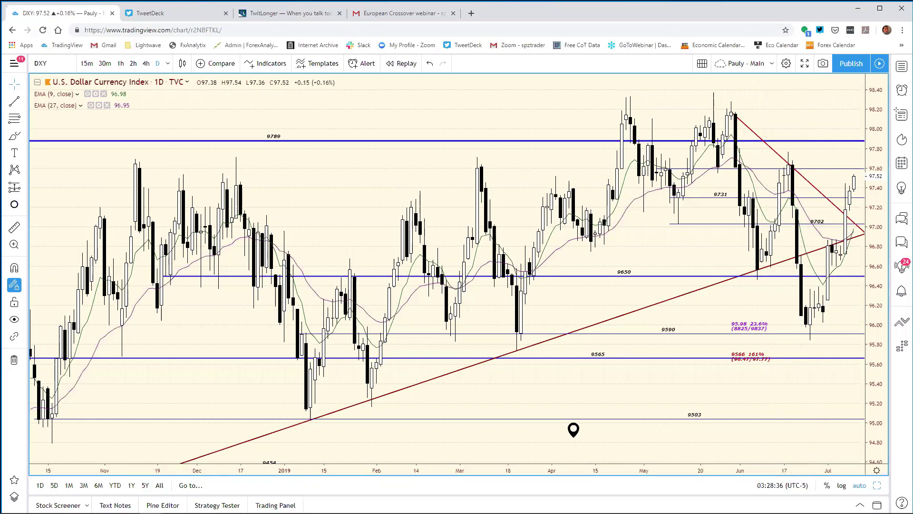
pyautogui.click(877, 485)
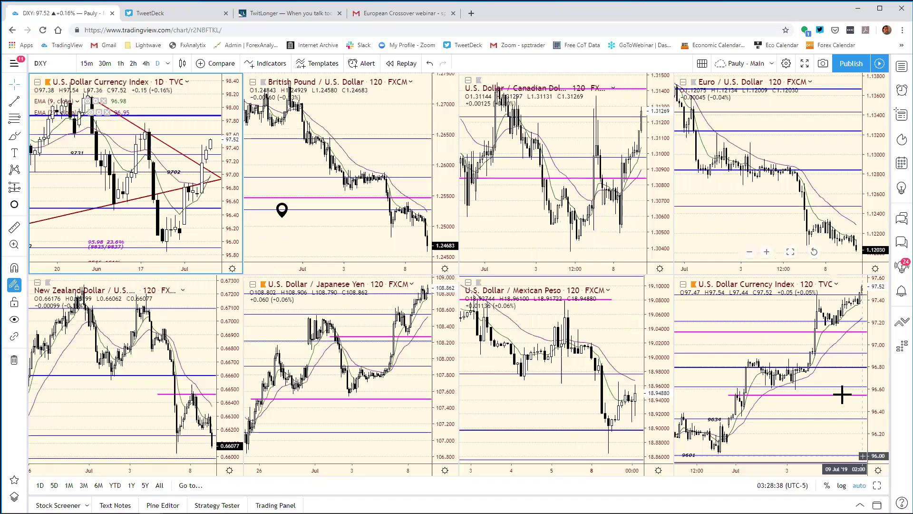
# Maximize the bottom-right 2-hour DXY chart and bring up the Excel bias chart workbook
pyautogui.click(877, 486)
pyautogui.click(877, 485)
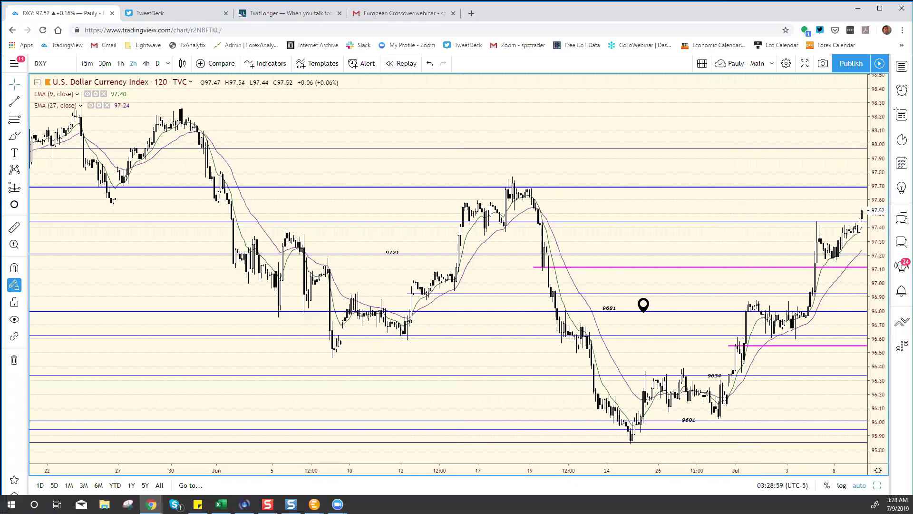
pyautogui.click(221, 504)
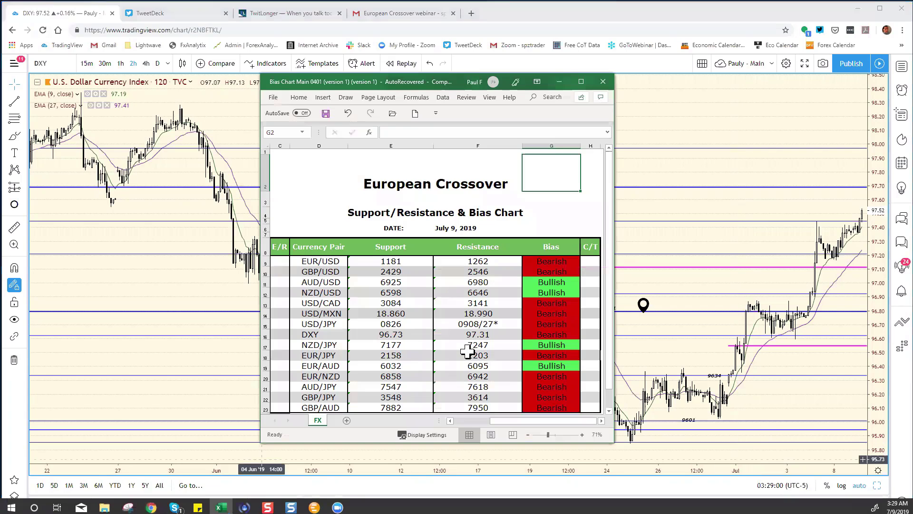
# Change the DXY resistance in F16 to 97.64
pyautogui.click(492, 335)
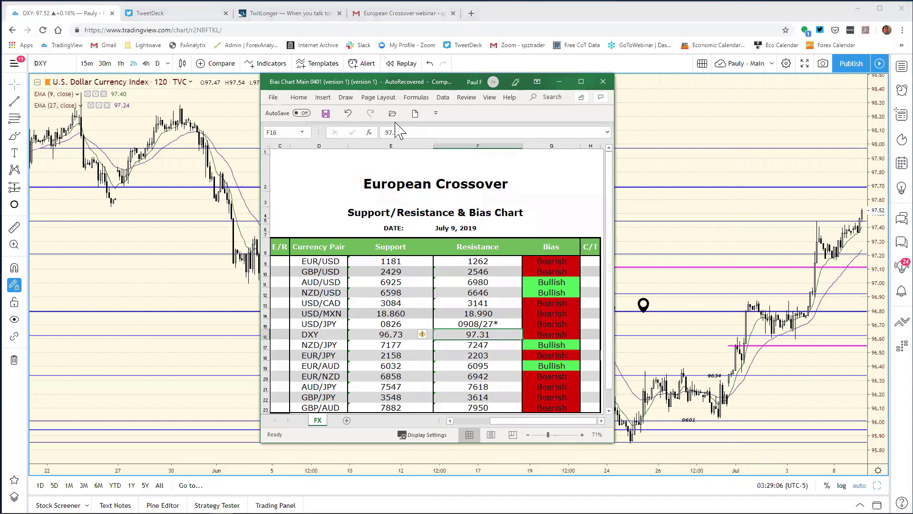
pyautogui.press('F2')
pyautogui.press('BackSpace')
pyautogui.press('BackSpace')
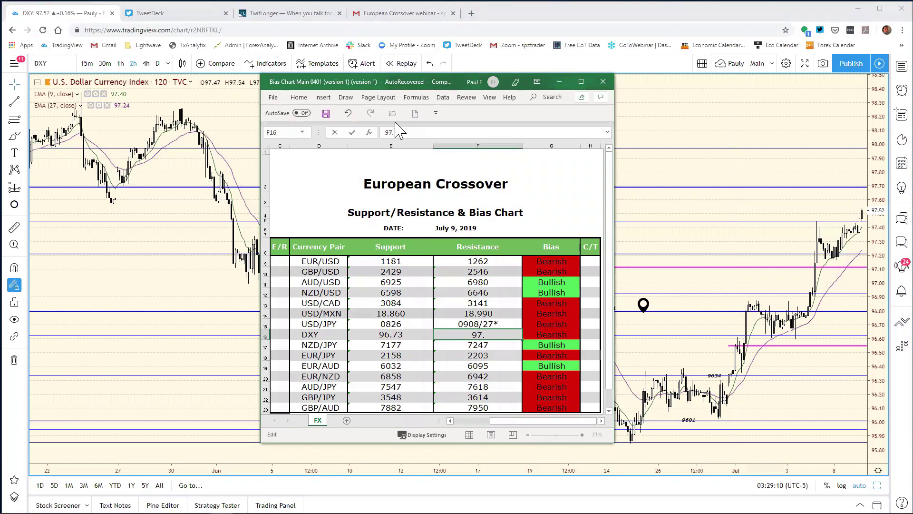
pyautogui.write('64')
pyautogui.press('Return')
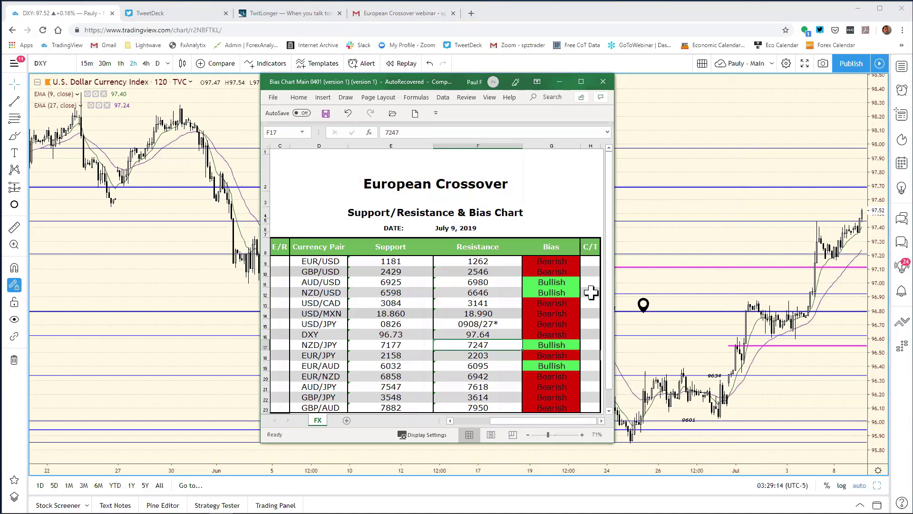
# Set the DXY bias in G16 to Bullish from the dropdown
pyautogui.click(550, 331)
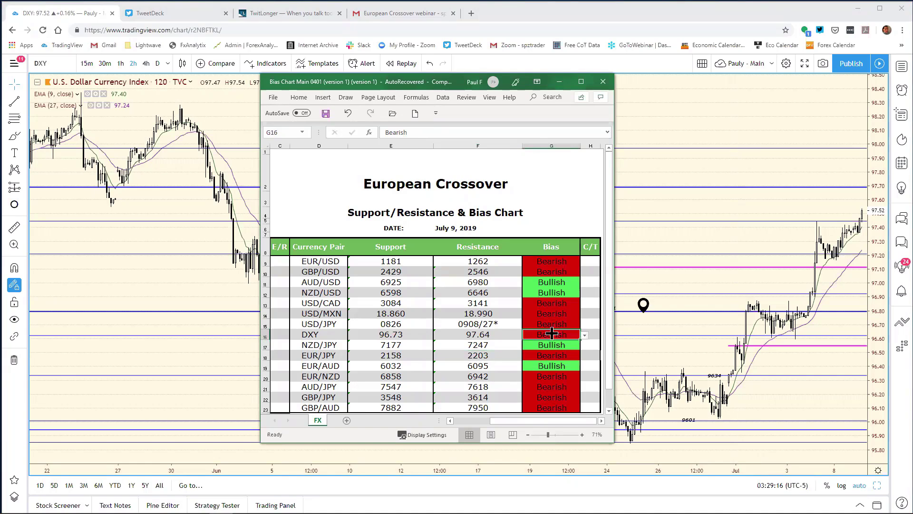
pyautogui.click(585, 336)
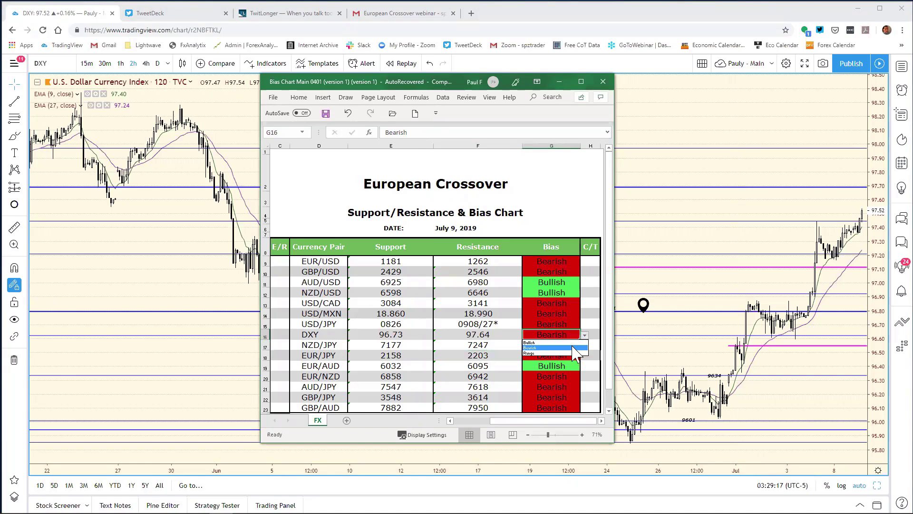
pyautogui.click(571, 342)
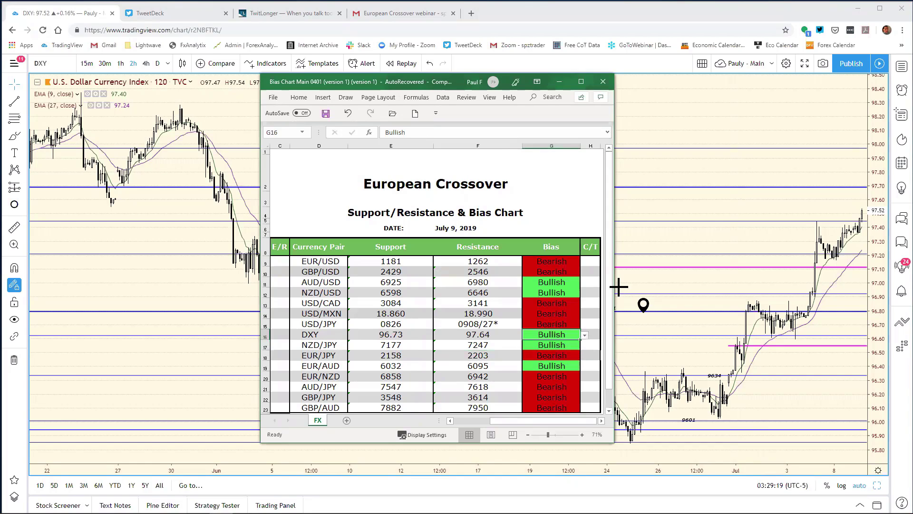
pyautogui.click(828, 239)
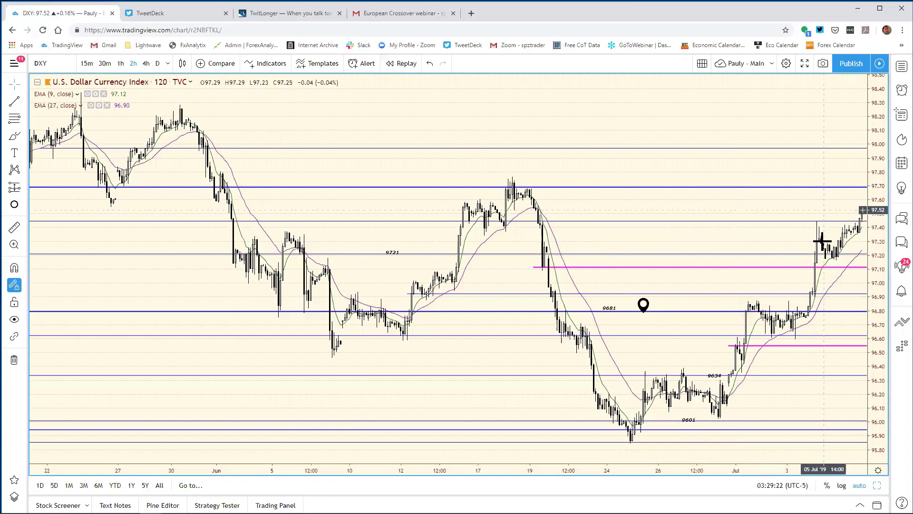
# Move the upper magenta ray on the DXY 2-hour chart up to about 97.28
pyautogui.click(564, 269)
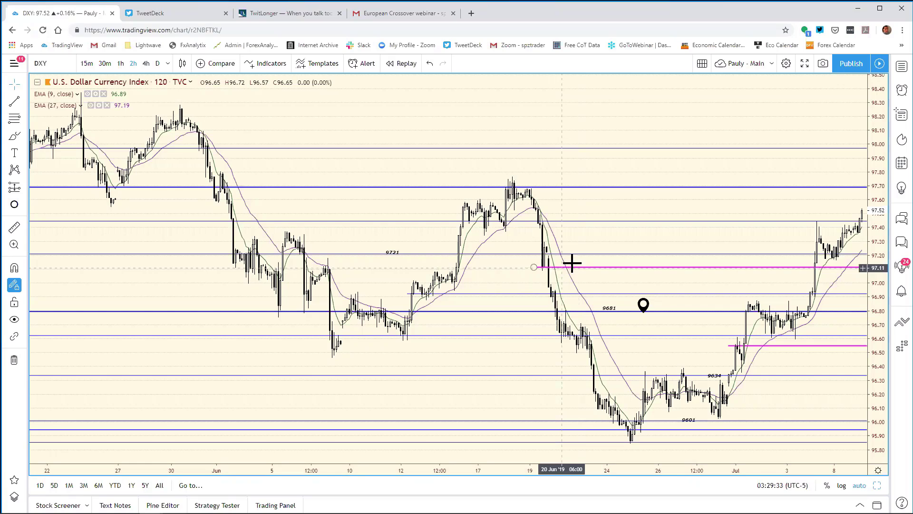
pyautogui.click(572, 262)
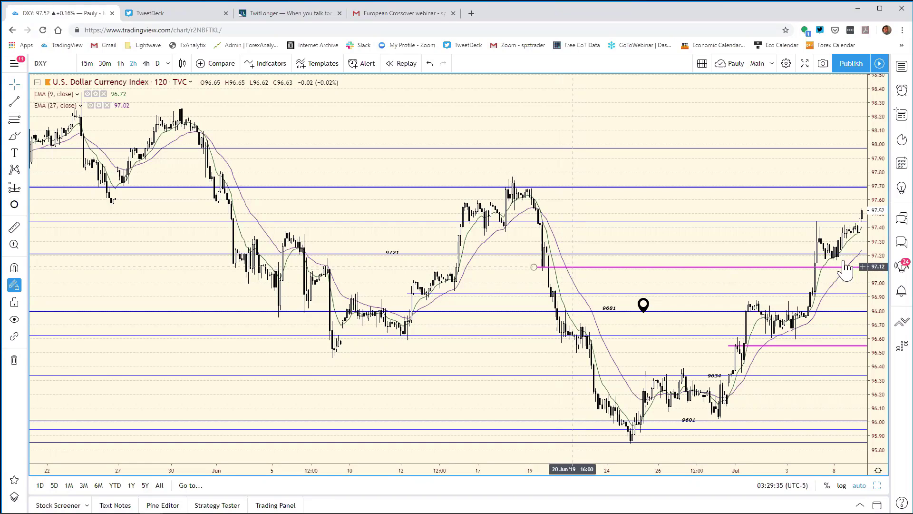
pyautogui.moveTo(850, 265); pyautogui.dragTo(857, 253)
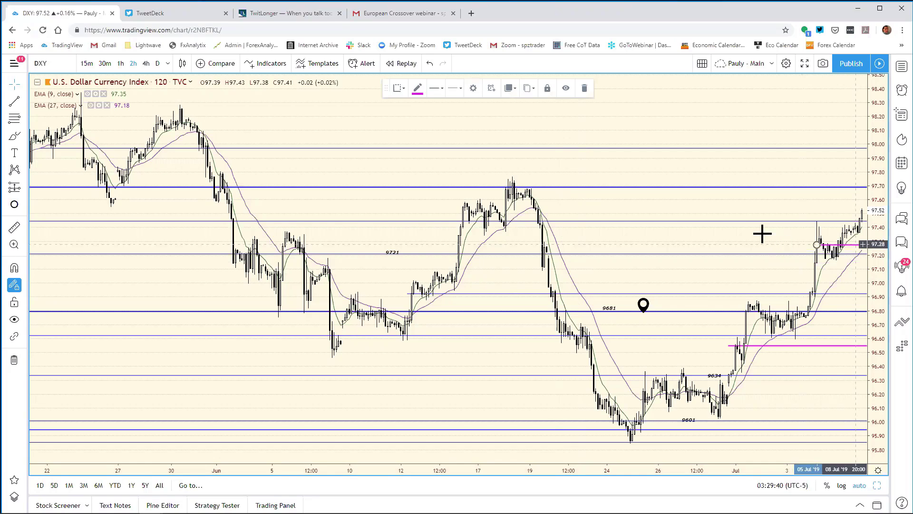
pyautogui.click(732, 283)
pyautogui.moveTo(447, 453)
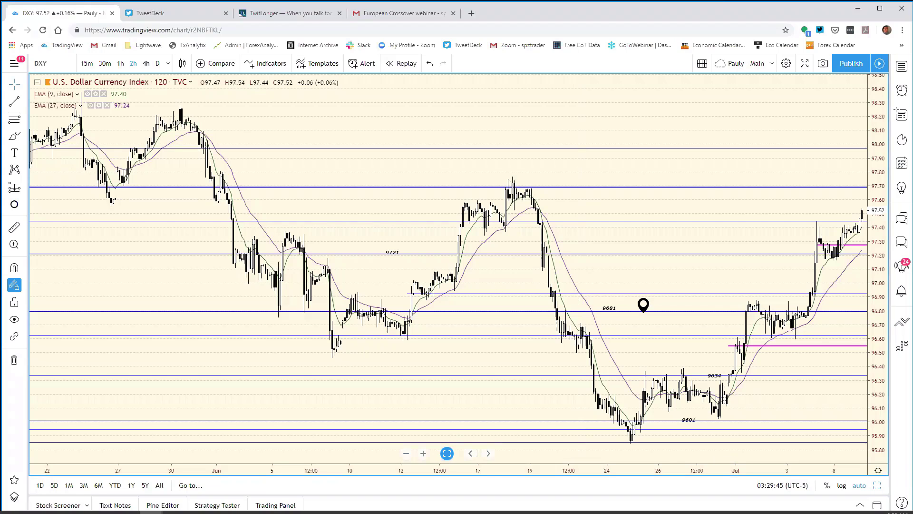
# Change the DXY support in E16 from 96.73 to 97.2
pyautogui.click(271, 462)
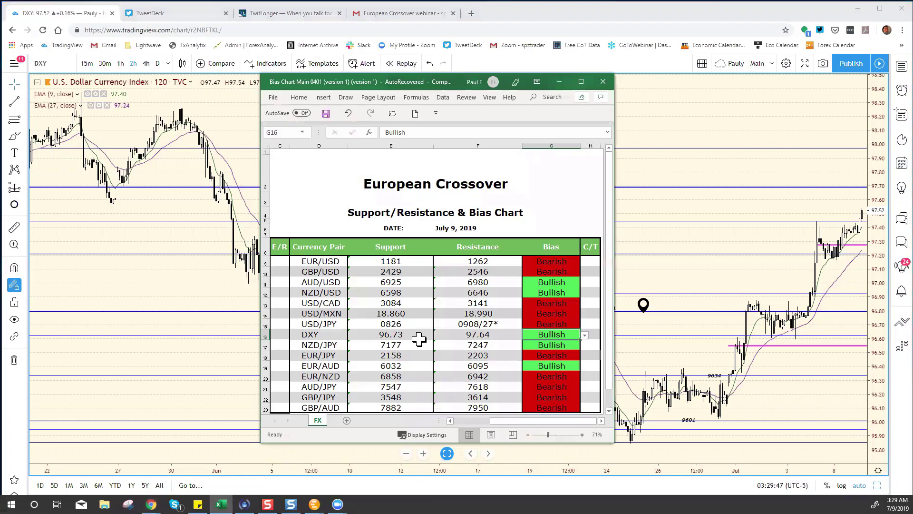
pyautogui.click(419, 338)
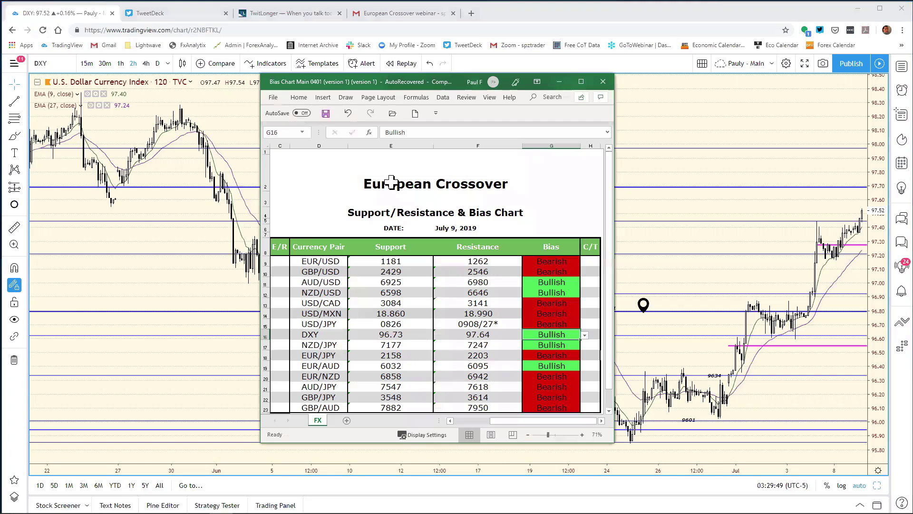
pyautogui.click(409, 133)
pyautogui.press('BackSpace')
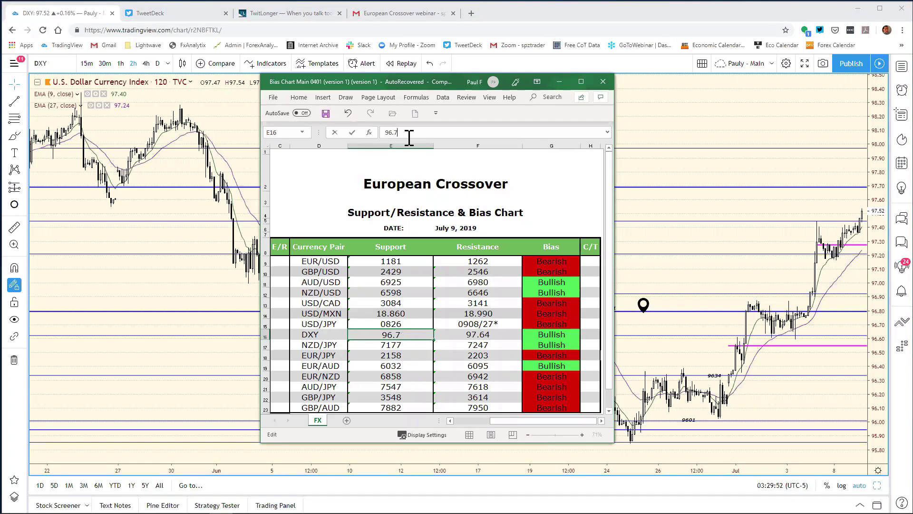
pyautogui.press('BackSpace')
pyautogui.press('BackSpace')
pyautogui.press('BackSpace')
pyautogui.write('7.2')
pyautogui.press('Return')
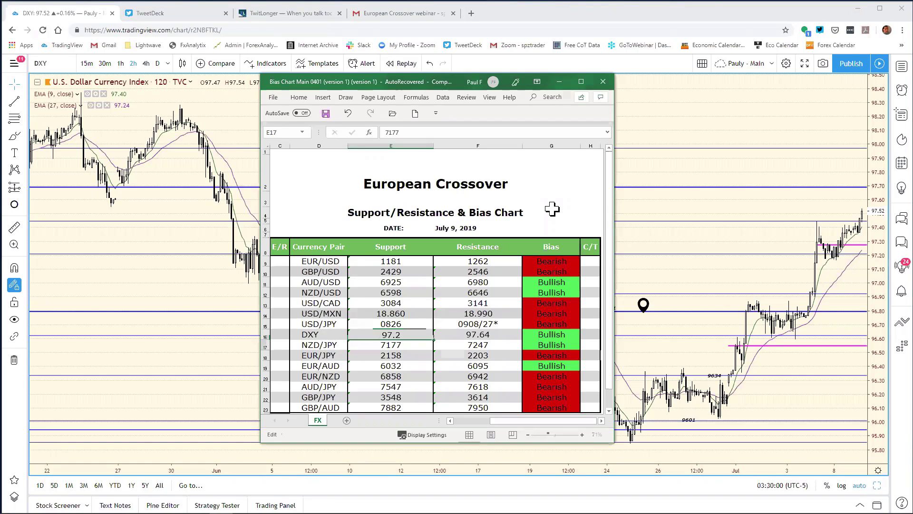
# Open the workbook's Save As option, then restore TradingView's eight-chart grid
pyautogui.click(273, 97)
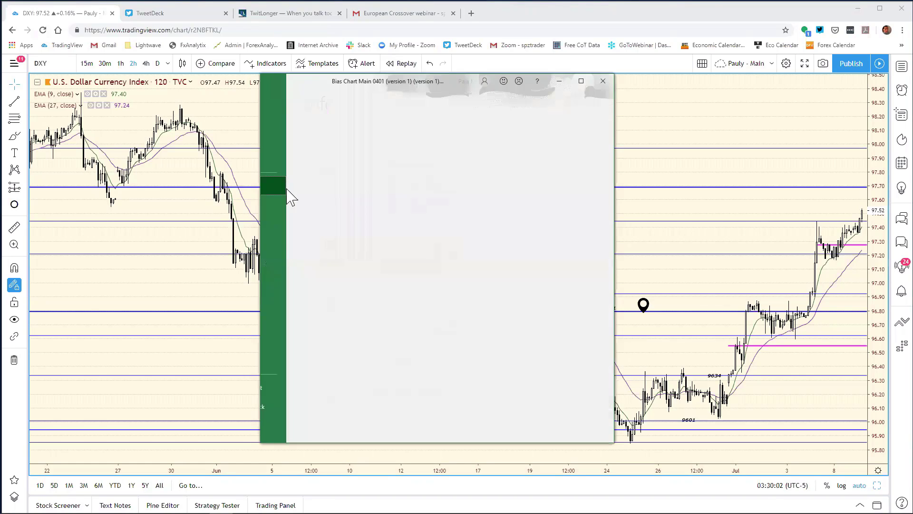
pyautogui.press('a')
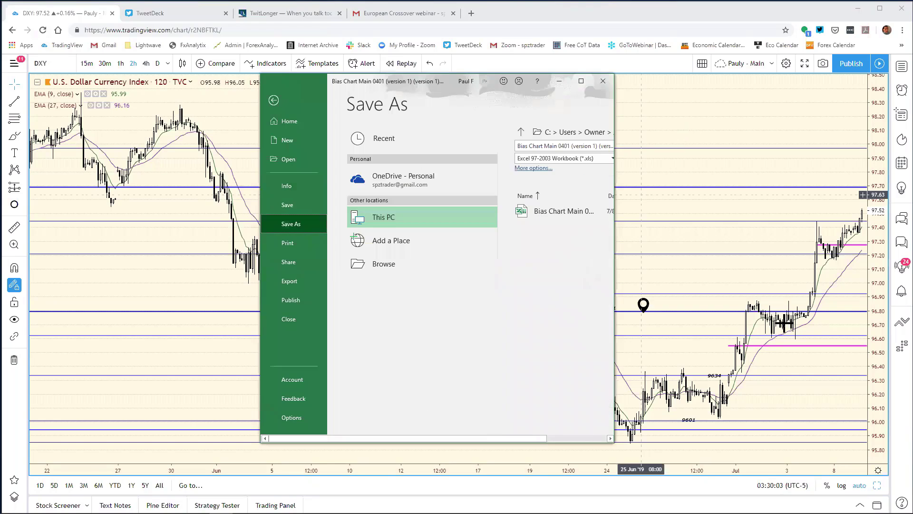
pyautogui.click(777, 402)
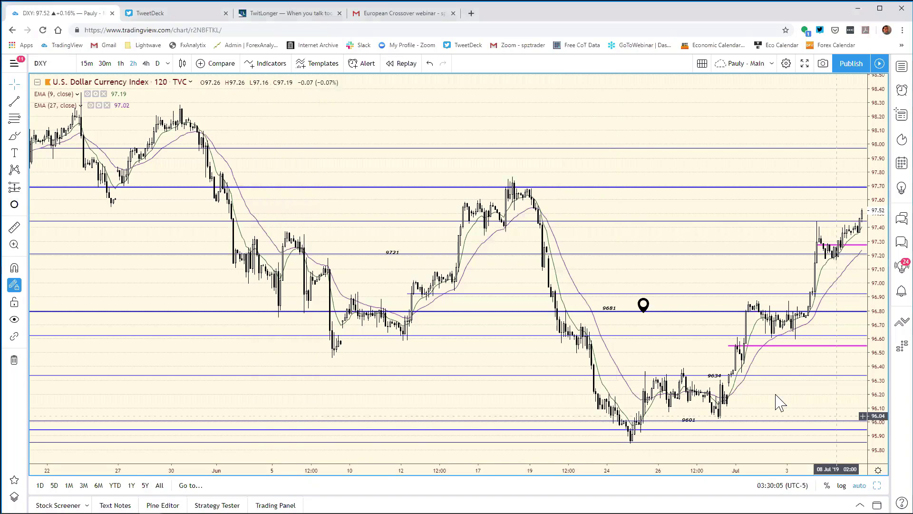
pyautogui.hotkey('alt', 'Return')
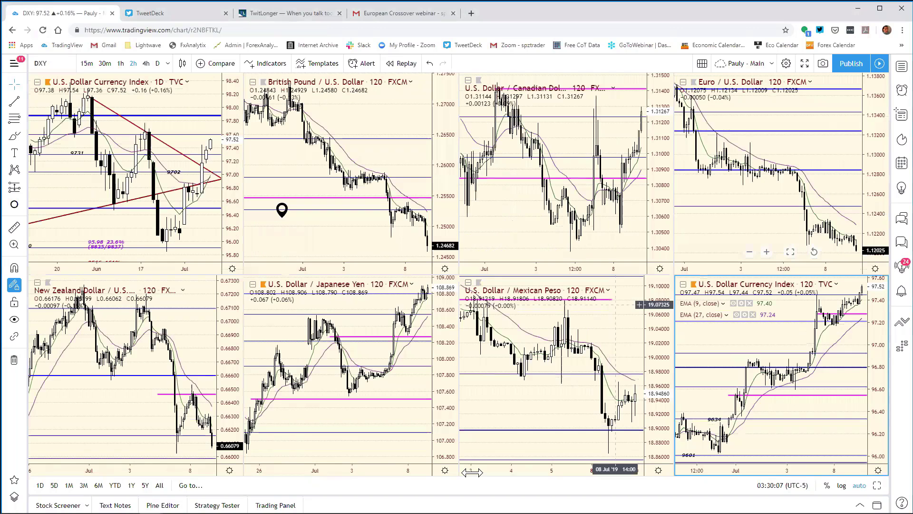
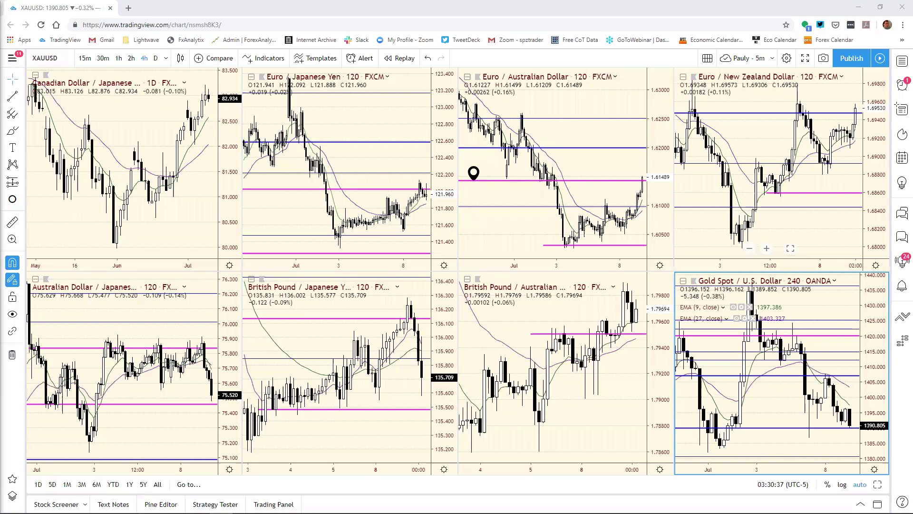
# Swap the top-left CAD/JPY pane to NZDJPY, maximize it, and zoom the daily candles to May–July
pyautogui.hotkey('alt', 'Tab')
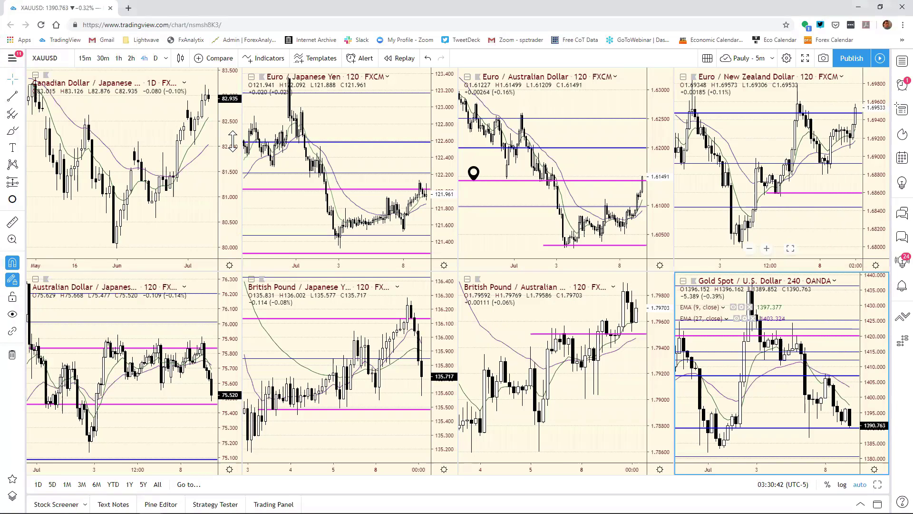
pyautogui.click(233, 140)
pyautogui.write('N')
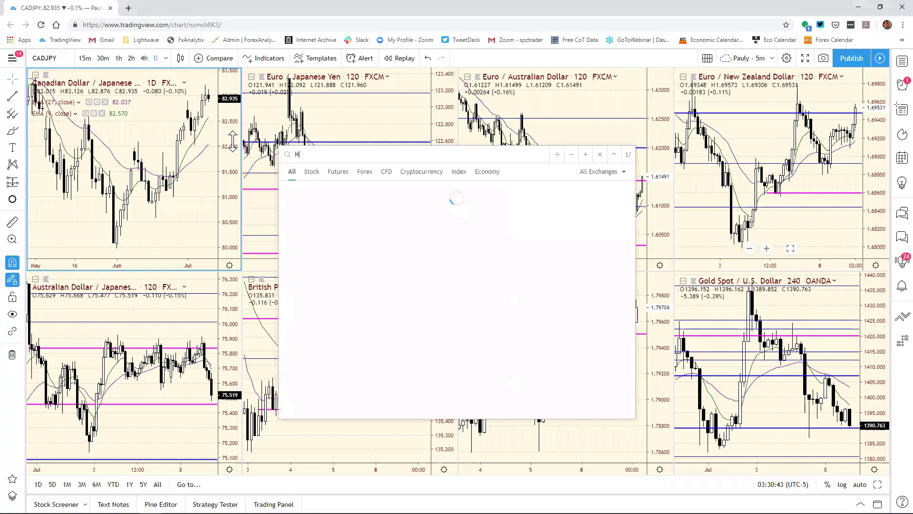
pyautogui.write('ZDJPY')
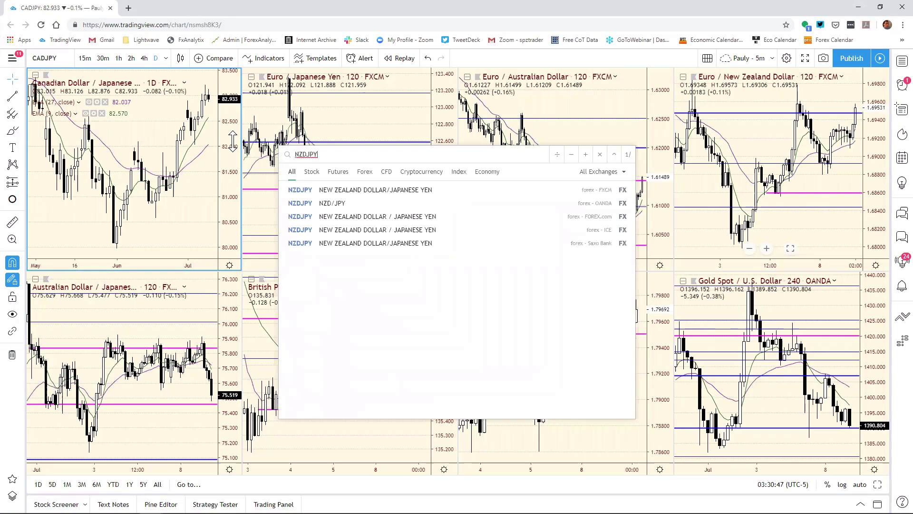
pyautogui.press('Return')
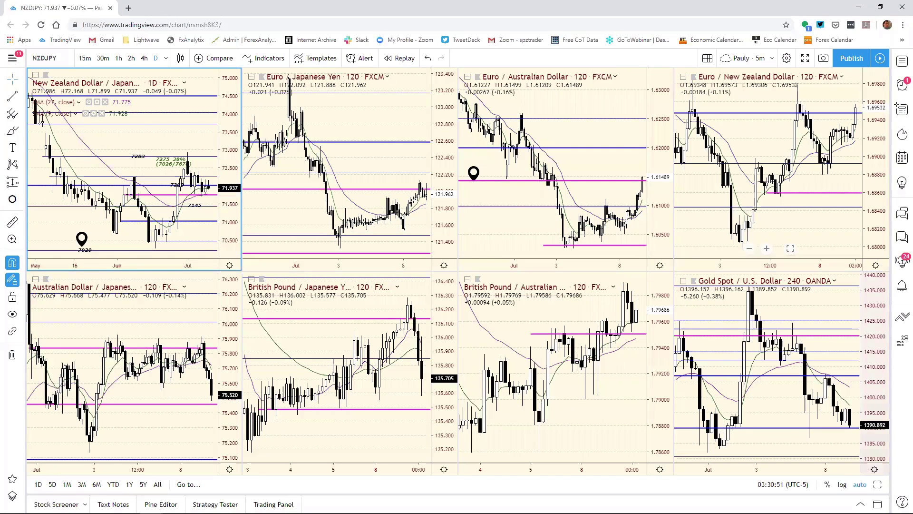
pyautogui.hotkey('alt', 'Return')
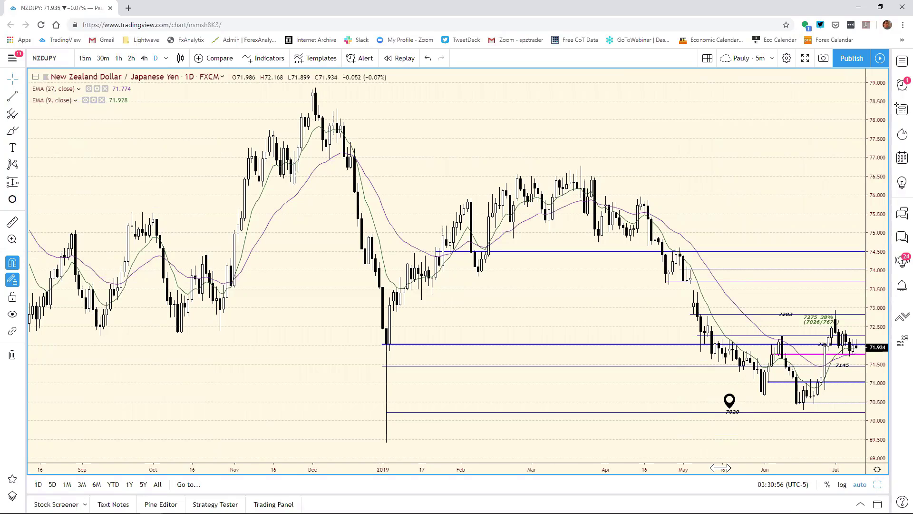
pyautogui.moveTo(721, 468); pyautogui.dragTo(436, 452)
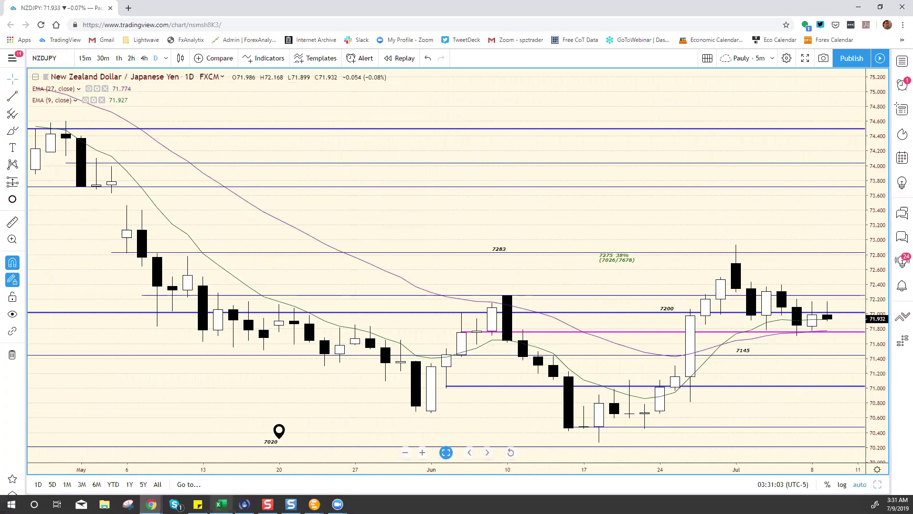
pyautogui.click(221, 504)
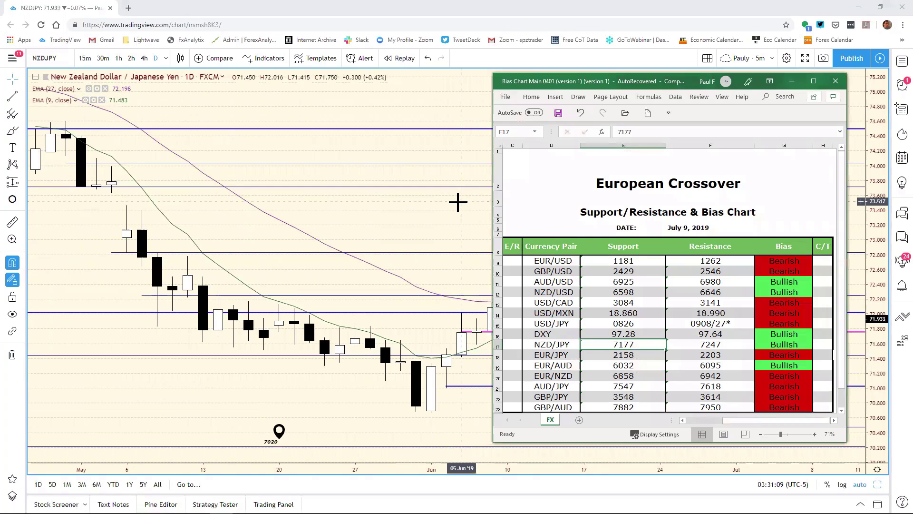
pyautogui.hotkey('alt', 'Tab')
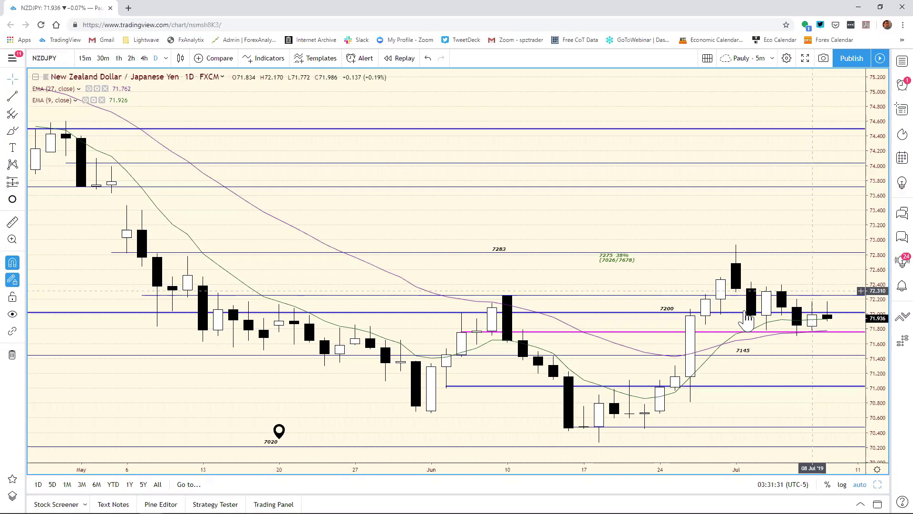
# Change the NZD/JPY resistance in the bias chart from 7247 to 7231
pyautogui.moveTo(585, 513)
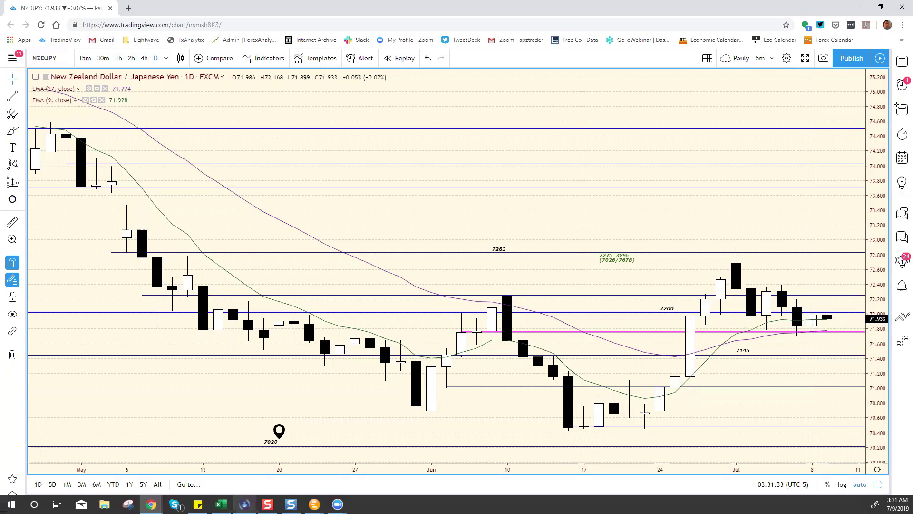
pyautogui.click(221, 504)
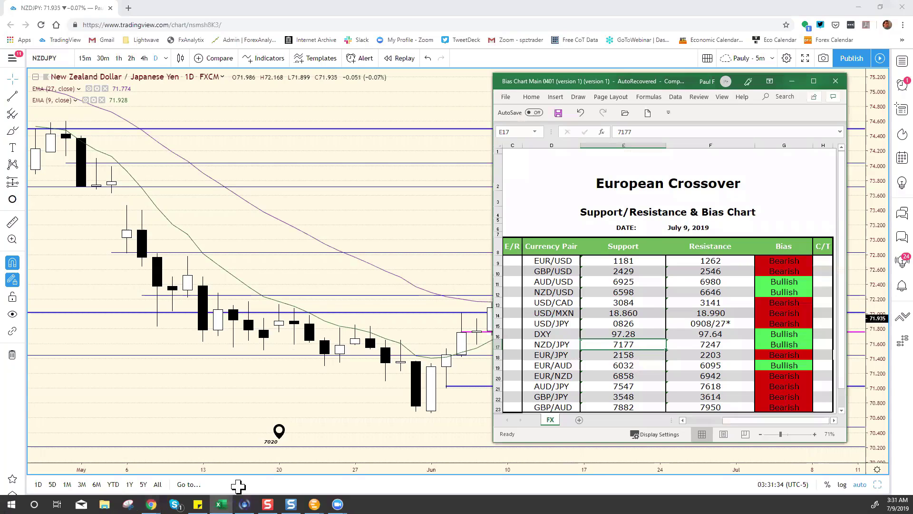
pyautogui.click(716, 343)
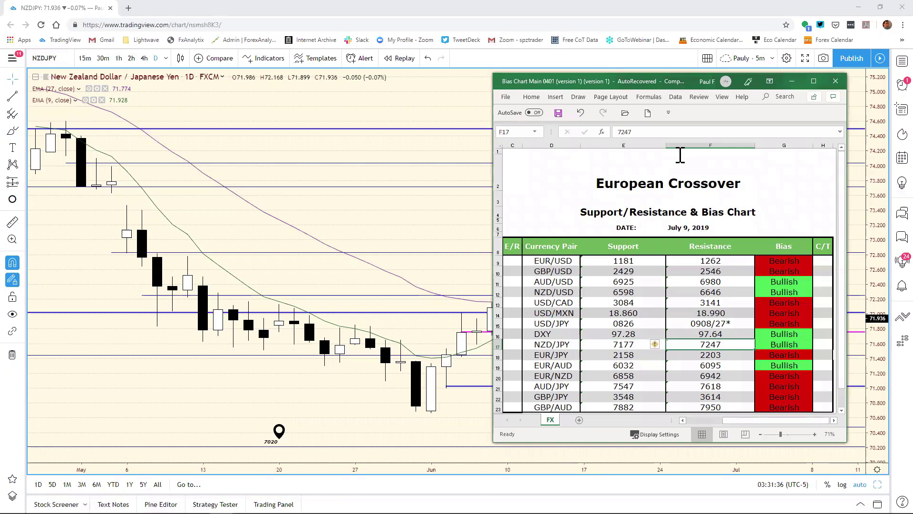
pyautogui.click(638, 131)
pyautogui.press('BackSpace')
pyautogui.press('BackSpace')
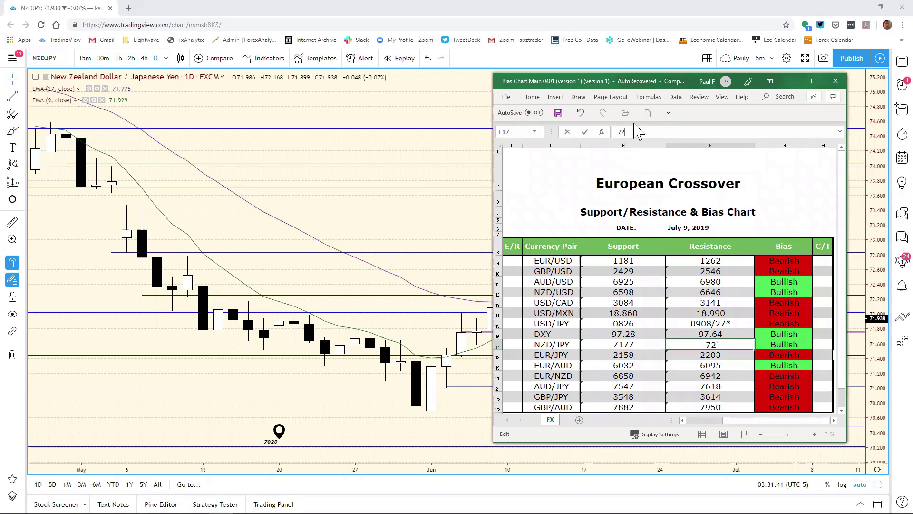
pyautogui.write('31')
pyautogui.press('Return')
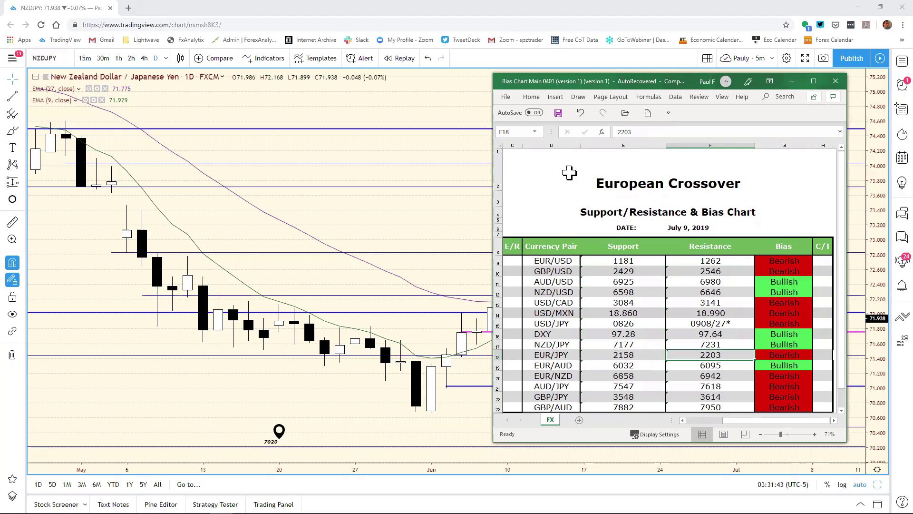
# Nudge the NZD/JPY magenta line up to about 71.75, between the 7200 and 7145 levels
pyautogui.click(499, 171)
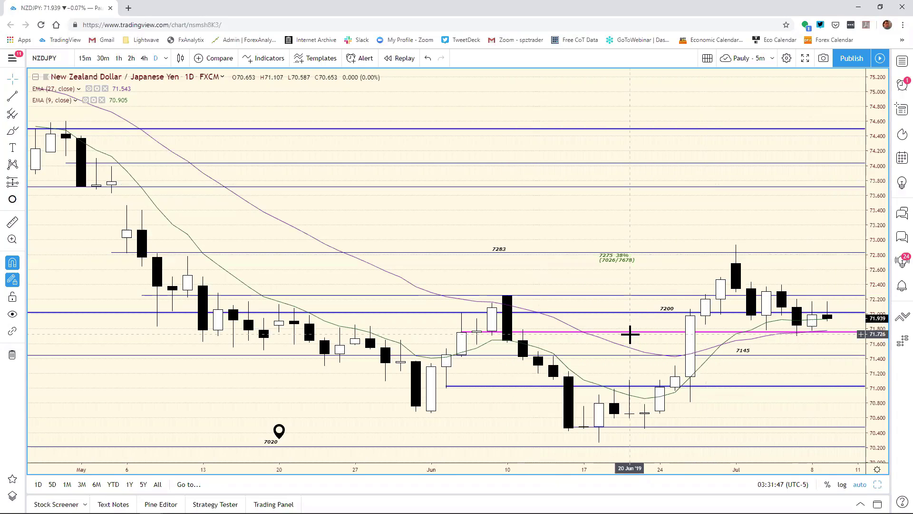
pyautogui.click(633, 331)
pyautogui.moveTo(633, 332); pyautogui.dragTo(633, 331)
pyautogui.click(636, 328)
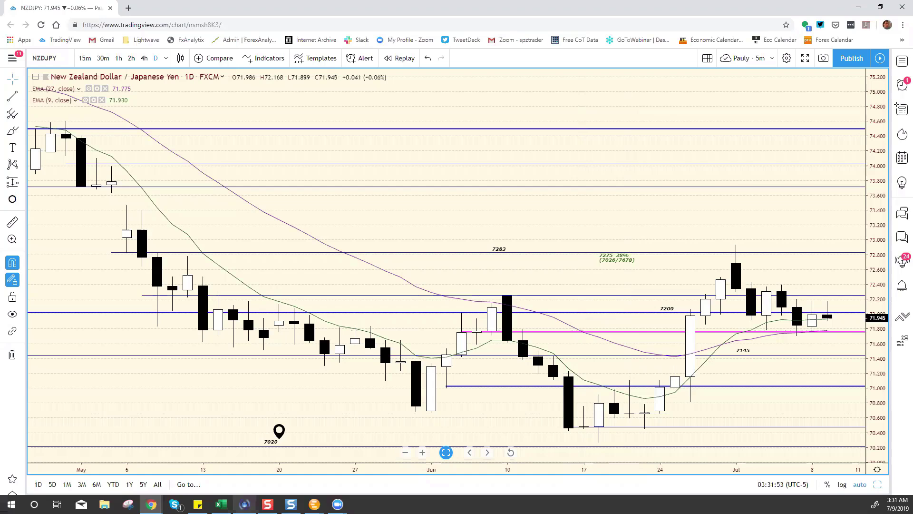
pyautogui.click(245, 503)
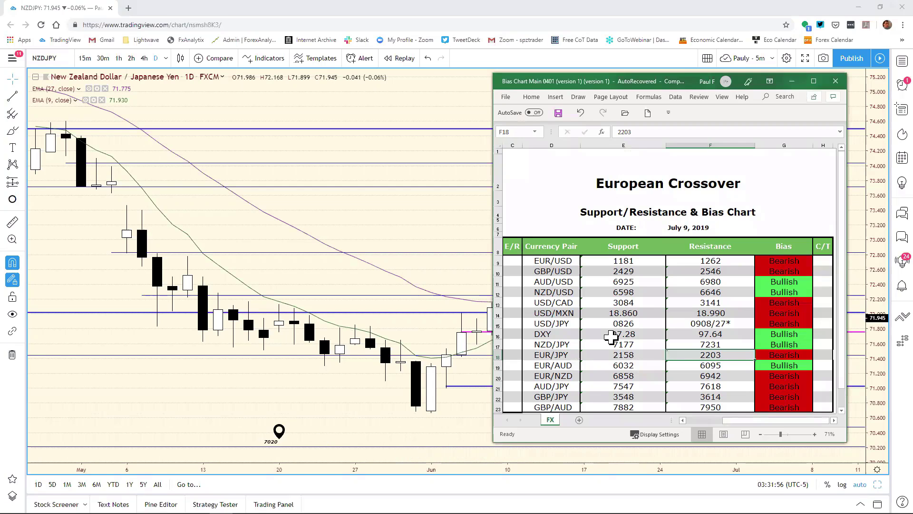
pyautogui.click(492, 155)
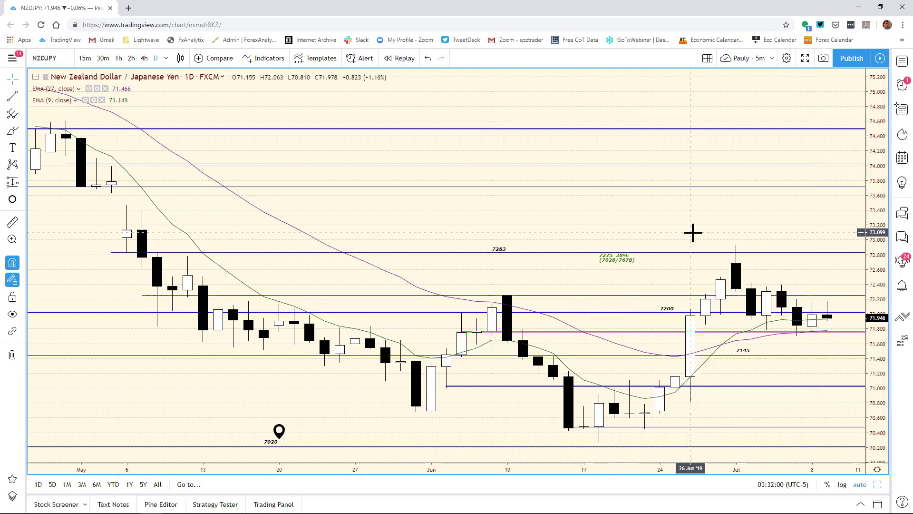
# Load EURJPY, zoom out, and maximize its 120-minute chart from the eight-chart grid
pyautogui.write('EURJPY')
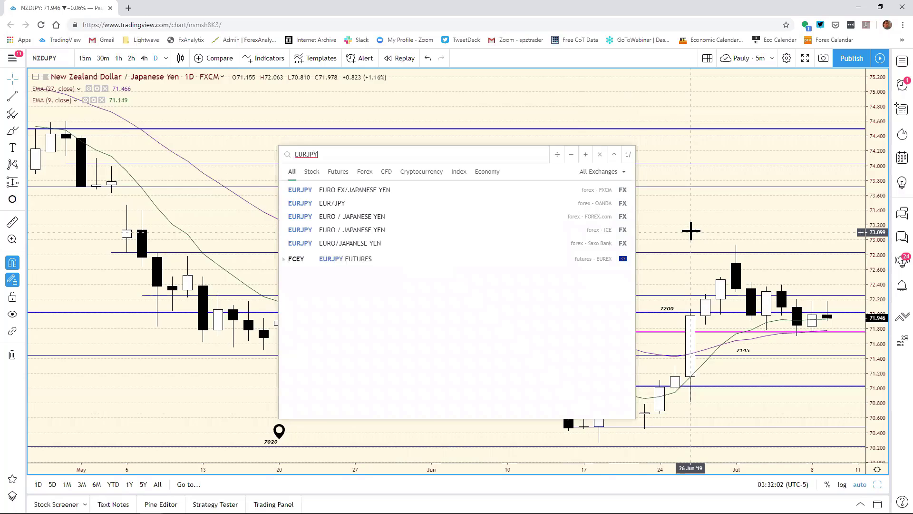
pyautogui.press('Return')
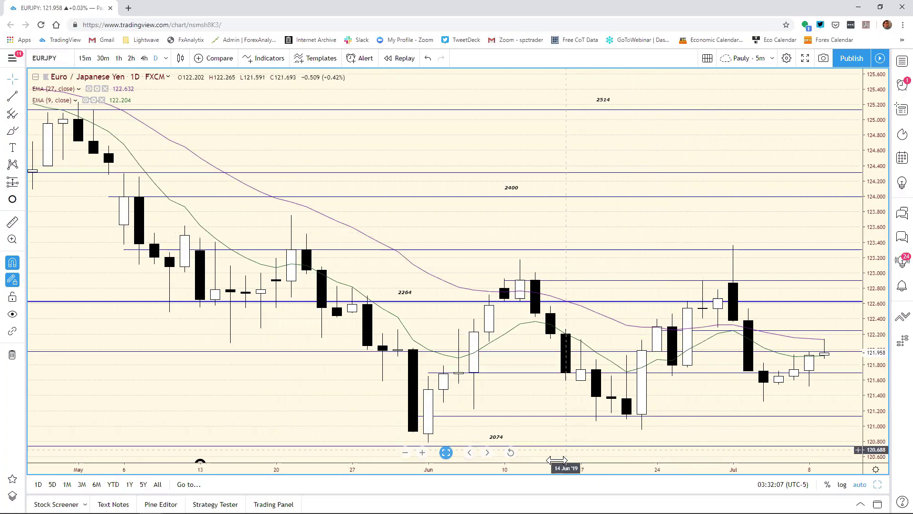
pyautogui.scroll(-3, 643, 461)
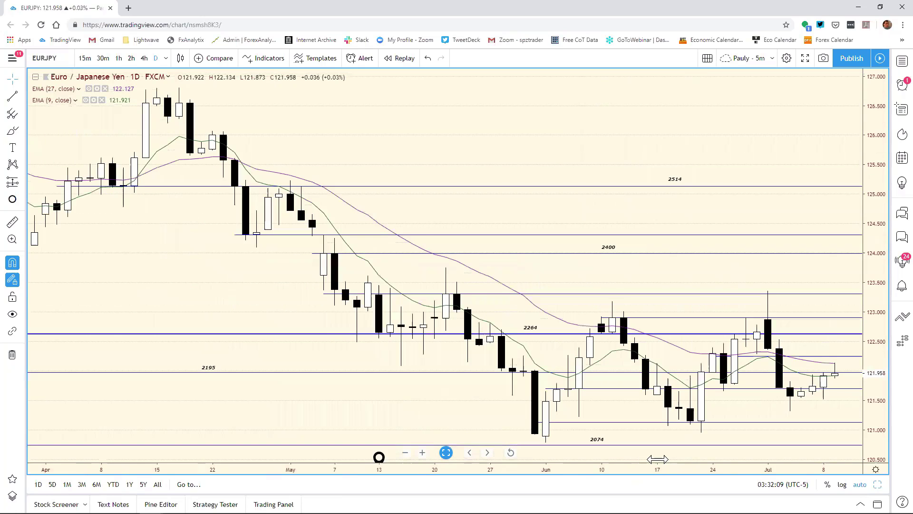
pyautogui.scroll(-1, 702, 456)
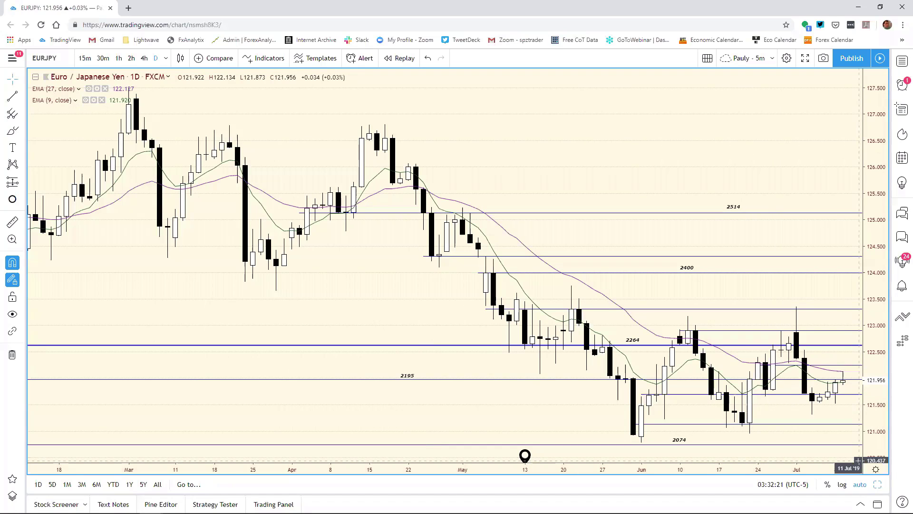
pyautogui.hotkey('alt', 'Return')
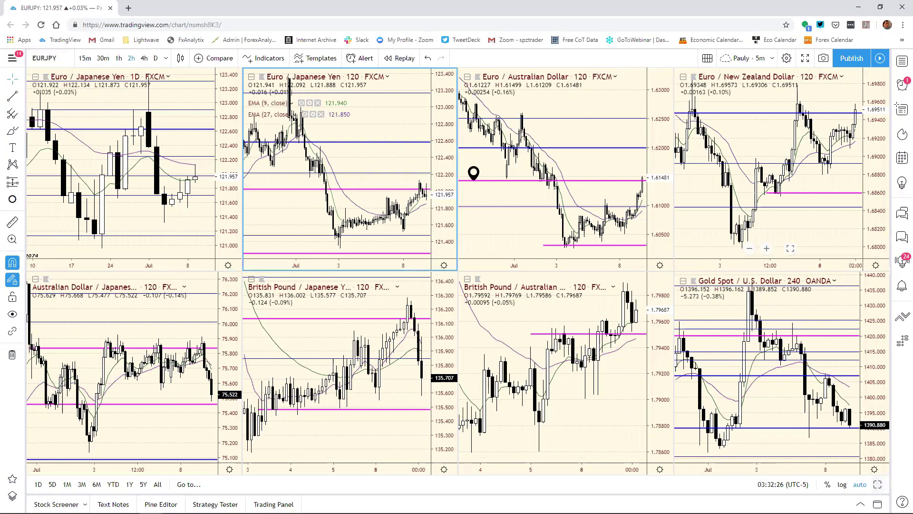
pyautogui.click(877, 484)
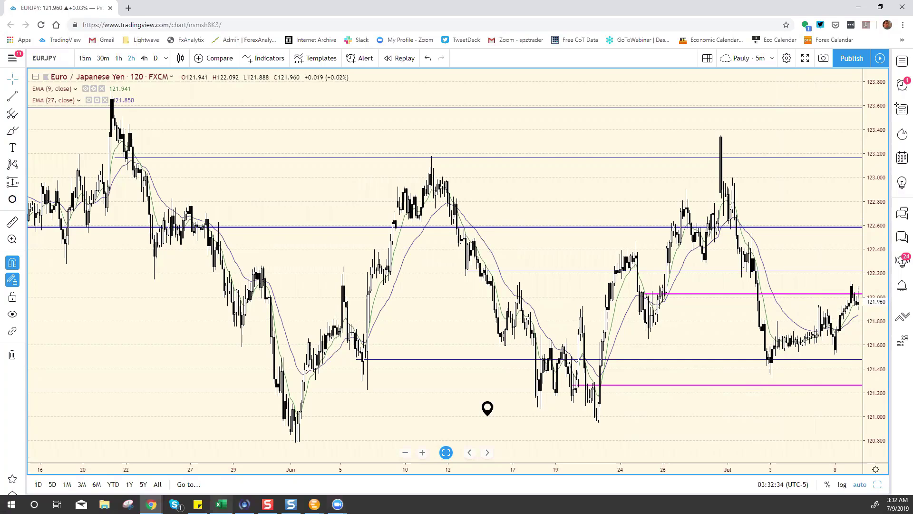
# Raise the upper EUR/JPY magenta line to about 122.11
pyautogui.hotkey('alt', 'Tab')
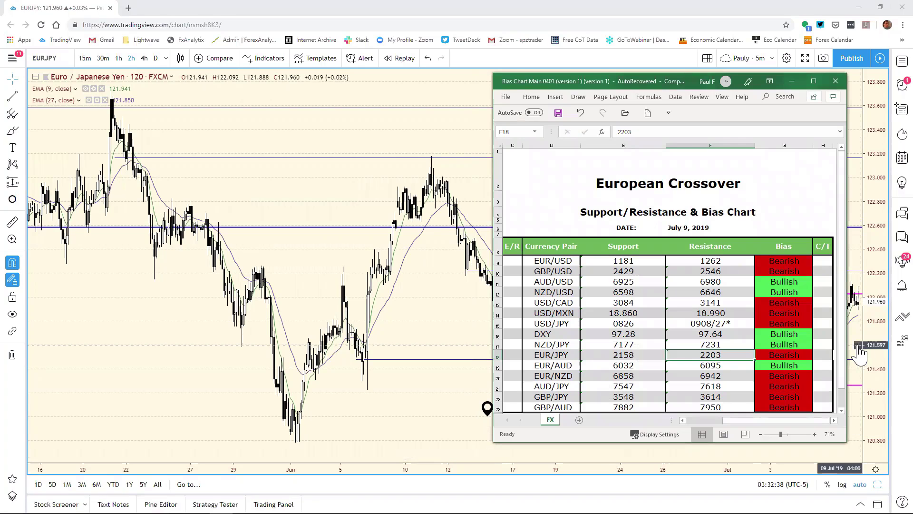
pyautogui.click(860, 354)
pyautogui.click(854, 345)
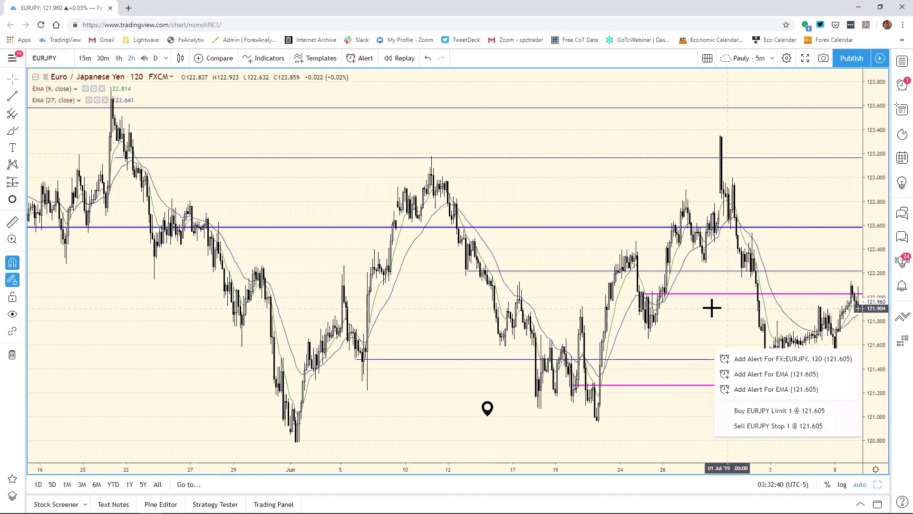
pyautogui.click(695, 302)
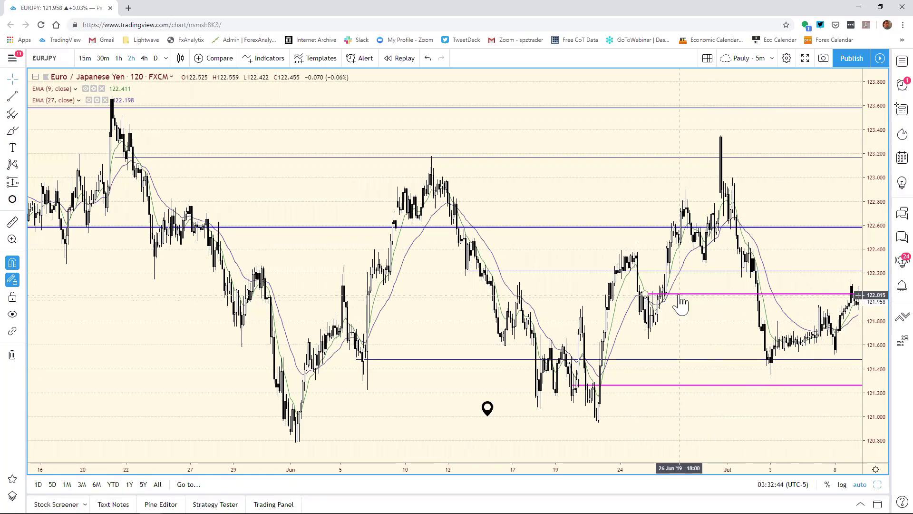
pyautogui.moveTo(679, 302); pyautogui.dragTo(639, 294)
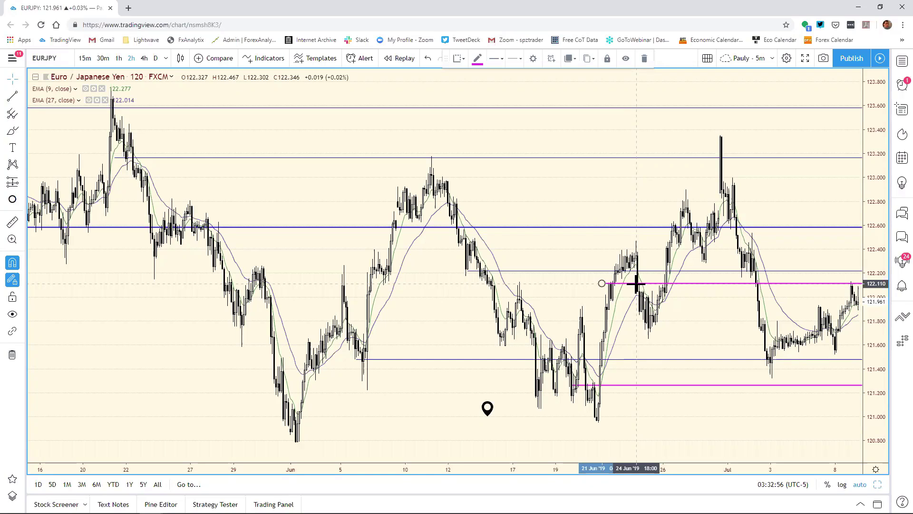
# Change the EUR/JPY resistance in the bias chart from 2203 to 2211
pyautogui.moveTo(161, 512)
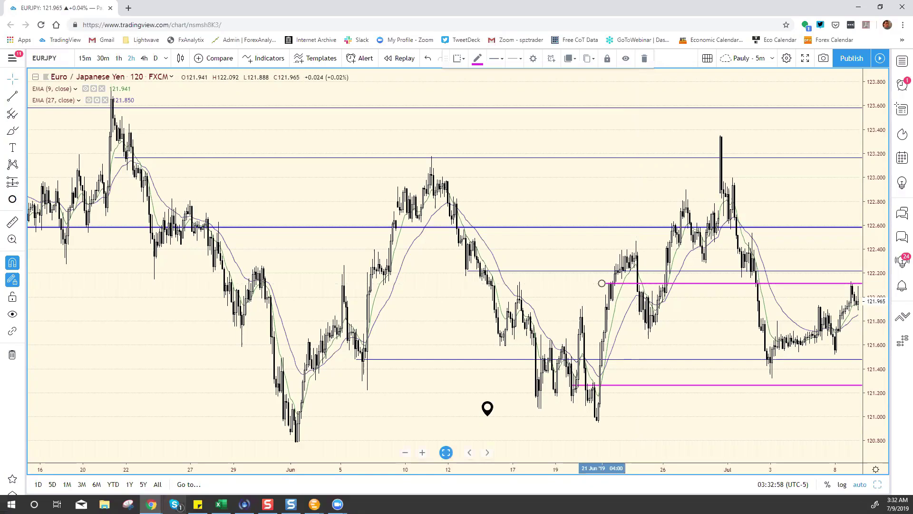
pyautogui.click(221, 504)
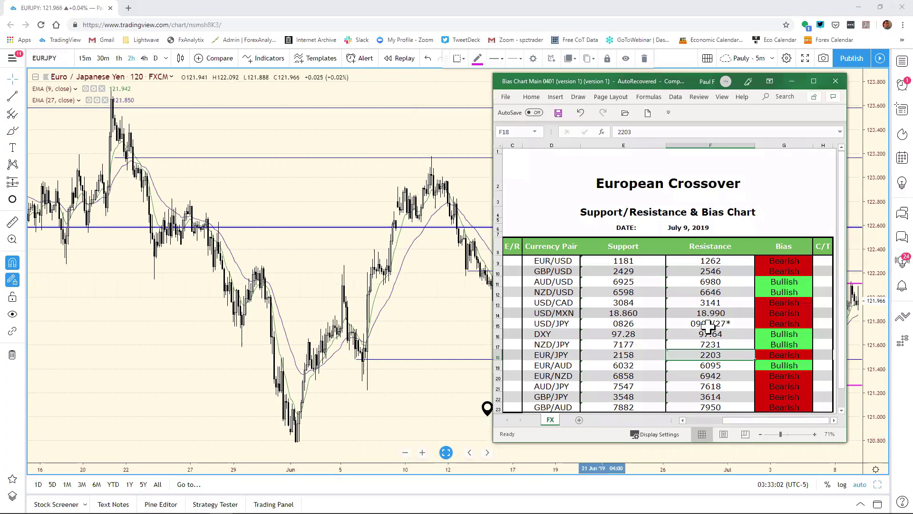
pyautogui.click(633, 134)
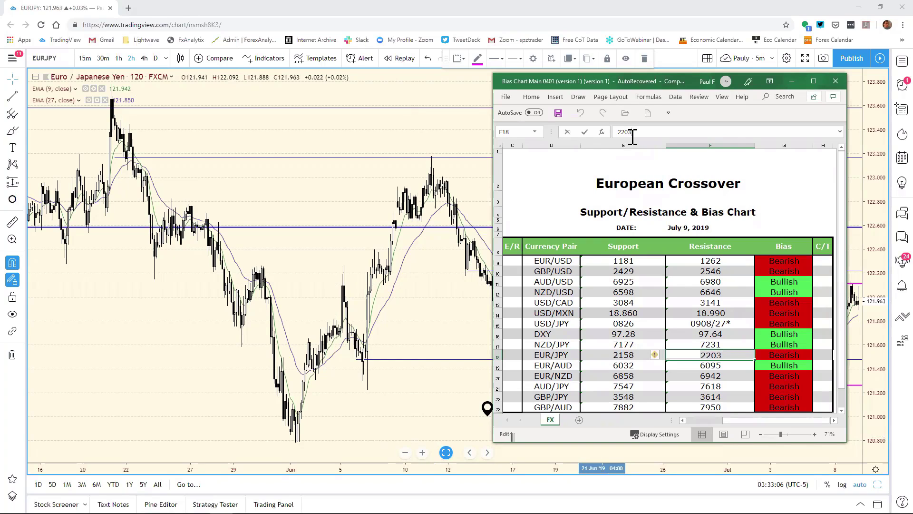
pyautogui.press('BackSpace')
pyautogui.press('BackSpace')
pyautogui.write('11')
pyautogui.press('Return')
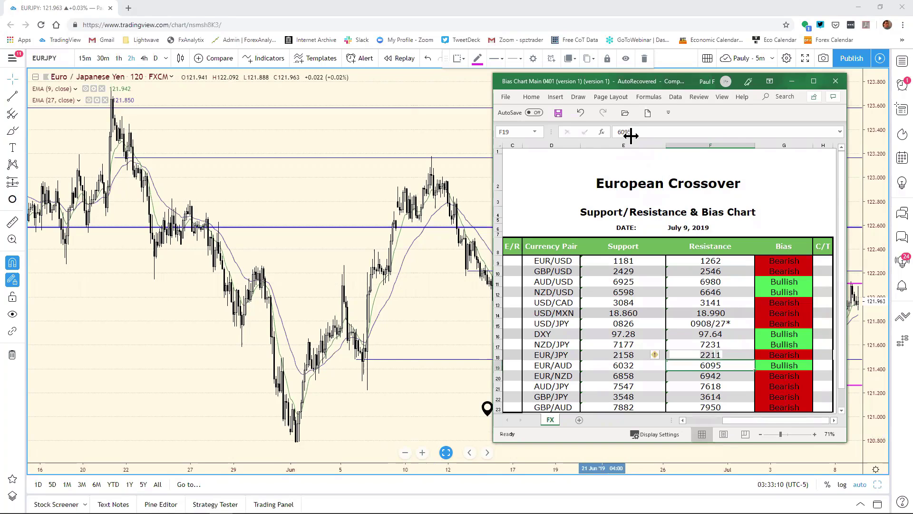
# Move the upper EUR/JPY magenta line up toward 122.27
pyautogui.click(851, 179)
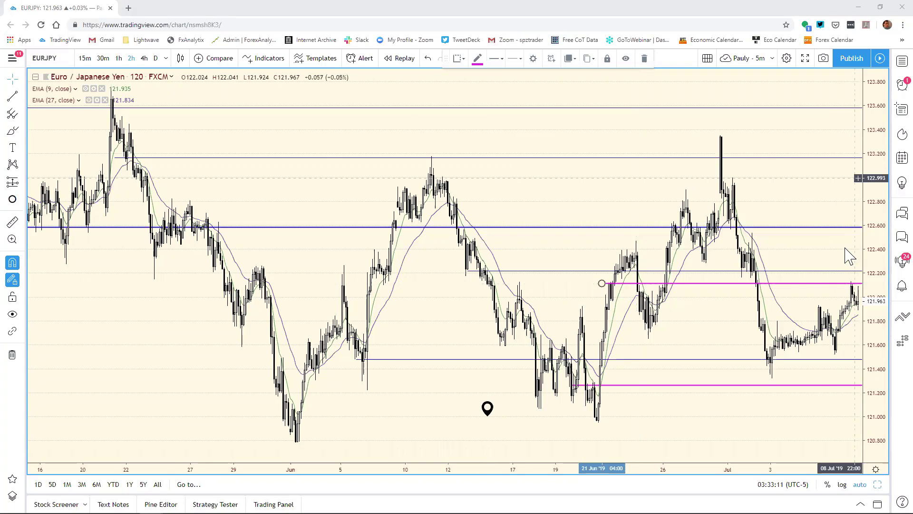
pyautogui.click(693, 320)
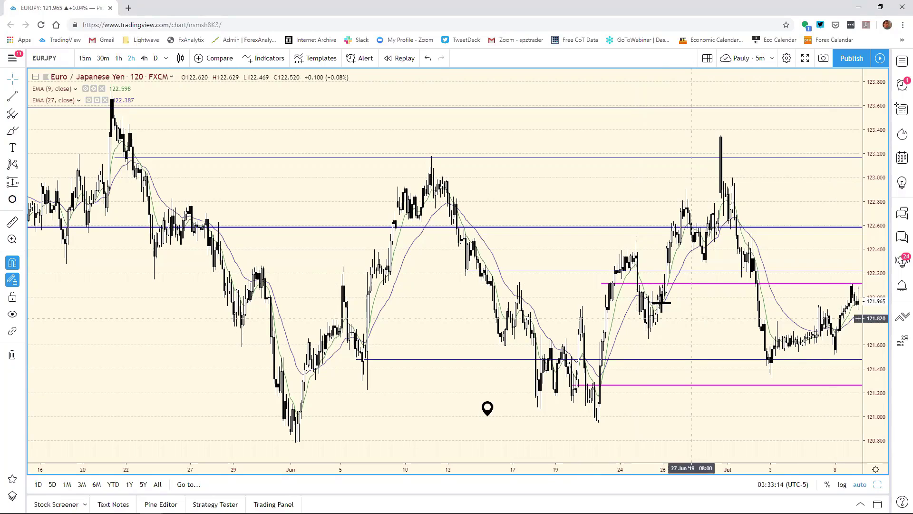
pyautogui.click(699, 284)
pyautogui.moveTo(699, 275); pyautogui.dragTo(700, 283)
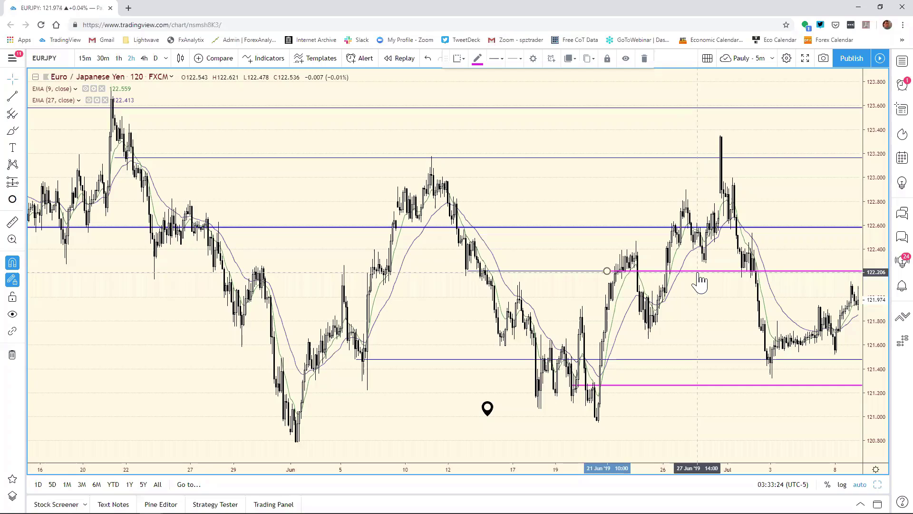
pyautogui.moveTo(700, 287); pyautogui.dragTo(706, 276)
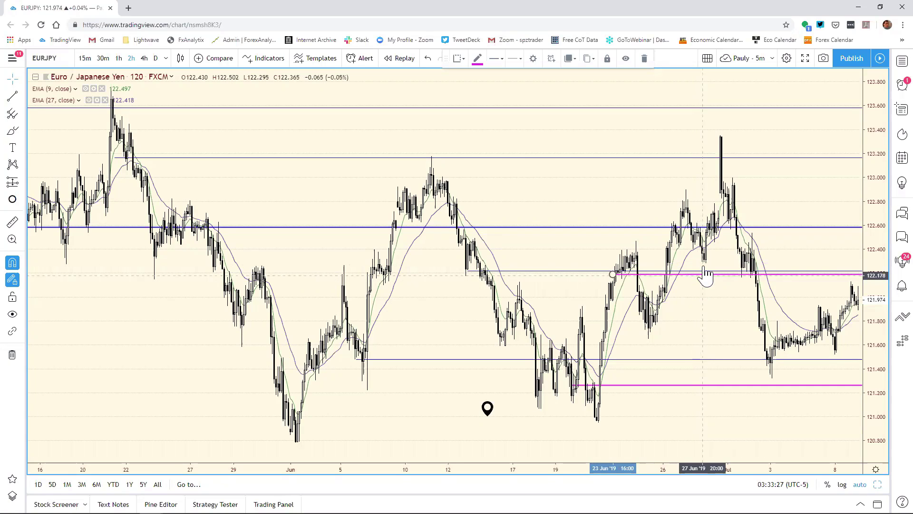
pyautogui.hotkey('ctrl', 'z')
pyautogui.click(515, 433)
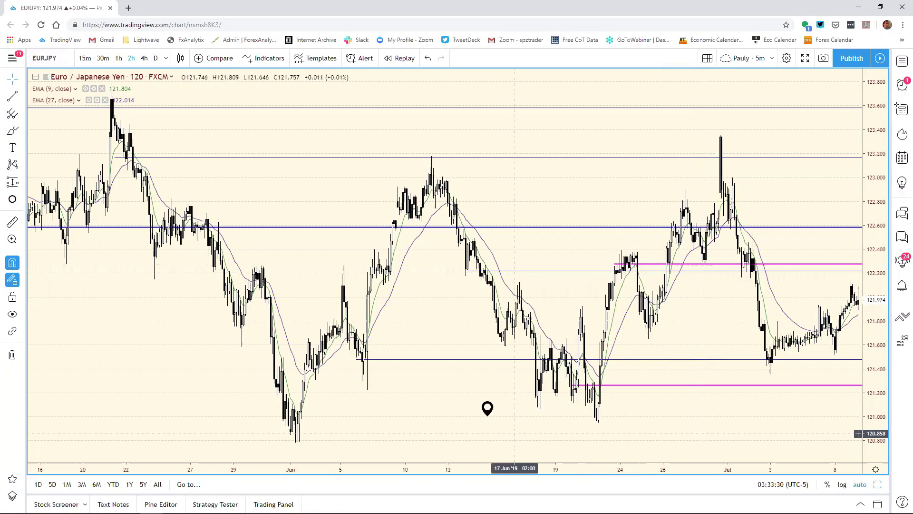
# Update the bias chart's EUR/JPY resistance to 2221
pyautogui.click(221, 504)
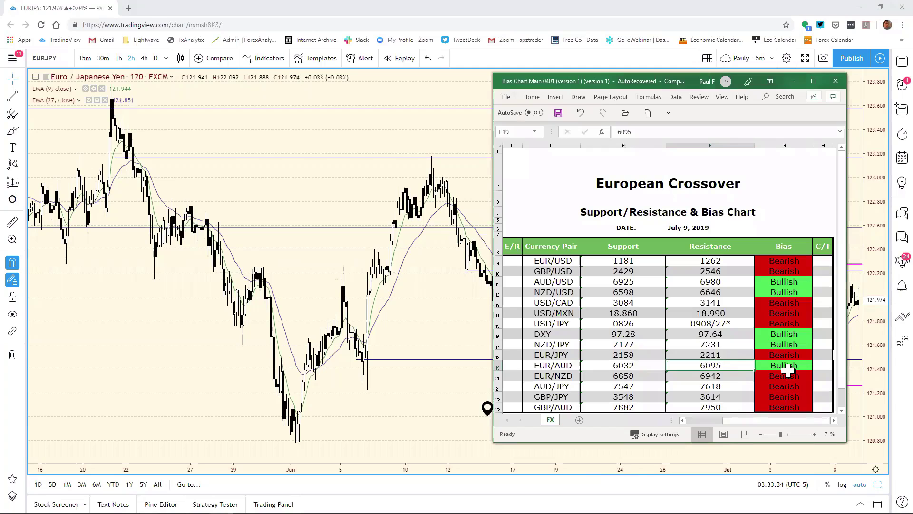
pyautogui.press('Up')
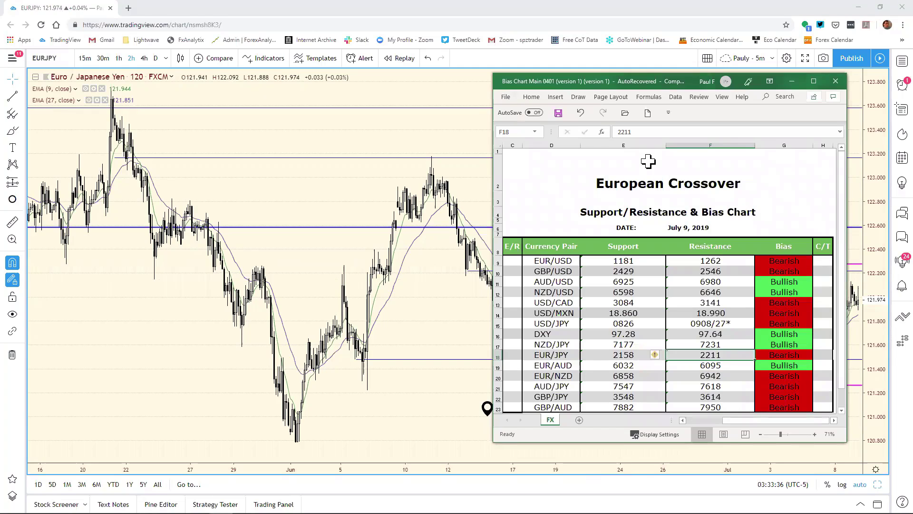
pyautogui.press('F2')
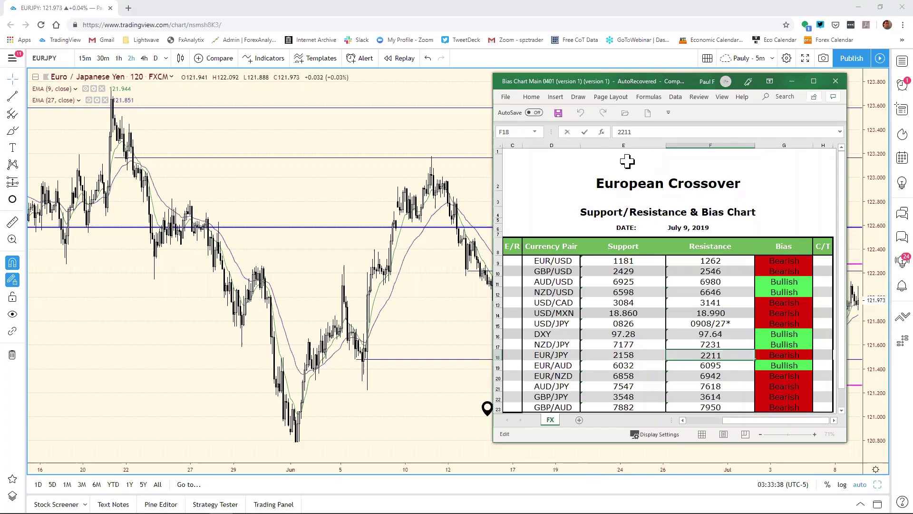
pyautogui.press('BackSpace')
pyautogui.press('BackSpace')
pyautogui.write('21')
pyautogui.press('Return')
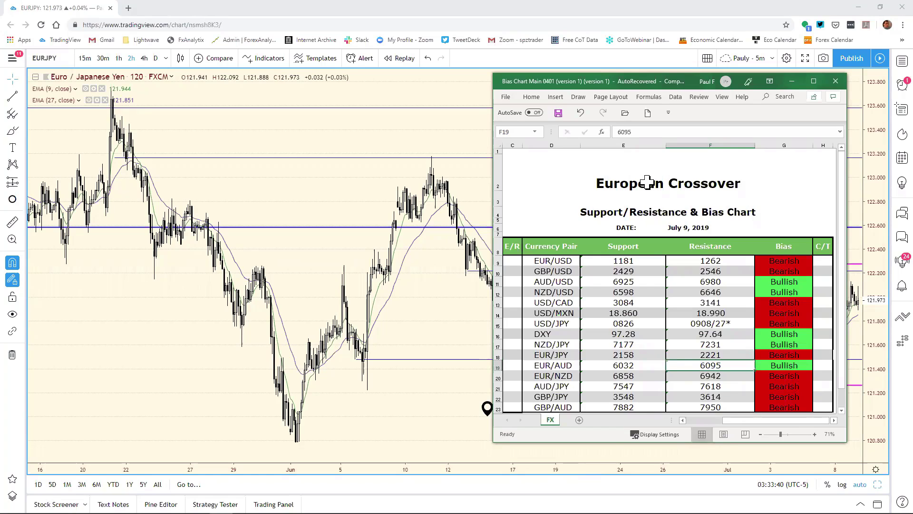
# Raise the lower EUR/JPY magenta line to about 121.65
pyautogui.click(866, 209)
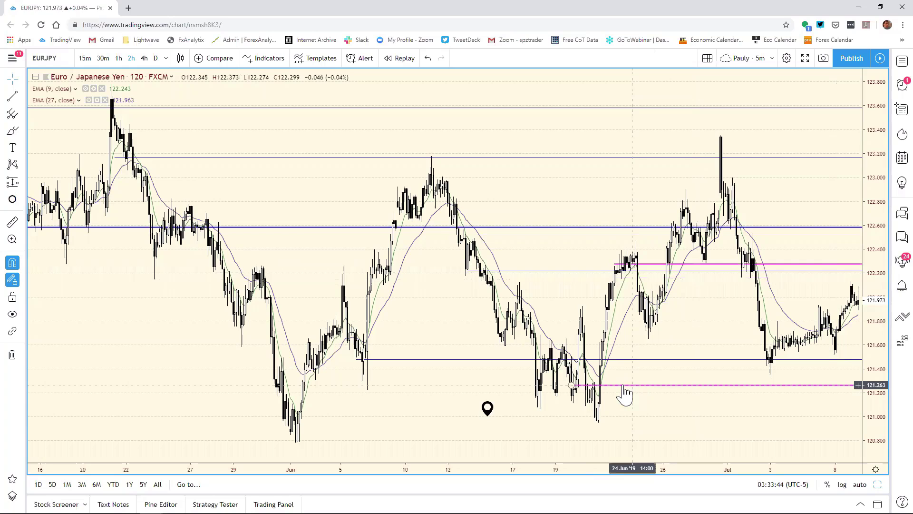
pyautogui.moveTo(636, 383); pyautogui.dragTo(827, 347)
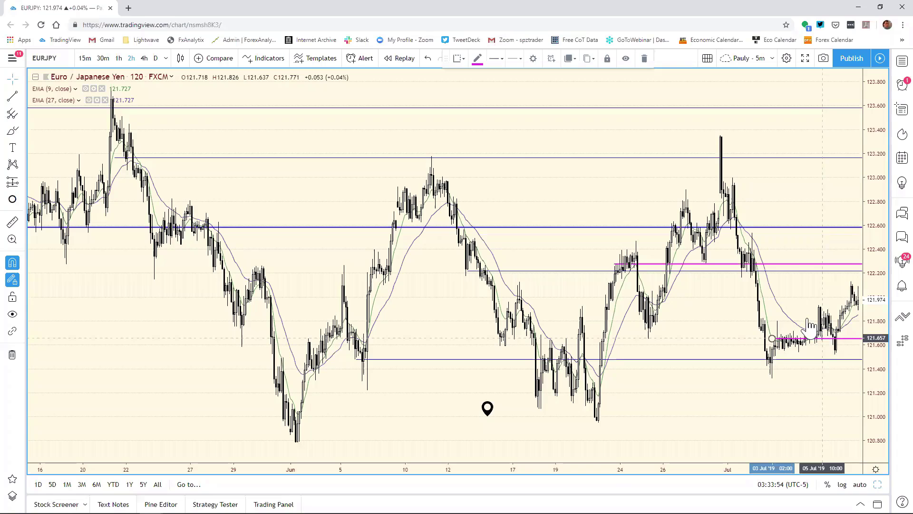
pyautogui.click(555, 422)
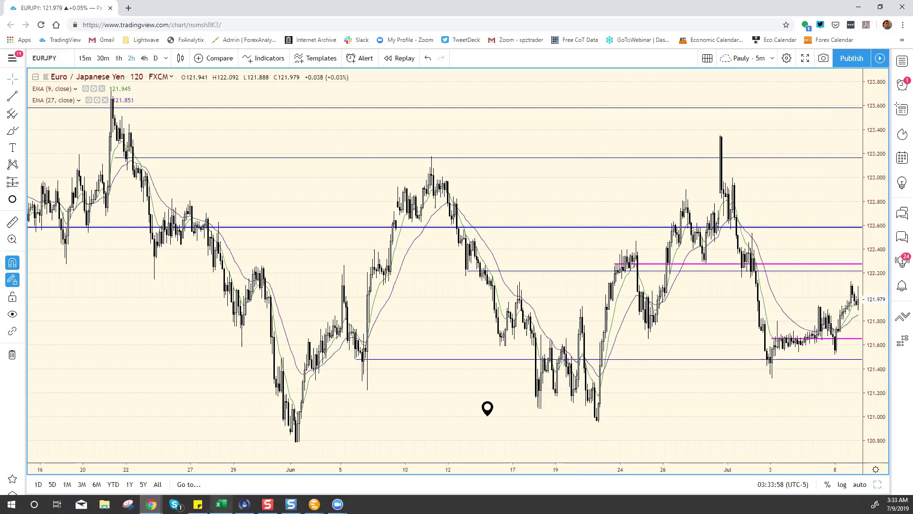
# Shorten the bias chart's EUR/JPY support entry from 2158 to 21
pyautogui.hotkey('alt', 'Tab')
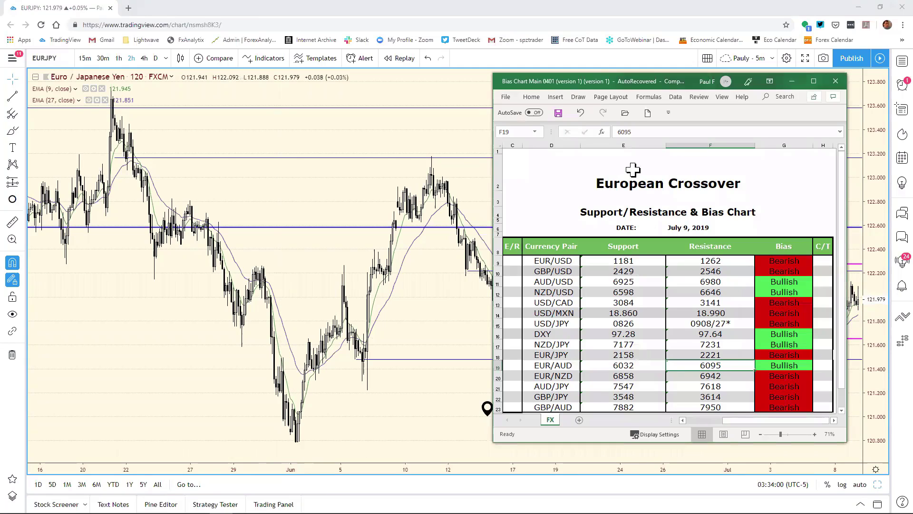
pyautogui.click(631, 132)
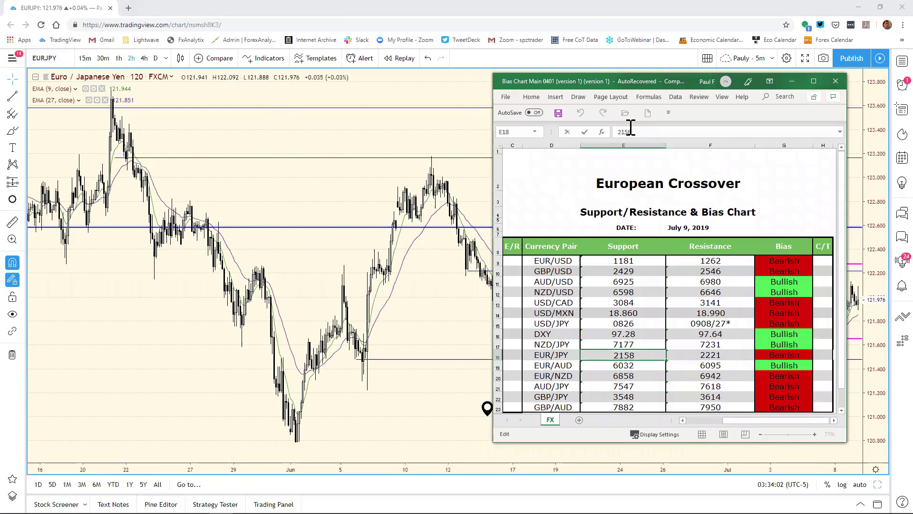
pyautogui.press('BackSpace')
pyautogui.press('BackSpace')
pyautogui.press('Return')
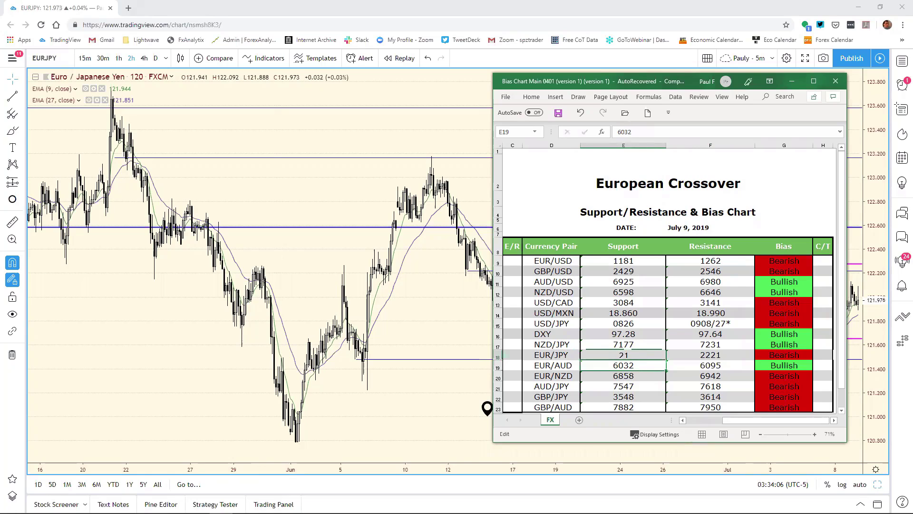
pyautogui.hotkey('alt', 'Tab')
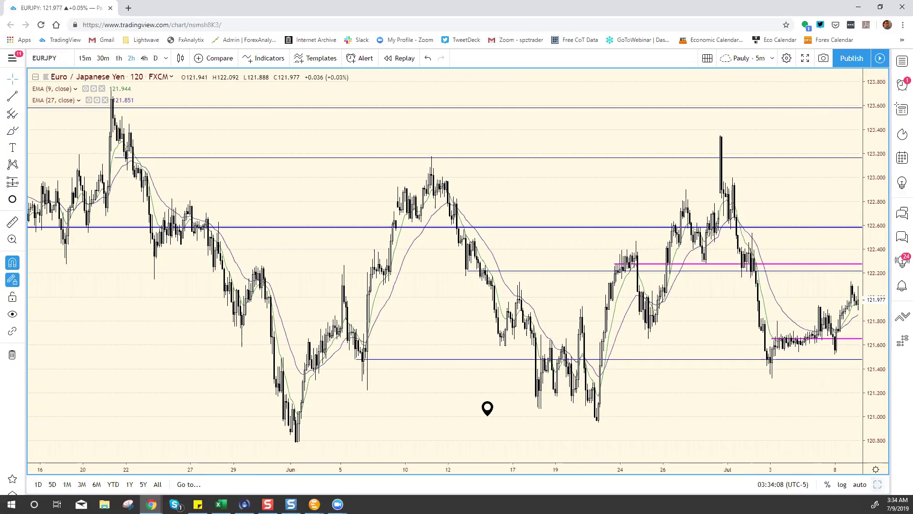
# Restore the grid, load EURAUD into the top-left daily pane, and maximize it
pyautogui.hotkey('alt', 'Return')
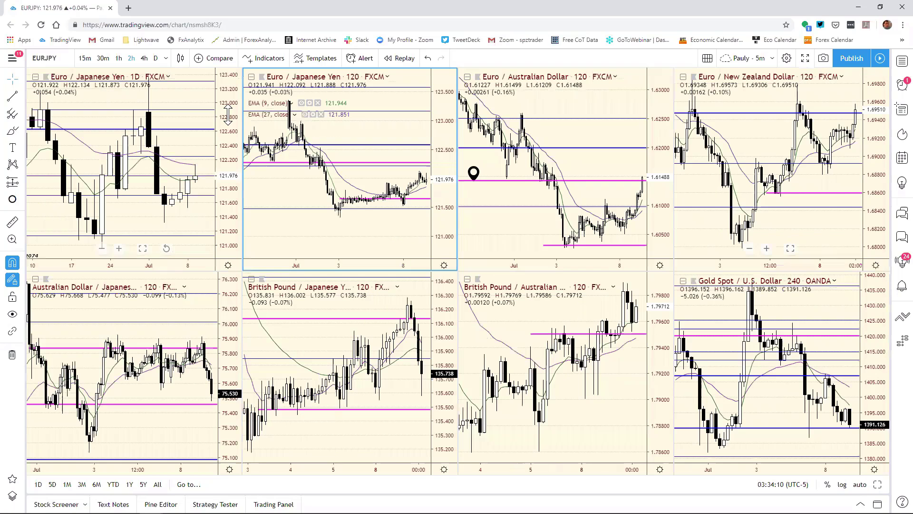
pyautogui.click(233, 110)
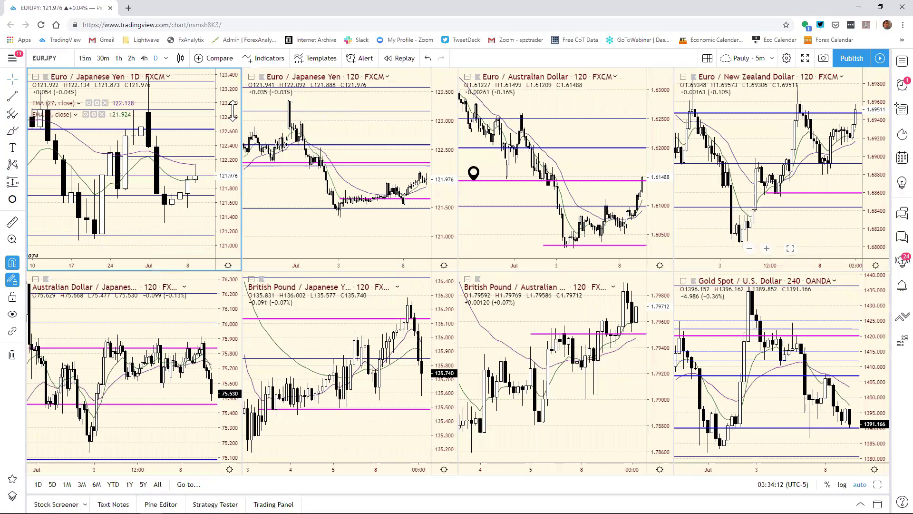
pyautogui.write('EURAU')
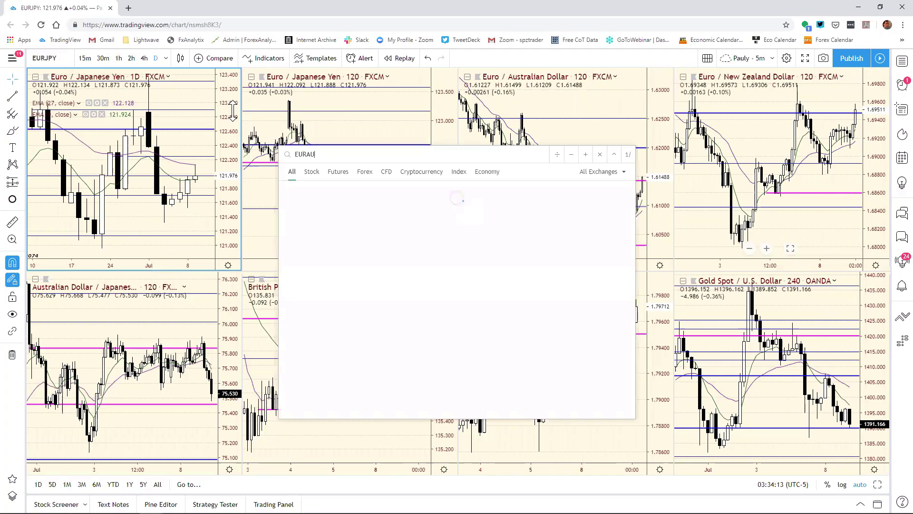
pyautogui.write('D')
pyautogui.press('Return')
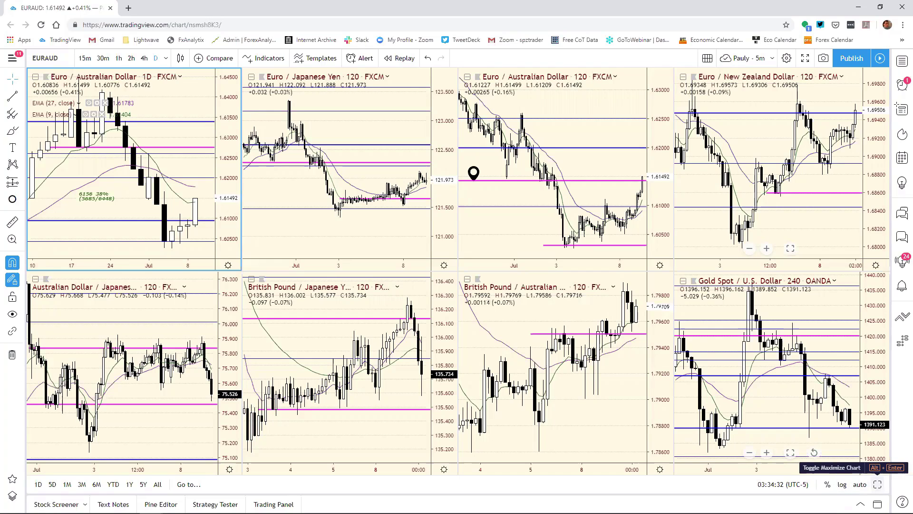
pyautogui.hotkey('alt', 'Return')
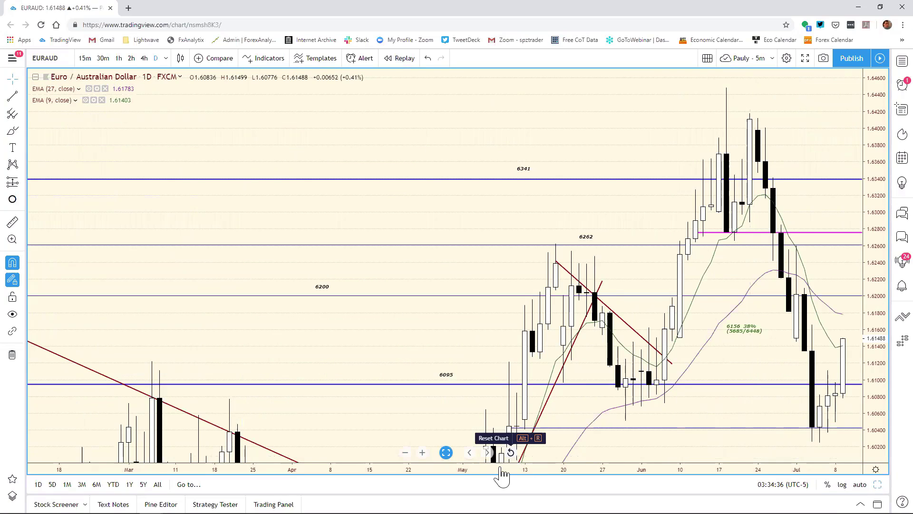
pyautogui.scroll(-5, 500, 471)
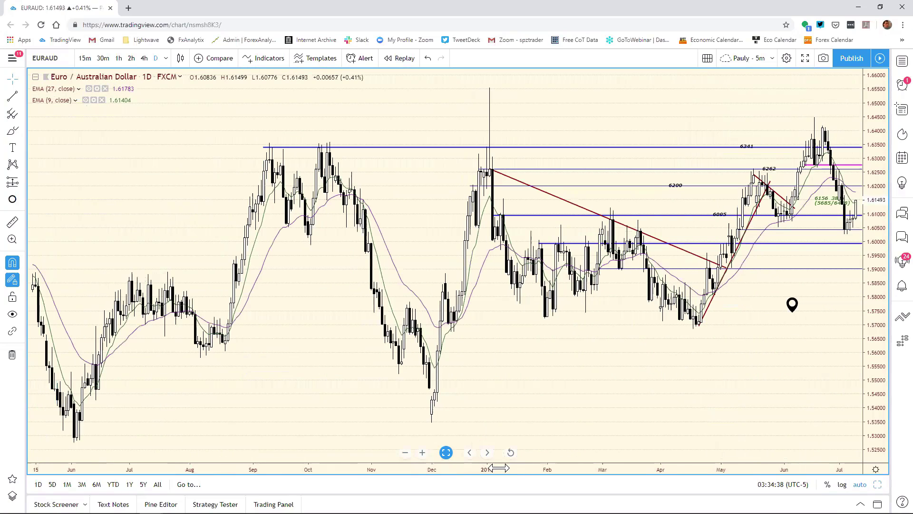
pyautogui.click(422, 452)
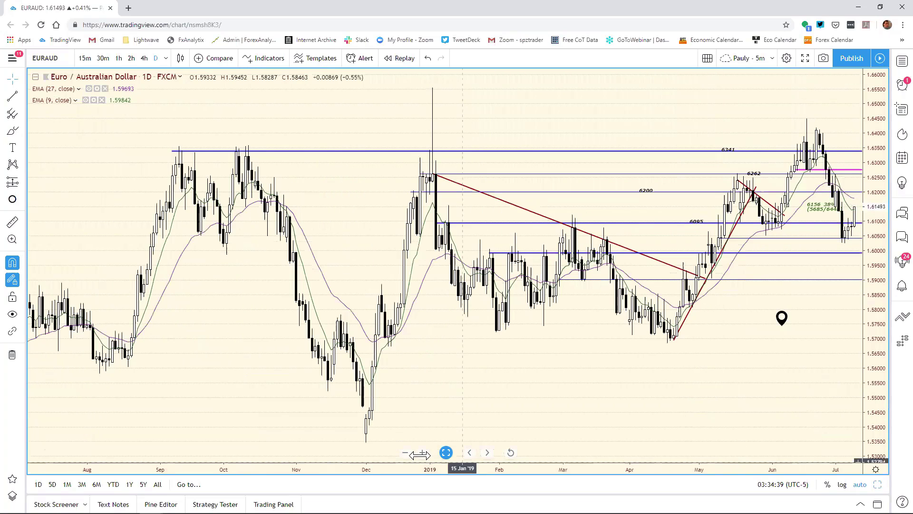
pyautogui.click(422, 452)
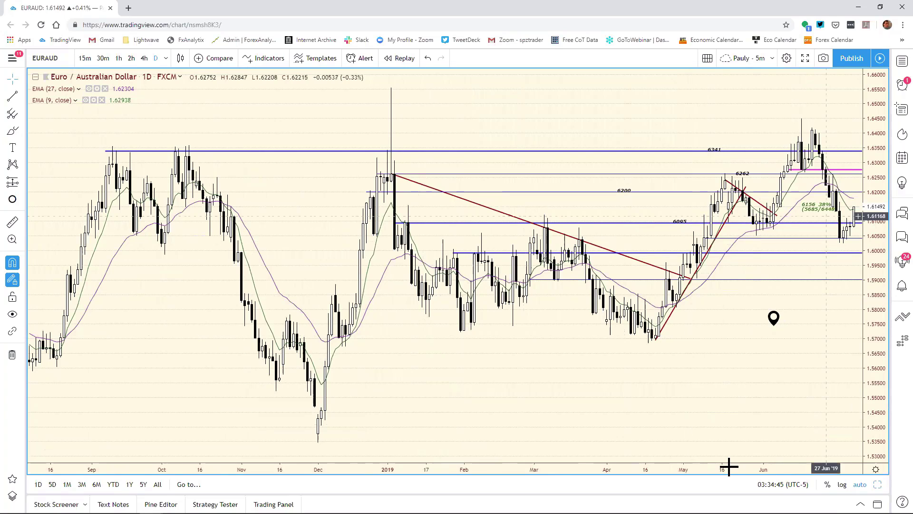
pyautogui.moveTo(726, 474); pyautogui.dragTo(652, 464)
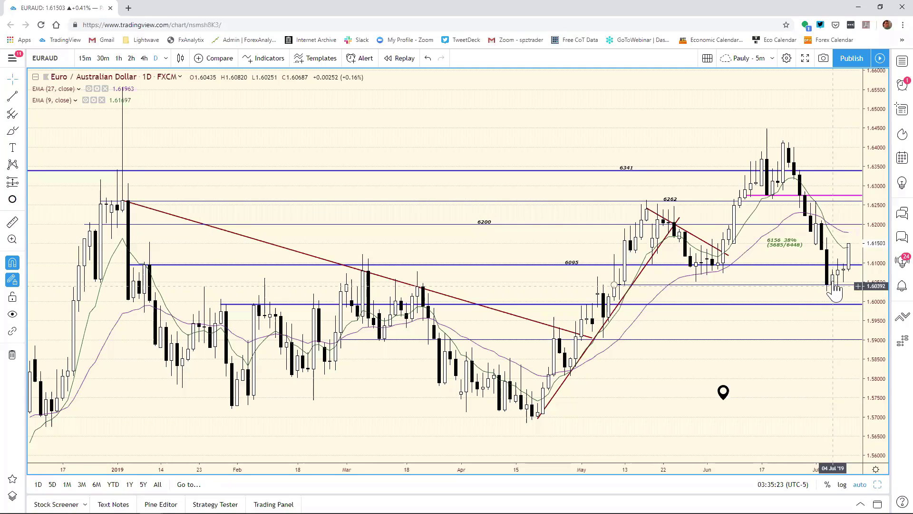
pyautogui.click(831, 264)
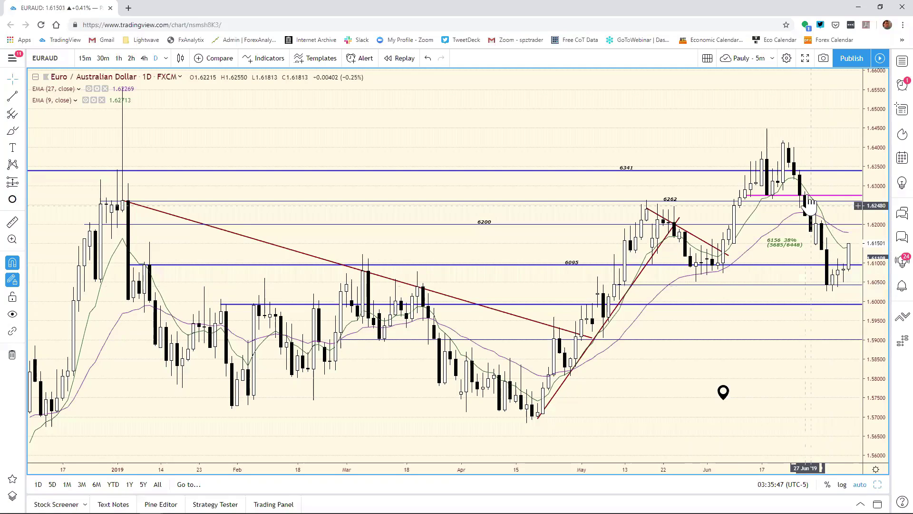
# Clone the magenta ray on the EUR/AUD daily chart and place the copy near 1.6138
pyautogui.rightClick(811, 287)
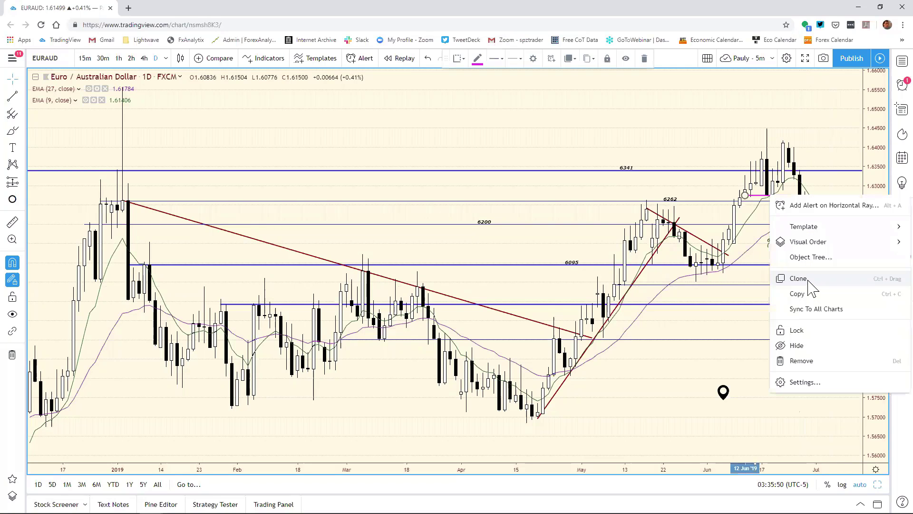
pyautogui.click(811, 287)
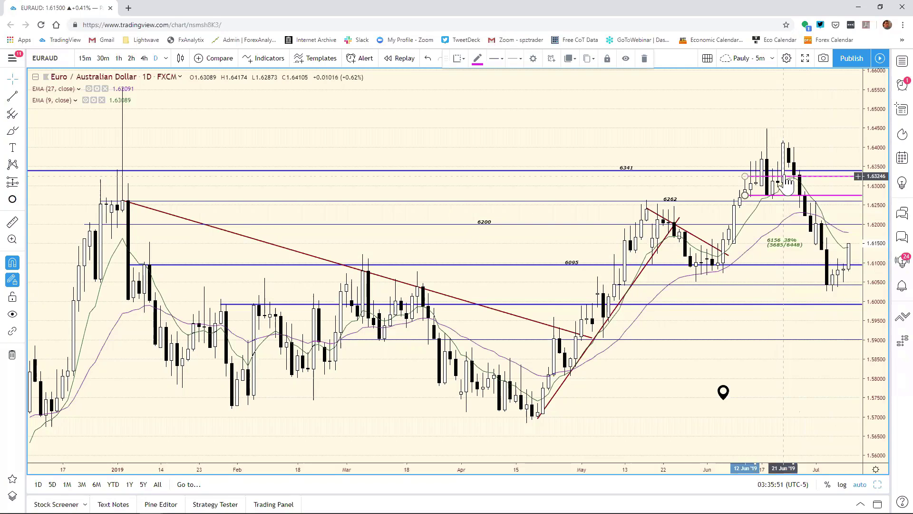
pyautogui.moveTo(786, 183)
pyautogui.mouseDown()
pyautogui.moveTo(730, 261)
pyautogui.moveTo(735, 269)
pyautogui.mouseUp()
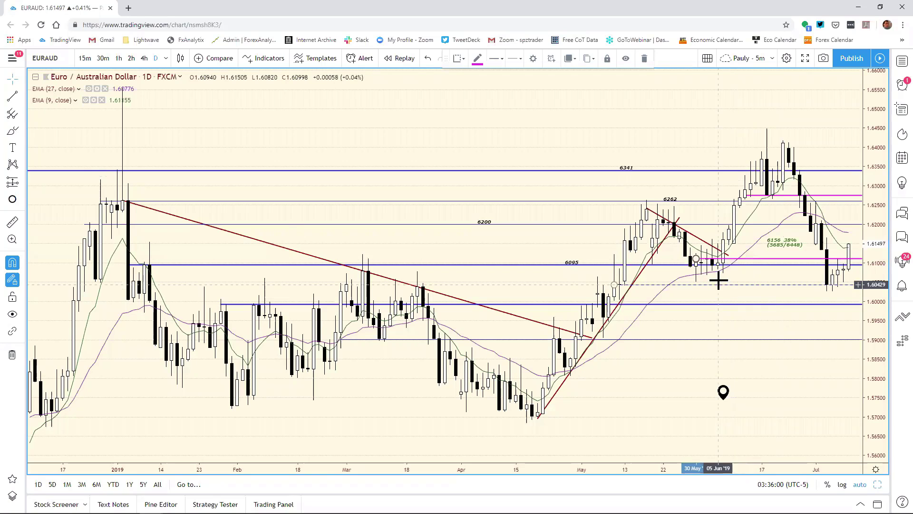
pyautogui.click(719, 281)
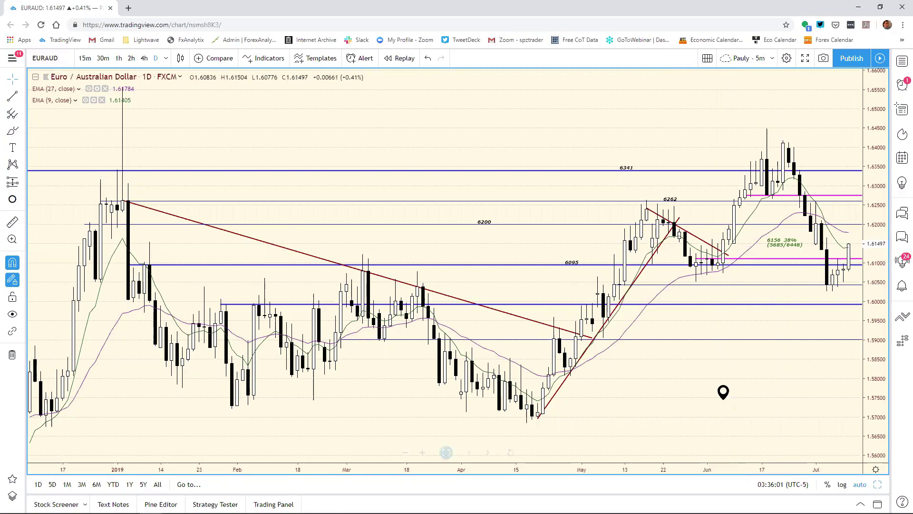
pyautogui.click(221, 504)
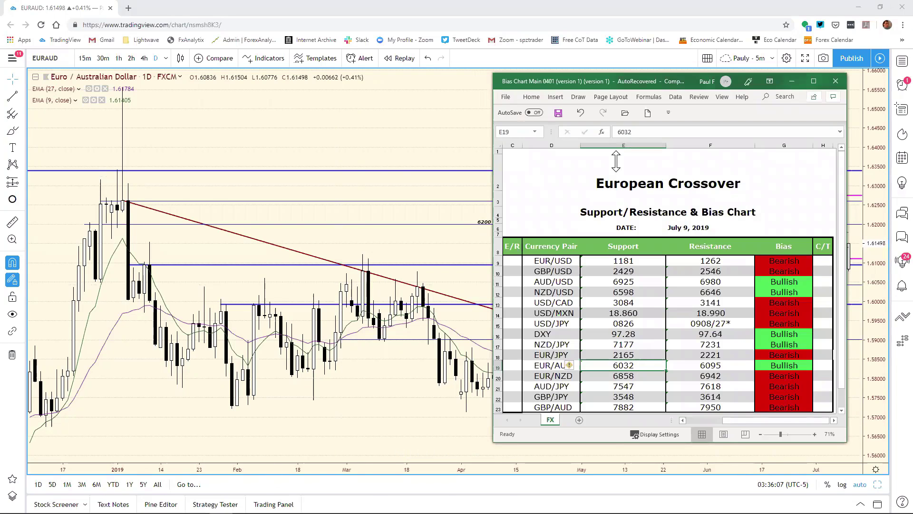
# Retype the bias chart's EUR/AUD support cell as 6111 instead of 6032
pyautogui.click(644, 131)
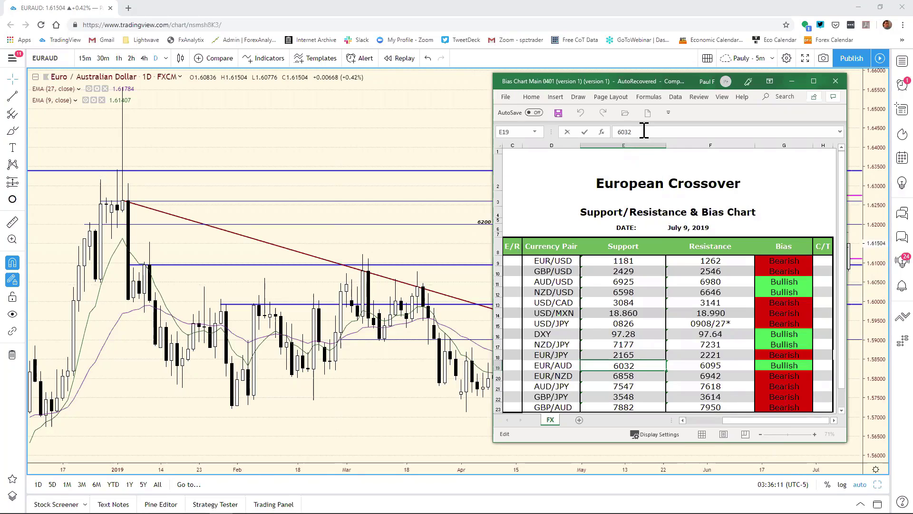
pyautogui.press('BackSpace')
pyautogui.press('BackSpace')
pyautogui.press('BackSpace')
pyautogui.write('111')
pyautogui.press('Return')
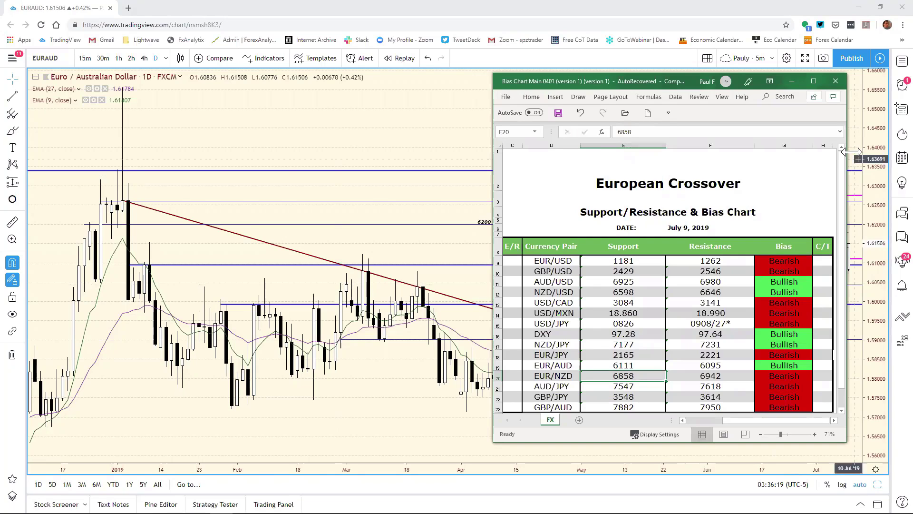
pyautogui.click(848, 185)
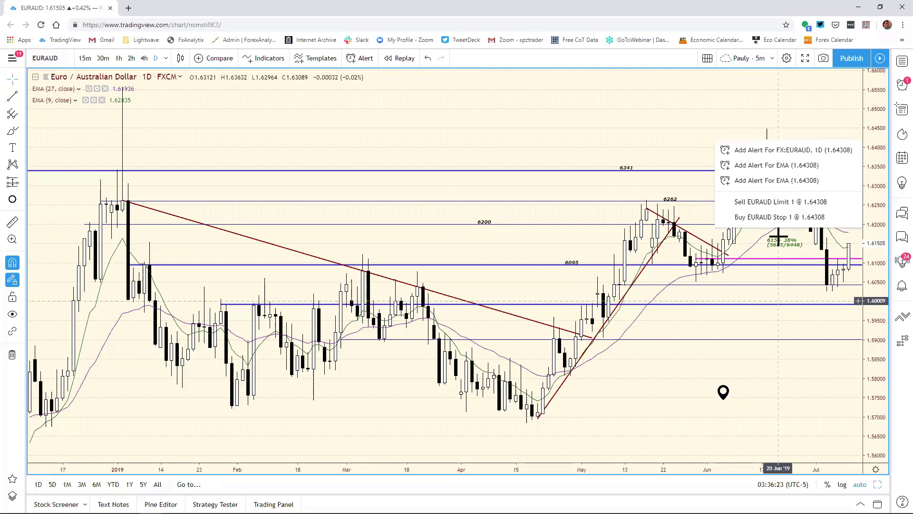
# Maximize the EURAUD 120 pane and move its magenta ray to start early July near 1.6150
pyautogui.click(775, 241)
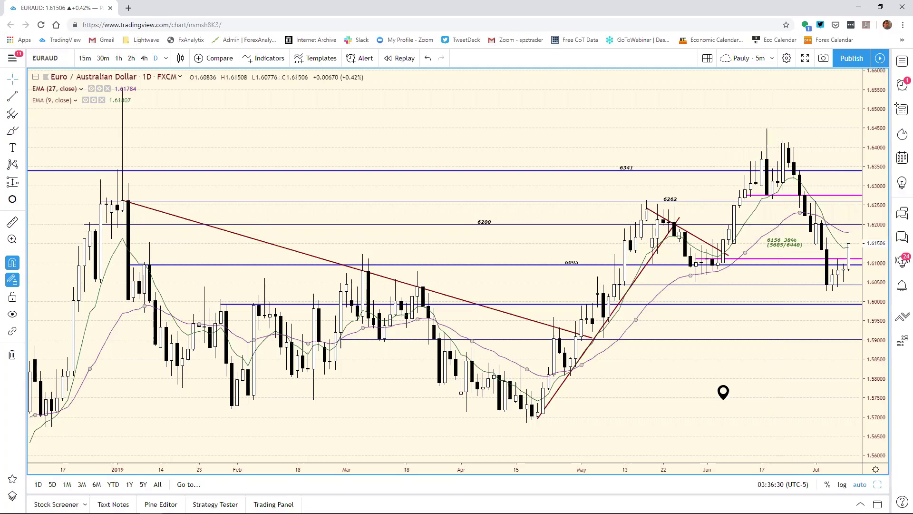
pyautogui.hotkey('alt', 'Return')
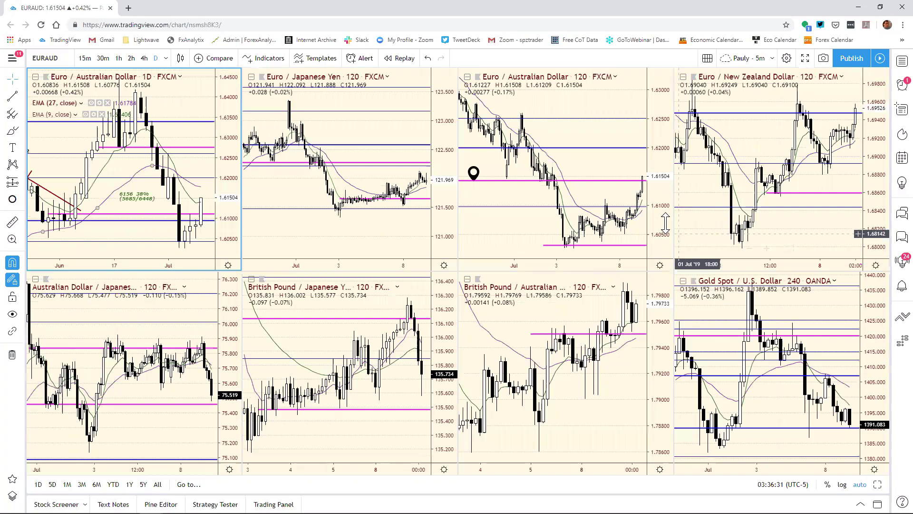
pyautogui.click(518, 214)
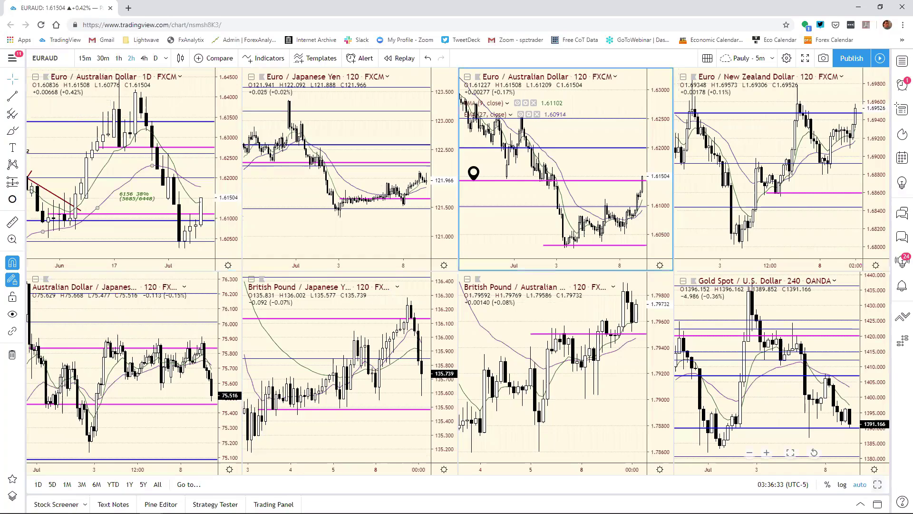
pyautogui.hotkey('alt', 'Return')
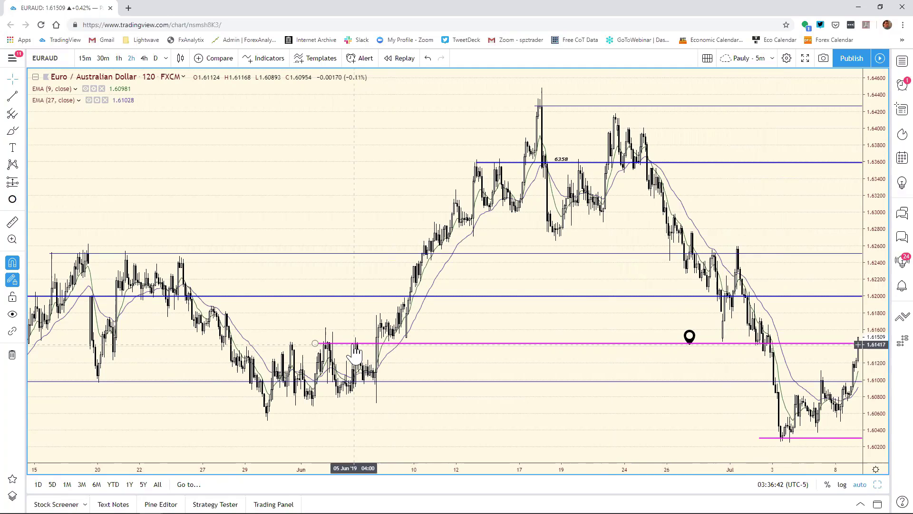
pyautogui.moveTo(355, 345); pyautogui.dragTo(595, 345)
pyautogui.moveTo(791, 346); pyautogui.dragTo(793, 345)
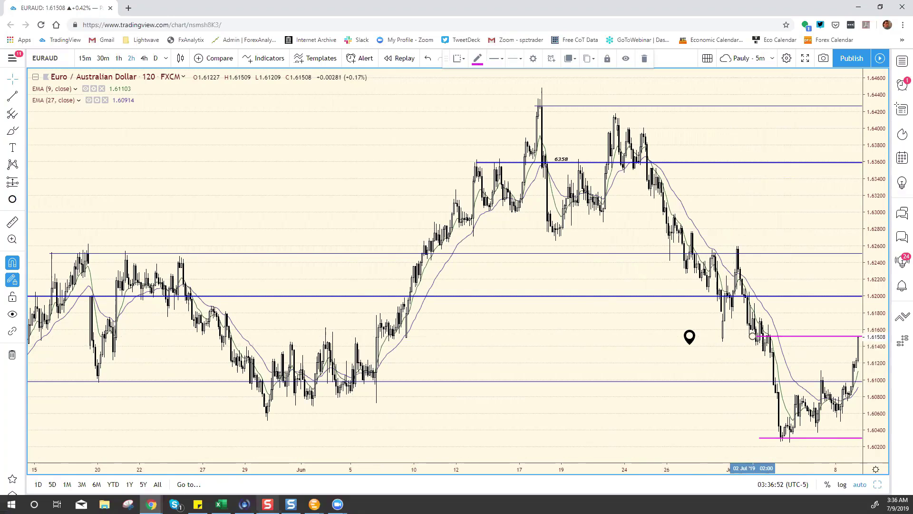
# Update the bias chart's EUR/AUD resistance cell F19 from 6095 to 6151
pyautogui.hotkey('alt', 'Tab')
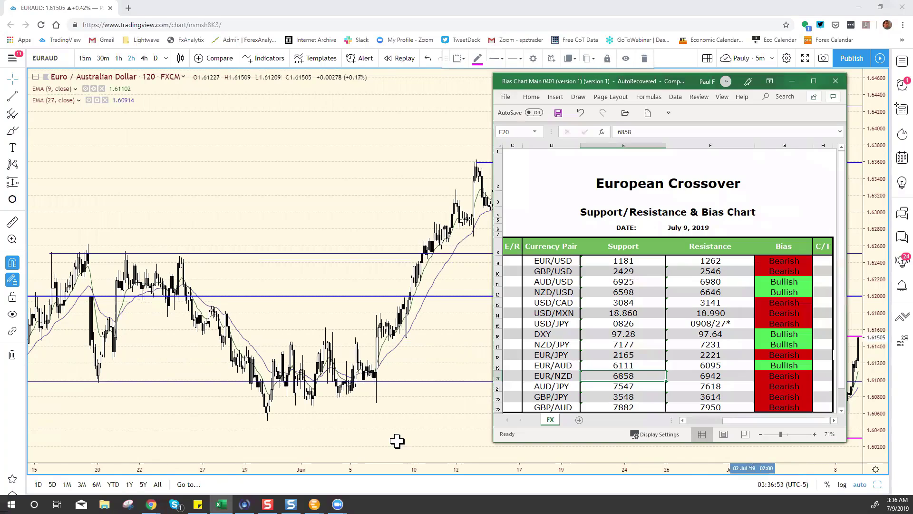
pyautogui.click(709, 365)
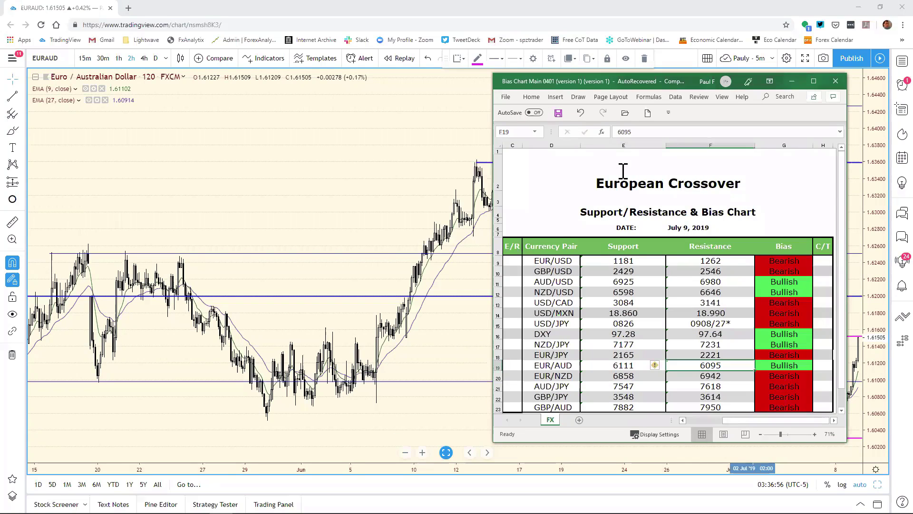
pyautogui.click(634, 133)
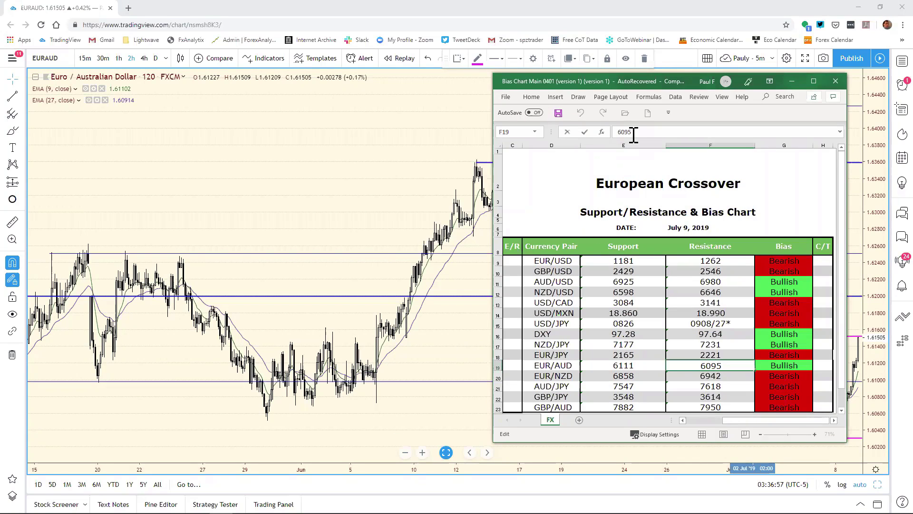
pyautogui.press('BackSpace')
pyautogui.press('BackSpace')
pyautogui.press('BackSpace')
pyautogui.write('151')
pyautogui.press('Return')
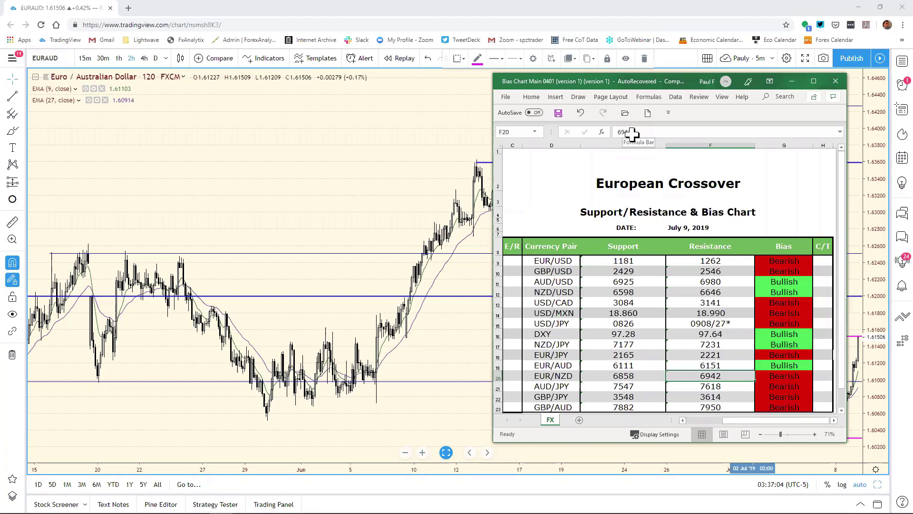
pyautogui.click(863, 223)
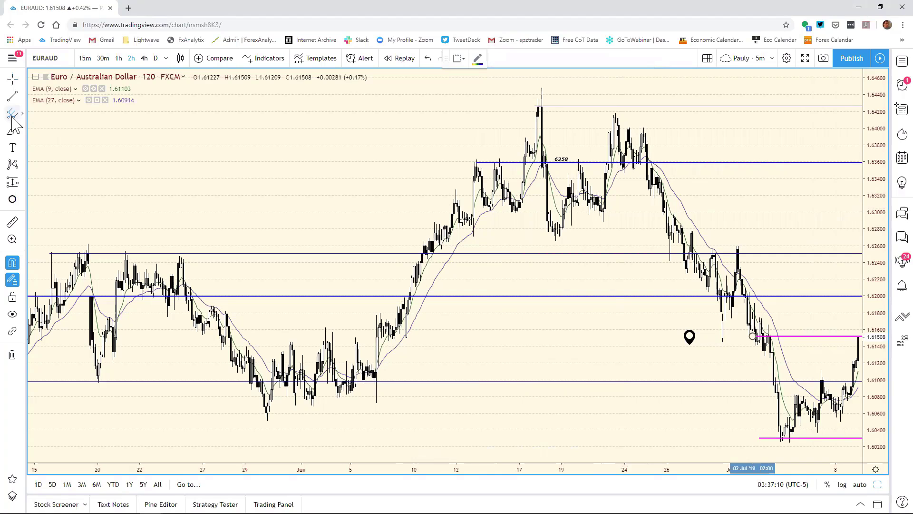
# Measure the EURAUD fall with a Fib Retracement from June high to July low, then discard it
pyautogui.click(13, 116)
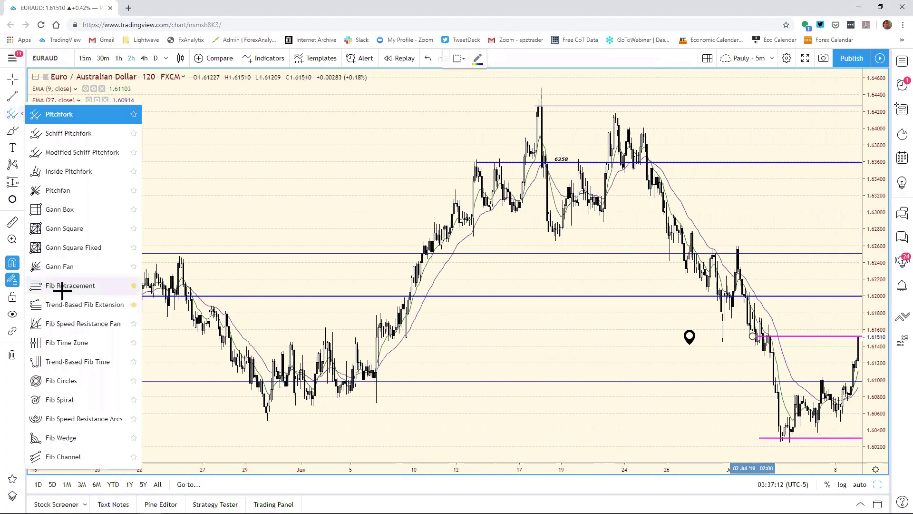
pyautogui.click(61, 285)
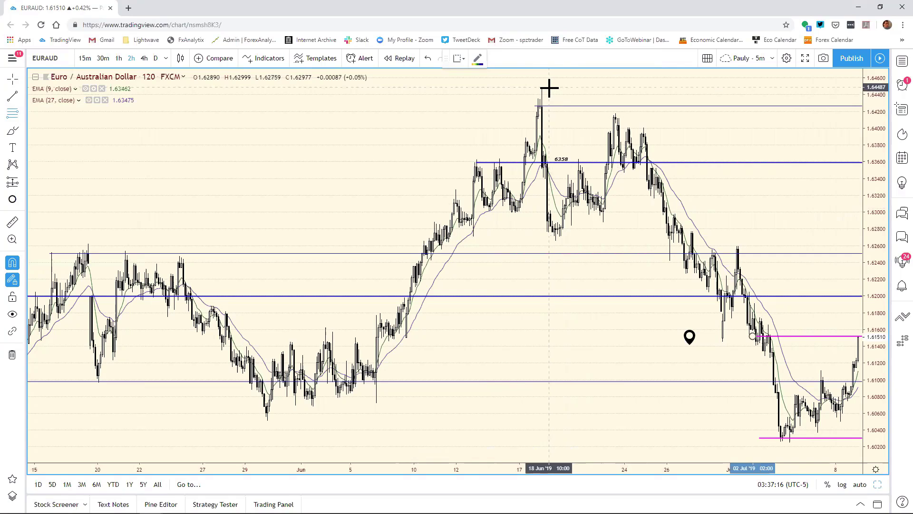
pyautogui.click(550, 87)
pyautogui.click(739, 446)
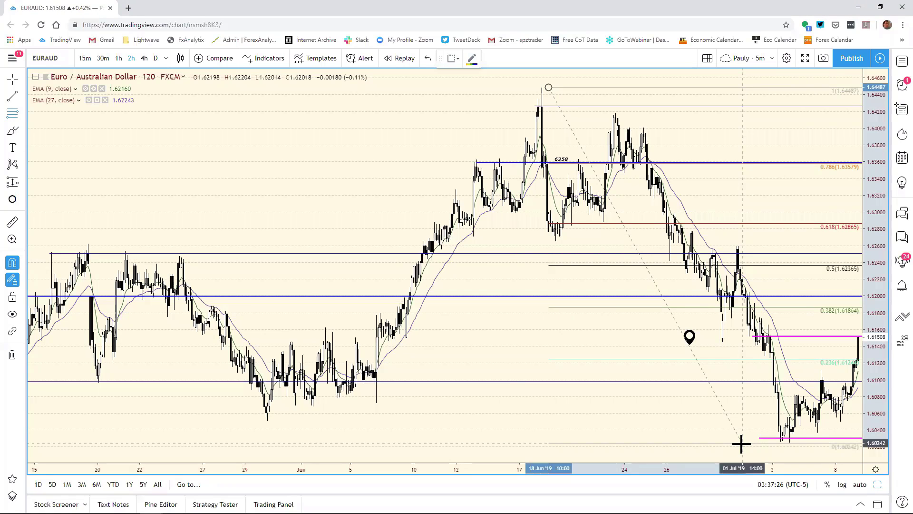
pyautogui.press('Escape')
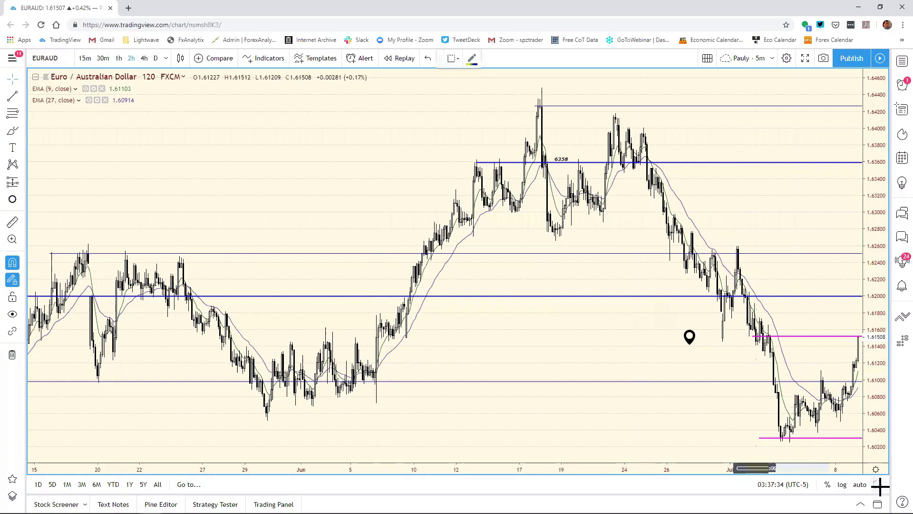
pyautogui.hotkey('alt', 'Enter')
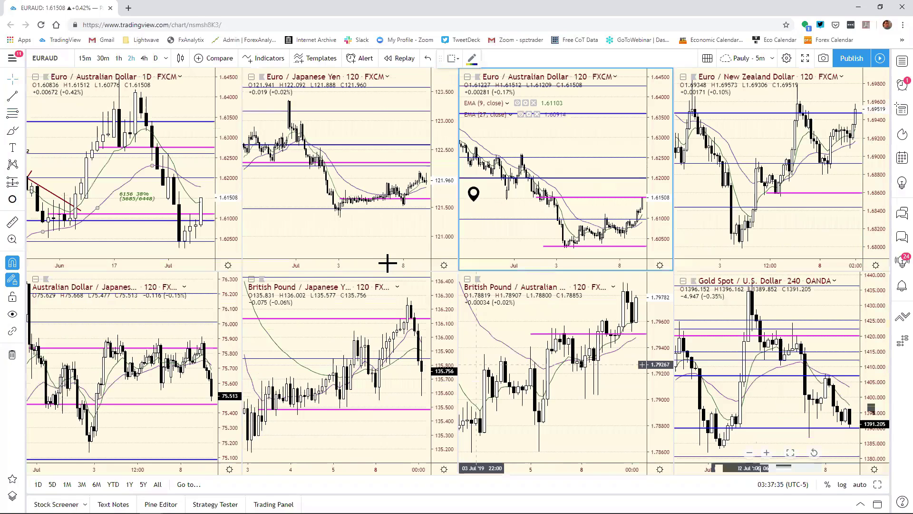
# Load EURNZD into the top-left chart and expand its daily chart to full size
pyautogui.click(195, 110)
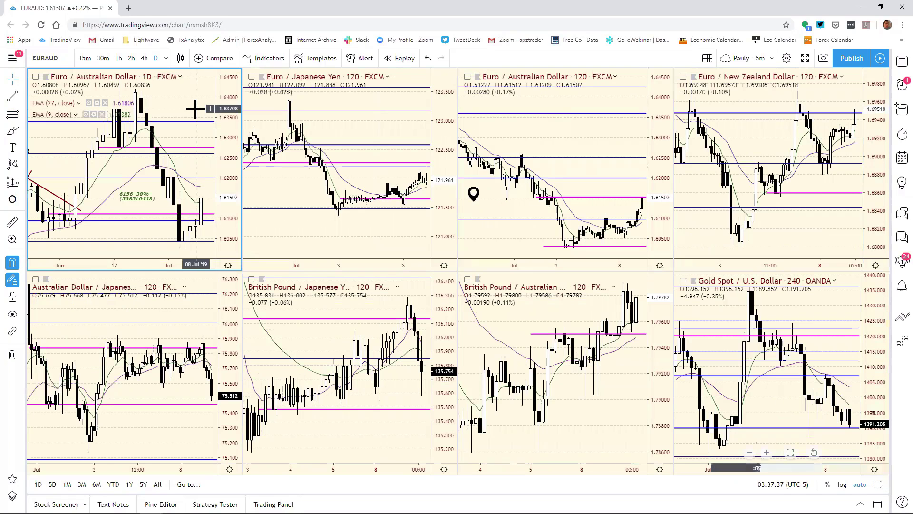
pyautogui.write('EURNZD')
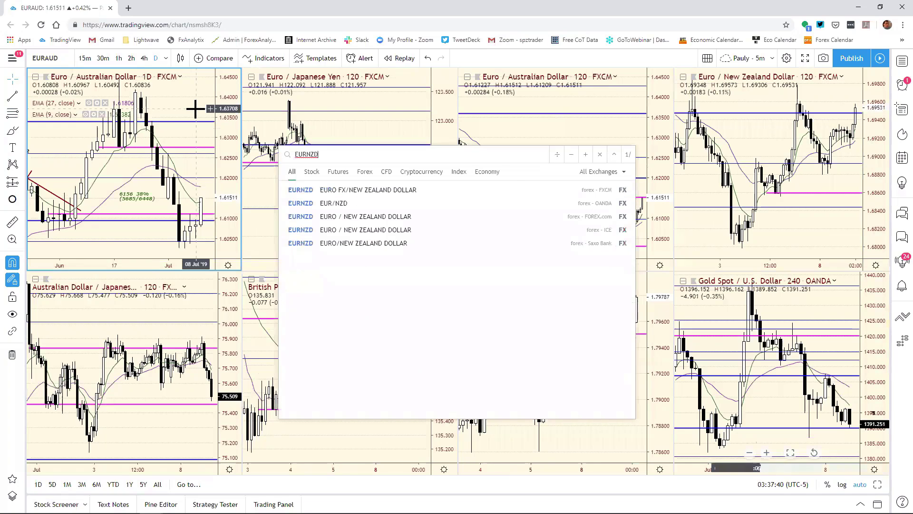
pyautogui.press('Return')
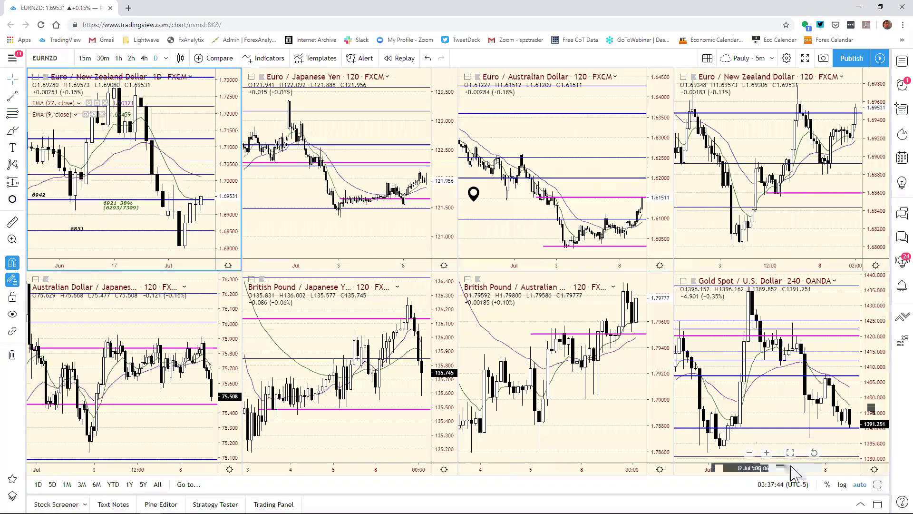
pyautogui.hotkey('alt', 'Return')
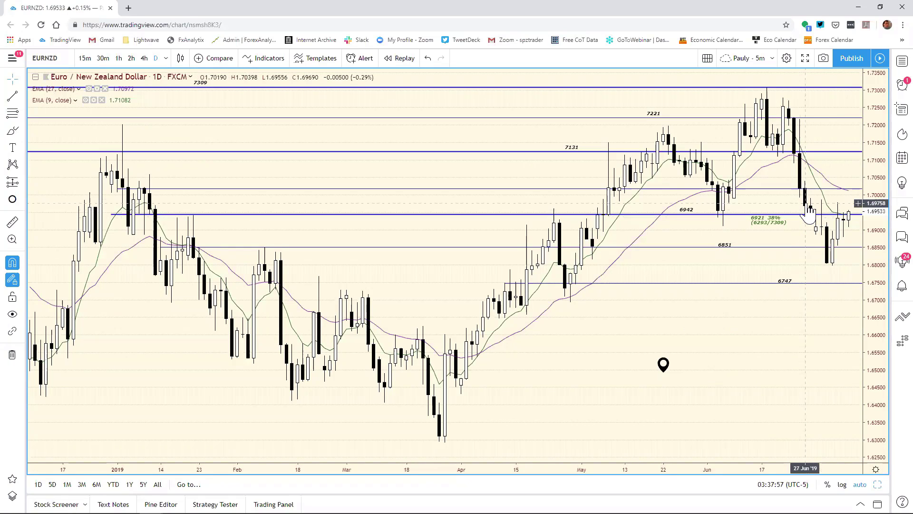
# Remove the 38% fib retracement from the EURNZD daily chart and restore the eight-chart grid
pyautogui.click(692, 220)
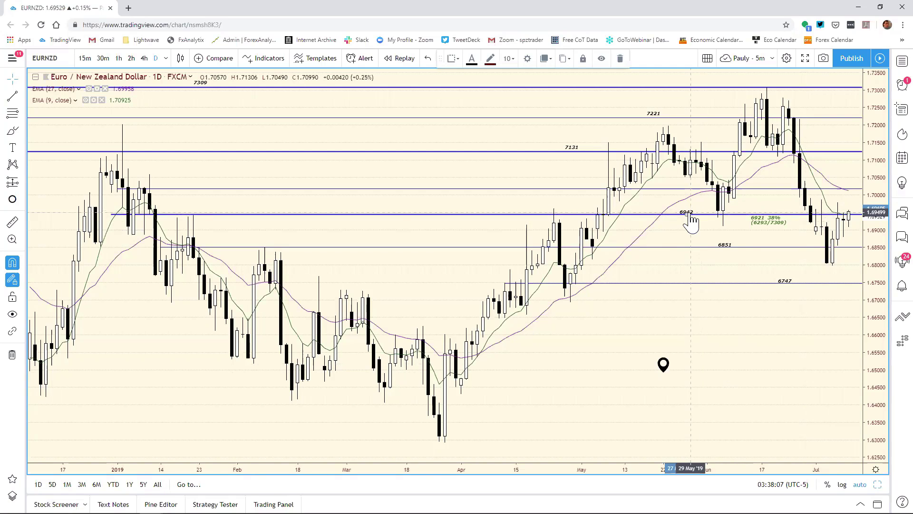
pyautogui.click(713, 234)
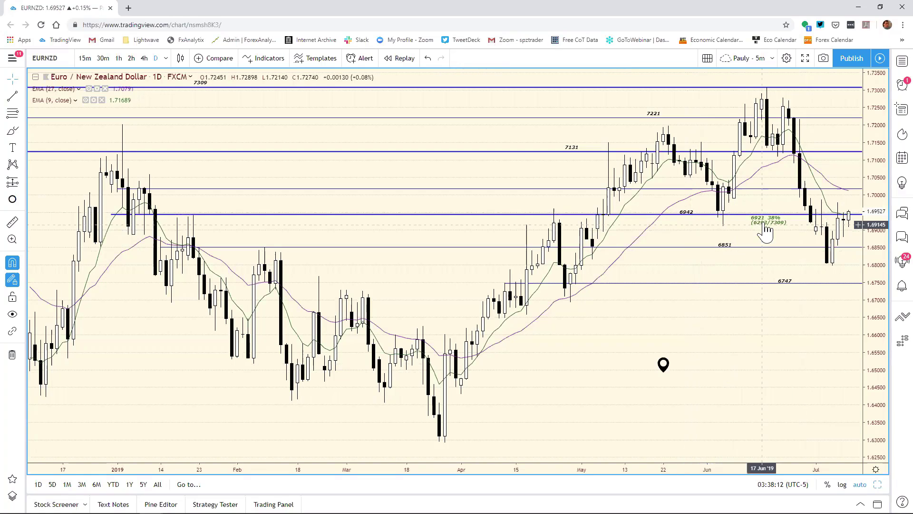
pyautogui.rightClick(791, 385)
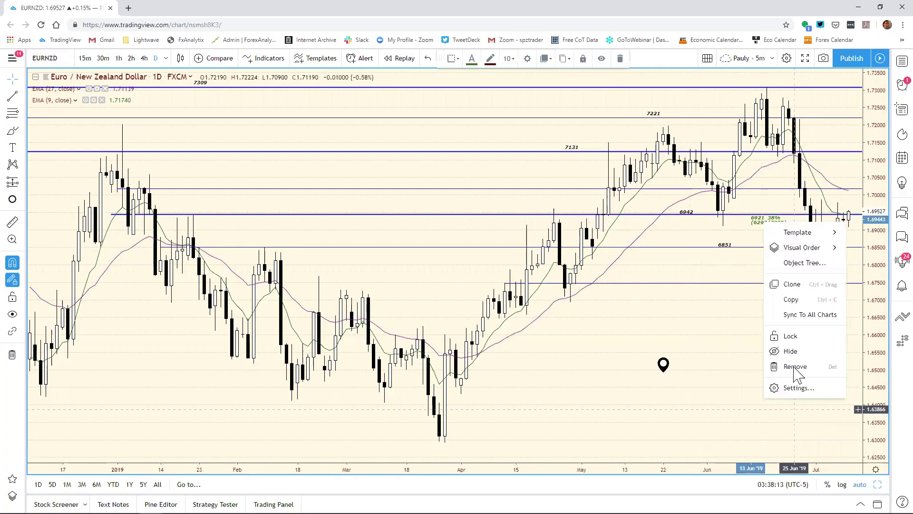
pyautogui.click(793, 364)
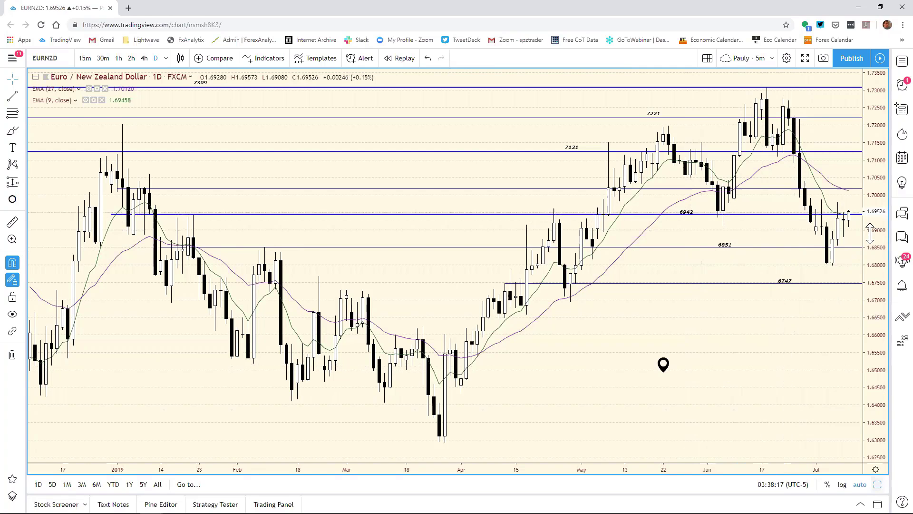
pyautogui.hotkey('alt', 'Return')
pyautogui.press('Tab')
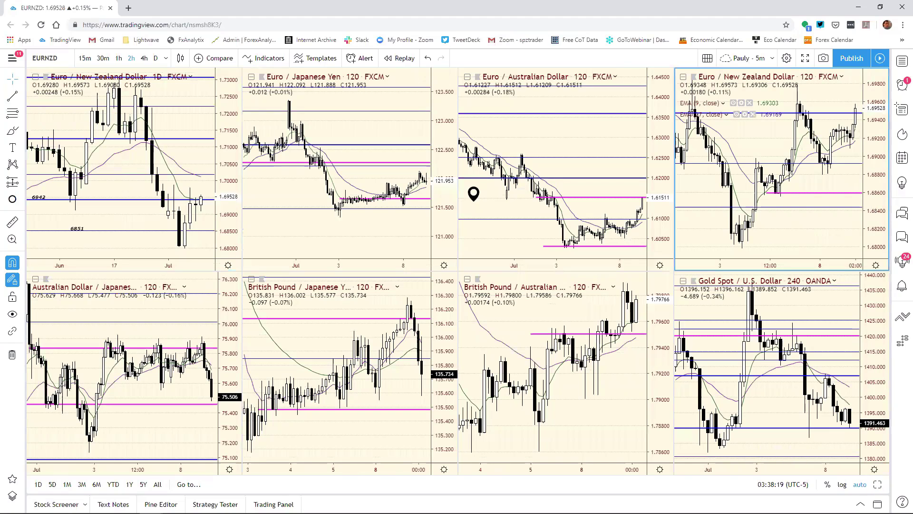
# Maximize the EURNZD 120-minute chart, then bring up the Excel bias workbook
pyautogui.hotkey('alt', 'Return')
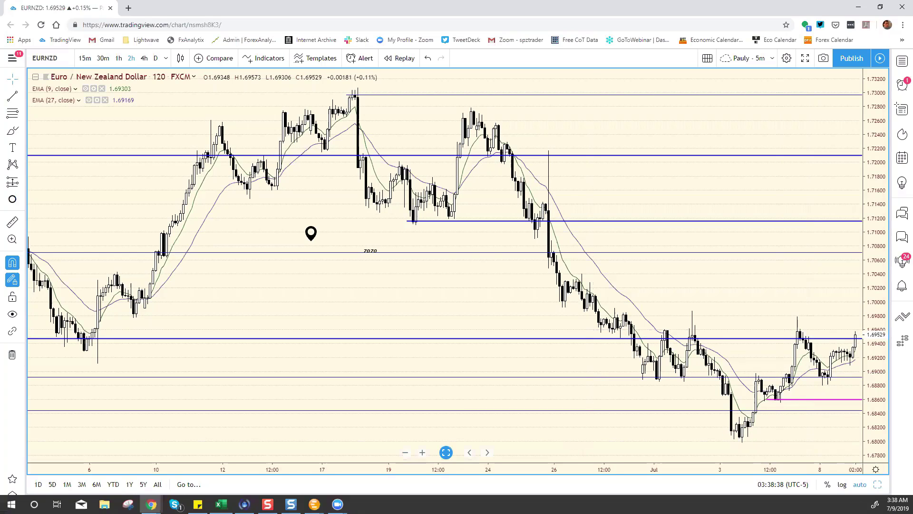
pyautogui.click(220, 504)
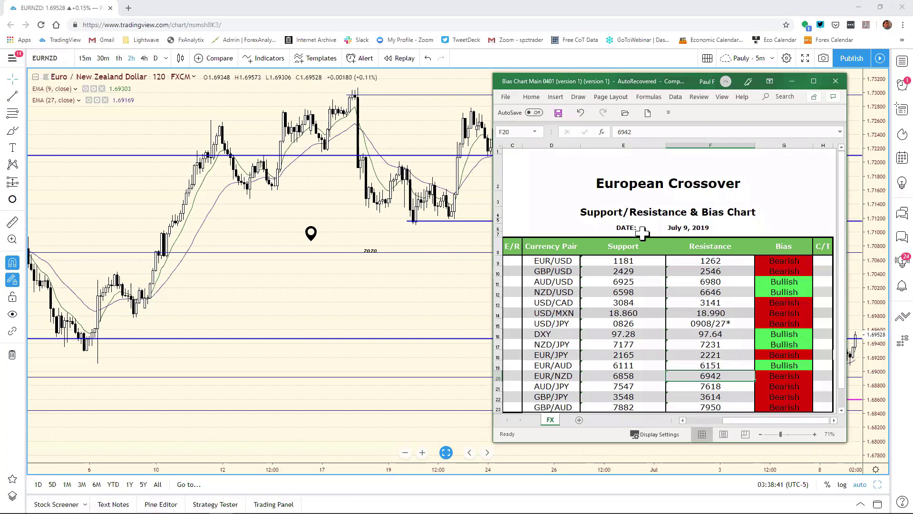
# Change the EUR/NZD resistance in the bias chart from 6942 to 6960
pyautogui.click(644, 131)
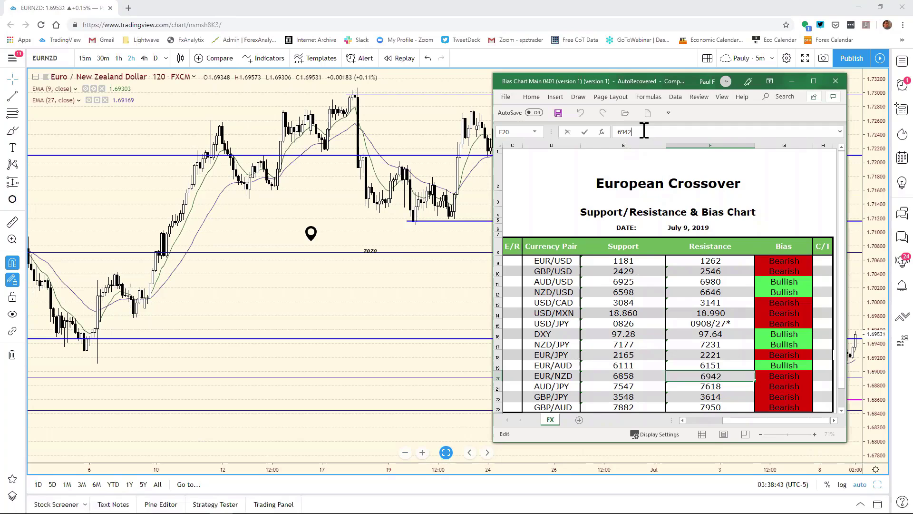
pyautogui.press('BackSpace')
pyautogui.press('BackSpace')
pyautogui.write('60')
pyautogui.press('Return')
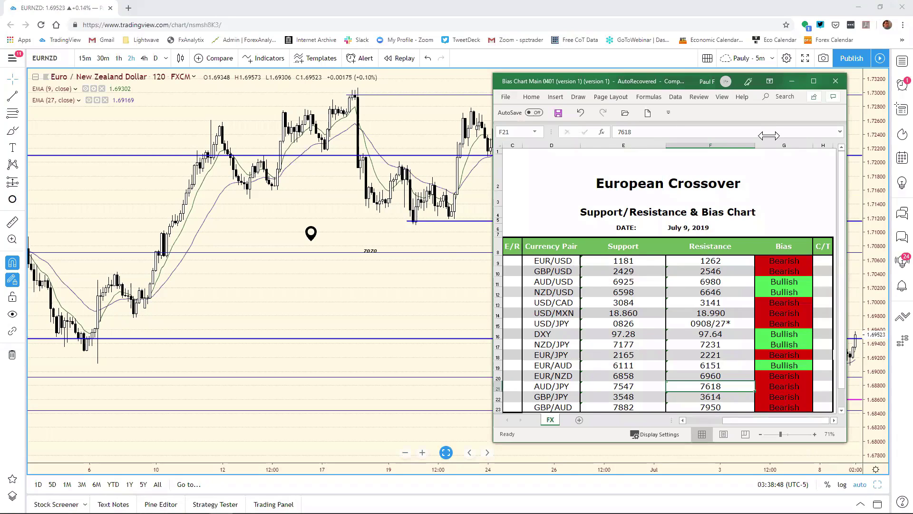
pyautogui.click(865, 196)
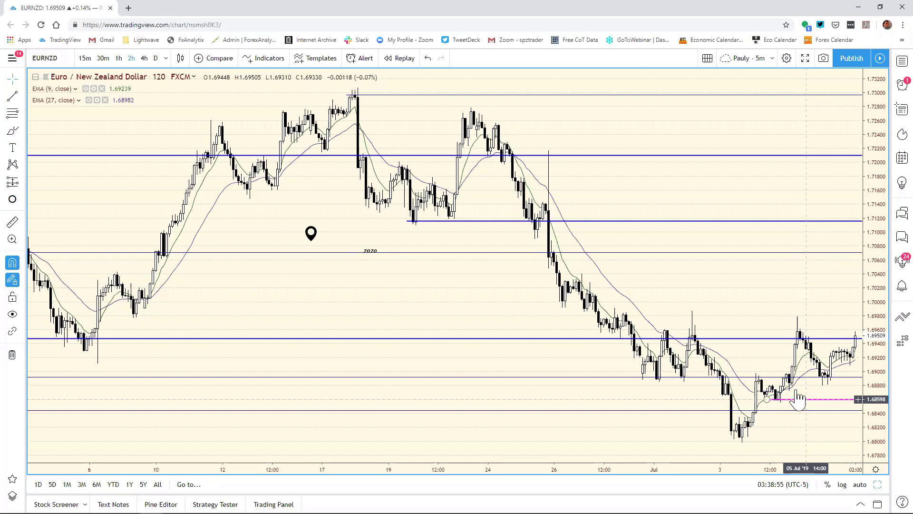
# Drag the magenta resistance line on the EURNZD 120-minute chart up to about 1.6962
pyautogui.moveTo(791, 399)
pyautogui.mouseDown()
pyautogui.moveTo(730, 347)
pyautogui.moveTo(654, 338)
pyautogui.moveTo(649, 328)
pyautogui.mouseUp()
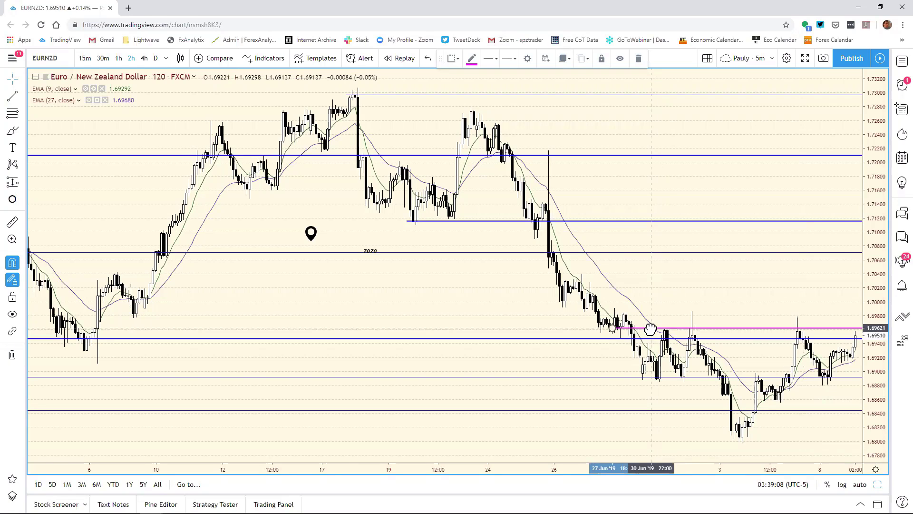
pyautogui.click(825, 388)
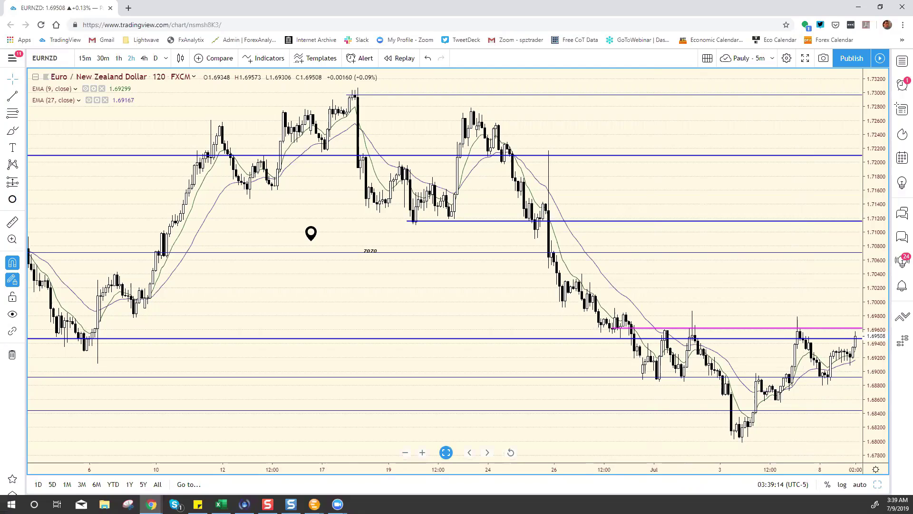
# Update the EUR/NZD resistance in cell F20 from 6960 to 6962
pyautogui.hotkey('alt', 'Tab')
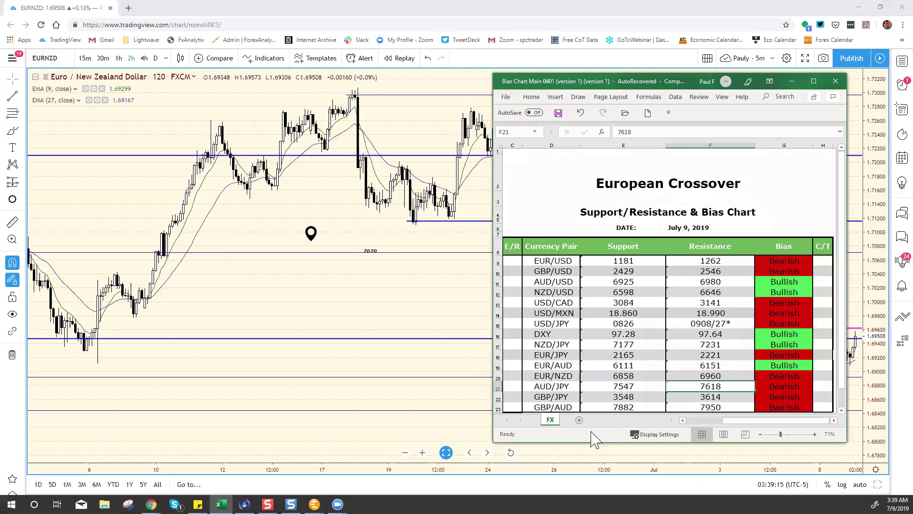
pyautogui.click(723, 375)
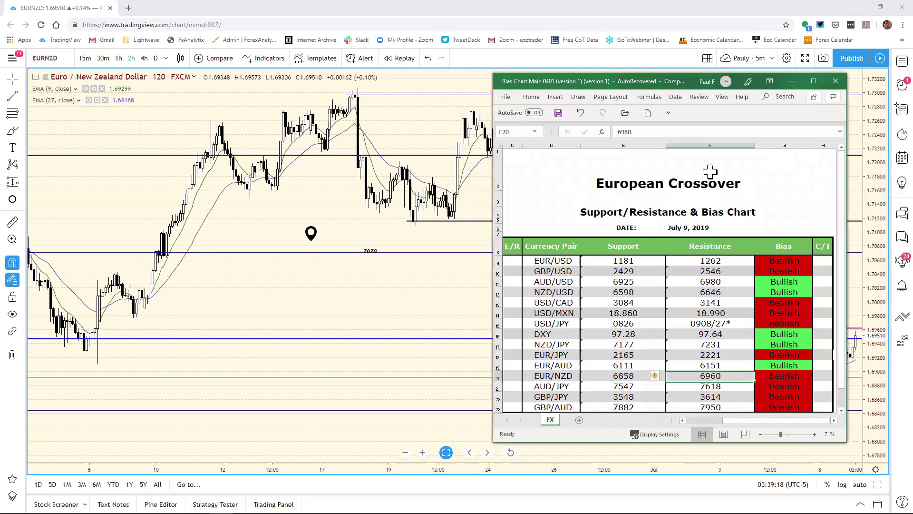
pyautogui.click(665, 129)
pyautogui.press('BackSpace')
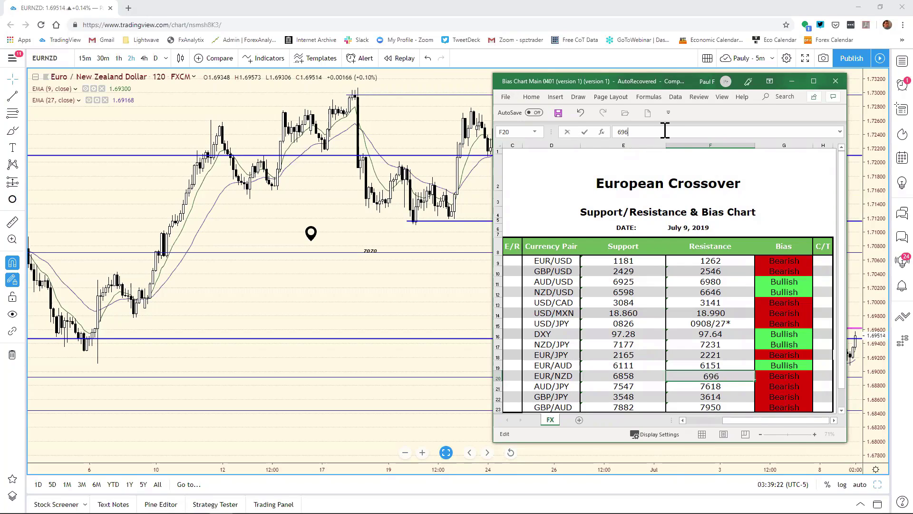
pyautogui.write('2')
pyautogui.press('Return')
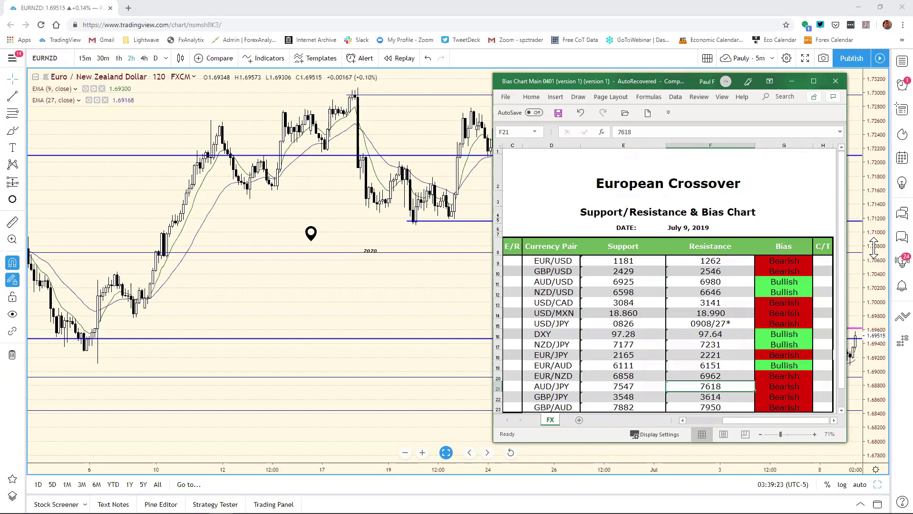
pyautogui.click(873, 295)
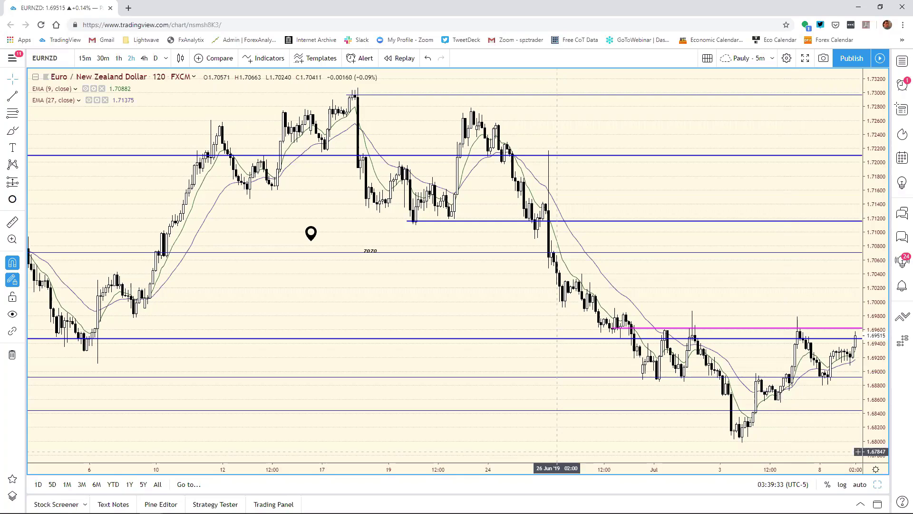
# Change the EUR/NZD support in cell E20 from 6858 to 6893
pyautogui.moveTo(557, 513)
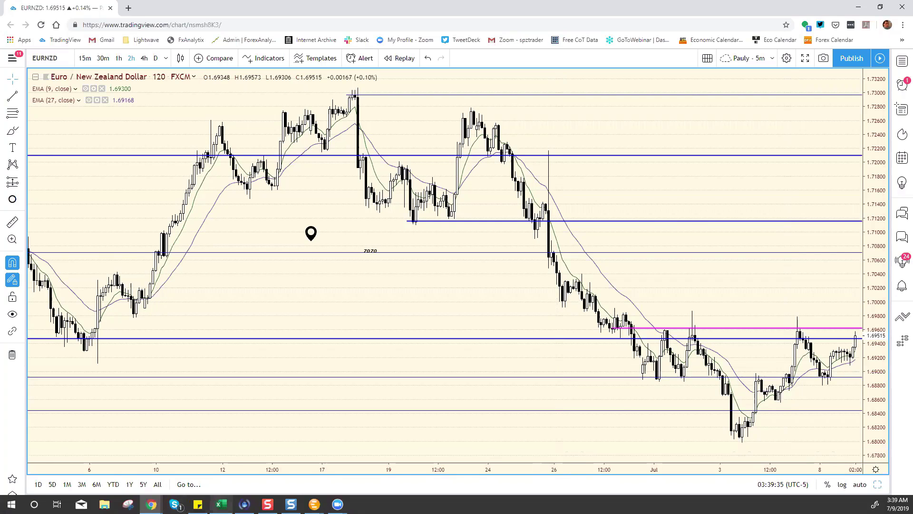
pyautogui.click(222, 504)
pyautogui.click(636, 376)
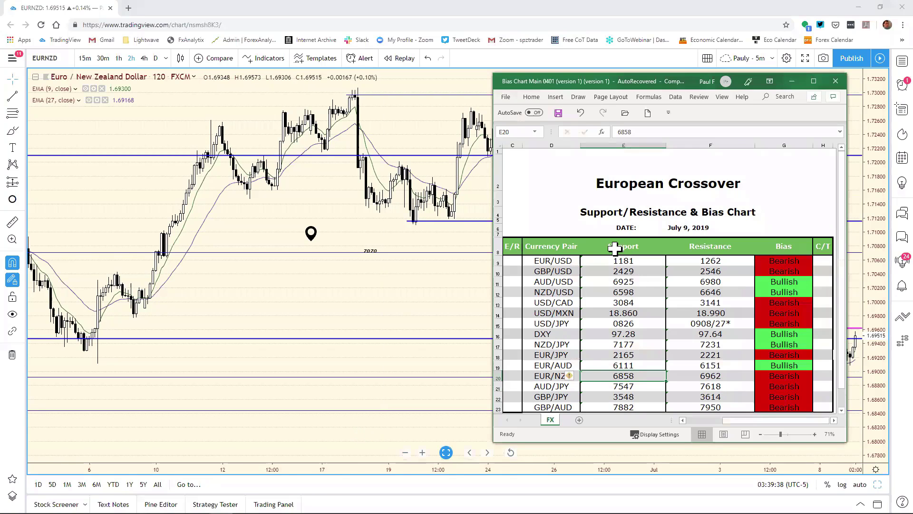
pyautogui.click(641, 131)
pyautogui.press('BackSpace')
pyautogui.press('BackSpace')
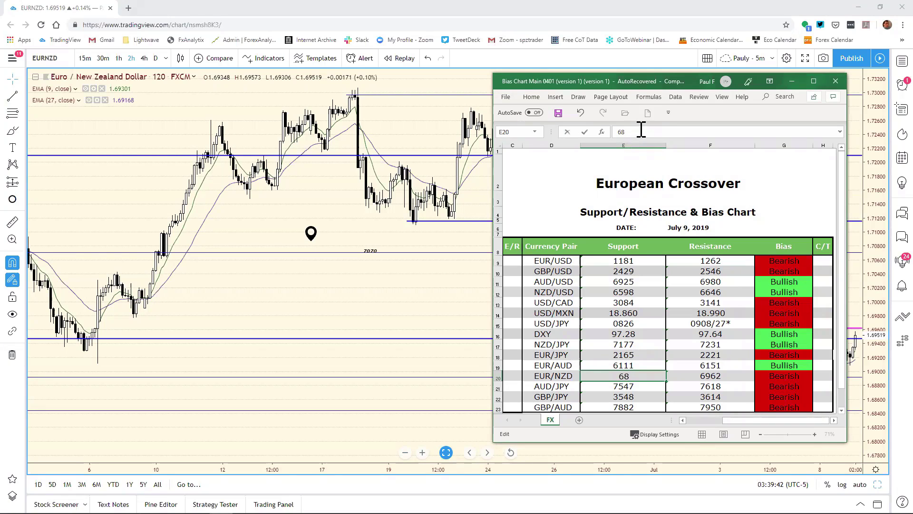
pyautogui.write('93')
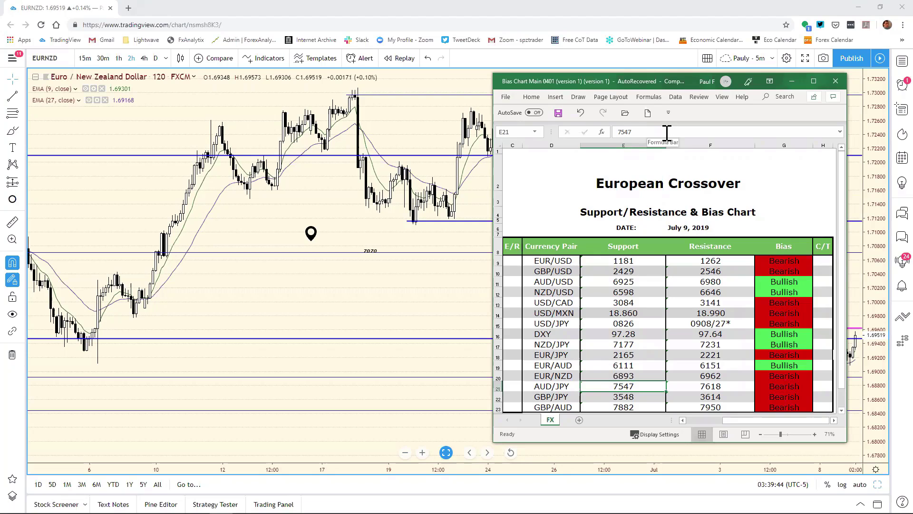
pyautogui.click(875, 468)
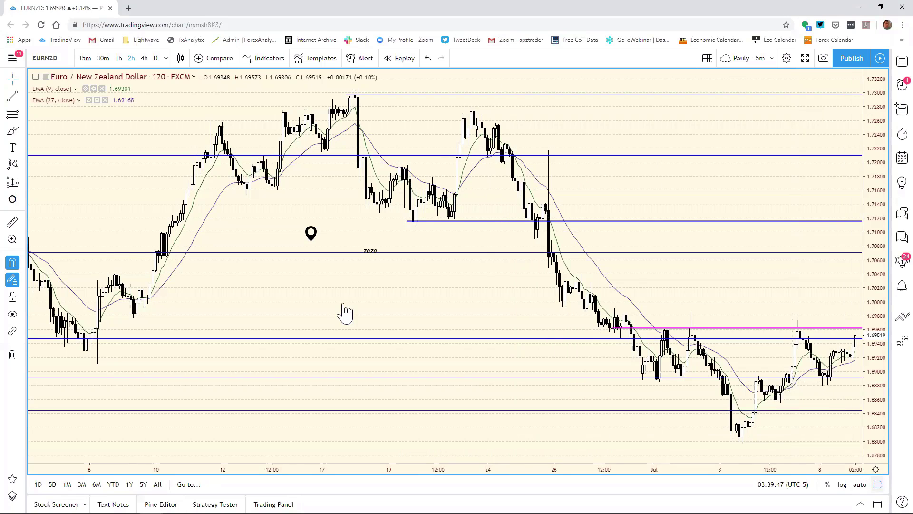
# Load the FXCM AUDJPY symbol into the grid's top-left chart, replacing EURNZD
pyautogui.hotkey('alt', 'Return')
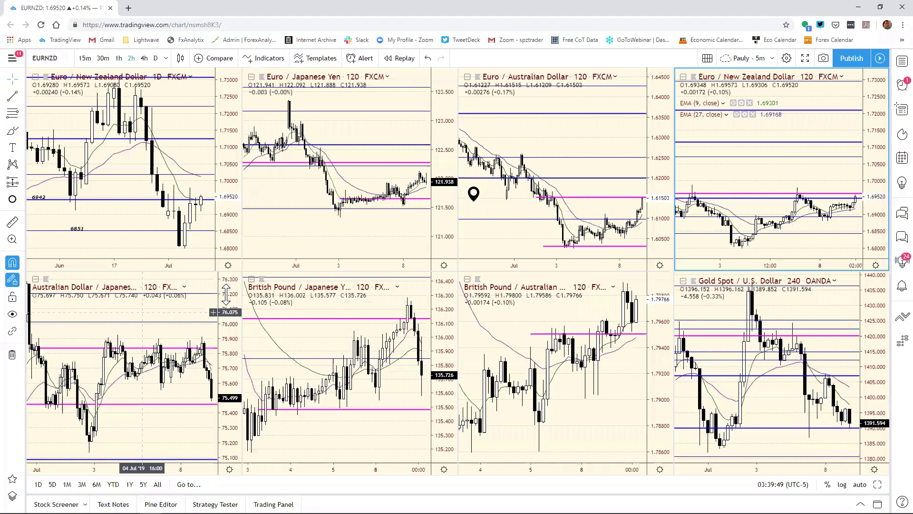
pyautogui.click(229, 293)
pyautogui.click(228, 190)
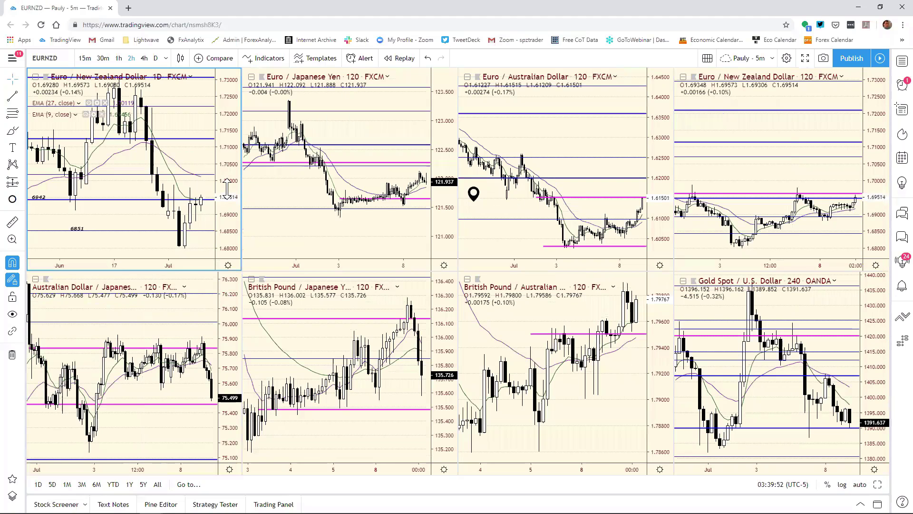
pyautogui.write('AUD')
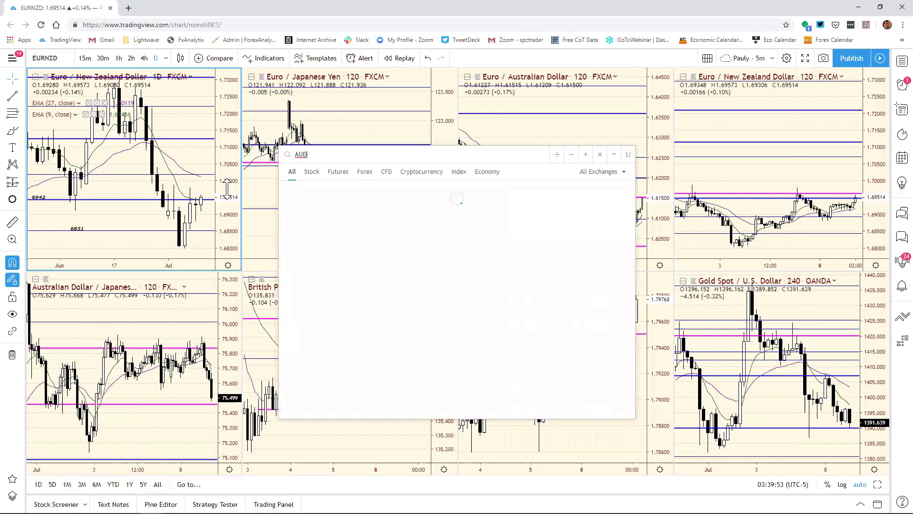
pyautogui.write('J[Y')
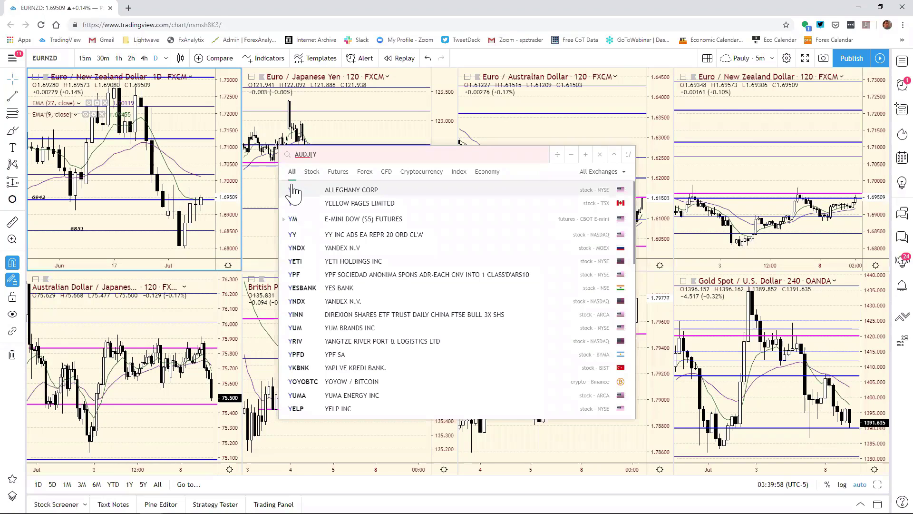
pyautogui.press('BackSpace')
pyautogui.press('BackSpace')
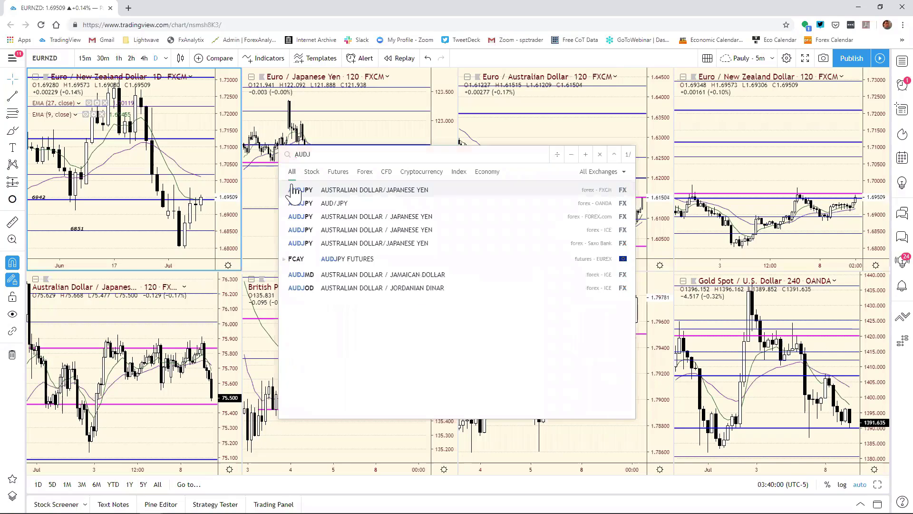
pyautogui.write('P')
pyautogui.click(295, 190)
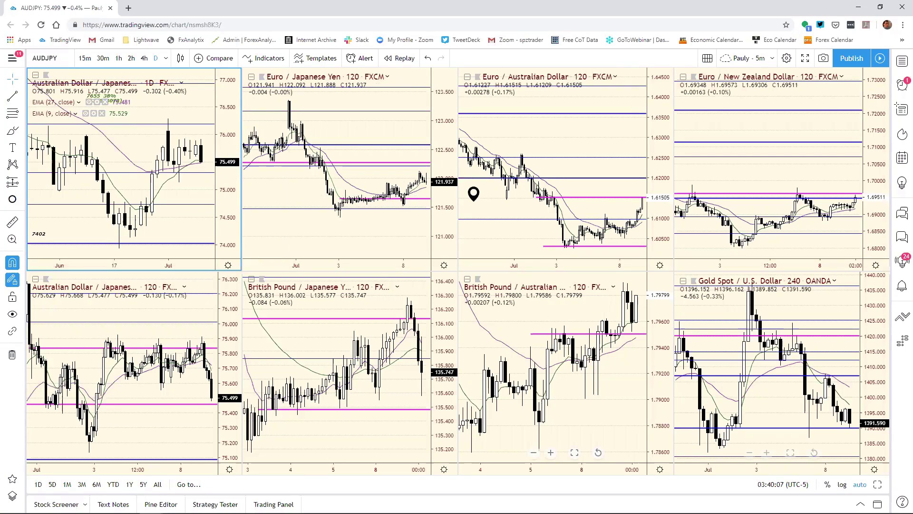
# Enlarge the AUDJPY daily chart and compress its time scale to review more history
pyautogui.hotkey('alt', 'Return')
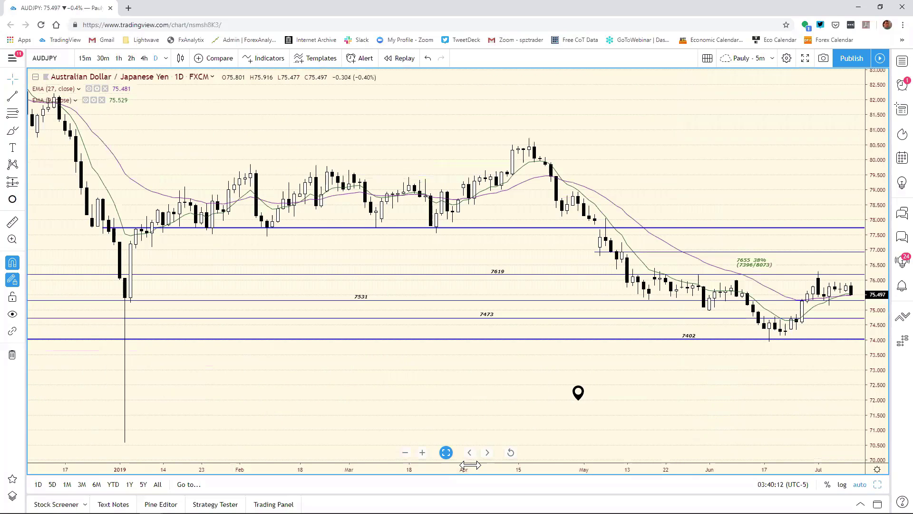
pyautogui.moveTo(470, 468); pyautogui.dragTo(692, 453)
pyautogui.scroll(-2, 683, 451)
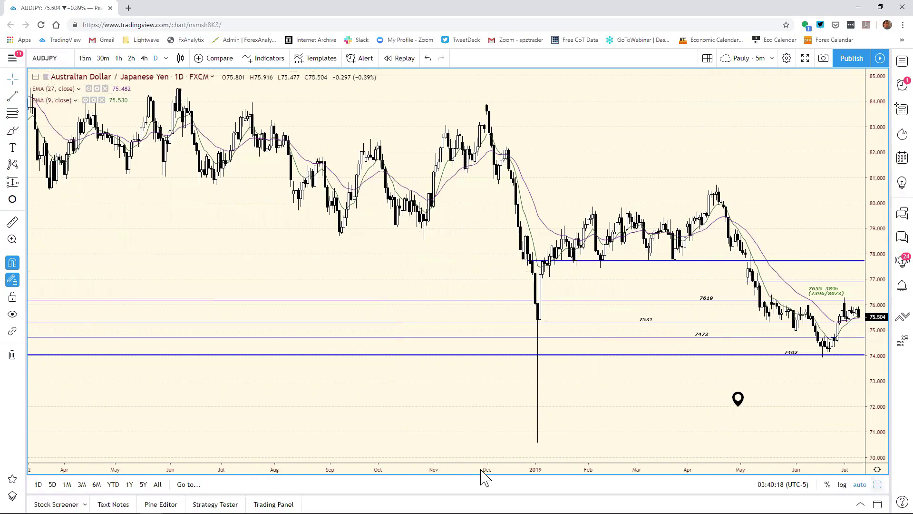
pyautogui.hotkey('alt', 'Return')
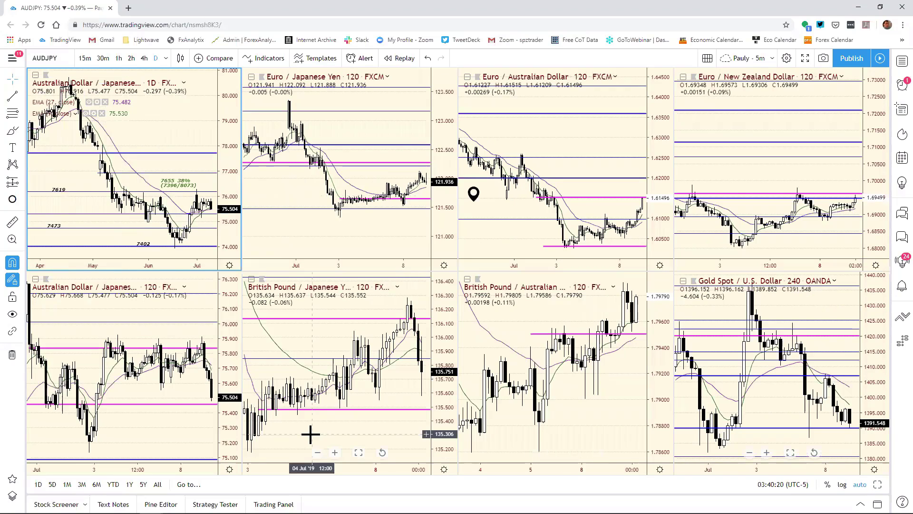
# On the maximized AUDJPY 120-minute chart, move the lower magenta support down to about 75.43
pyautogui.click(237, 416)
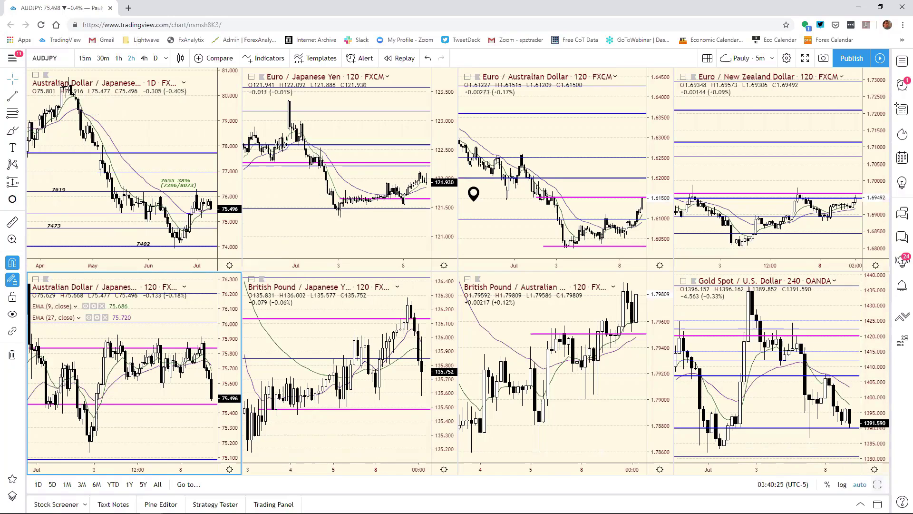
pyautogui.hotkey('alt', 'Return')
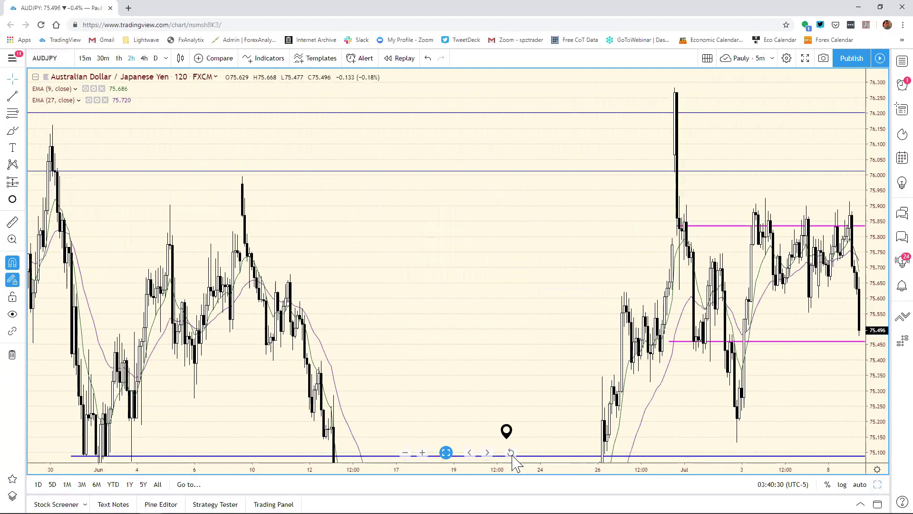
pyautogui.doubleClick(510, 469)
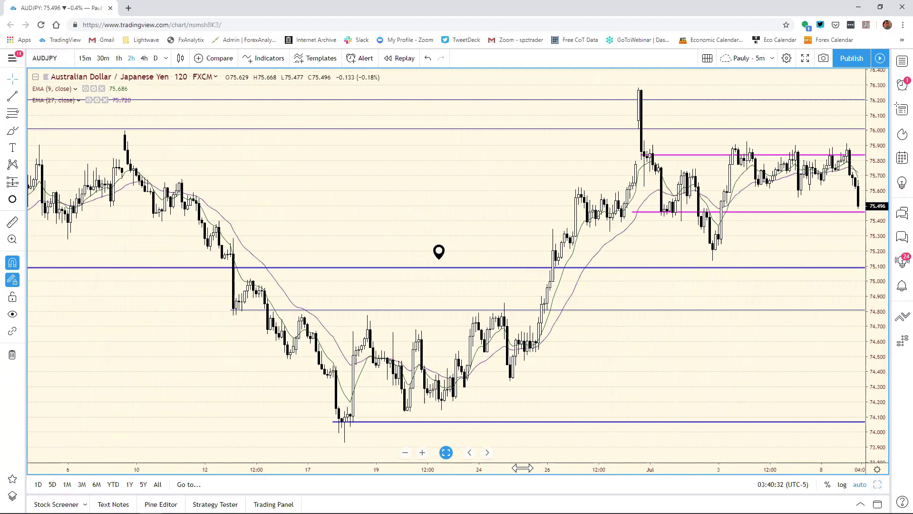
pyautogui.moveTo(511, 467); pyautogui.dragTo(528, 466)
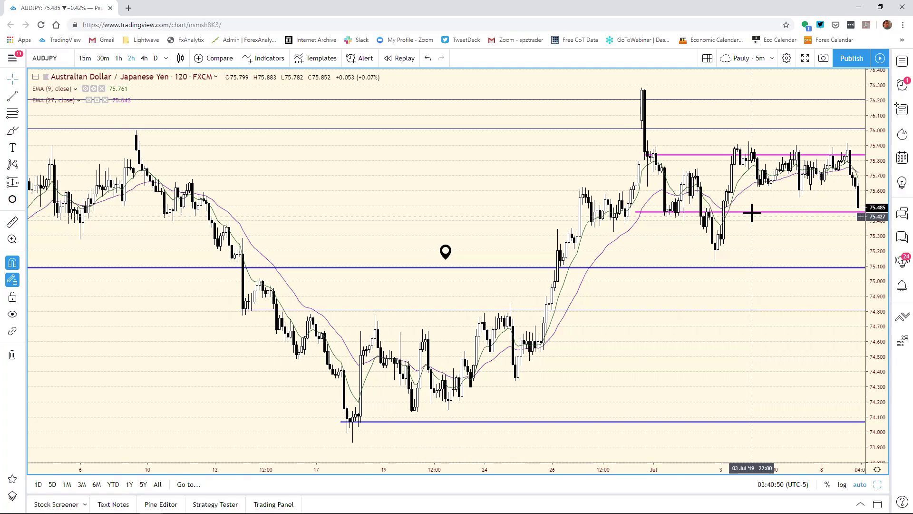
pyautogui.click(751, 213)
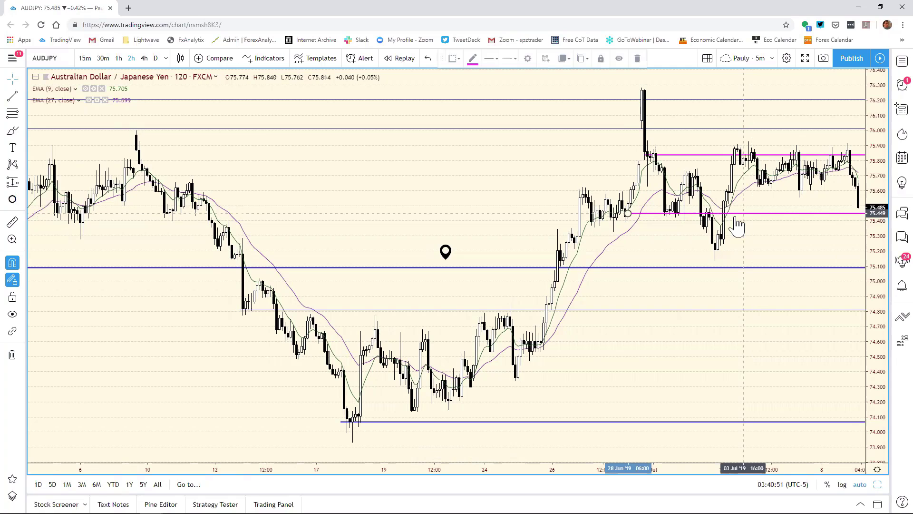
pyautogui.moveTo(734, 213); pyautogui.dragTo(735, 216)
pyautogui.click(380, 378)
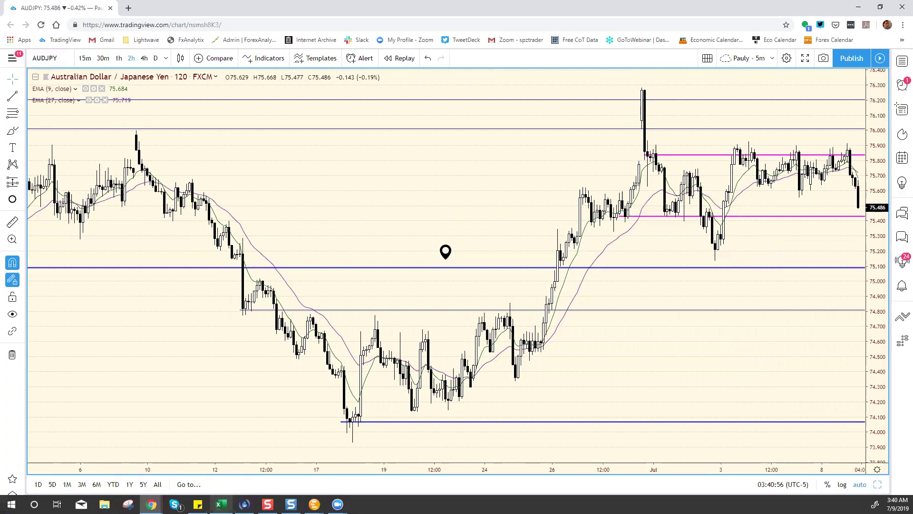
pyautogui.click(221, 503)
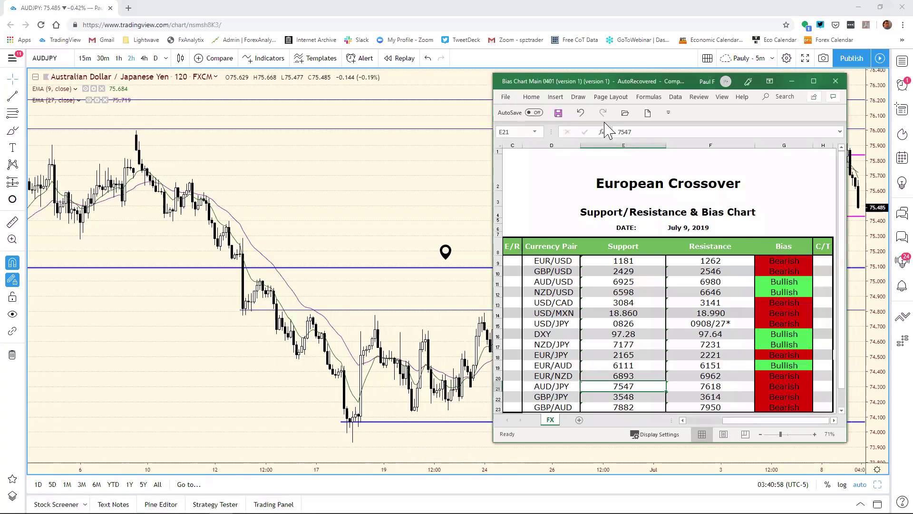
# Change the AUD/JPY support in cell E21 from 7547 to 7542
pyautogui.click(641, 129)
pyautogui.press('BackSpace')
pyautogui.write('2')
pyautogui.press('Return')
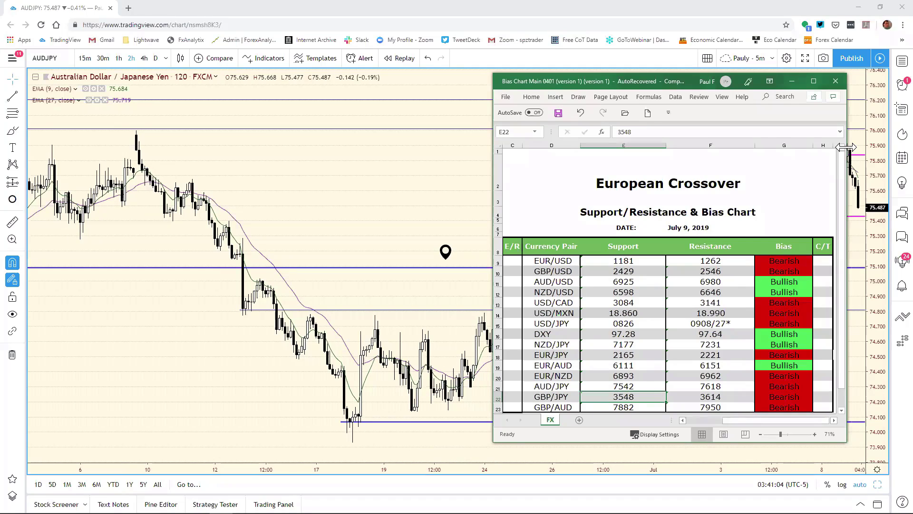
# Move the upper magenta AUD/JPY resistance ray to about 75.74
pyautogui.hotkey('alt', 'Tab')
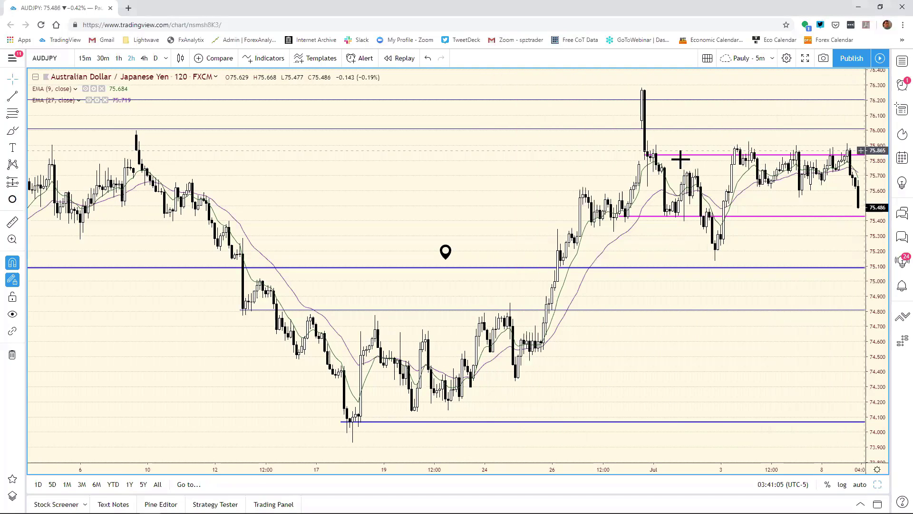
pyautogui.moveTo(682, 167)
pyautogui.mouseDown()
pyautogui.moveTo(825, 183)
pyautogui.moveTo(816, 190)
pyautogui.moveTo(813, 181)
pyautogui.moveTo(851, 181)
pyautogui.mouseUp()
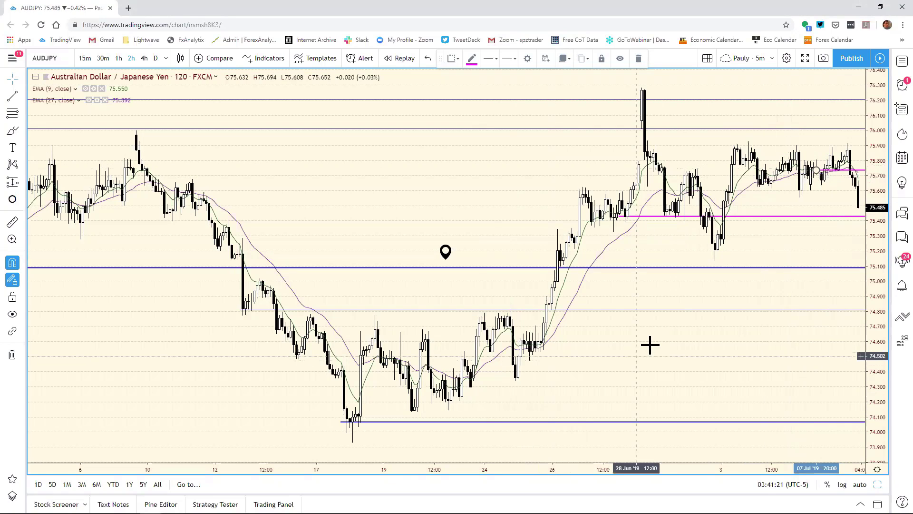
pyautogui.click(575, 428)
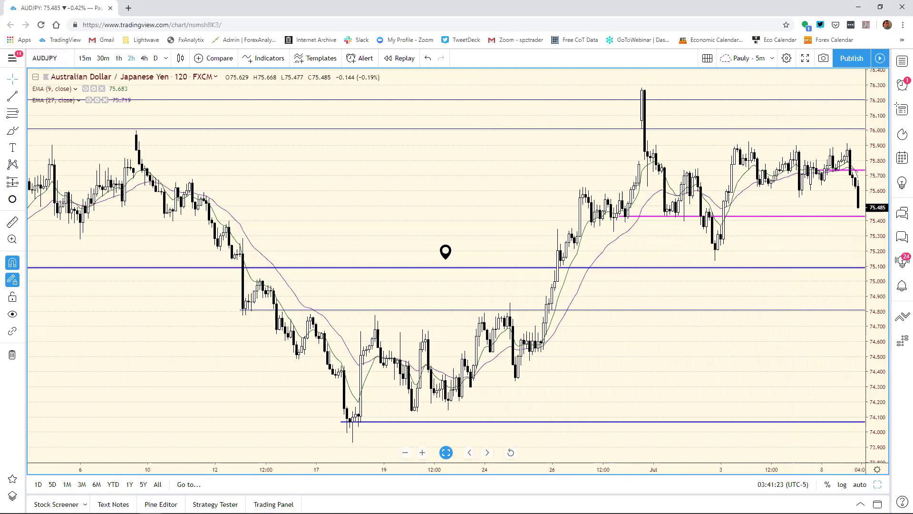
pyautogui.click(221, 504)
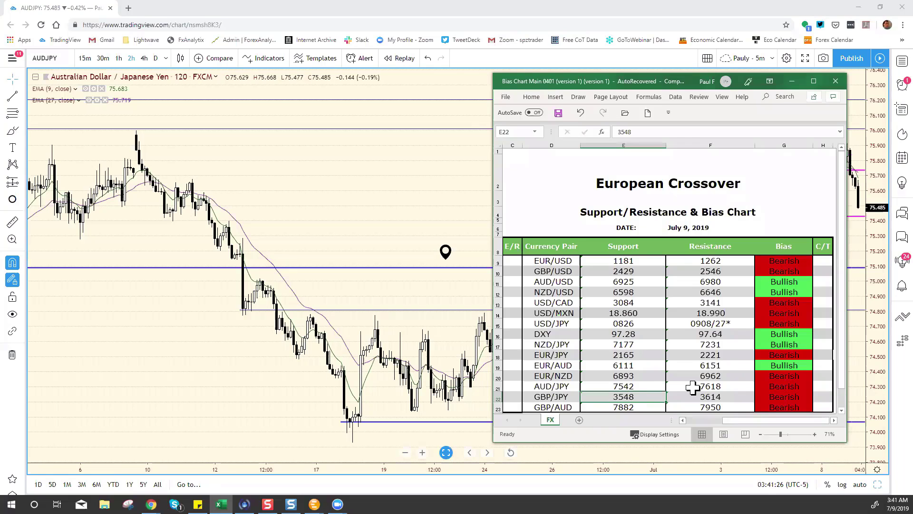
# Replace the AUD/JPY resistance 7618 with 7574 in cell F21, then go back to TradingView
pyautogui.click(721, 385)
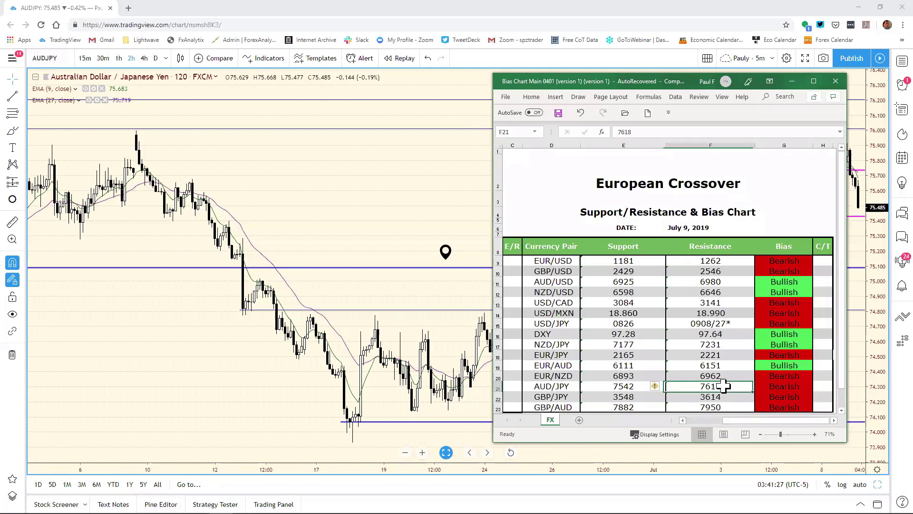
pyautogui.click(648, 129)
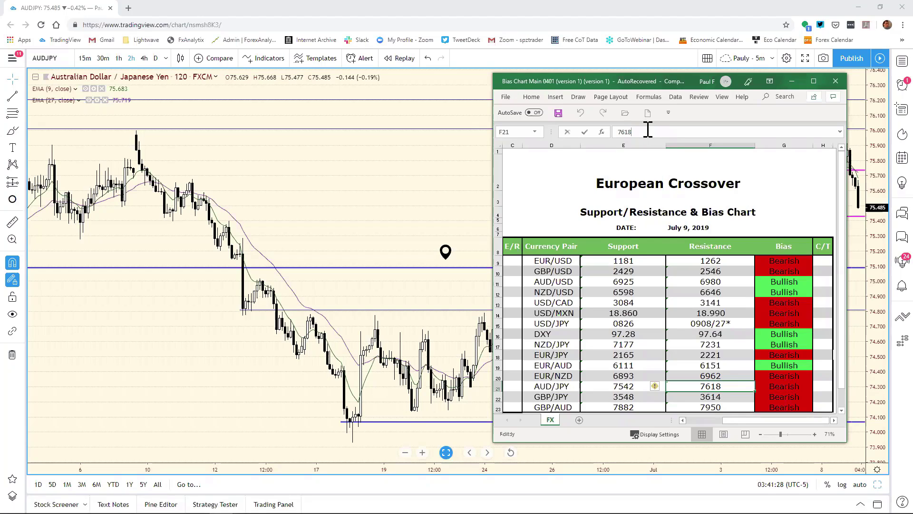
pyautogui.press('BackSpace')
pyautogui.press('BackSpace')
pyautogui.press('BackSpace')
pyautogui.write('574')
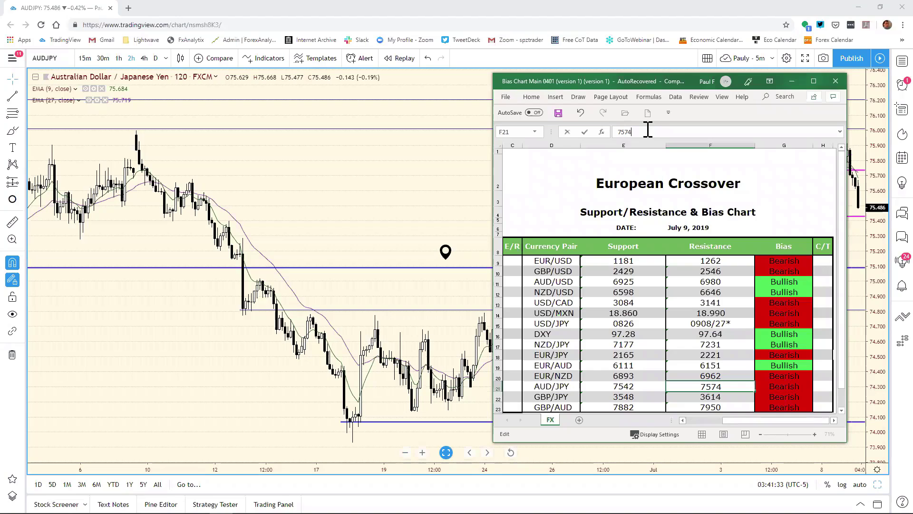
pyautogui.press('Return')
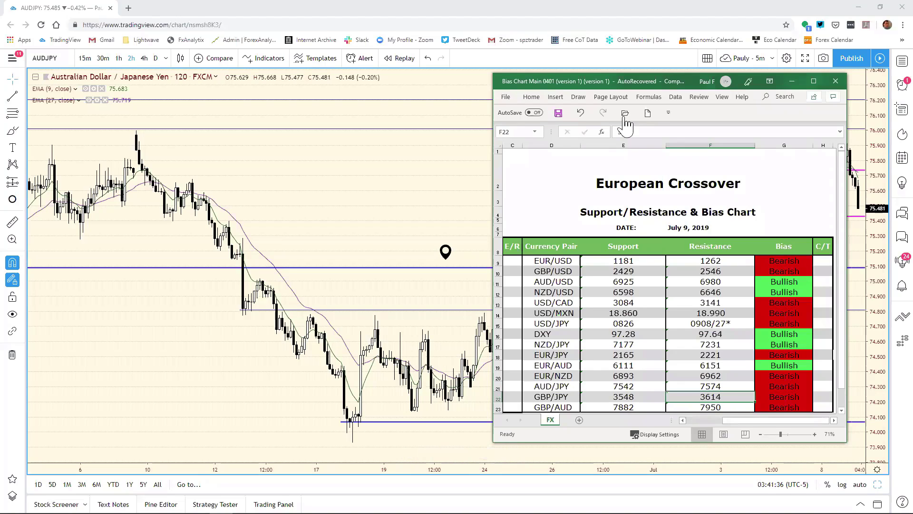
pyautogui.hotkey('alt', 'Tab')
# Switch the active chart to GBPJPY, then back to AUDJPY
pyautogui.write('GBPJP')
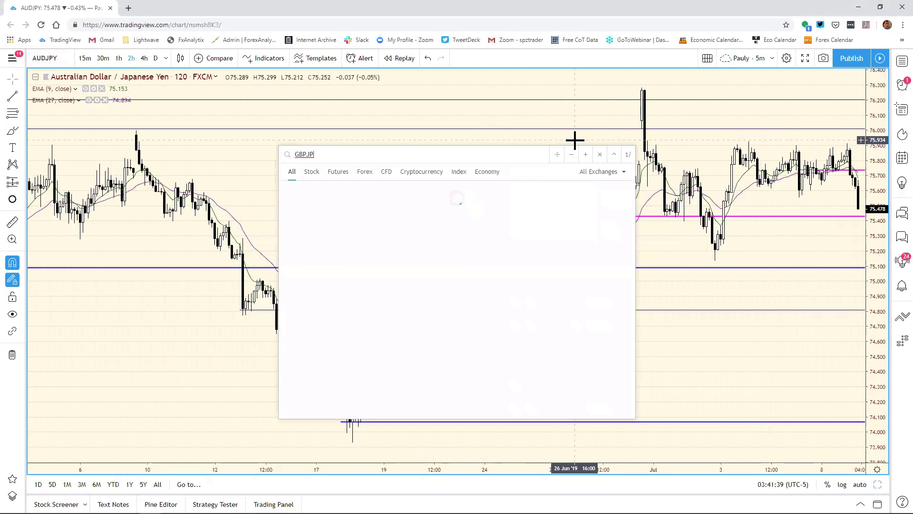
pyautogui.press('Return')
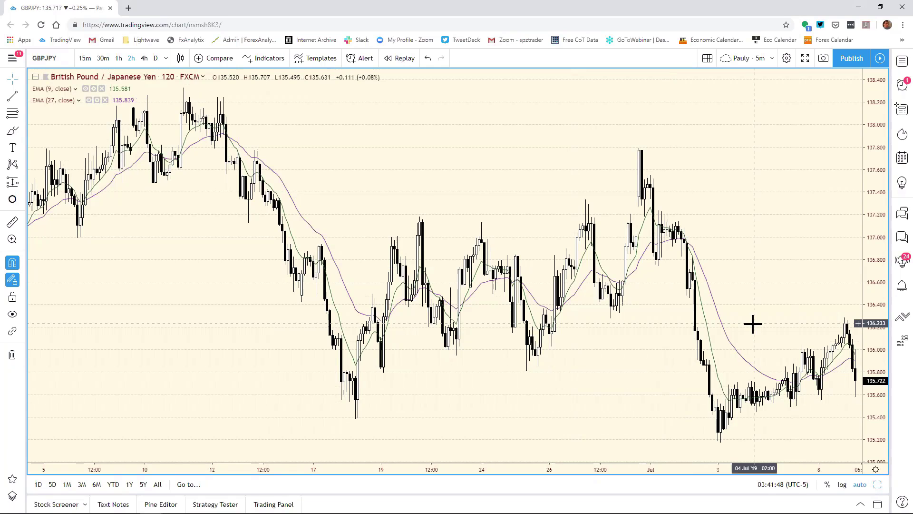
pyautogui.write('AUDJPY')
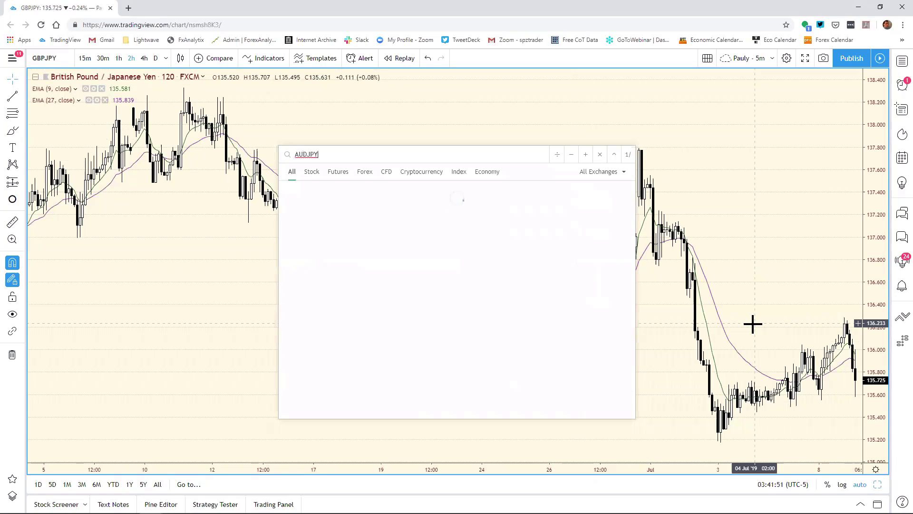
pyautogui.press('Return')
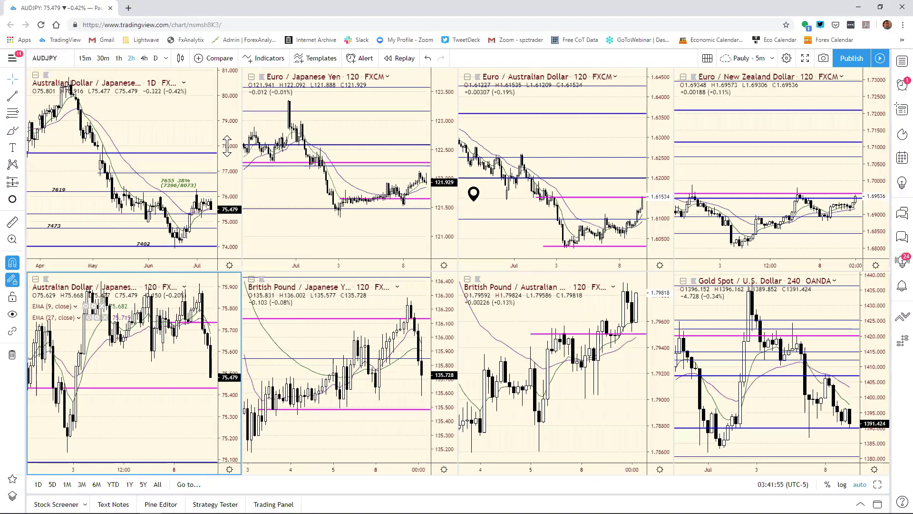
# Load GBPJPY into the top-left daily chart pane
pyautogui.click(227, 146)
pyautogui.write('GBP')
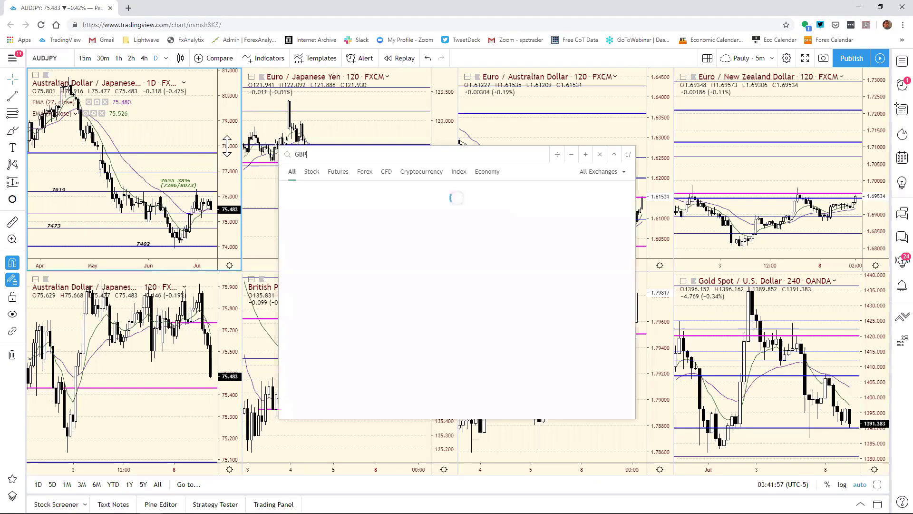
pyautogui.write('J')
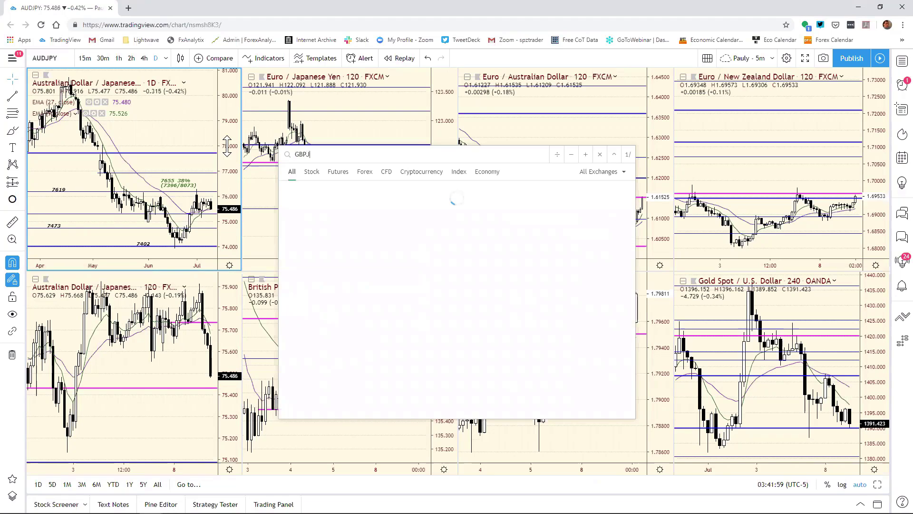
pyautogui.write('PY')
pyautogui.press('Return')
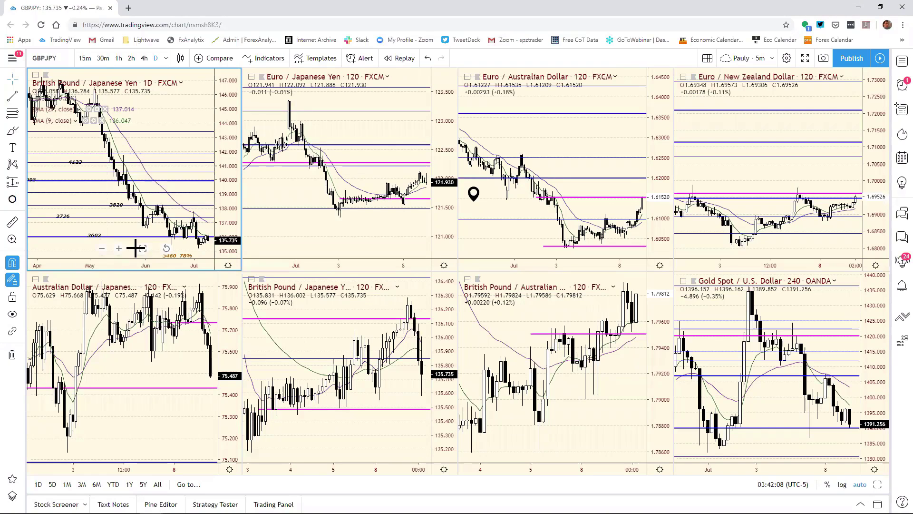
pyautogui.click(436, 342)
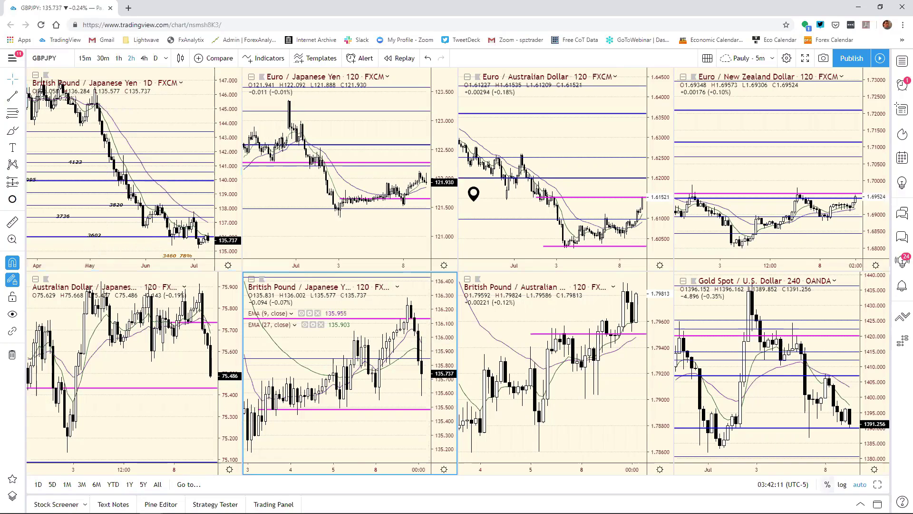
pyautogui.hotkey('alt', 'Return')
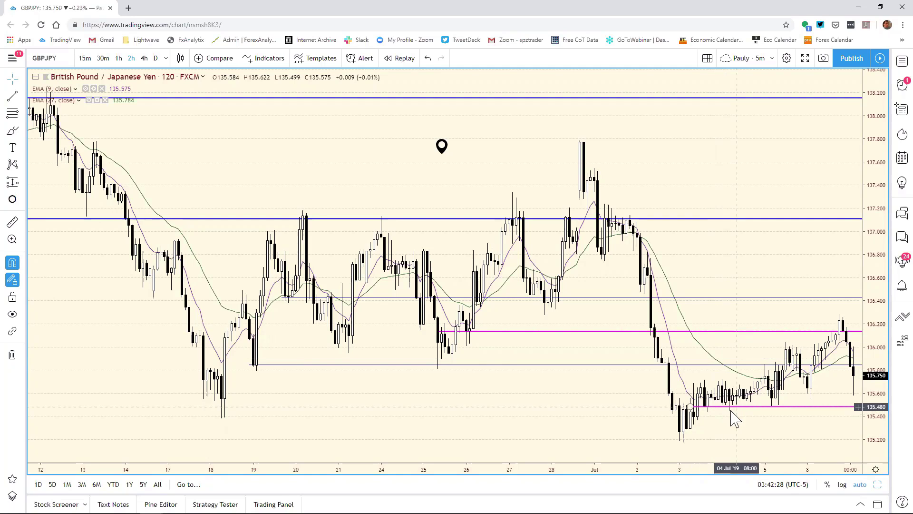
pyautogui.moveTo(735, 513)
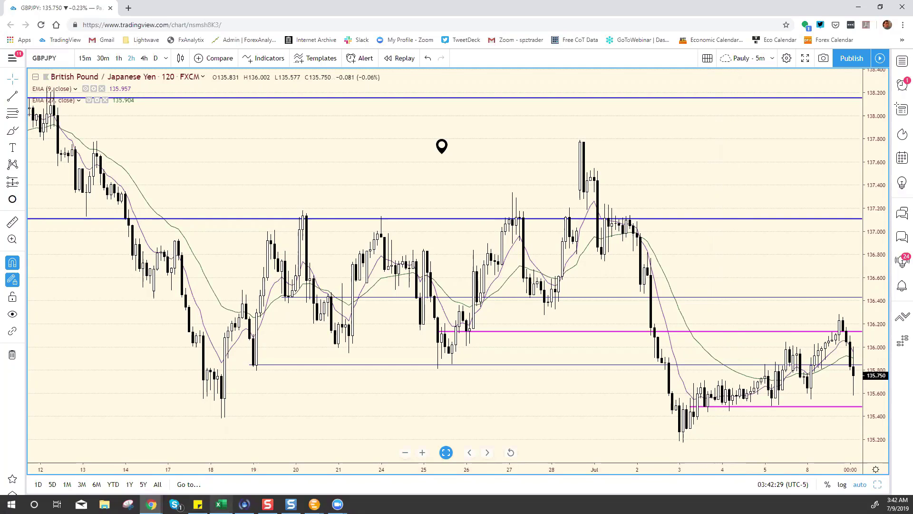
pyautogui.click(221, 504)
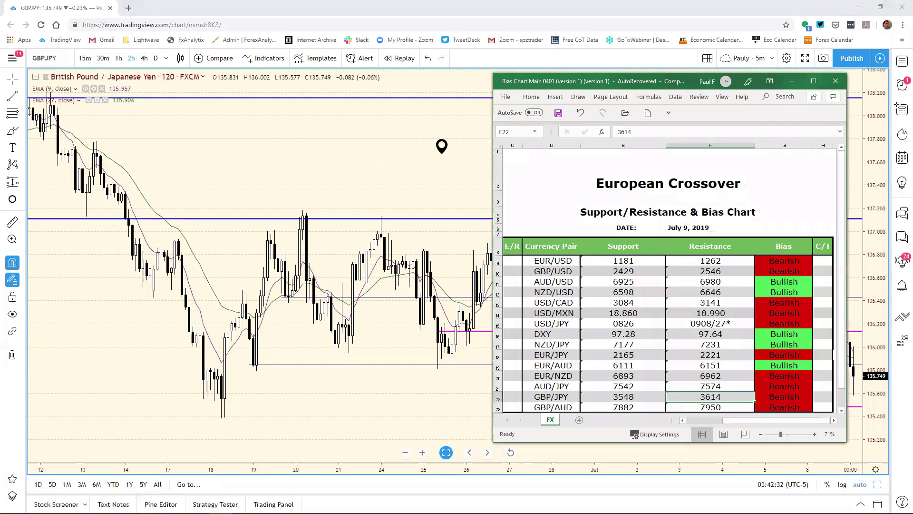
pyautogui.click(878, 393)
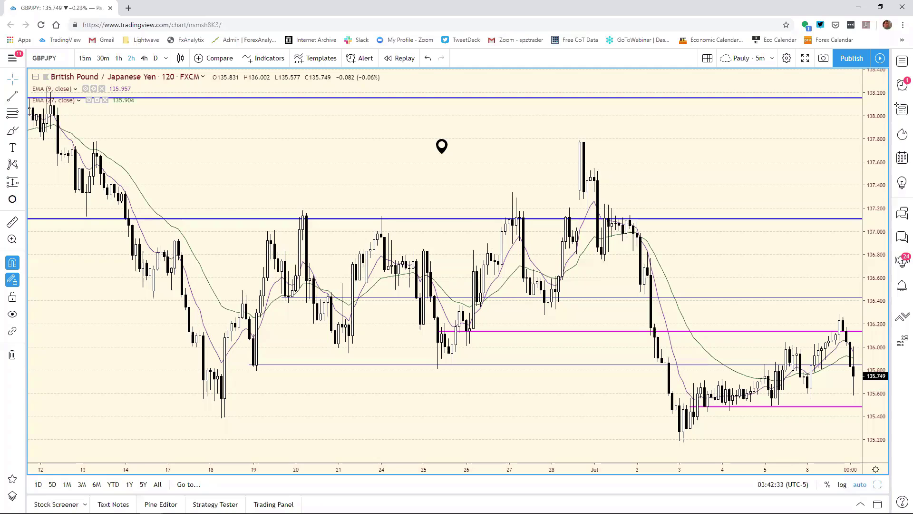
# In the eight-chart grid, change the top-left chart to GBPAUD and maximize its daily view
pyautogui.hotkey('alt', 'Return')
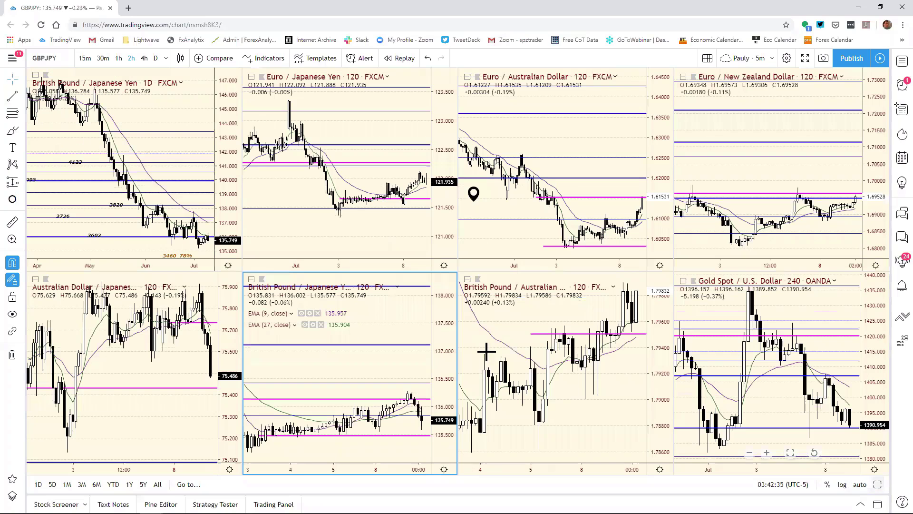
pyautogui.click(224, 165)
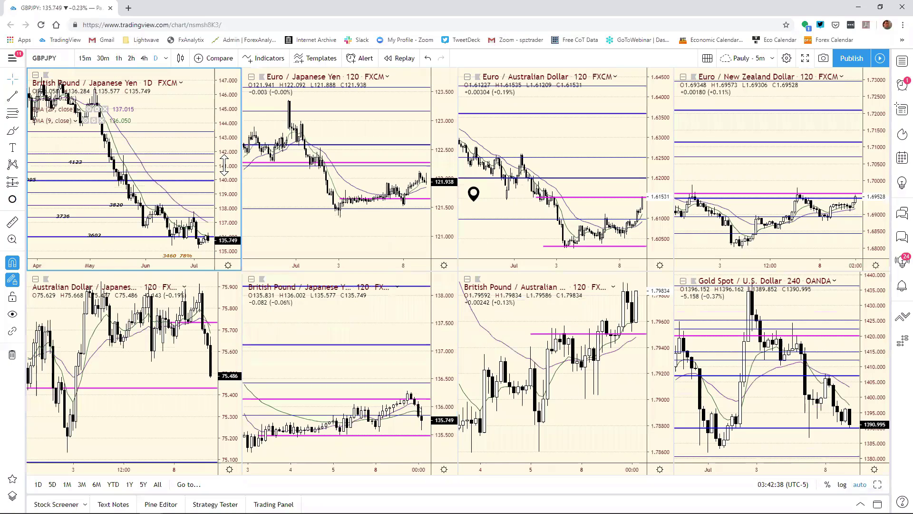
pyautogui.write('GBPA')
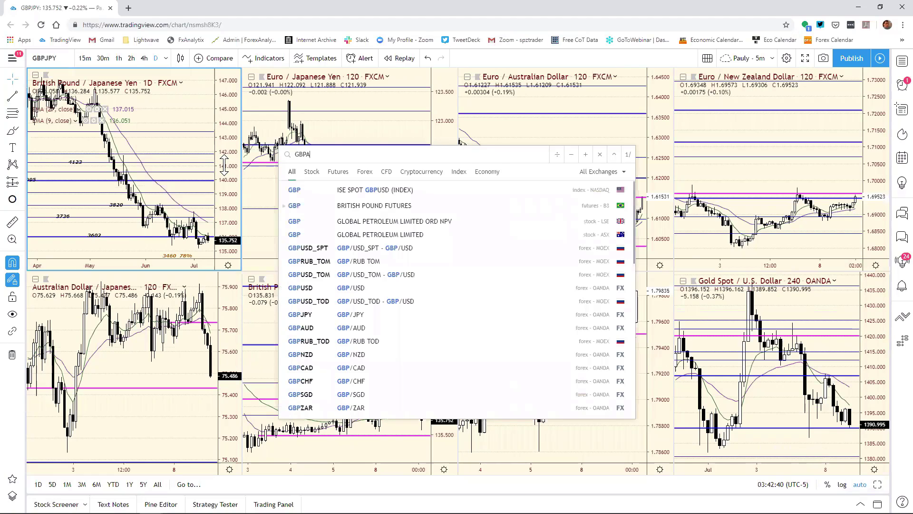
pyautogui.write('UD')
pyautogui.press('Return')
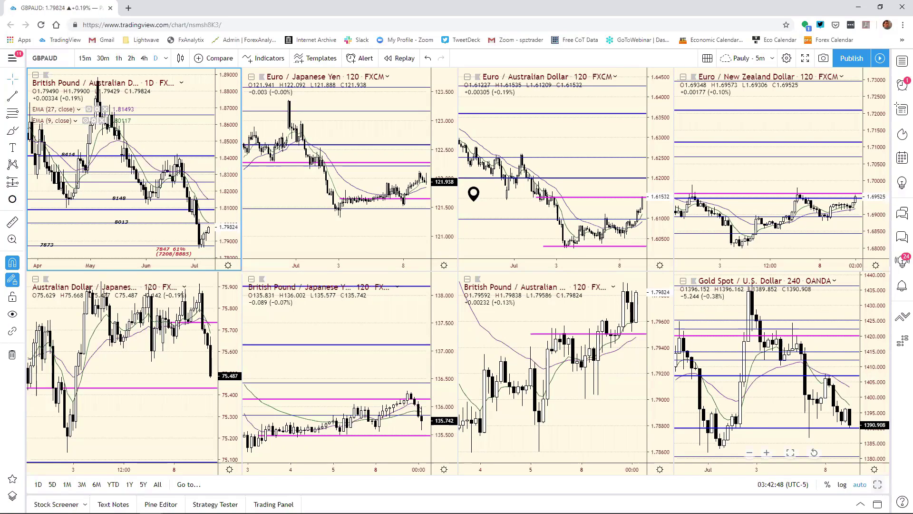
pyautogui.hotkey('alt', 'Return')
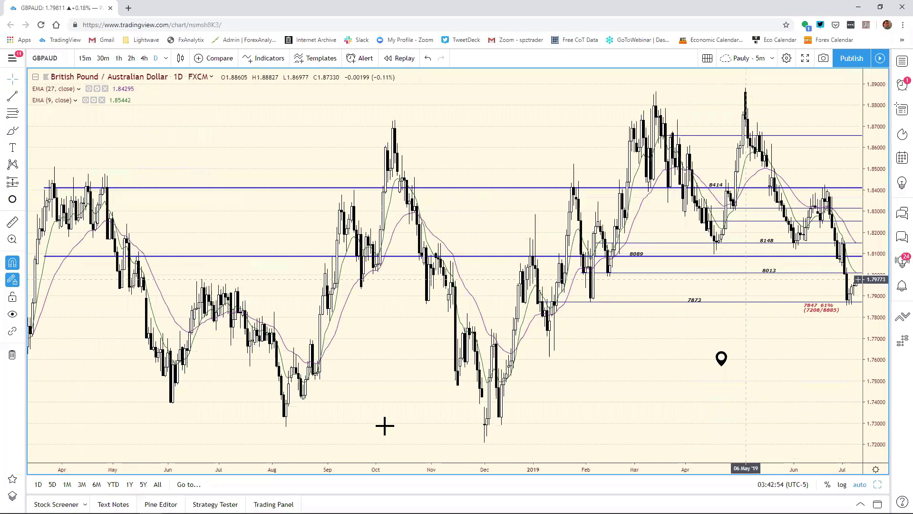
# In the Excel bias chart, change GBP/AUD resistance in F23 from 7950 to 8013
pyautogui.moveTo(384, 511)
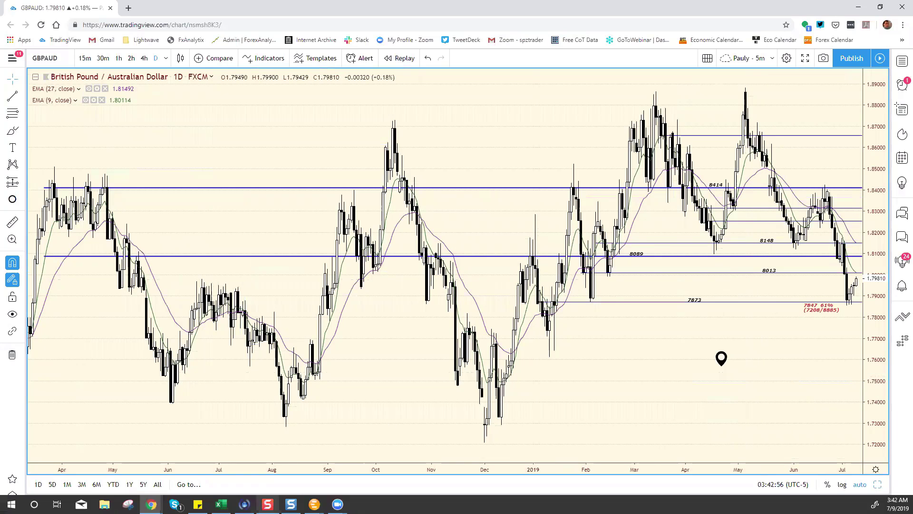
pyautogui.click(221, 504)
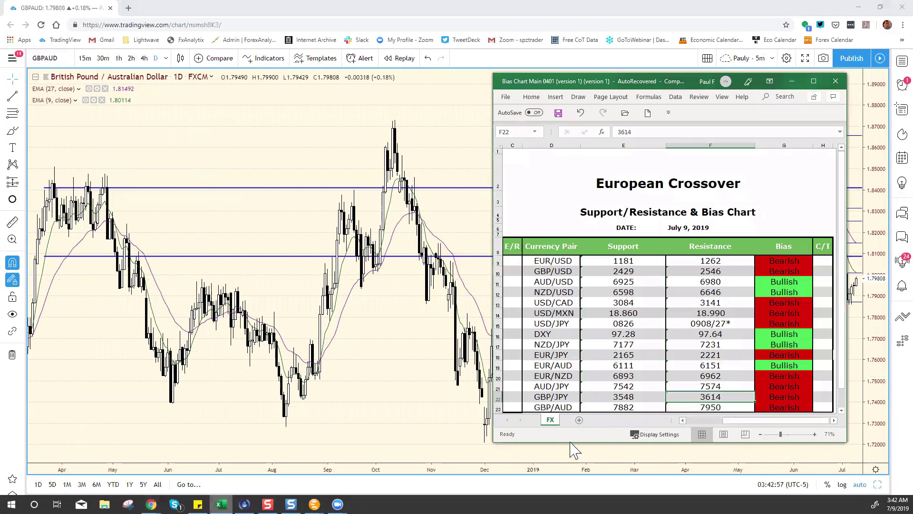
pyautogui.click(726, 409)
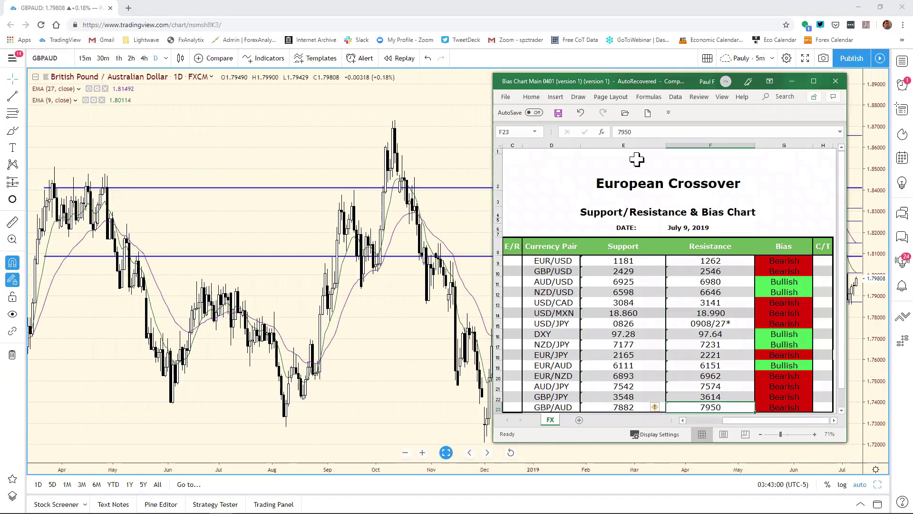
pyautogui.press('F2')
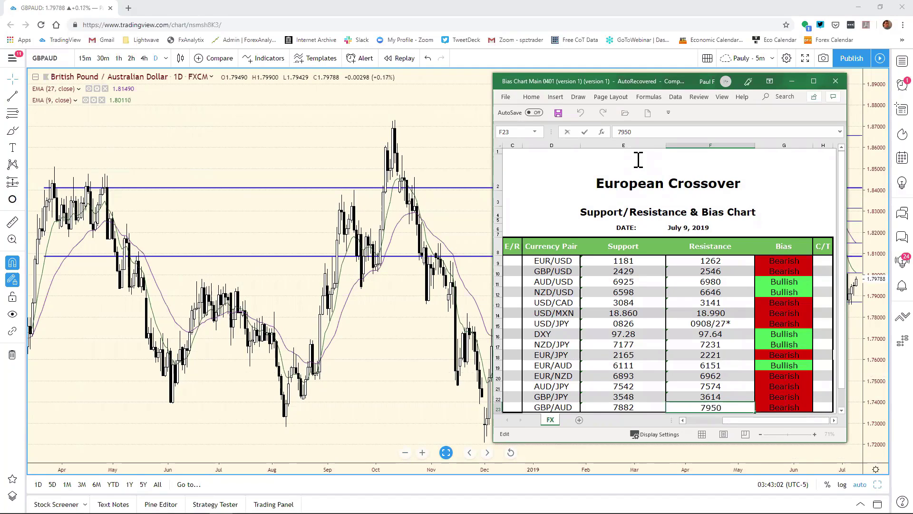
pyautogui.press('BackSpace')
pyautogui.press('BackSpace')
pyautogui.write('8013')
pyautogui.press('Return')
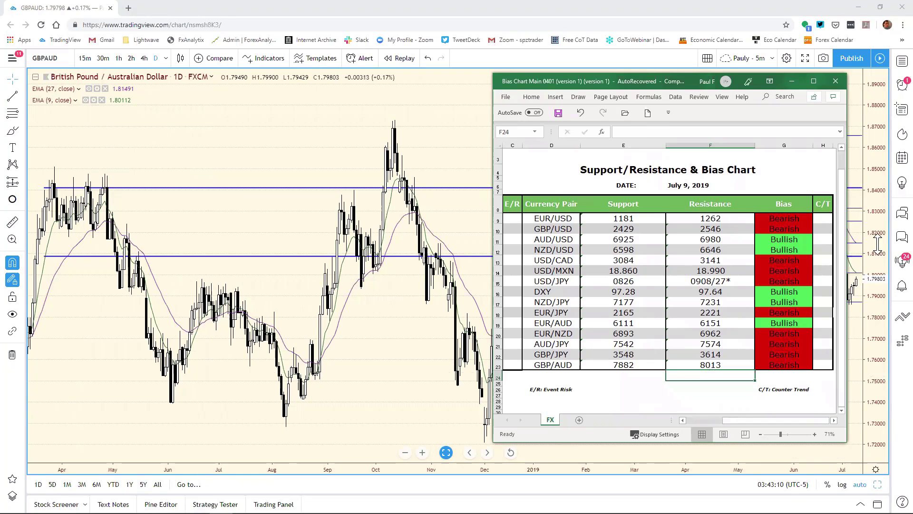
pyautogui.hotkey('alt', 'Tab')
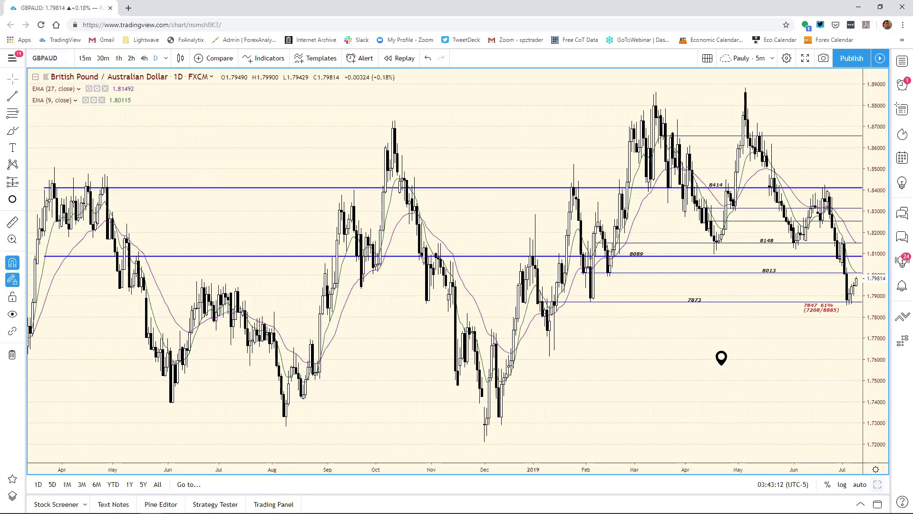
# Maximize the GBPAUD 120-minute chart and drag its magenta line from 1.79525 to 1.7938
pyautogui.hotkey('alt', 'Return')
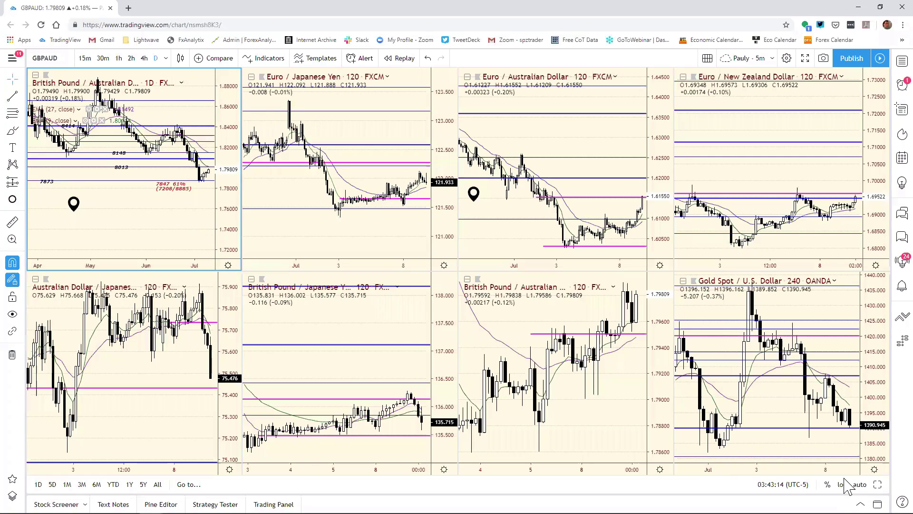
pyautogui.click(571, 404)
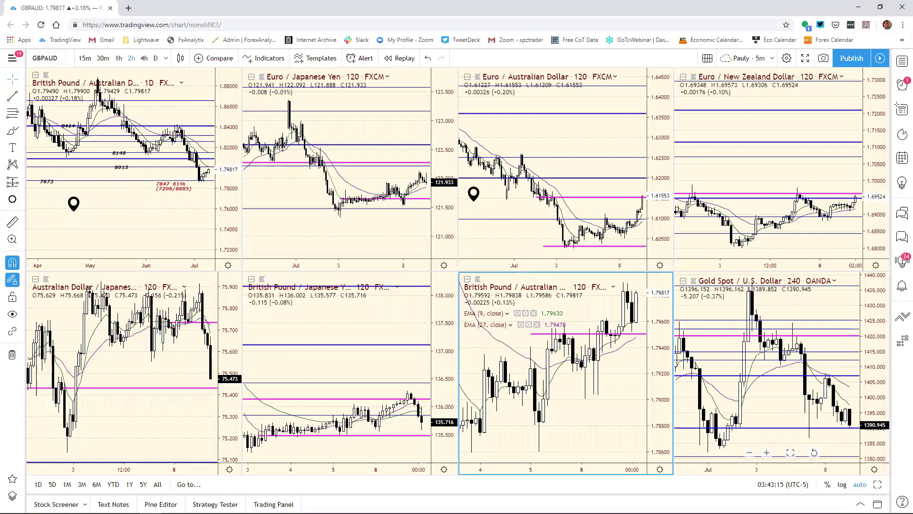
pyautogui.hotkey('alt', 'Return')
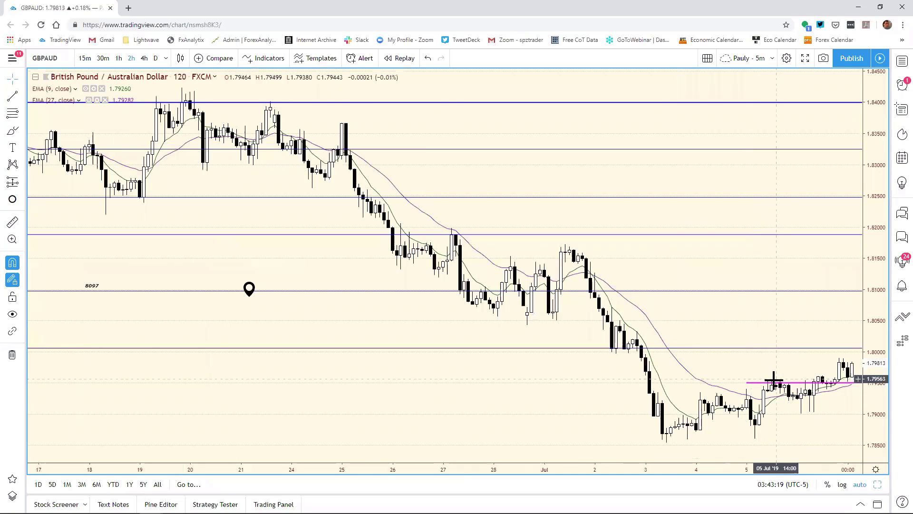
pyautogui.click(774, 382)
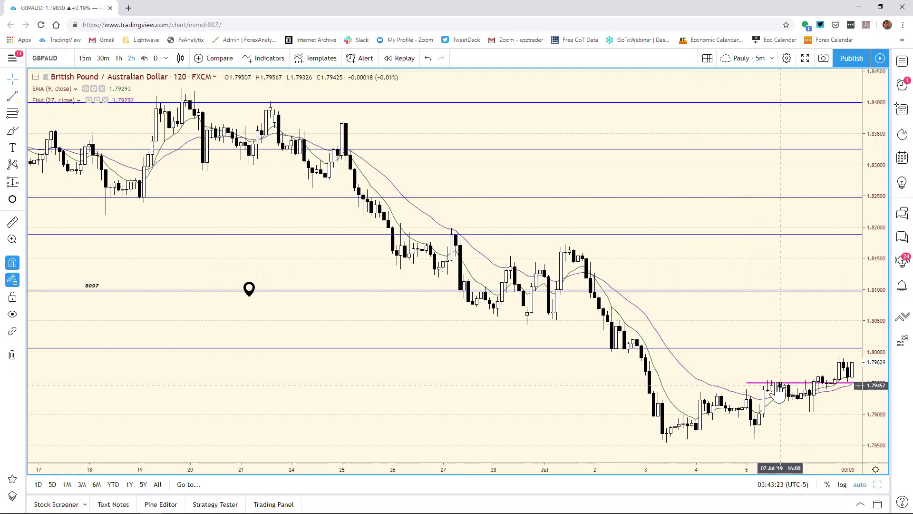
pyautogui.moveTo(777, 384); pyautogui.dragTo(788, 402)
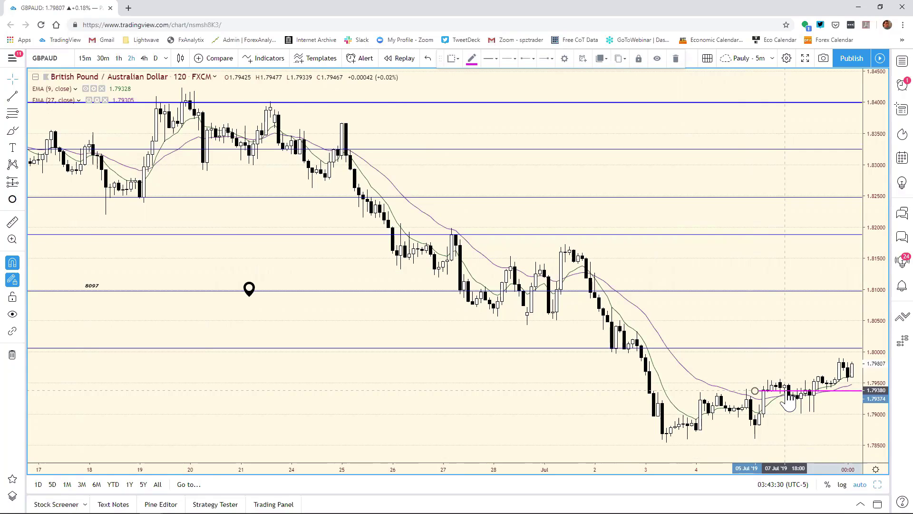
pyautogui.click(561, 465)
# In the Excel bias chart, change GBP/AUD support in E23 from 7882 to 7938
pyautogui.moveTo(561, 513)
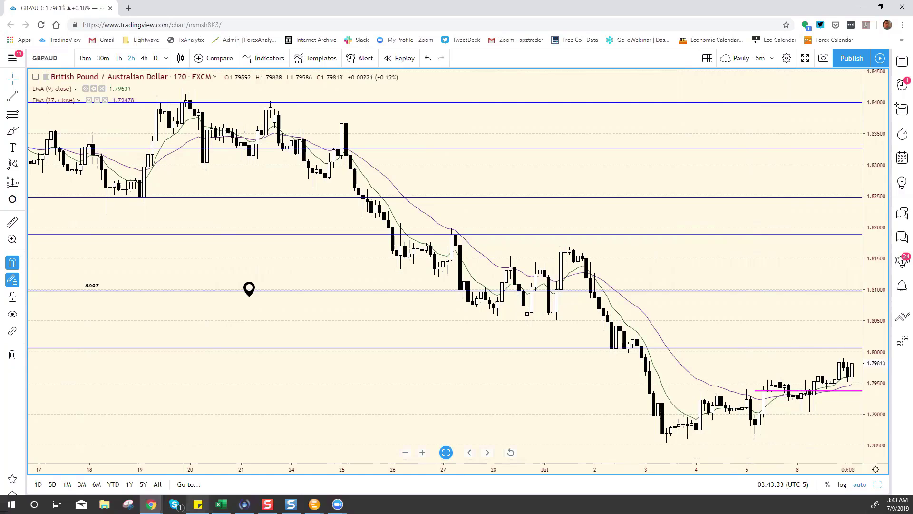
pyautogui.click(221, 504)
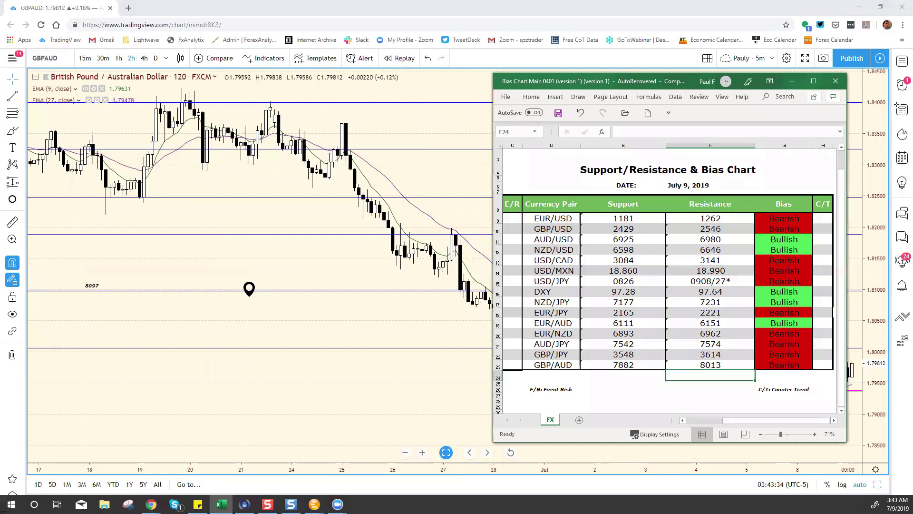
pyautogui.click(627, 367)
pyautogui.click(645, 129)
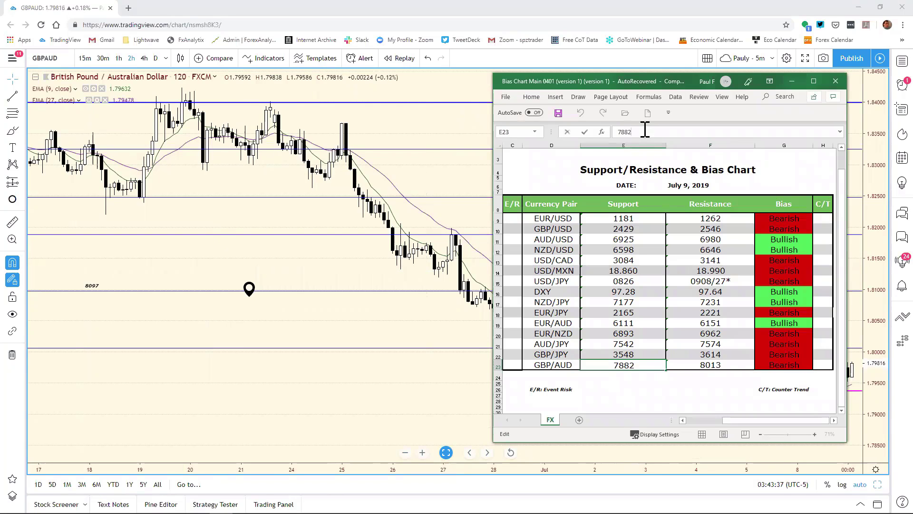
pyautogui.press('BackSpace')
pyautogui.press('BackSpace')
pyautogui.press('BackSpace')
pyautogui.write('938')
pyautogui.press('Return')
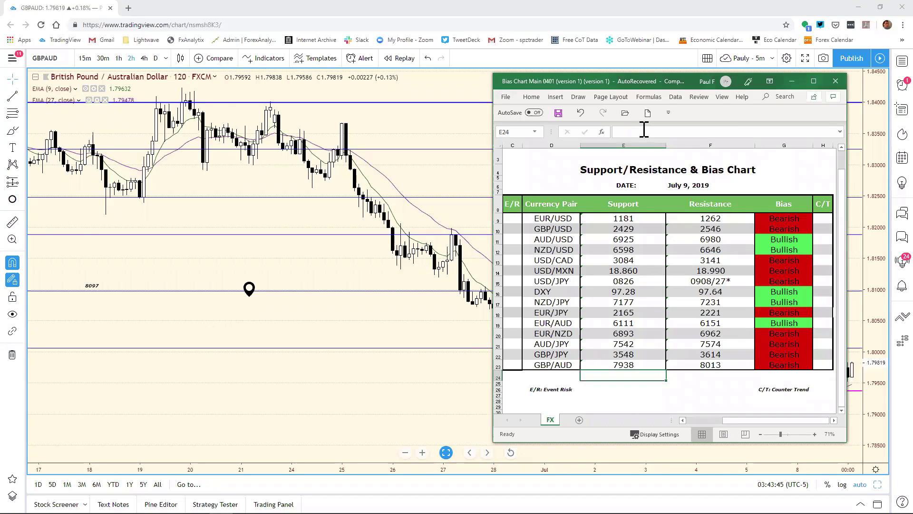
pyautogui.click(871, 224)
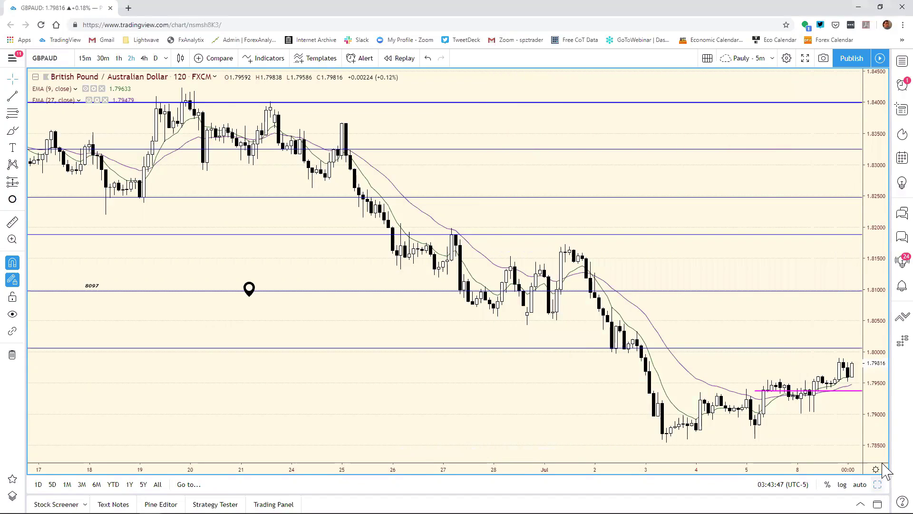
# Restore the eight-chart grid to show the DXY and U.S. dollar pair layout
pyautogui.click(878, 485)
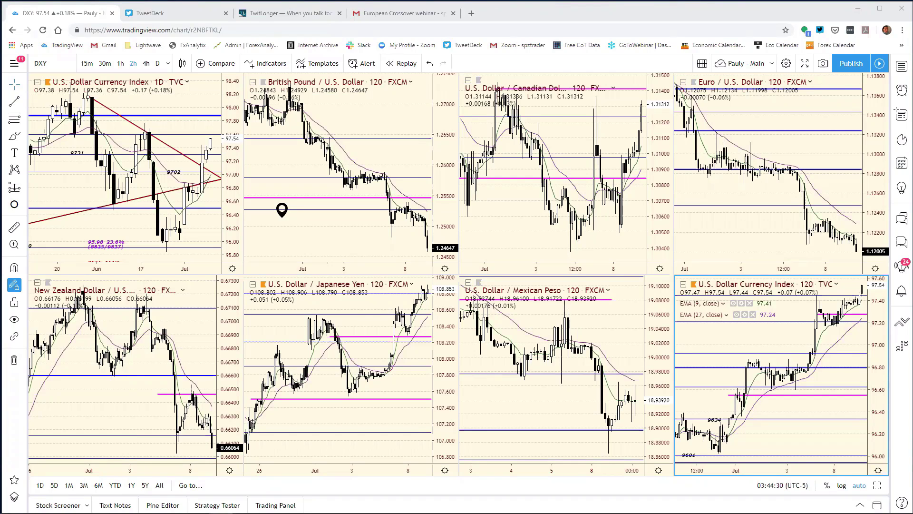
# Bring the Excel bias chart forward, move it centre-left, and scroll up to its European Crossover title
pyautogui.hotkey('alt', 'Tab')
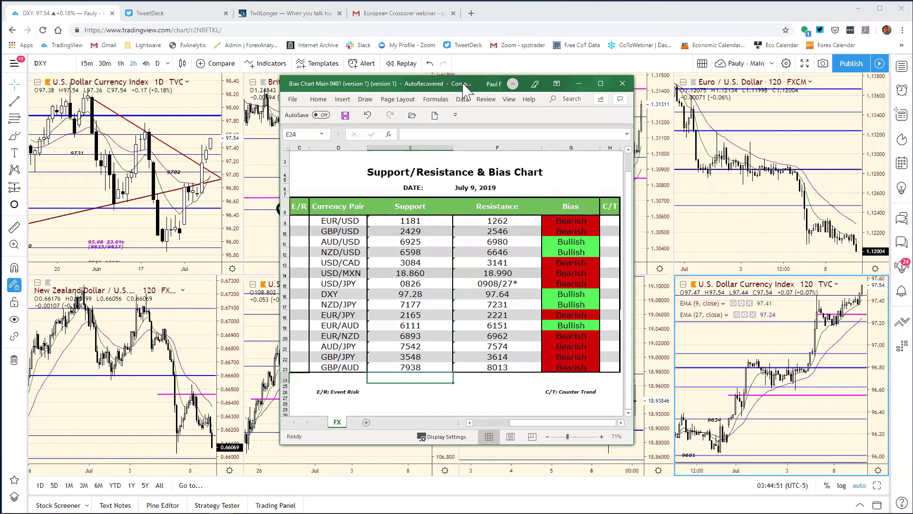
pyautogui.moveTo(464, 88); pyautogui.dragTo(730, 114)
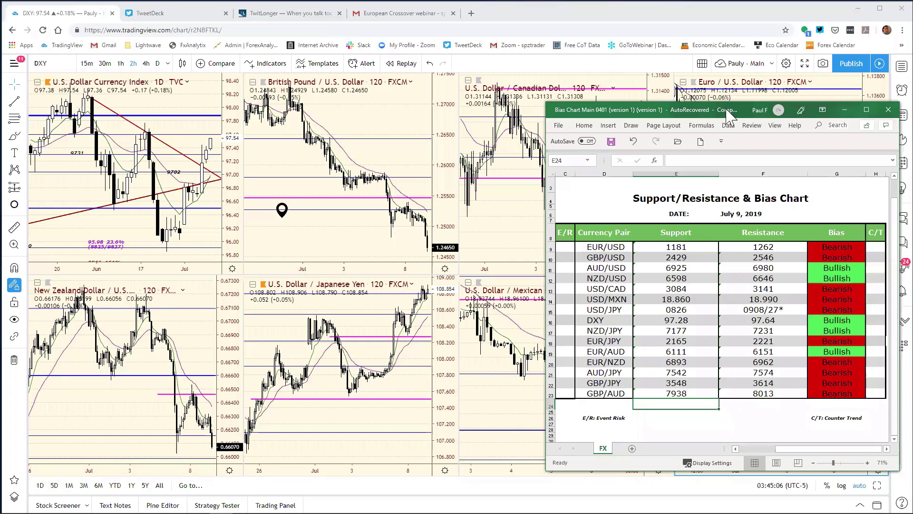
pyautogui.moveTo(726, 110); pyautogui.dragTo(356, 83)
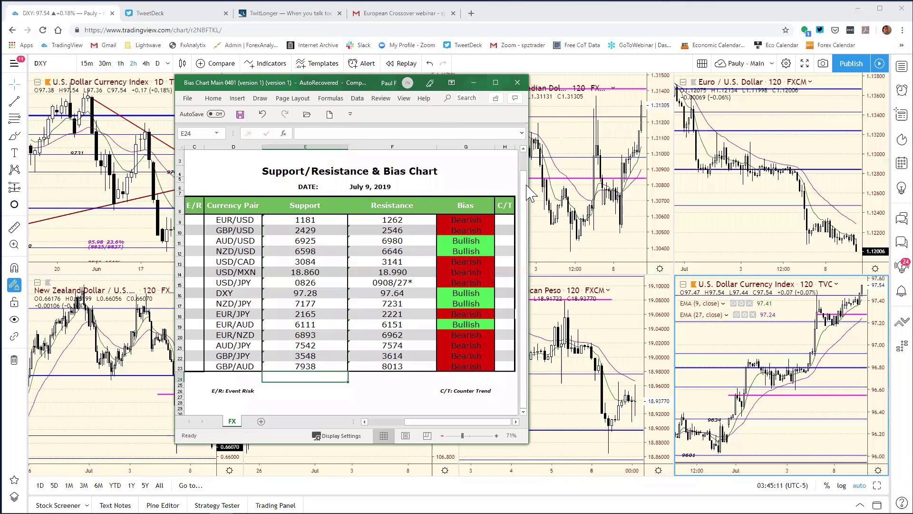
pyautogui.scroll(1, 527, 182)
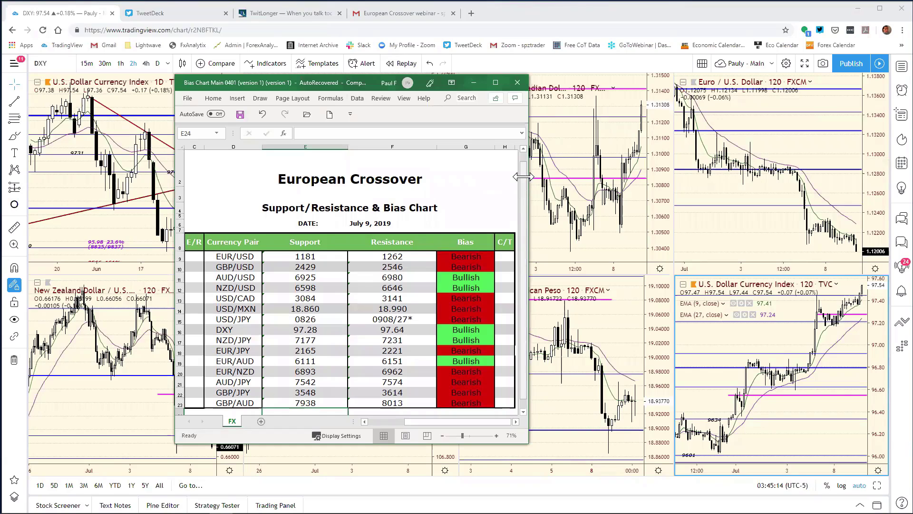